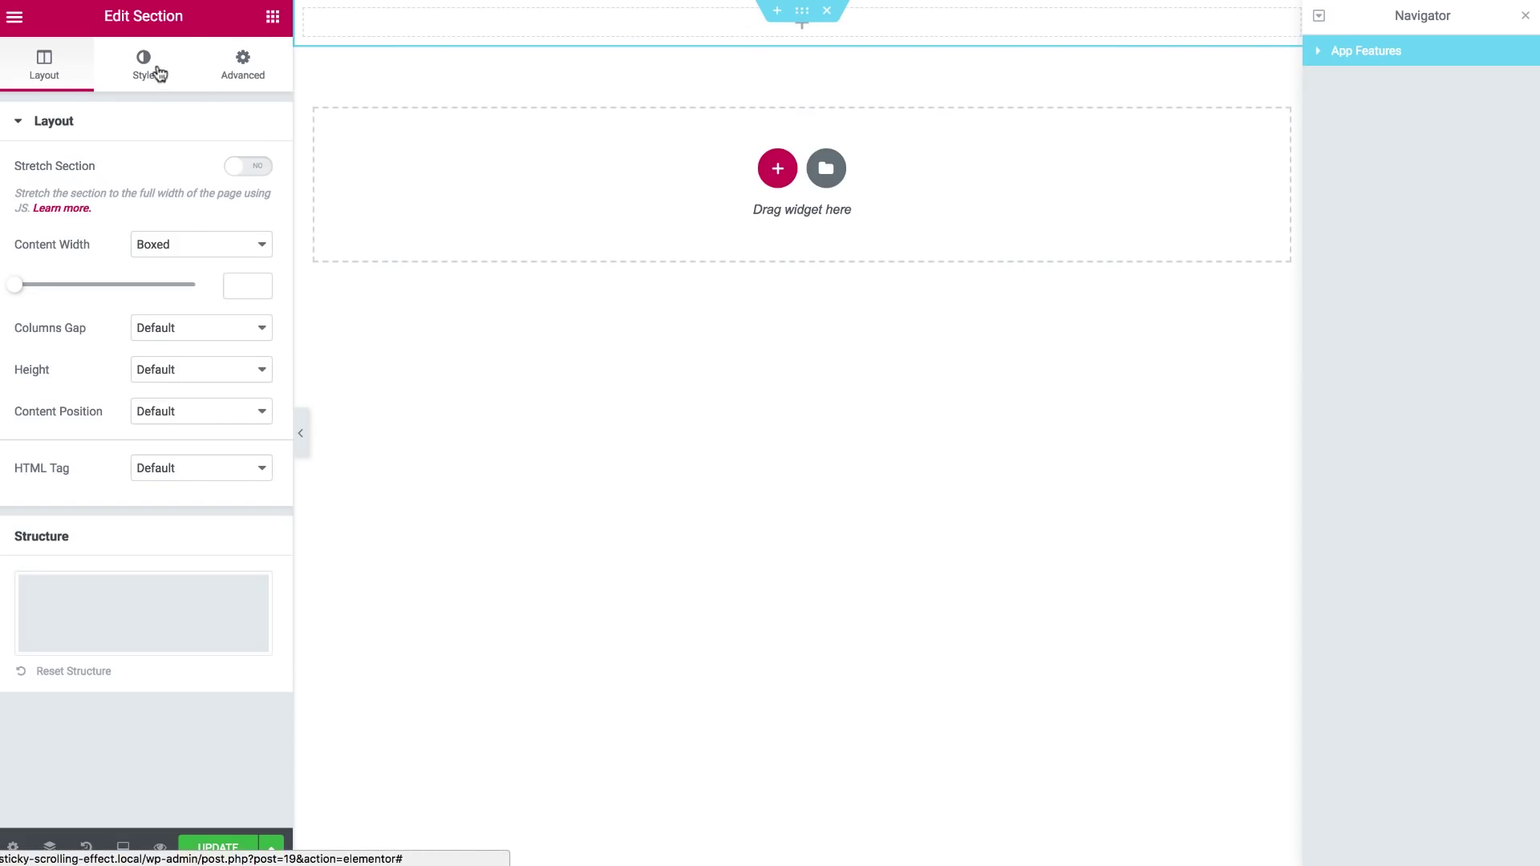
- Give the App Features section a classic background in light grey #e6e6e6
{"action": "left_click", "coordinate": [157, 72]}
{"action": "left_click", "coordinate": [164, 214]}
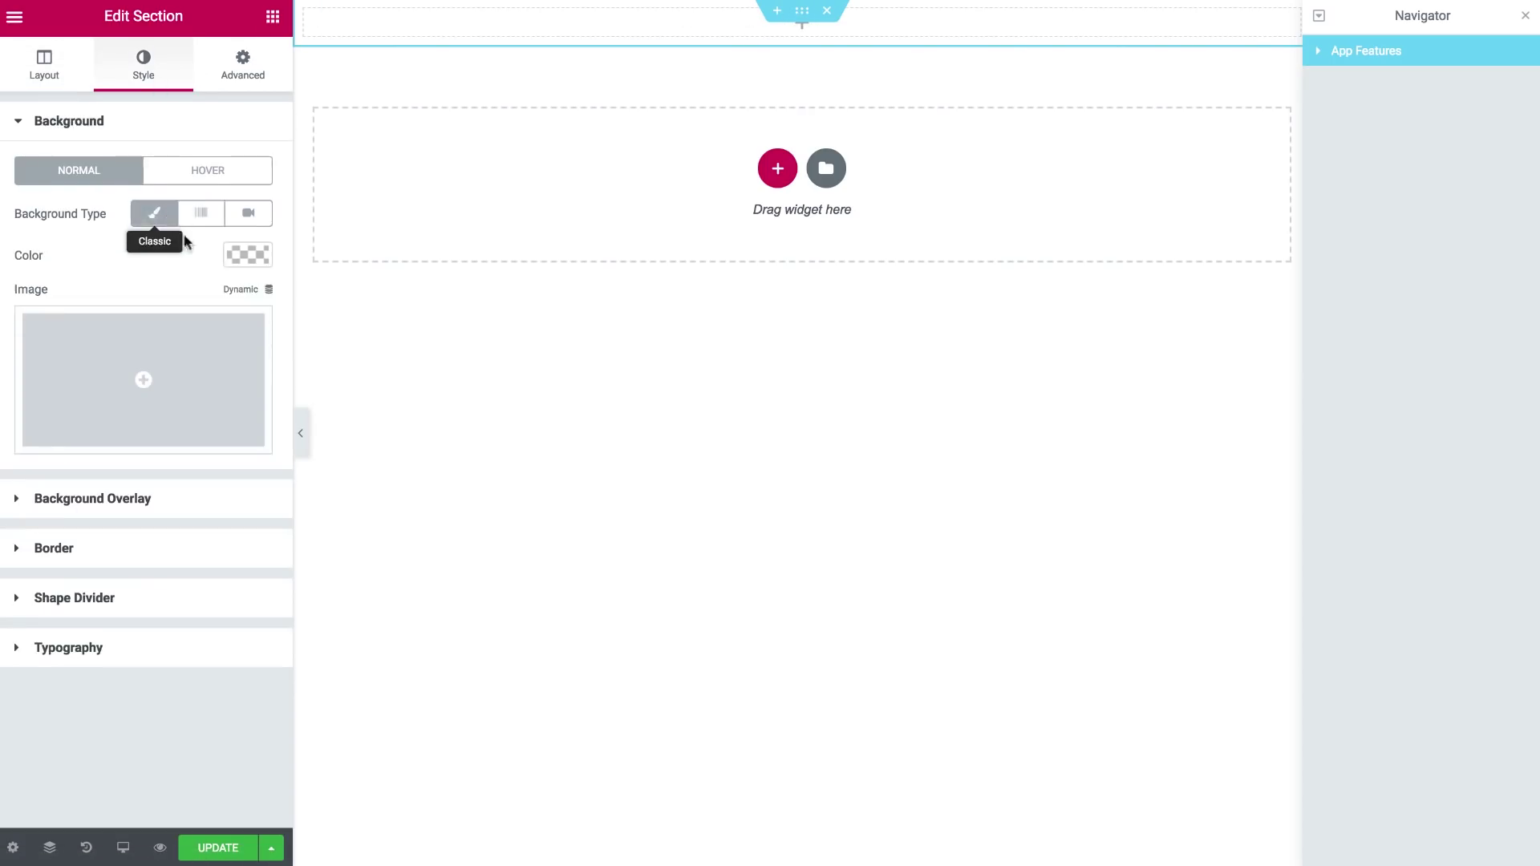
{"action": "left_click", "coordinate": [247, 257]}
{"action": "left_click", "coordinate": [150, 490]}
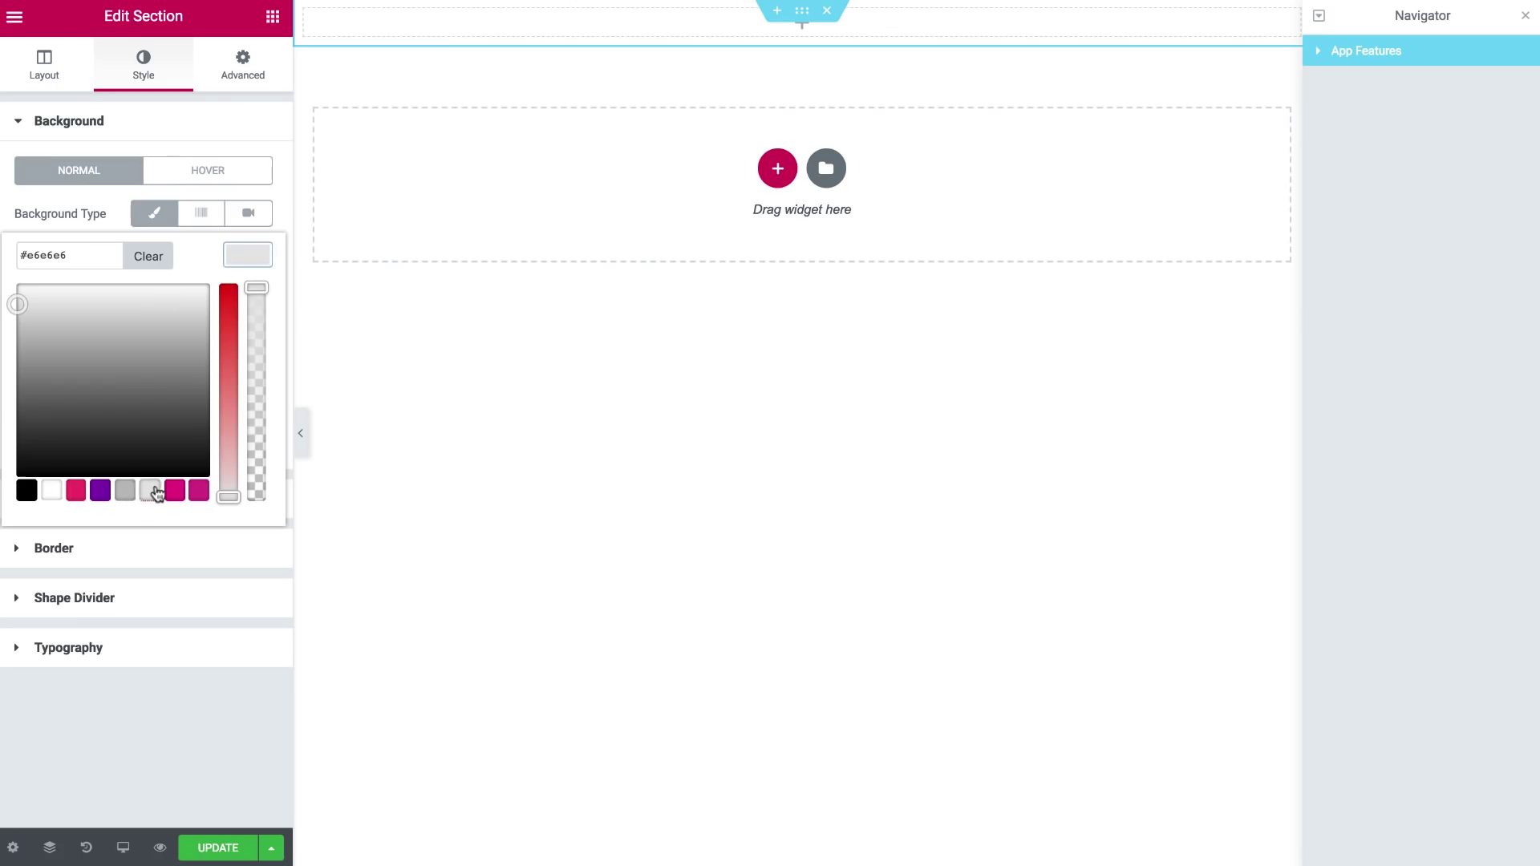
{"action": "left_click", "coordinate": [240, 257]}
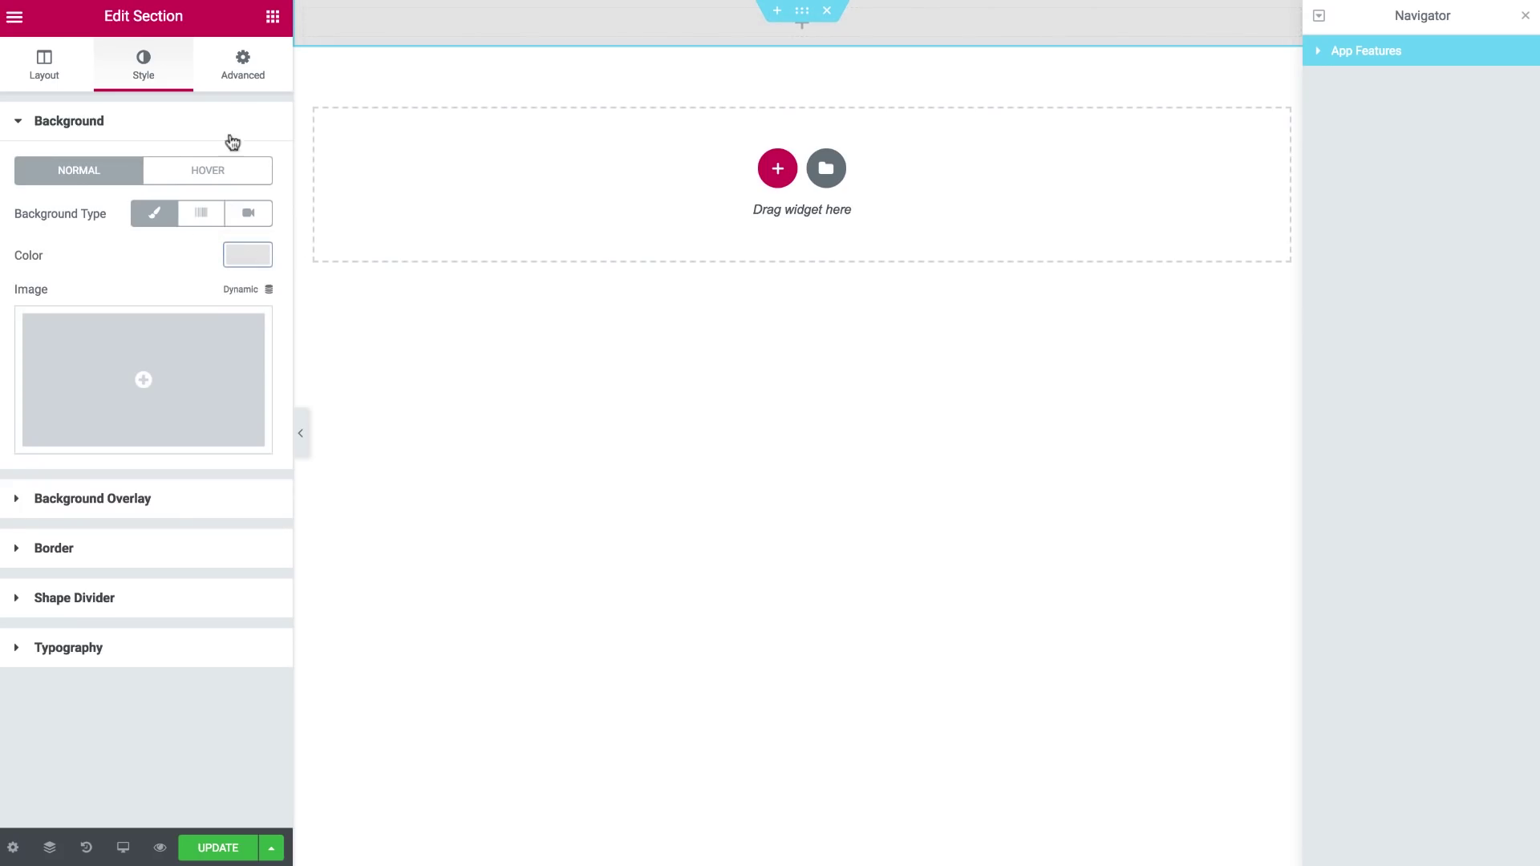
- Add a Heading widget to the App Features section and align it to the centre
{"action": "left_click", "coordinate": [273, 17]}
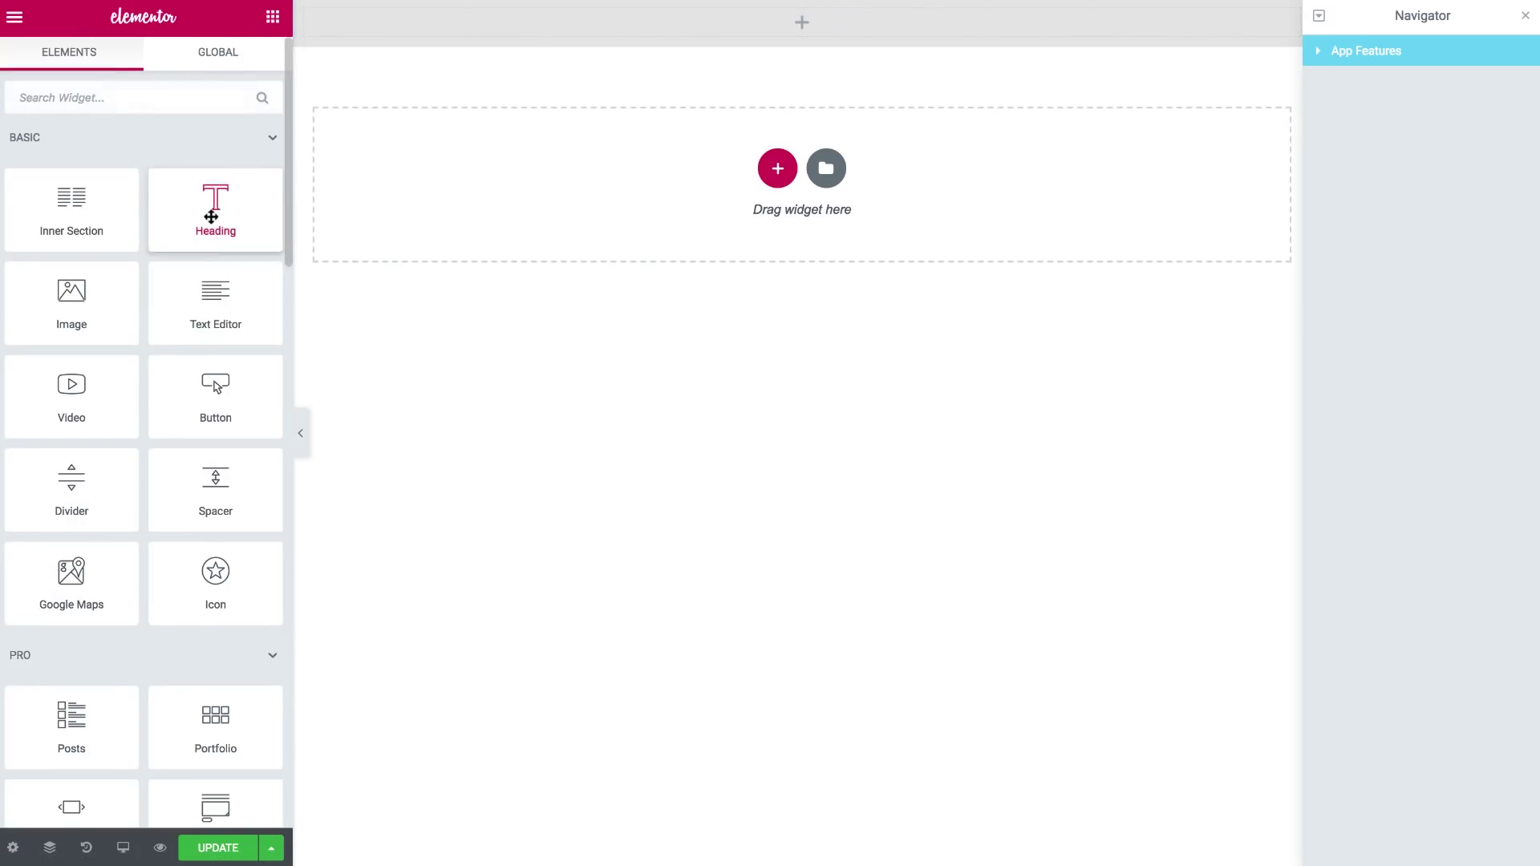
{"action": "left_click_drag", "start_coordinate": [210, 213], "coordinate": [763, 30]}
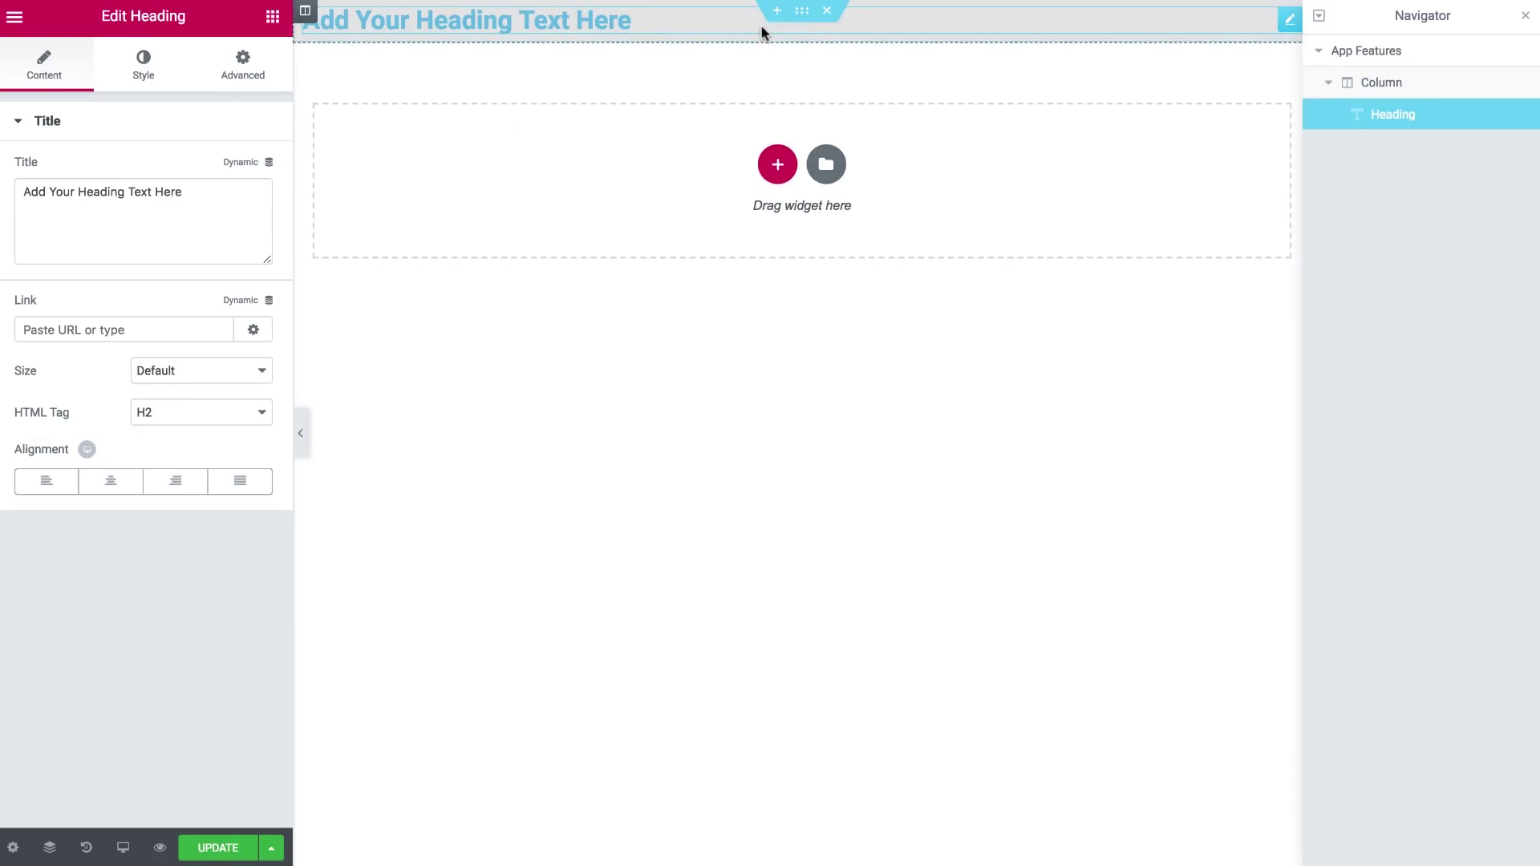
{"action": "left_click", "coordinate": [112, 481]}
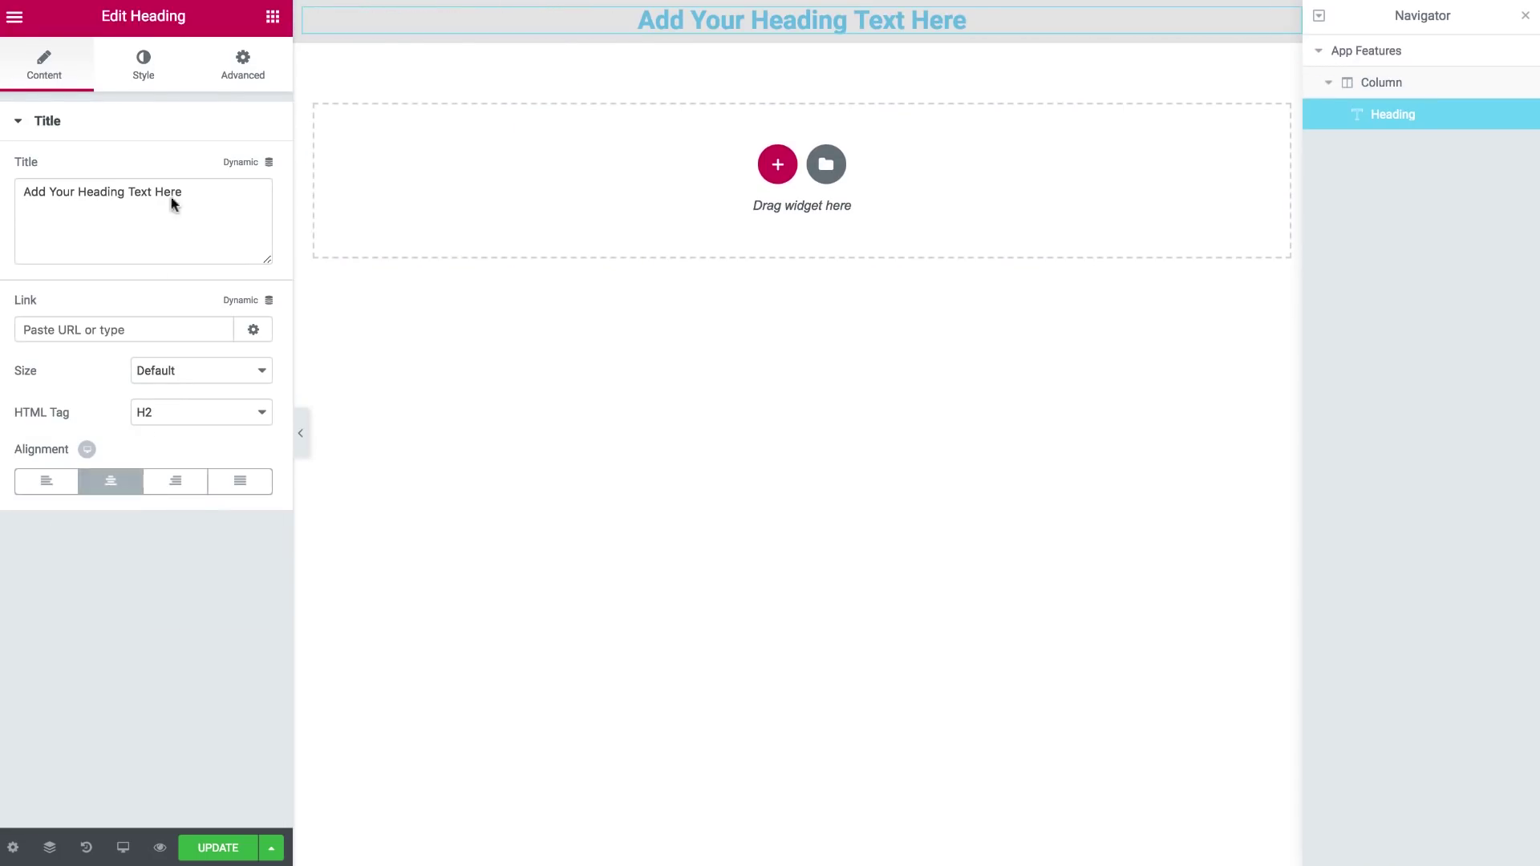
- Replace the heading's placeholder title with "app features"
{"action": "left_click", "coordinate": [201, 193]}
{"action": "key", "text": "alt+shift+Left"}
{"action": "key", "text": "alt+shift+Left"}
{"action": "key", "text": "alt+shift+Left"}
{"action": "key", "text": "alt+shift+Left"}
{"action": "key", "text": "alt+shift+Left"}
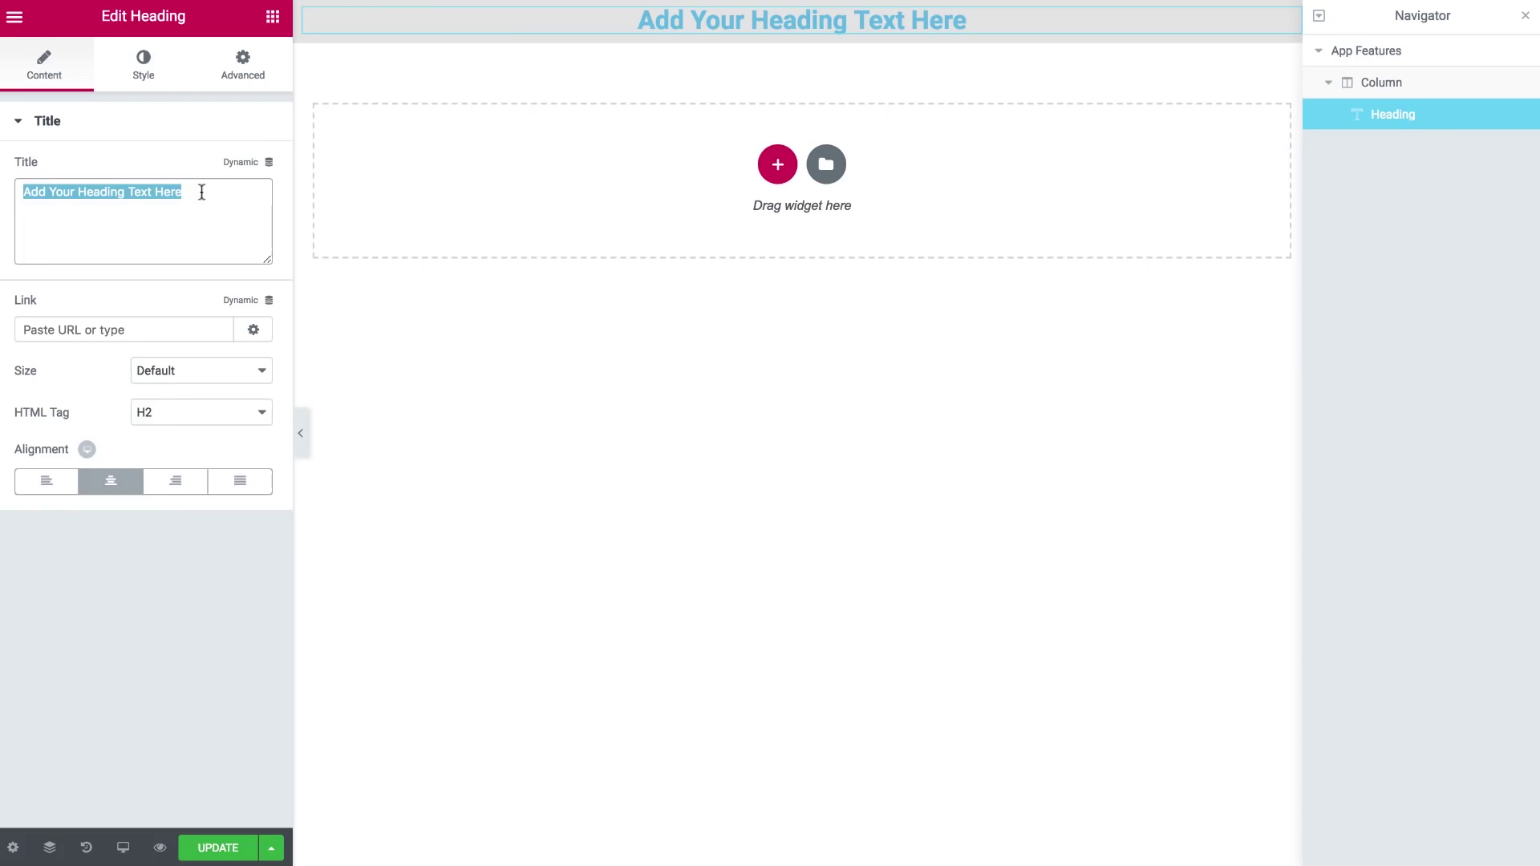
{"action": "type", "text": "app fea"}
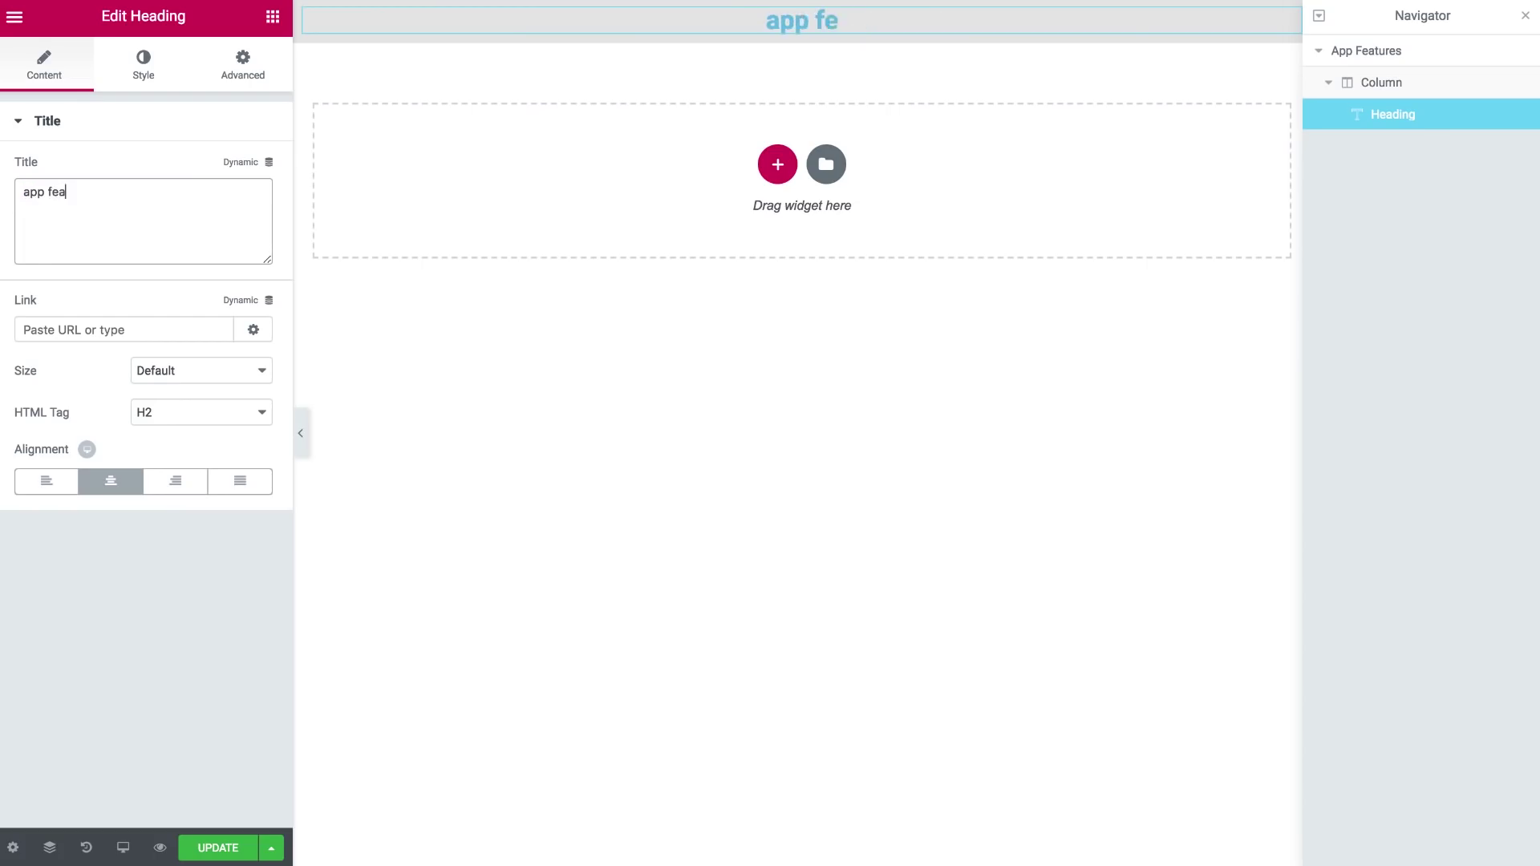
{"action": "type", "text": "tures"}
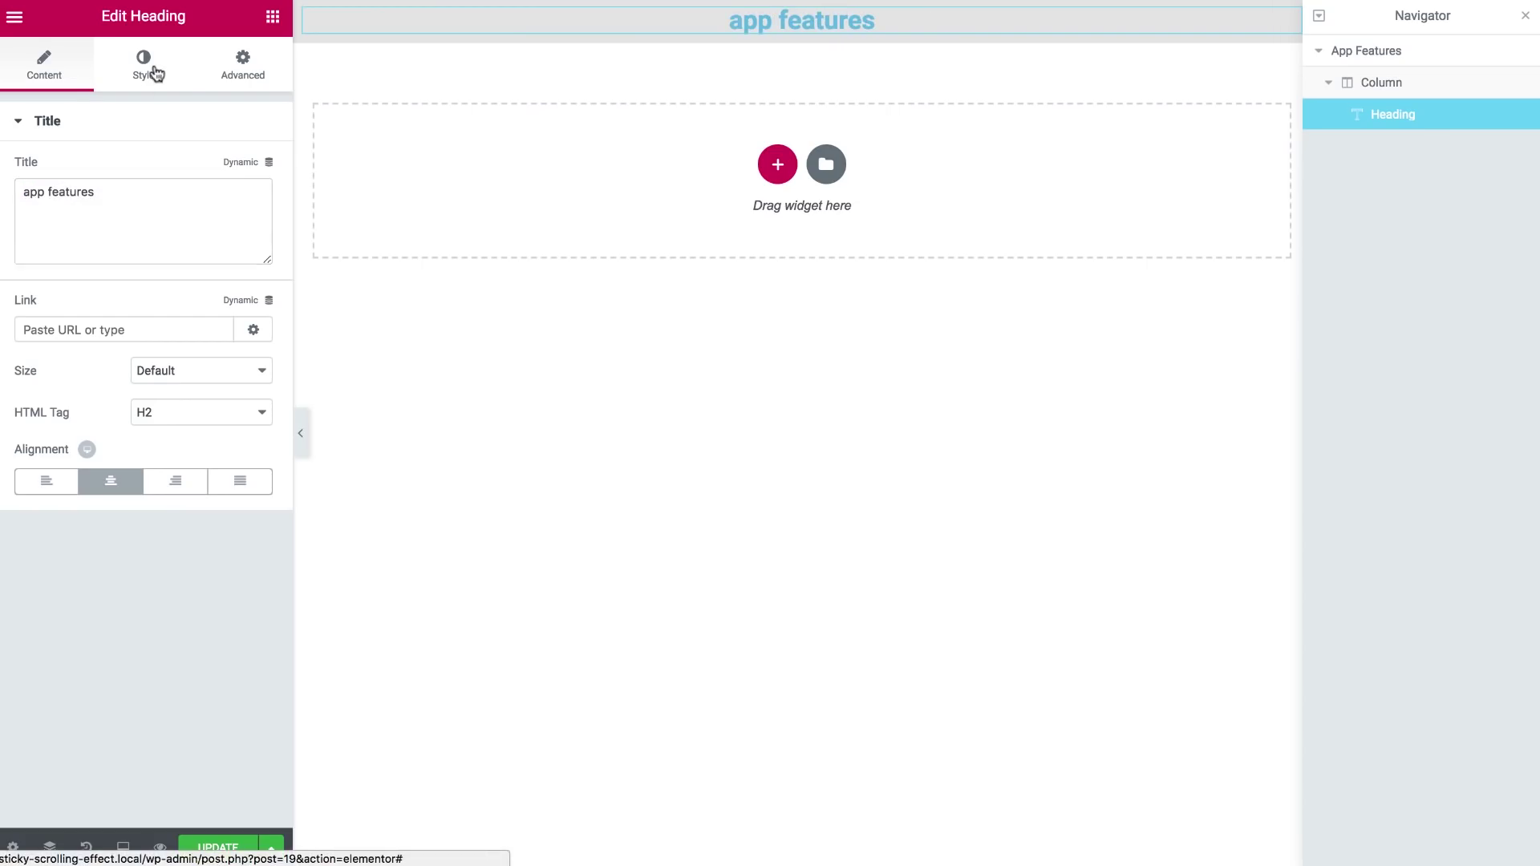
- Set the heading's text color to black, #000000
{"action": "left_click", "coordinate": [157, 71]}
{"action": "left_click", "coordinate": [257, 171]}
{"action": "left_click", "coordinate": [232, 231]}
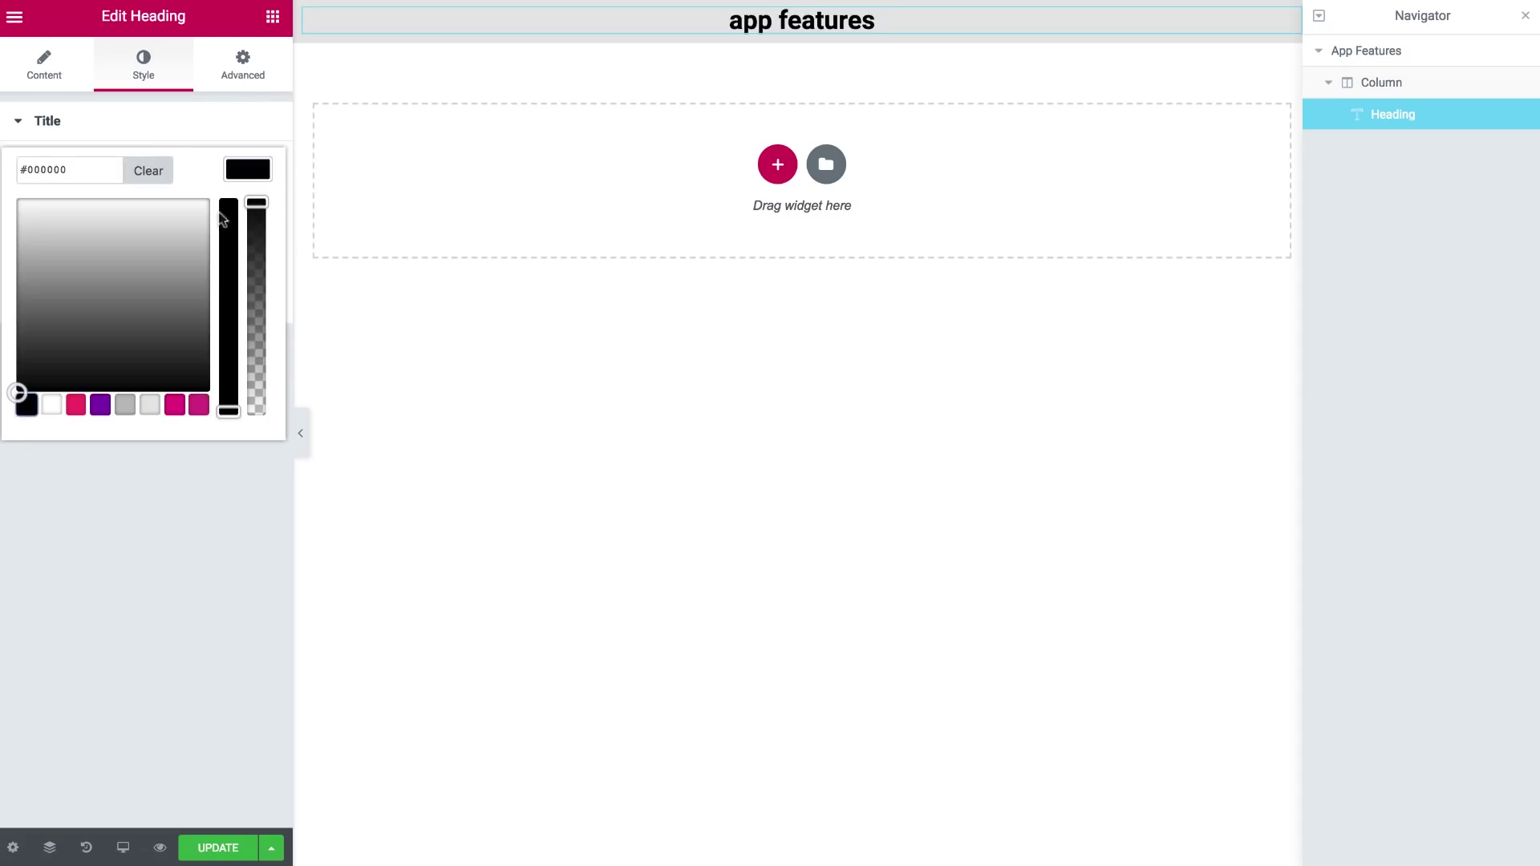
- Set the heading's typography to size 55 px, weight 200 and uppercase transform
{"action": "left_click", "coordinate": [248, 212]}
{"action": "left_click", "coordinate": [222, 334]}
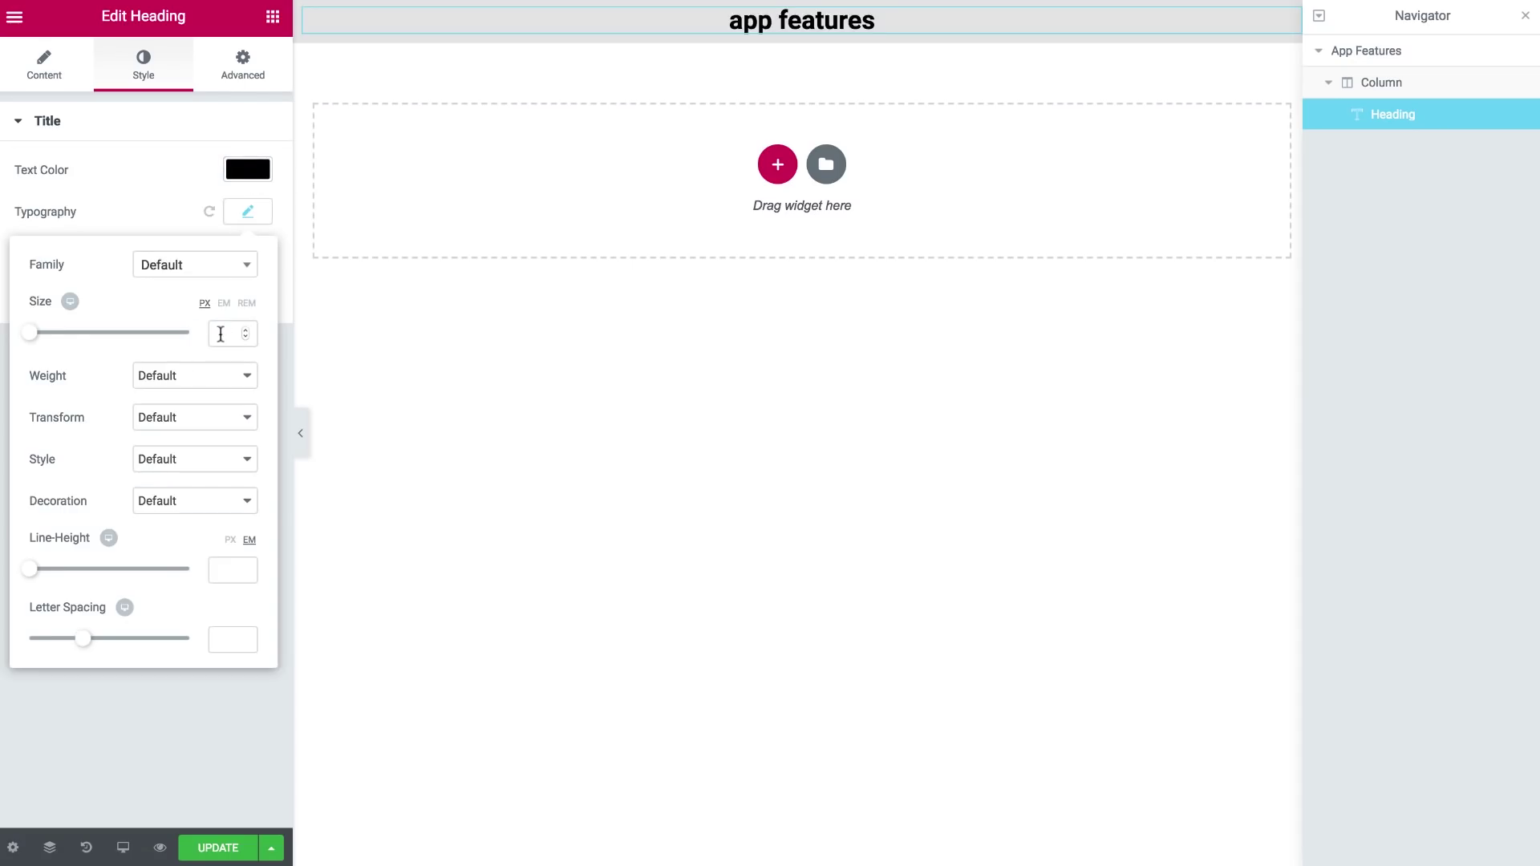
{"action": "type", "text": "55"}
{"action": "left_click", "coordinate": [240, 222]}
{"action": "left_click", "coordinate": [241, 212]}
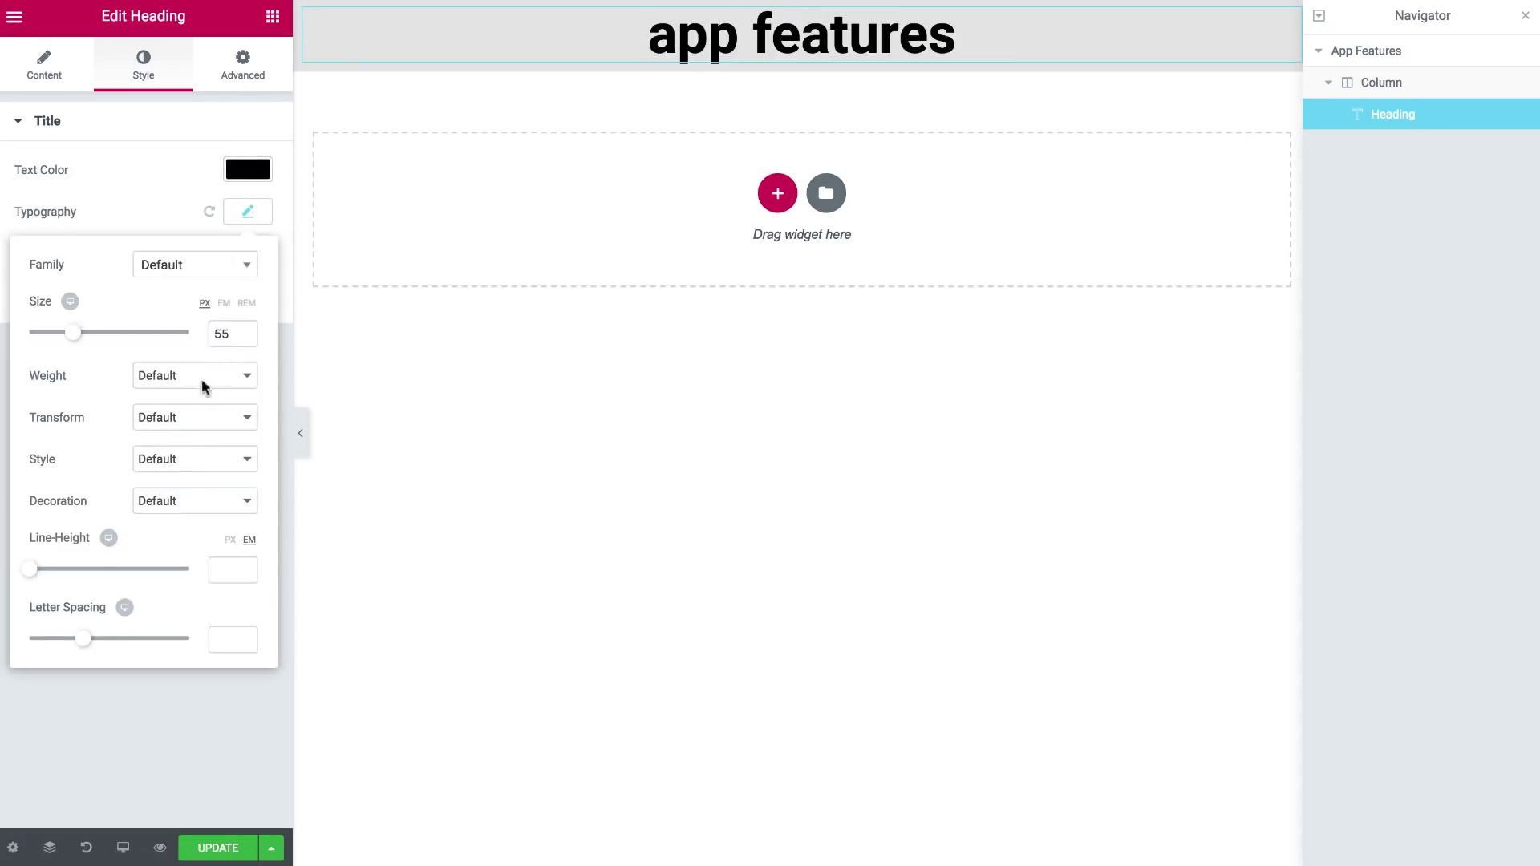
{"action": "left_click", "coordinate": [203, 381]}
{"action": "left_click", "coordinate": [185, 239]}
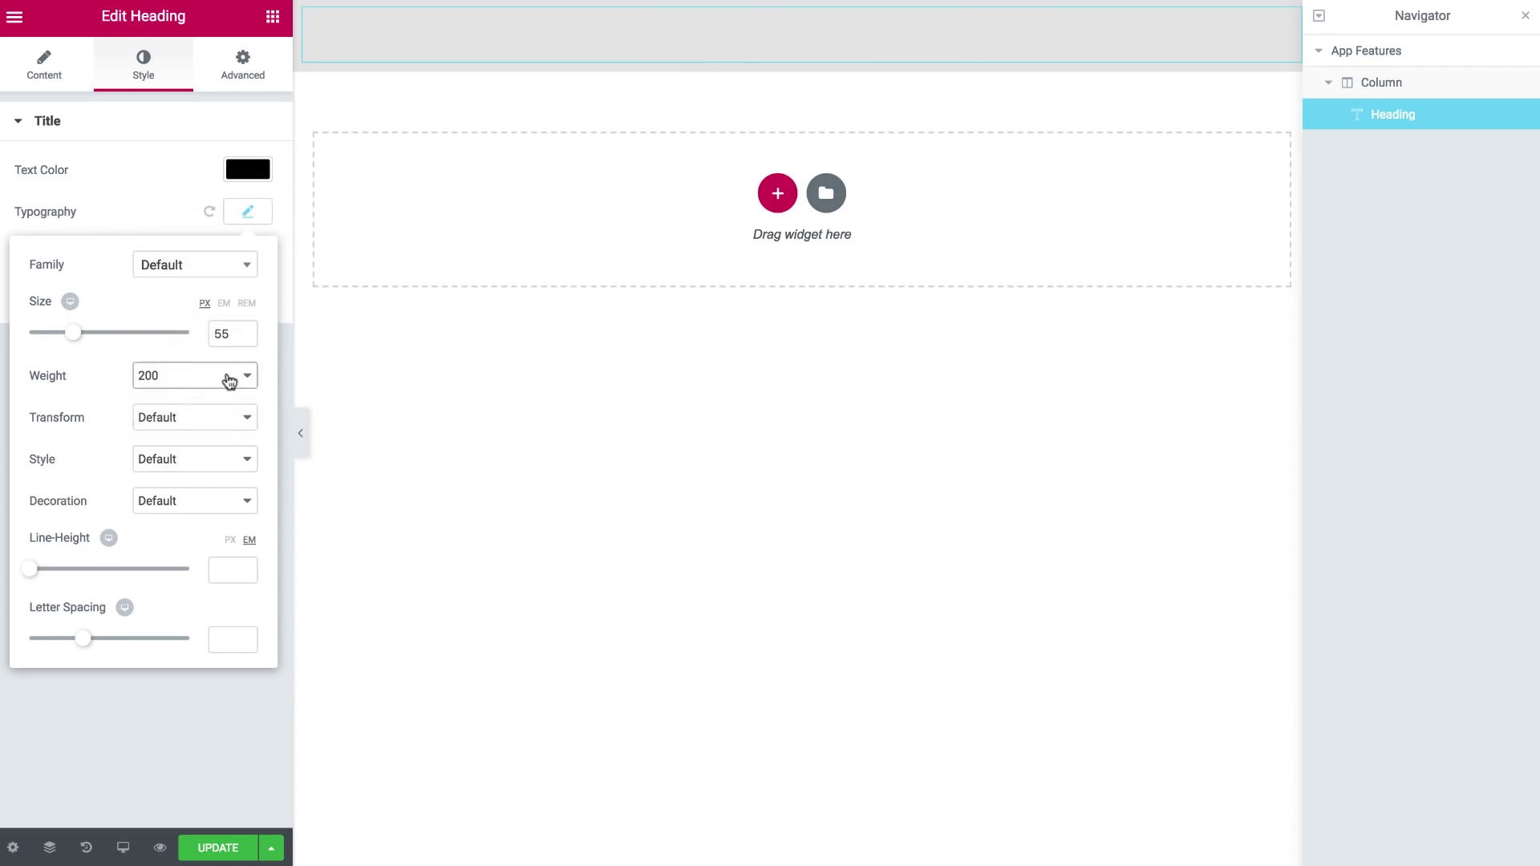
{"action": "left_click", "coordinate": [196, 419]}
{"action": "left_click", "coordinate": [194, 434]}
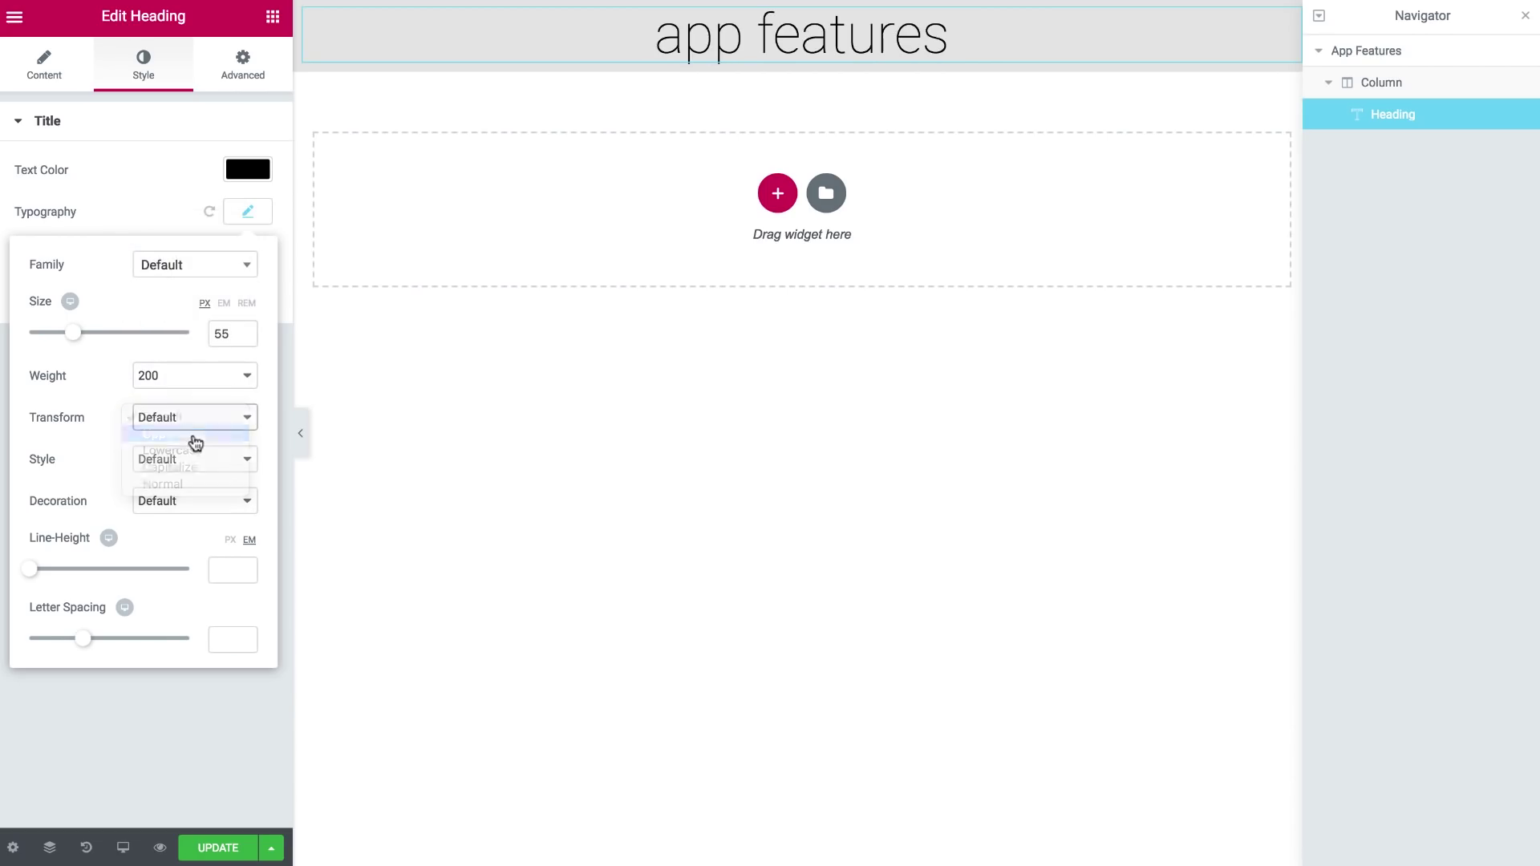
{"action": "left_click", "coordinate": [256, 217]}
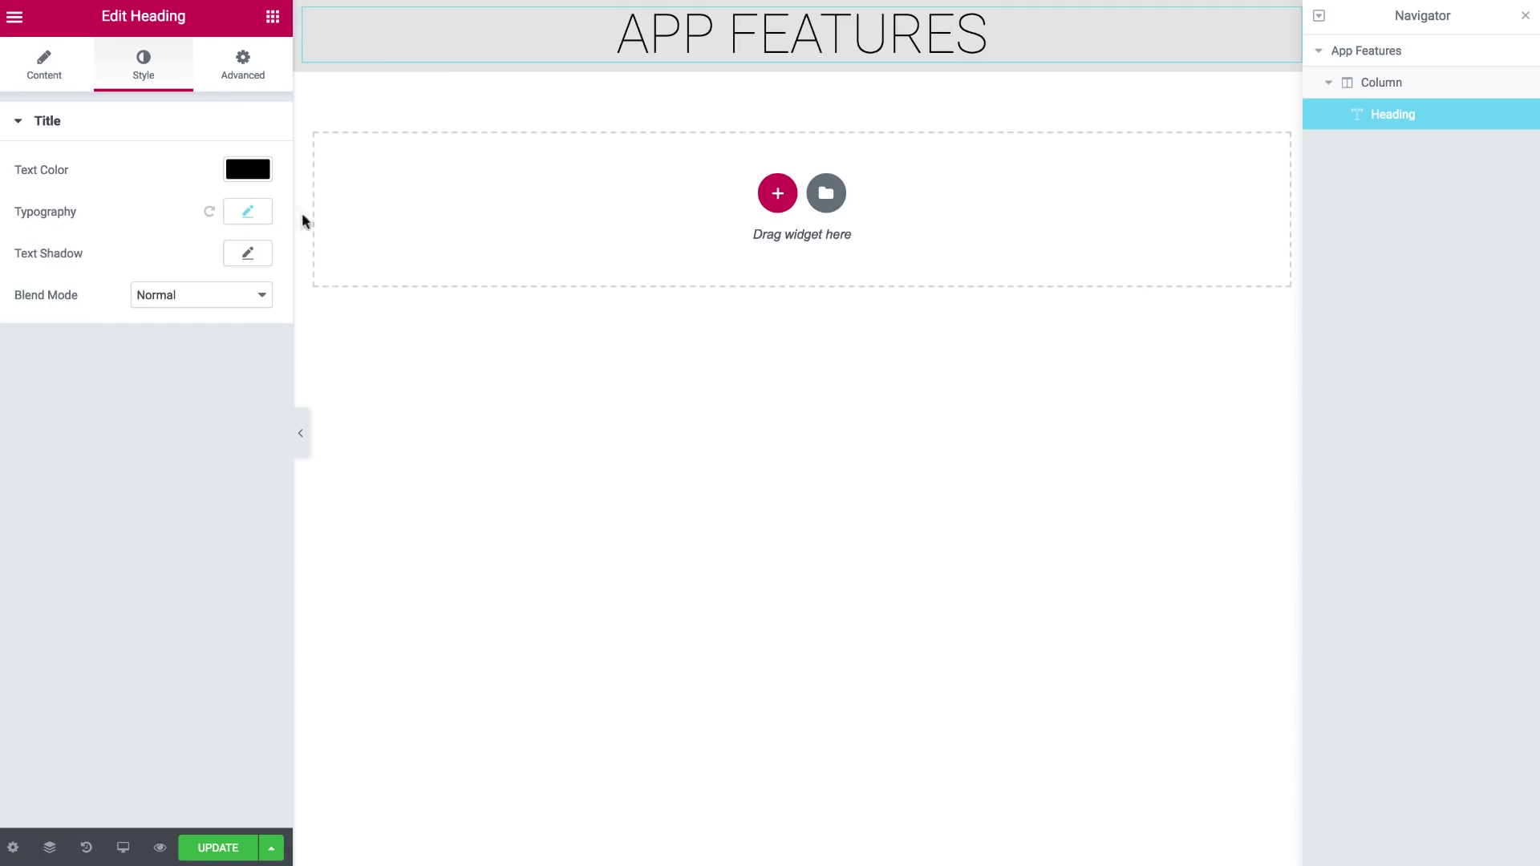
- Duplicate the heading and change the copy's text to "- amazing app features-"
{"action": "right_click", "coordinate": [1291, 21]}
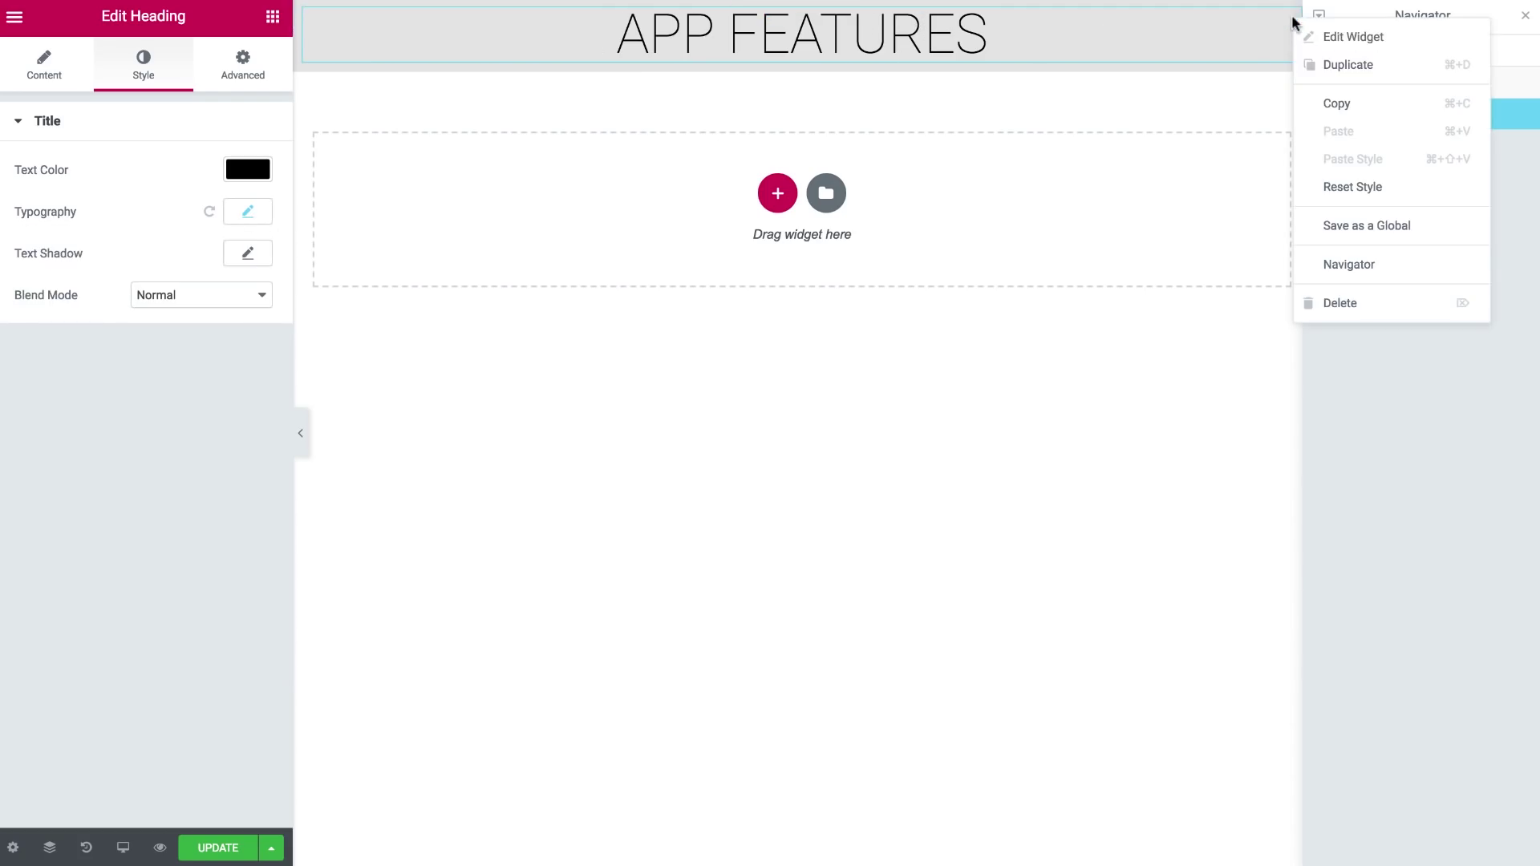
{"action": "left_click", "coordinate": [1339, 69]}
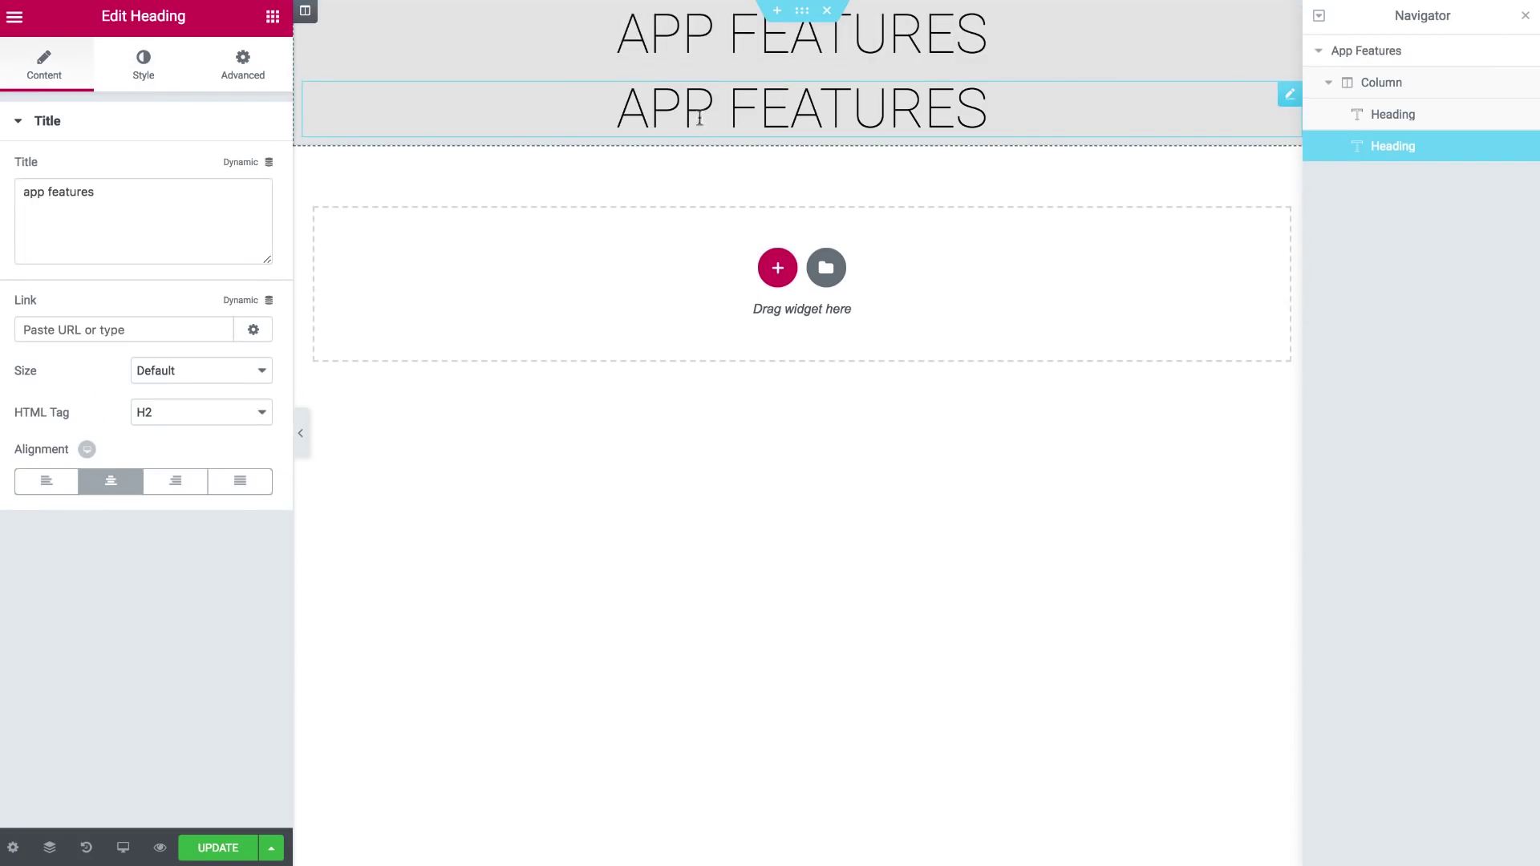
{"action": "left_click", "coordinate": [705, 108]}
{"action": "key", "text": "super+a"}
{"action": "type", "text": "-"}
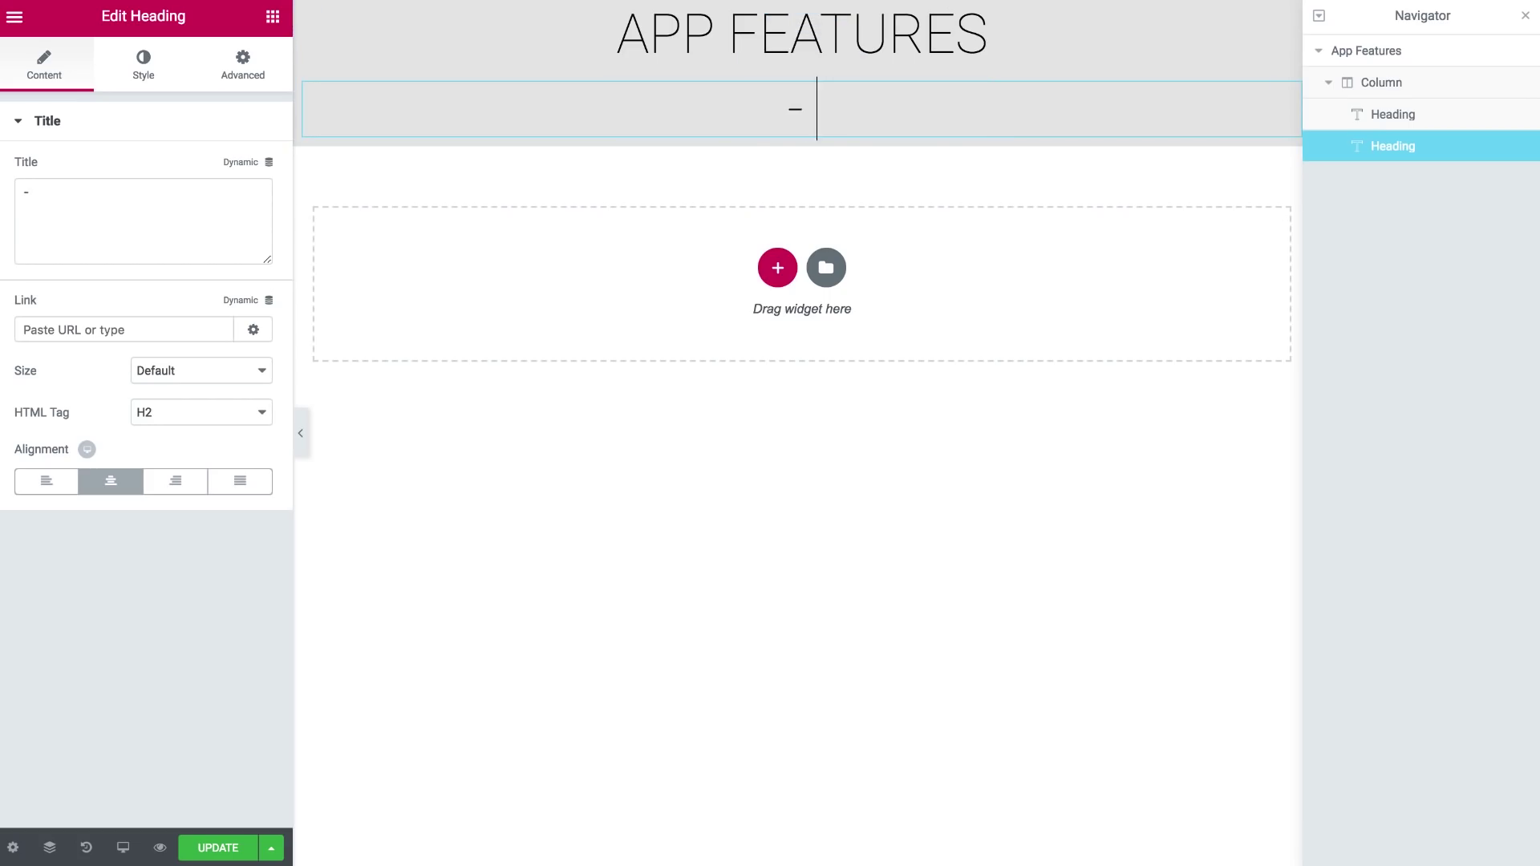
{"action": "type", "text": " amazing app features-"}
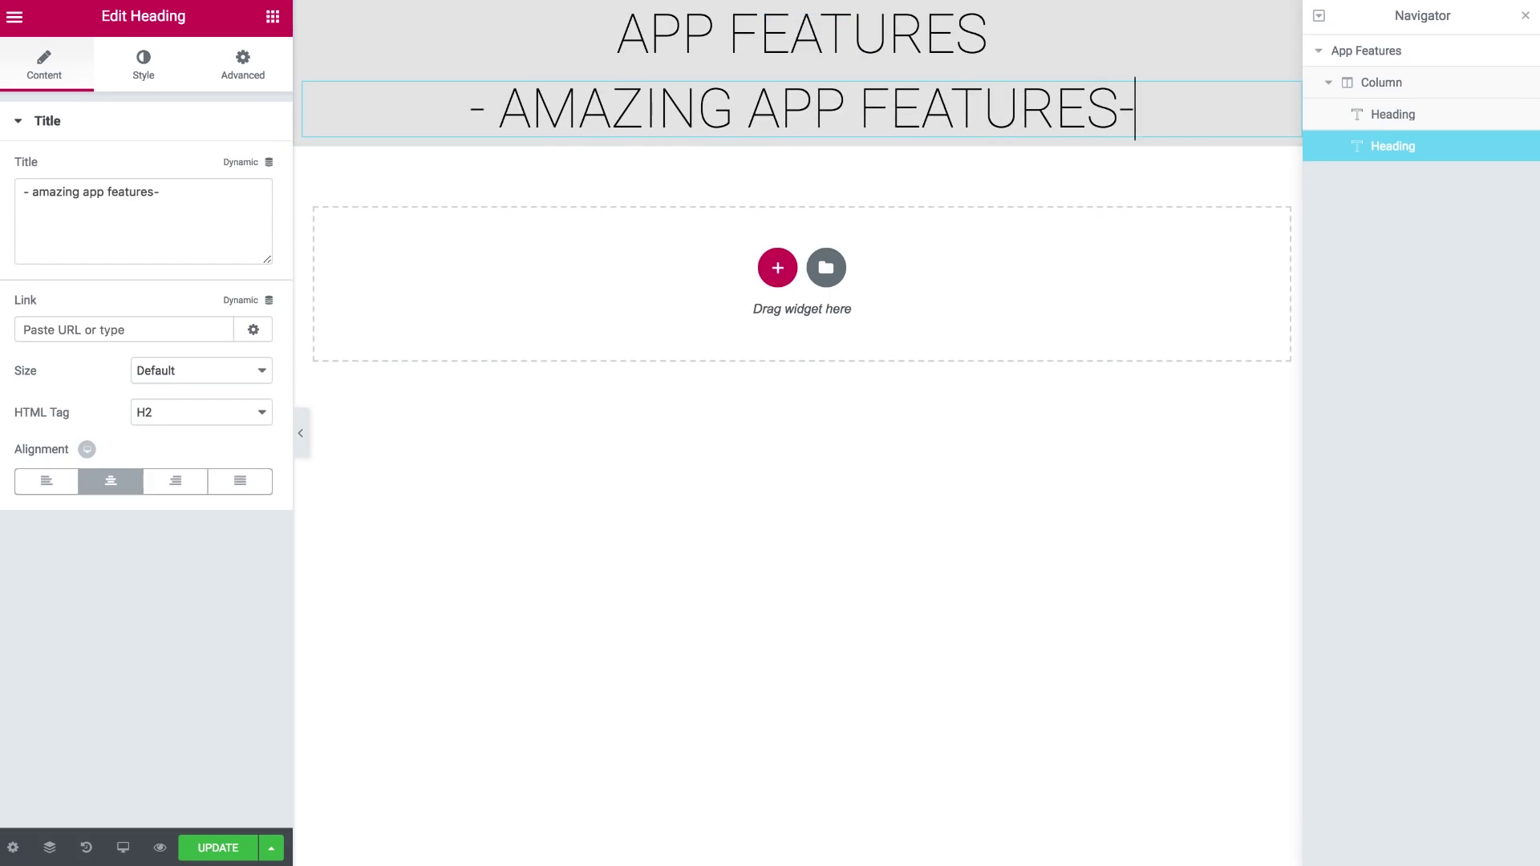
- Set the second heading's text color to the medium grey preset
{"action": "left_click", "coordinate": [144, 71]}
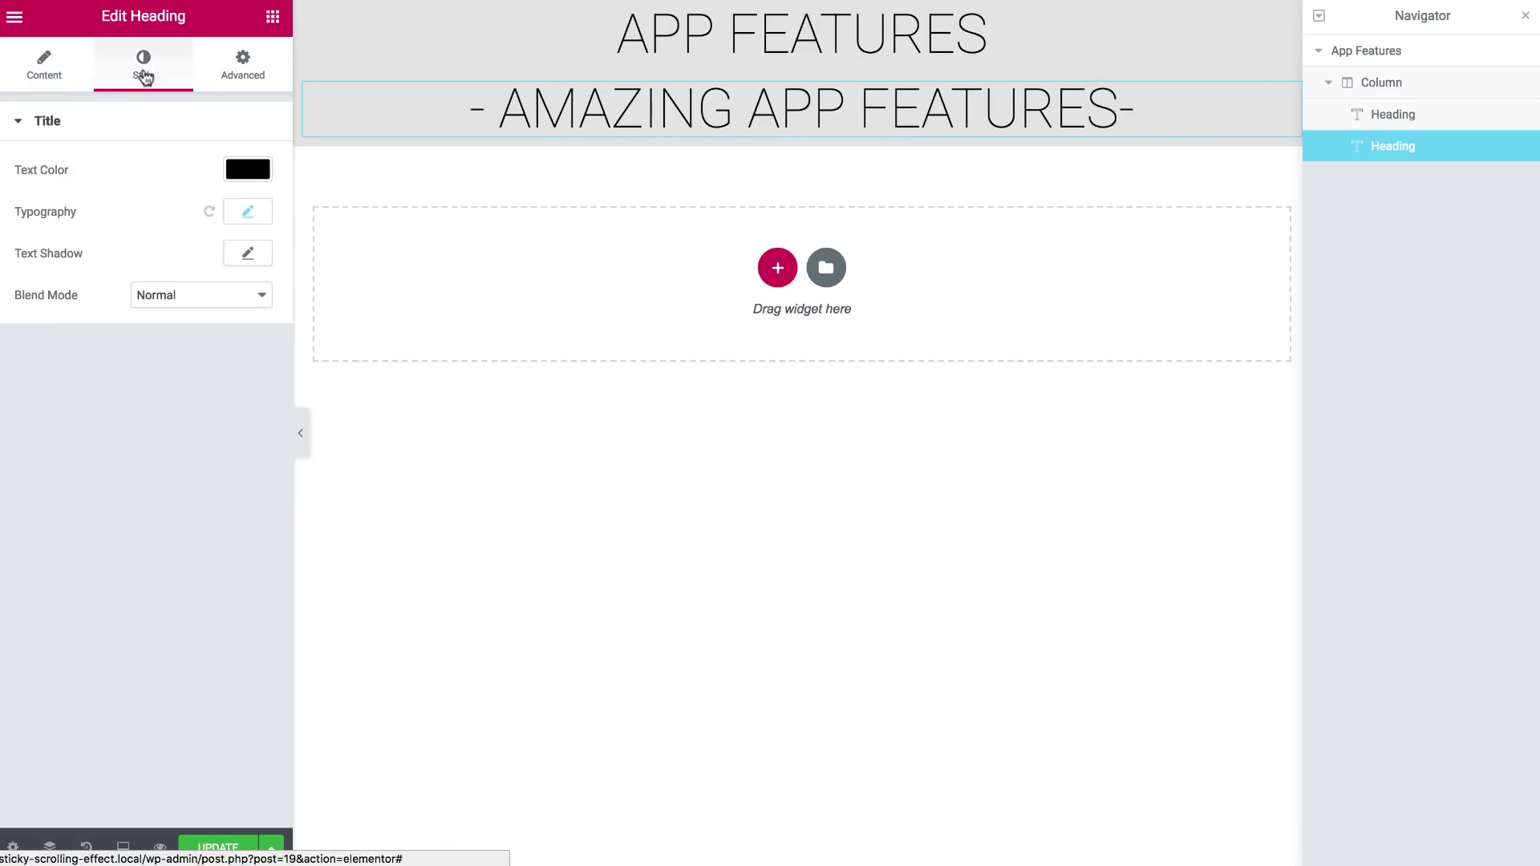
{"action": "left_click", "coordinate": [248, 169]}
{"action": "left_click", "coordinate": [121, 406]}
- Reduce the second heading's font size to 15 px and give it a bolder font weight
{"action": "left_click", "coordinate": [248, 211]}
{"action": "double_click", "coordinate": [222, 335]}
{"action": "type", "text": "15"}
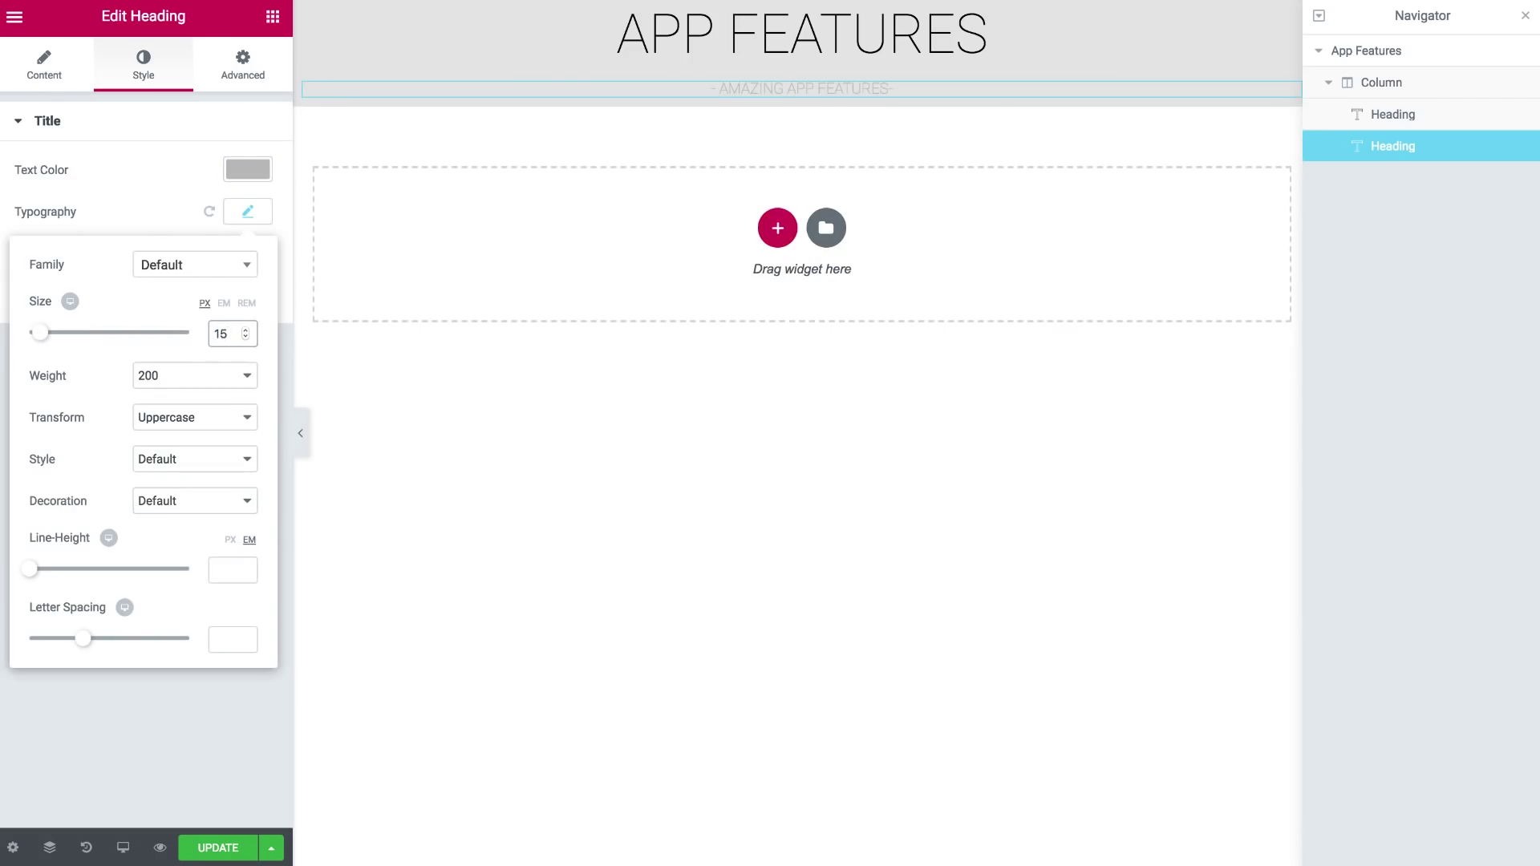
{"action": "left_click", "coordinate": [195, 375]}
{"action": "key", "text": "Down"}
{"action": "key", "text": "Down"}
{"action": "key", "text": "Down"}
{"action": "key", "text": "Down"}
{"action": "key", "text": "Return"}
{"action": "left_click", "coordinate": [250, 212]}
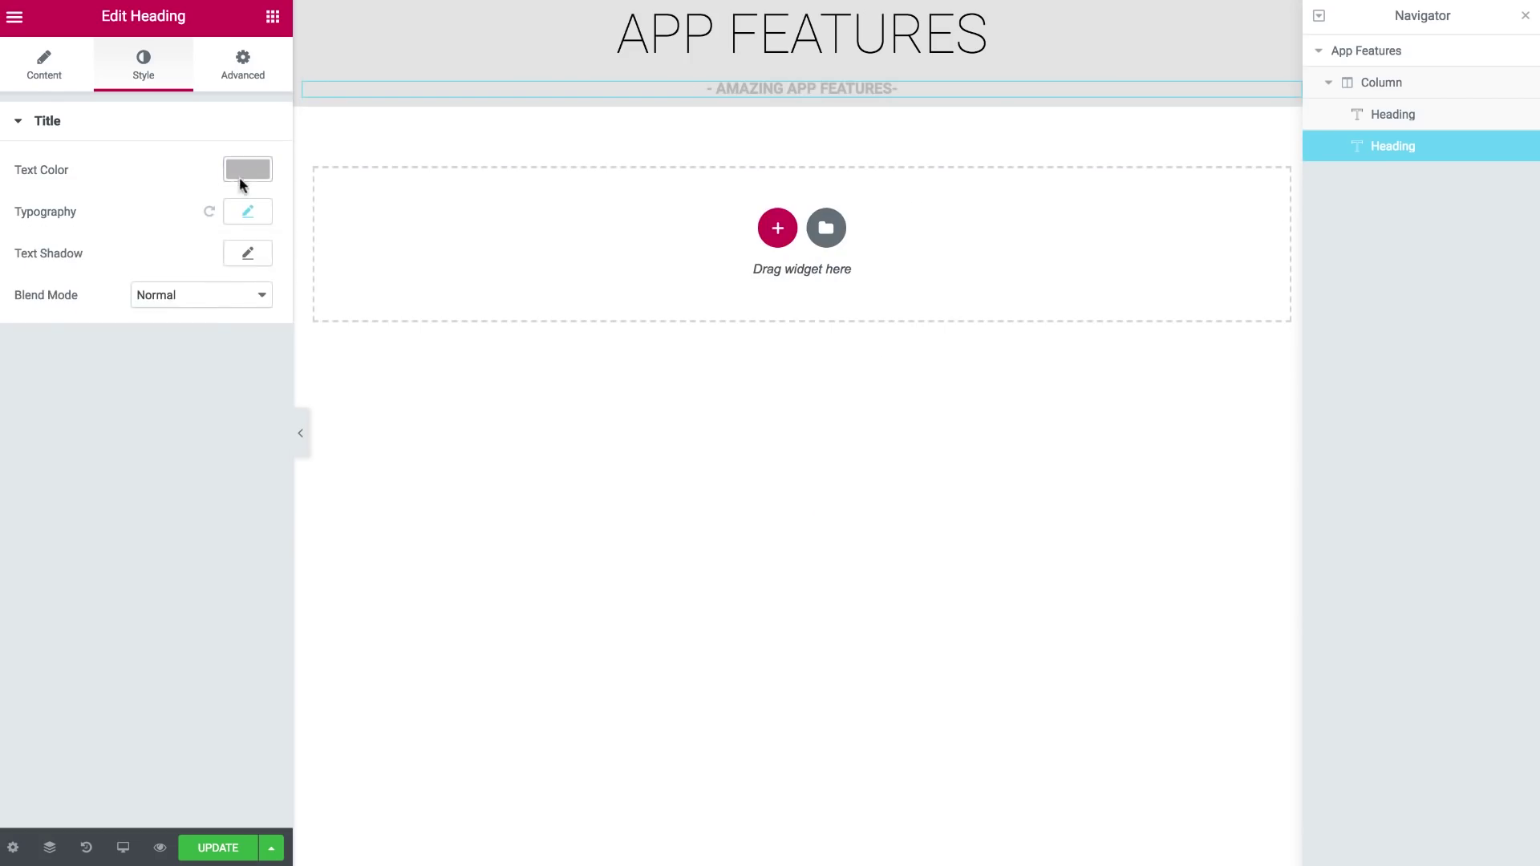
- Find the Divider widget and place it below the second heading
{"action": "left_click", "coordinate": [273, 16]}
{"action": "type", "text": "div"}
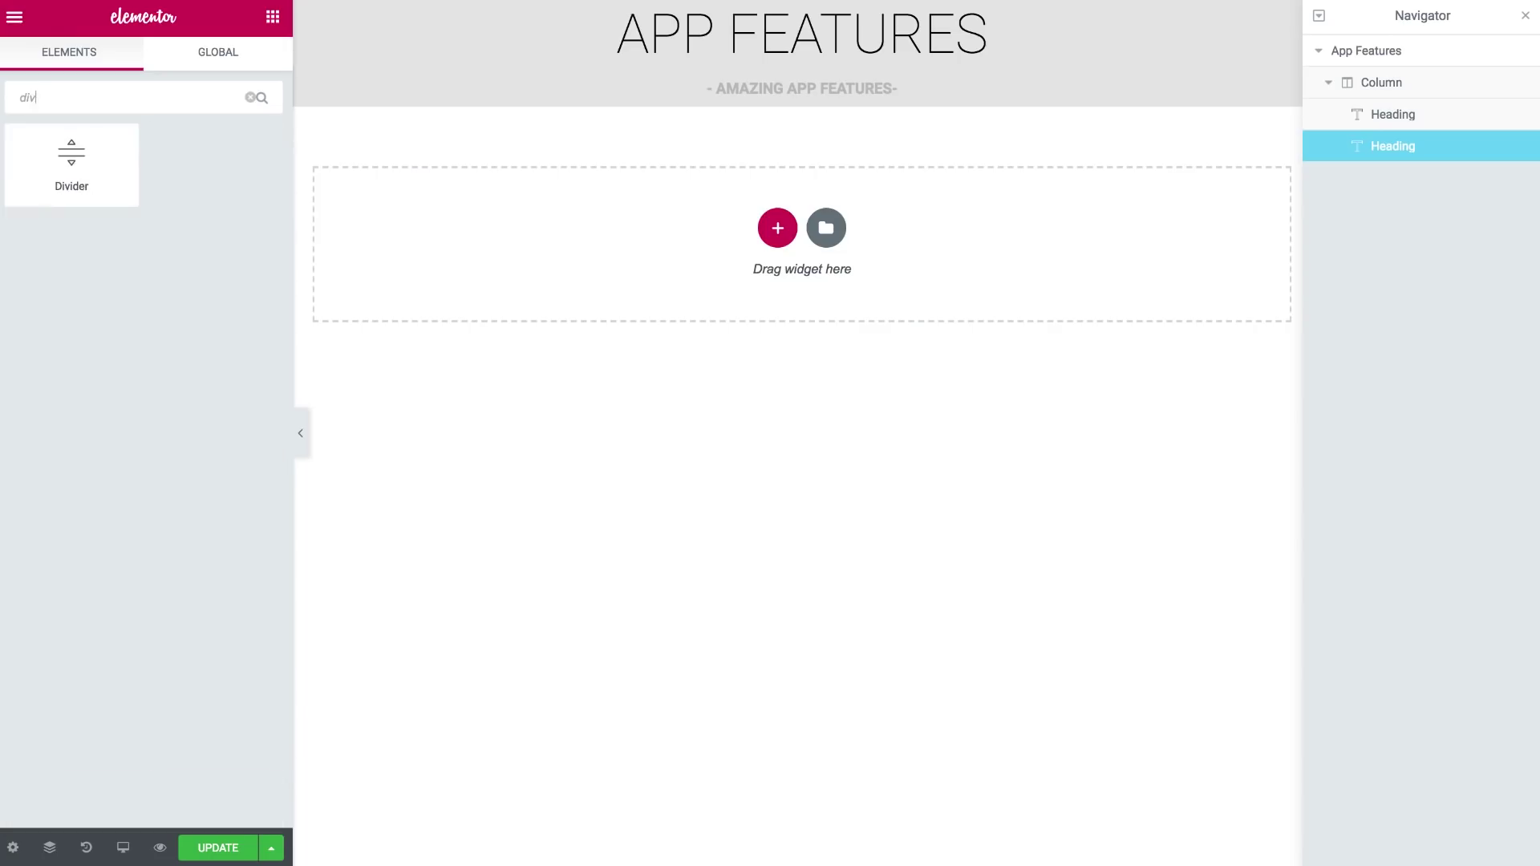
{"action": "left_click_drag", "start_coordinate": [99, 171], "coordinate": [802, 92]}
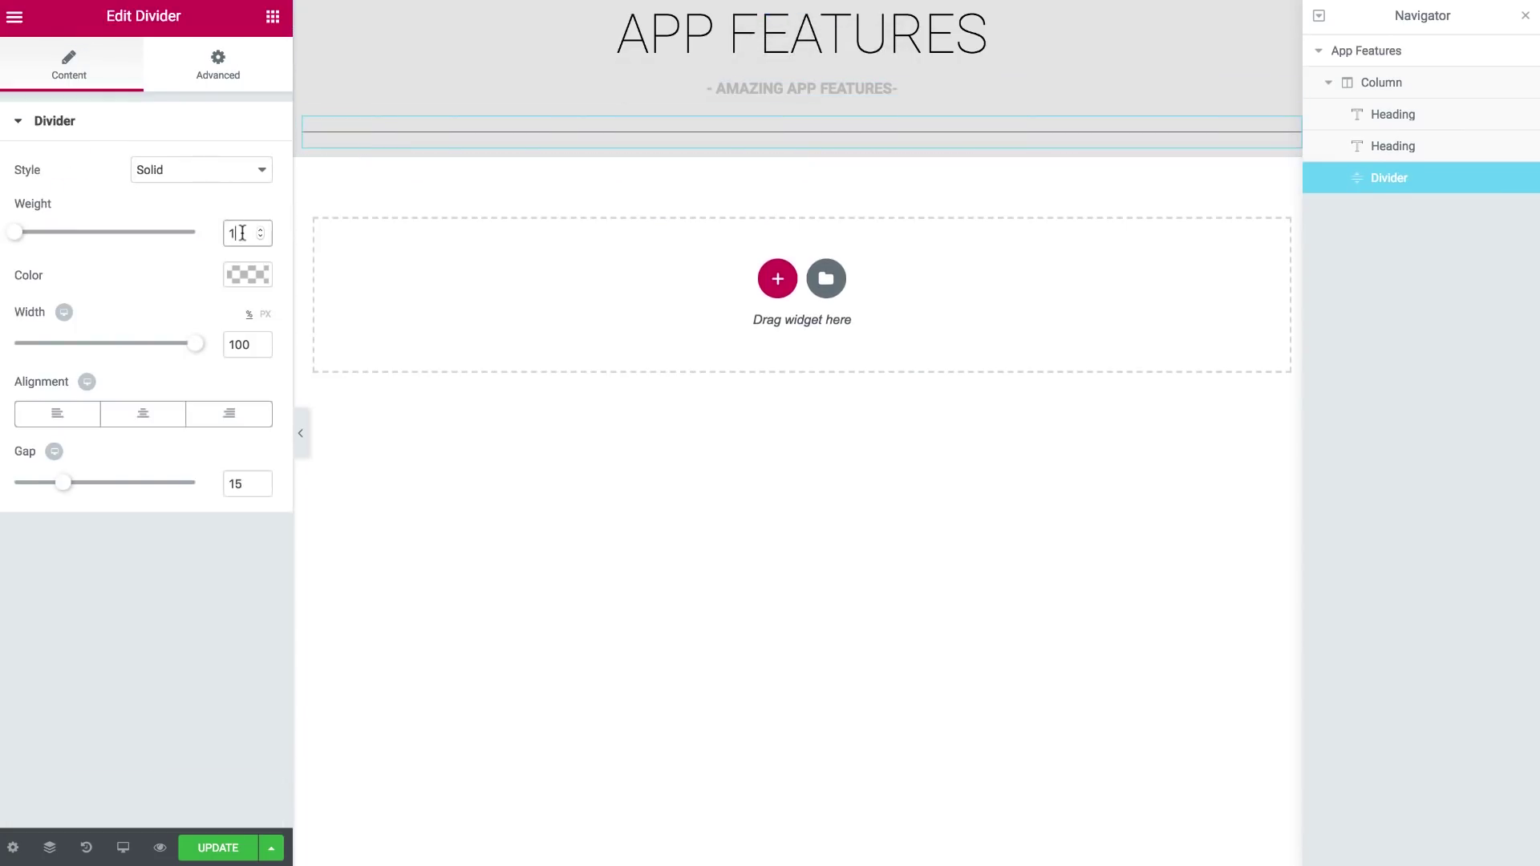
- Set the divider's weight to 2 and its color to black
{"action": "type", "text": "2"}
{"action": "left_click", "coordinate": [242, 273]}
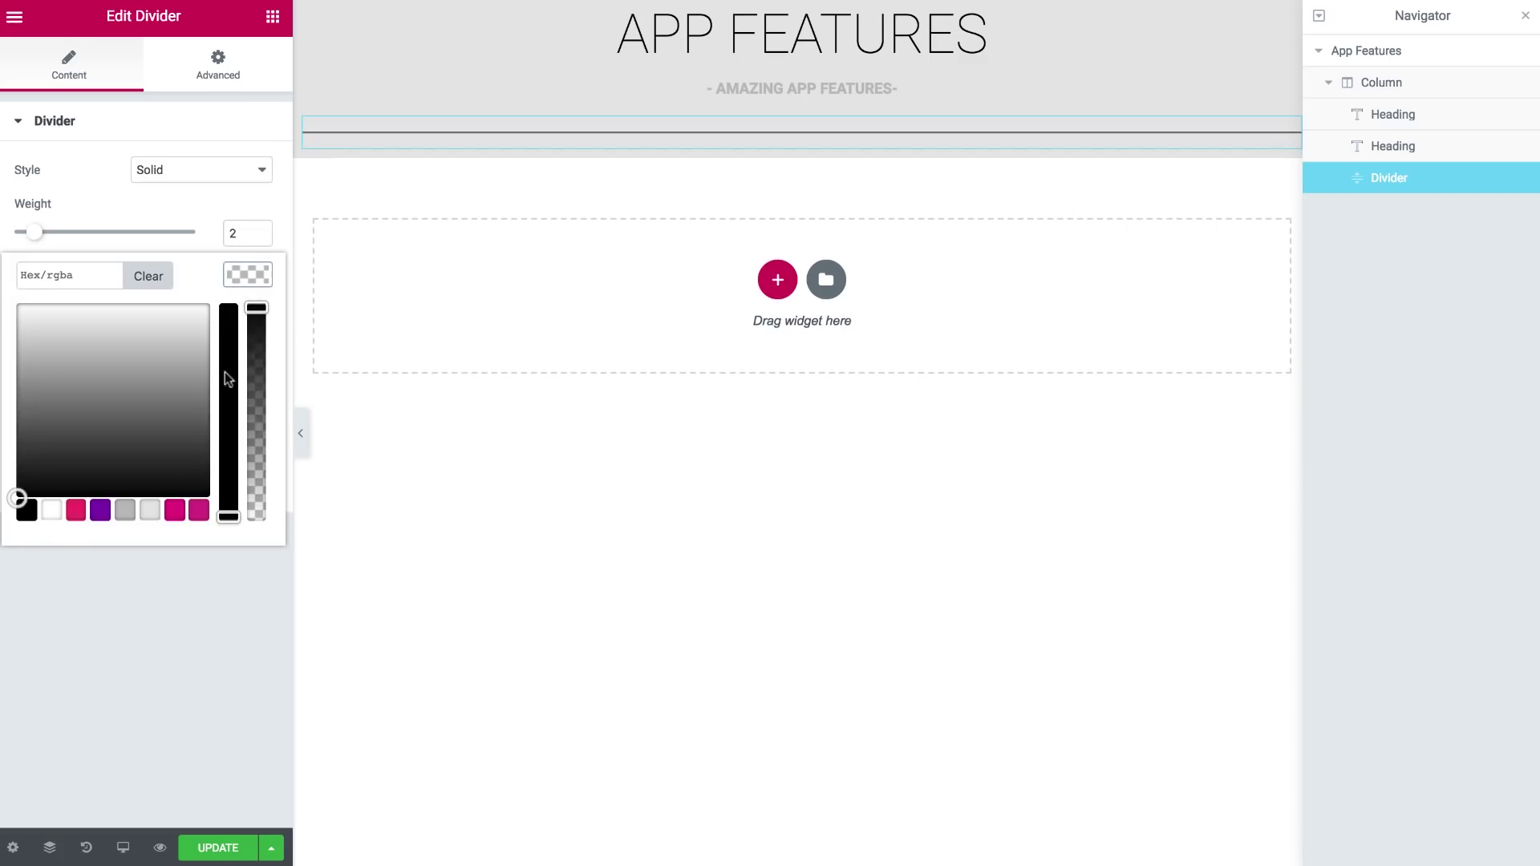
{"action": "left_click", "coordinate": [33, 512]}
{"action": "left_click", "coordinate": [253, 276]}
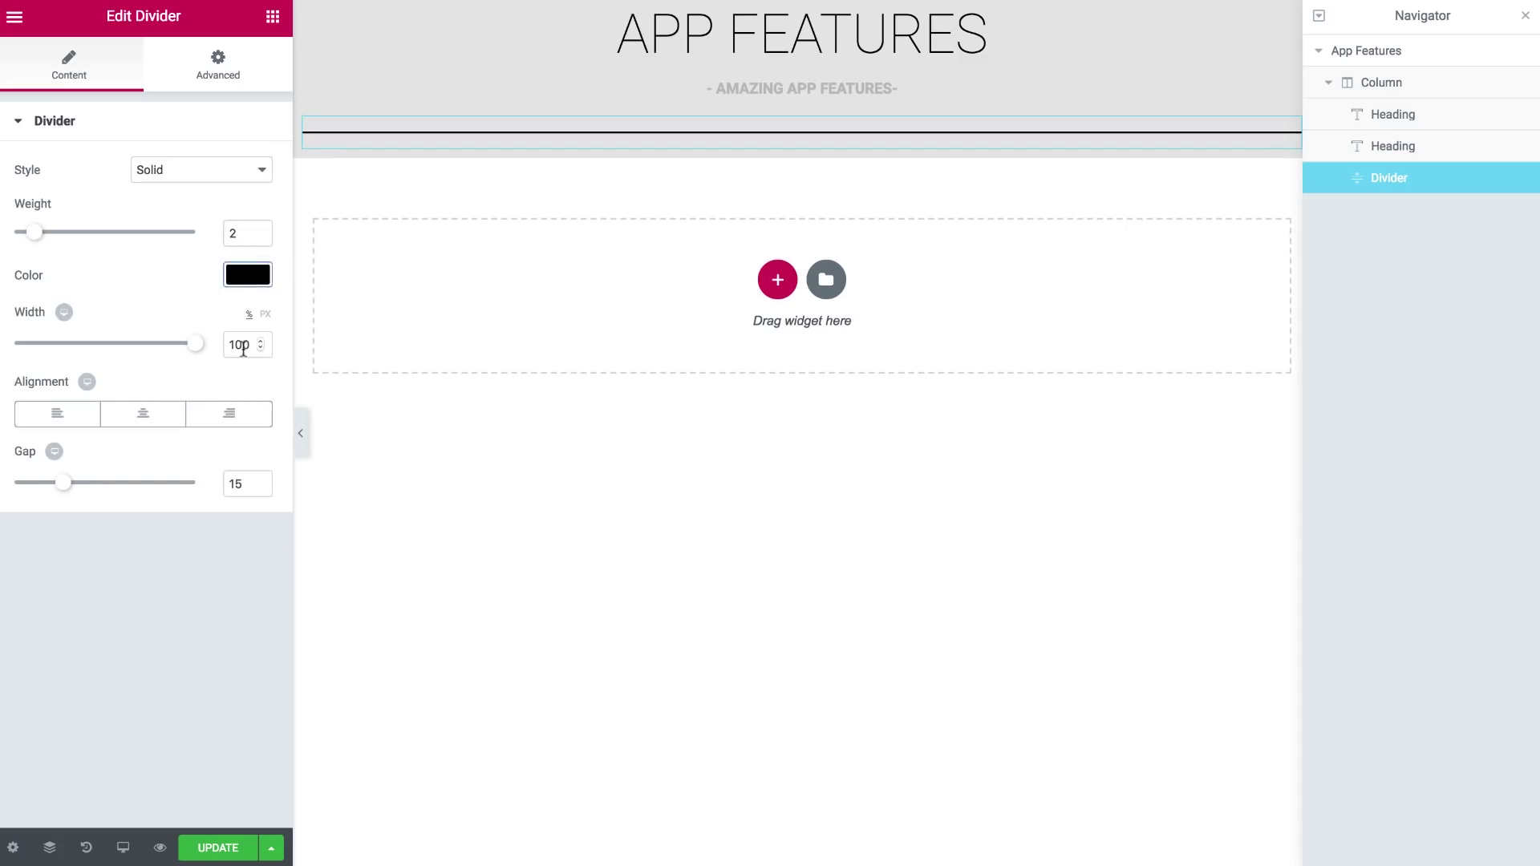
- Set the divider's width to 5% and align it to the centre
{"action": "double_click", "coordinate": [243, 349]}
{"action": "type", "text": "5"}
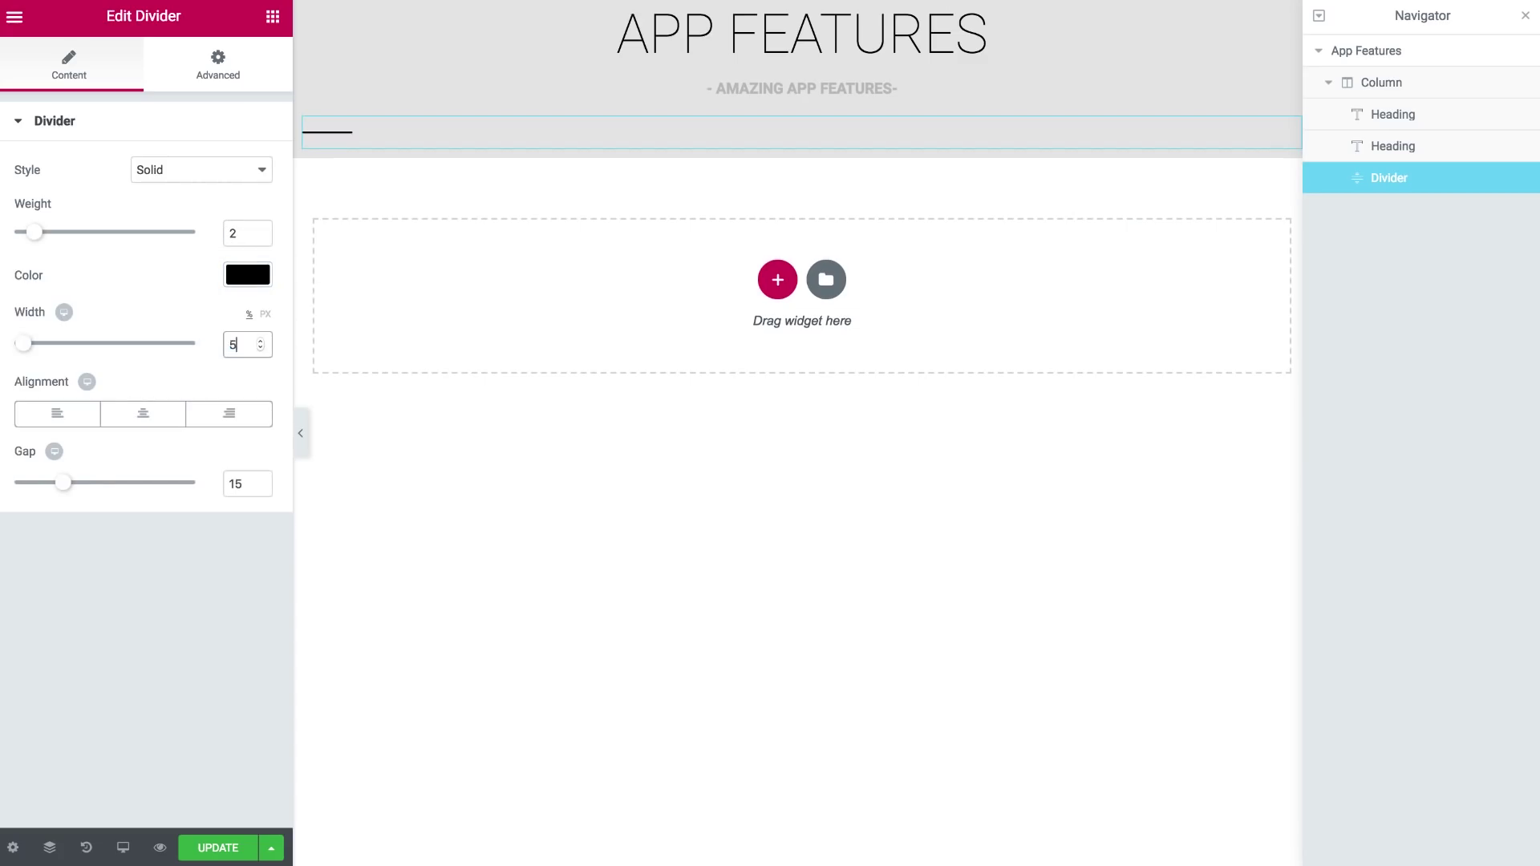
{"action": "left_click", "coordinate": [143, 413]}
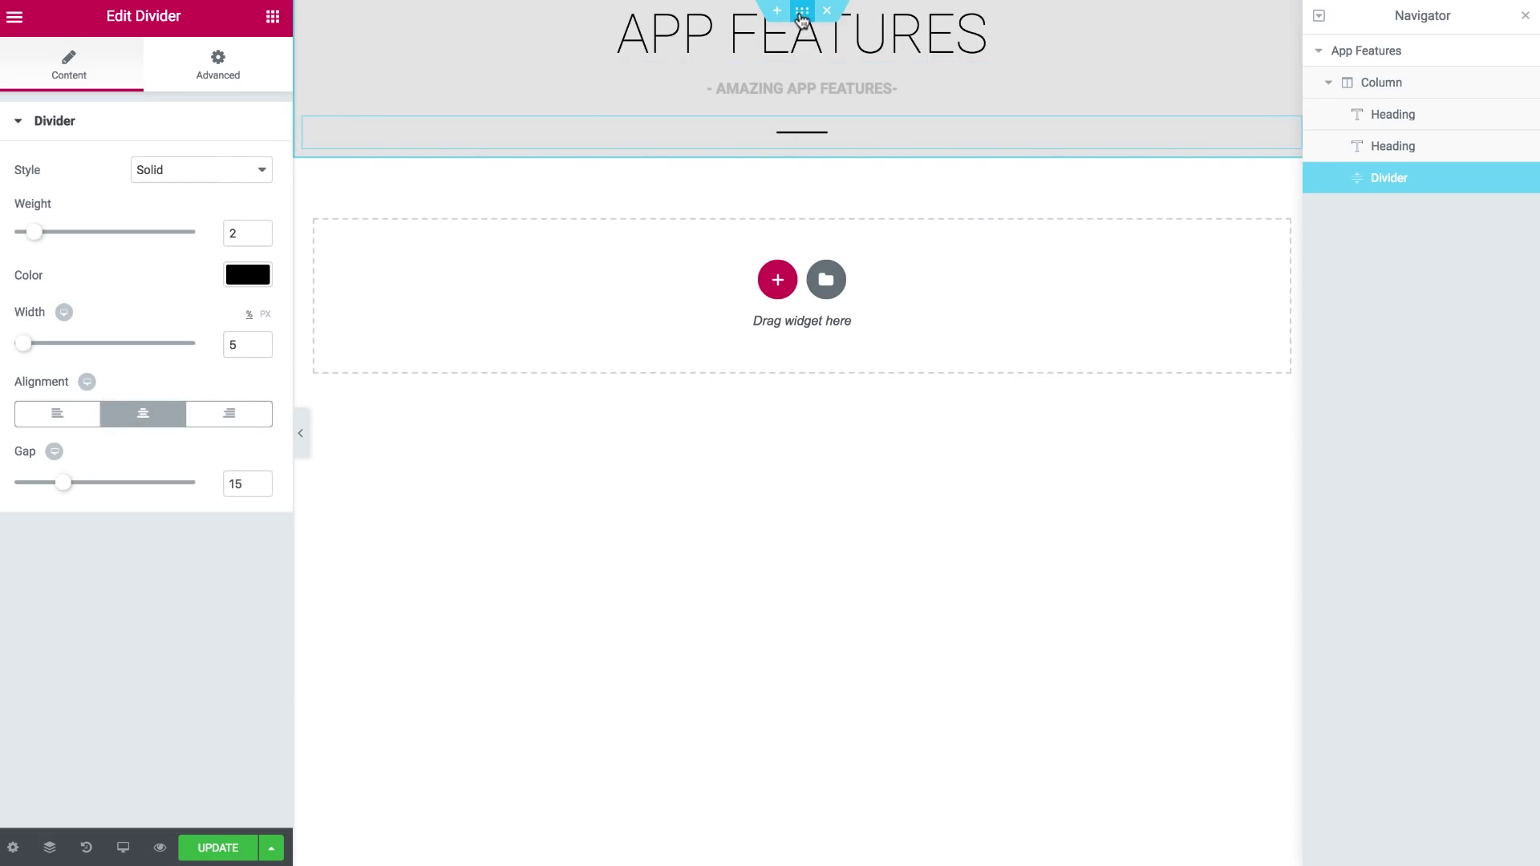
- Unlink the App Features section's padding values and set its top padding to 100 px
{"action": "left_click", "coordinate": [802, 12]}
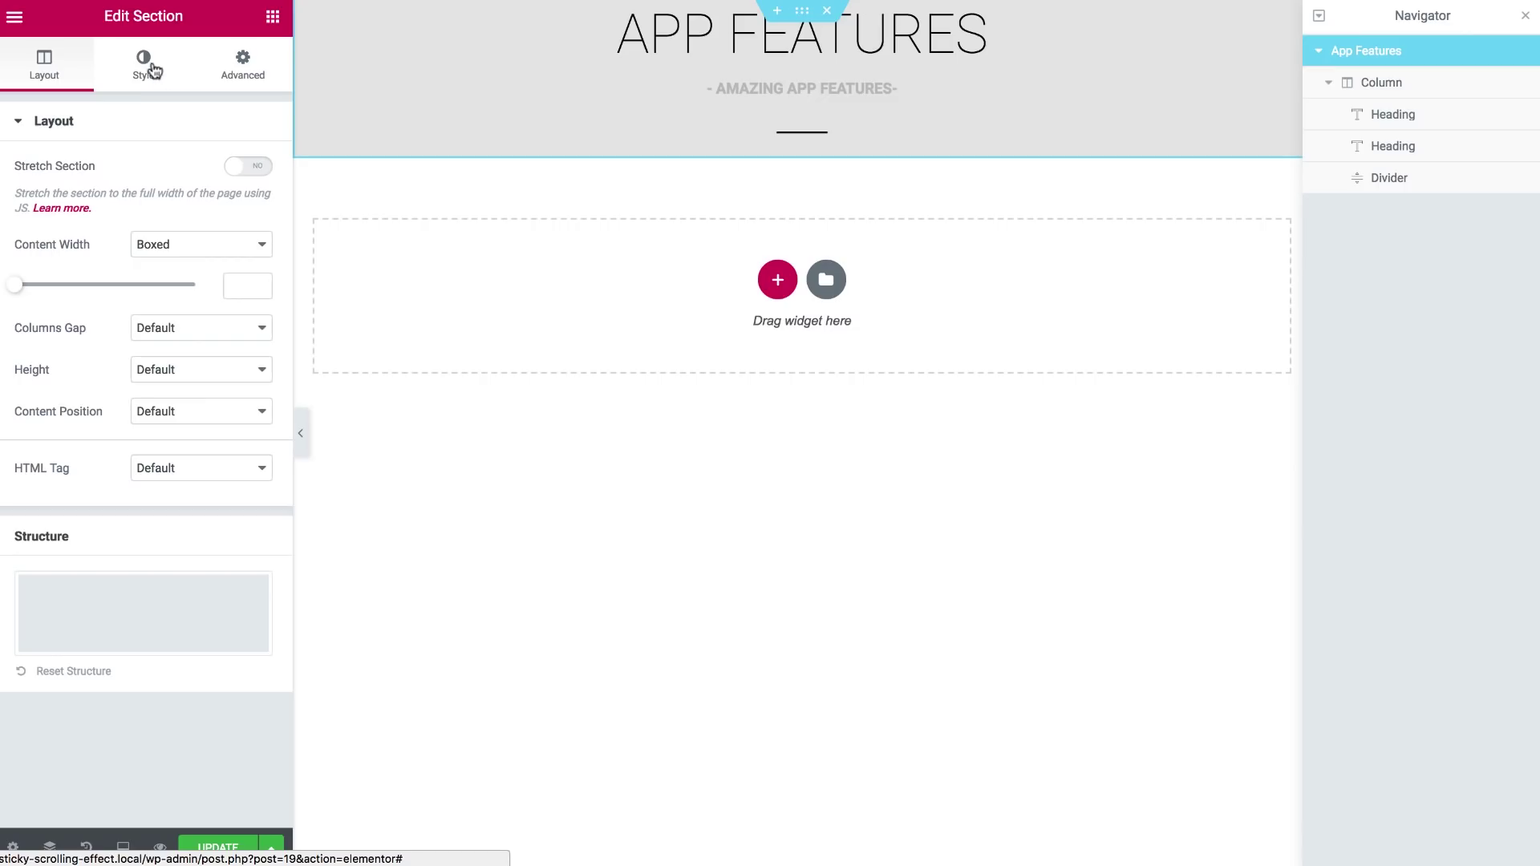
{"action": "left_click", "coordinate": [242, 70]}
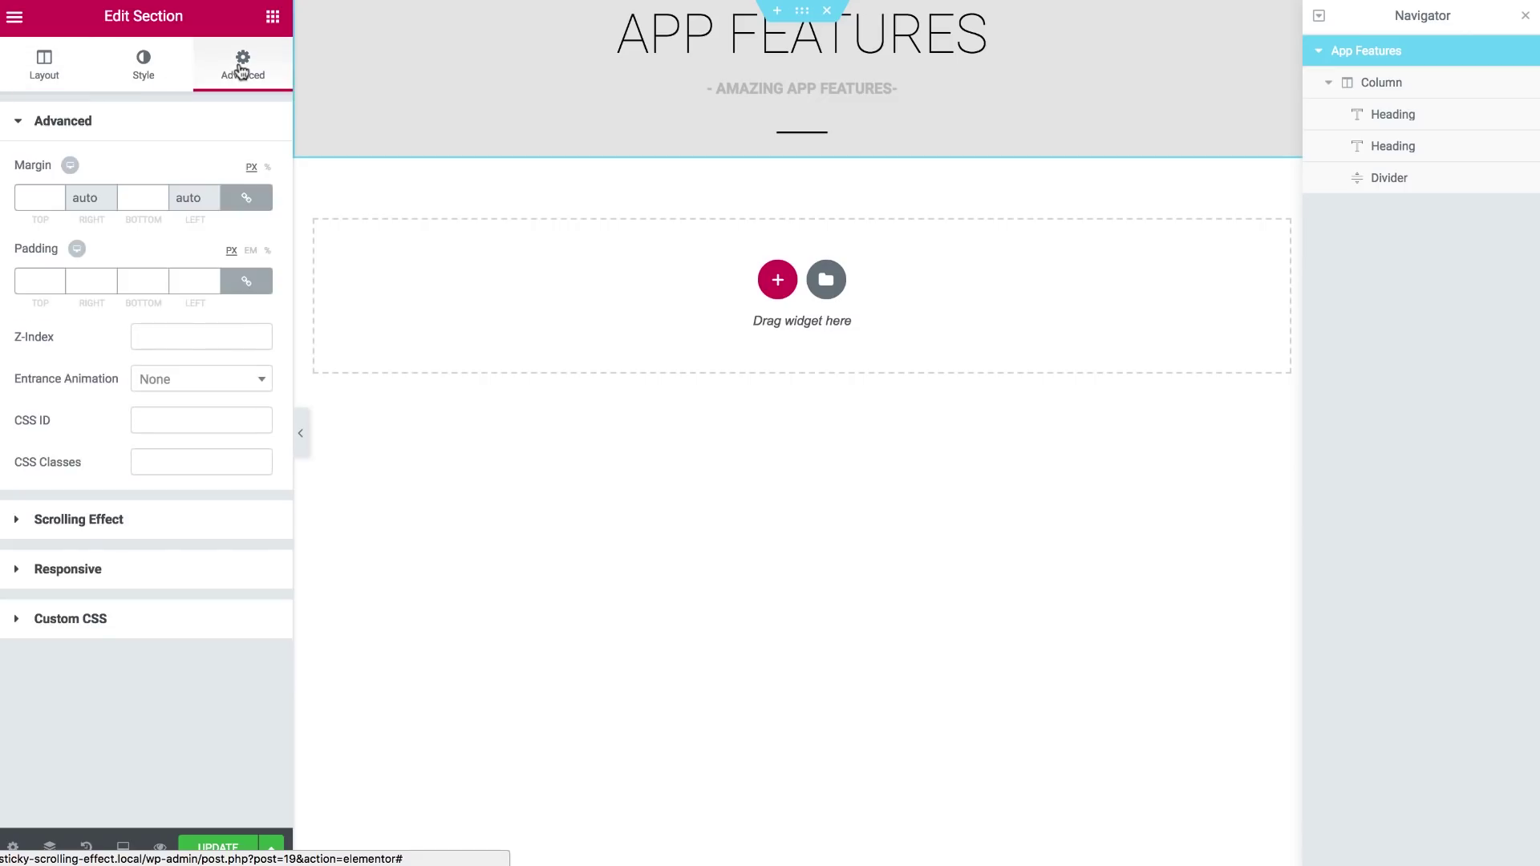
{"action": "left_click", "coordinate": [248, 283]}
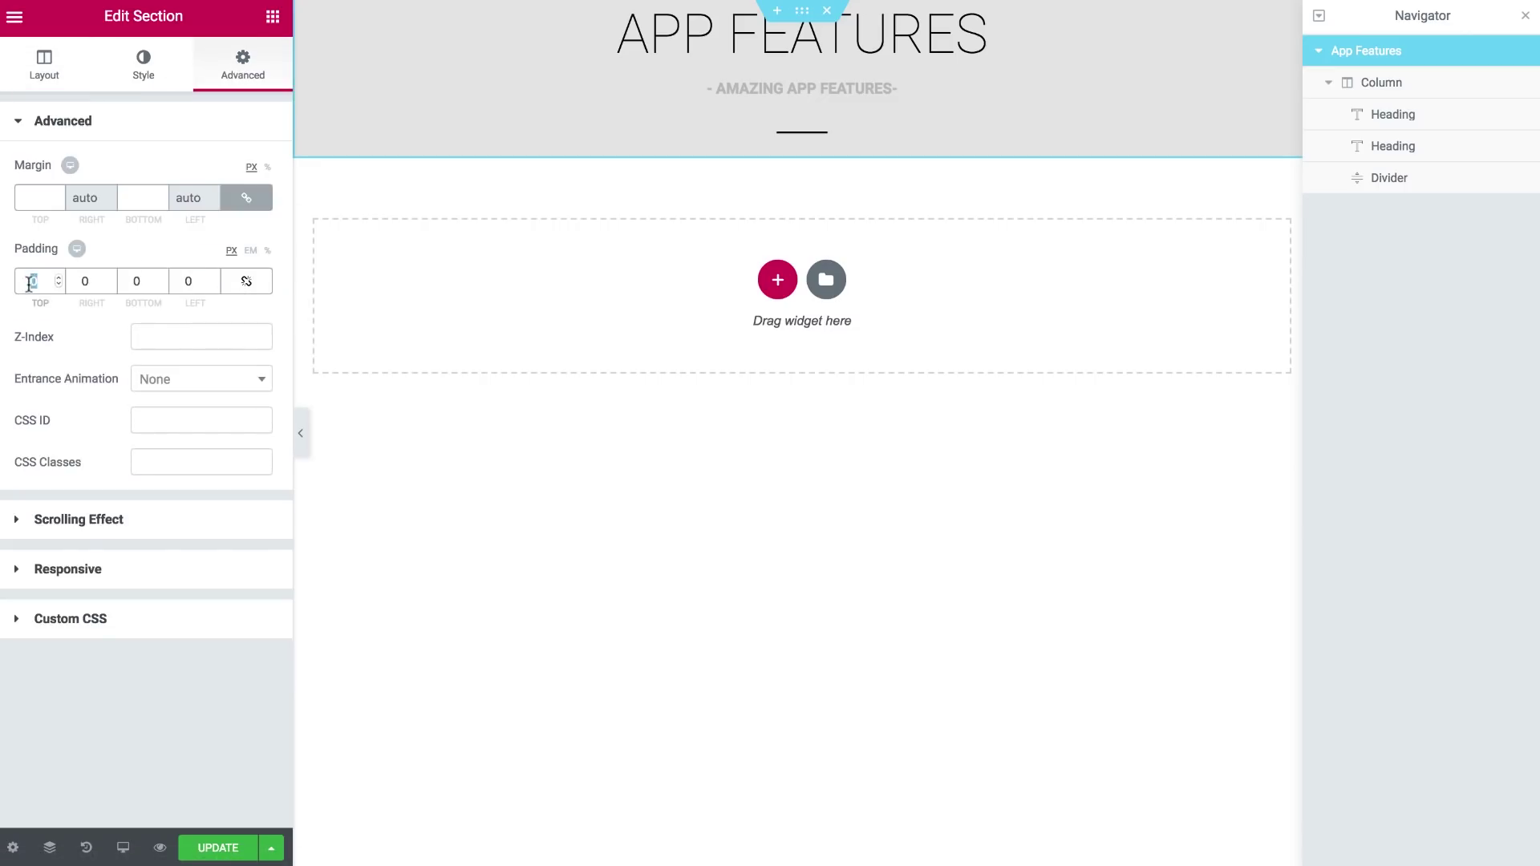
{"action": "type", "text": "100"}
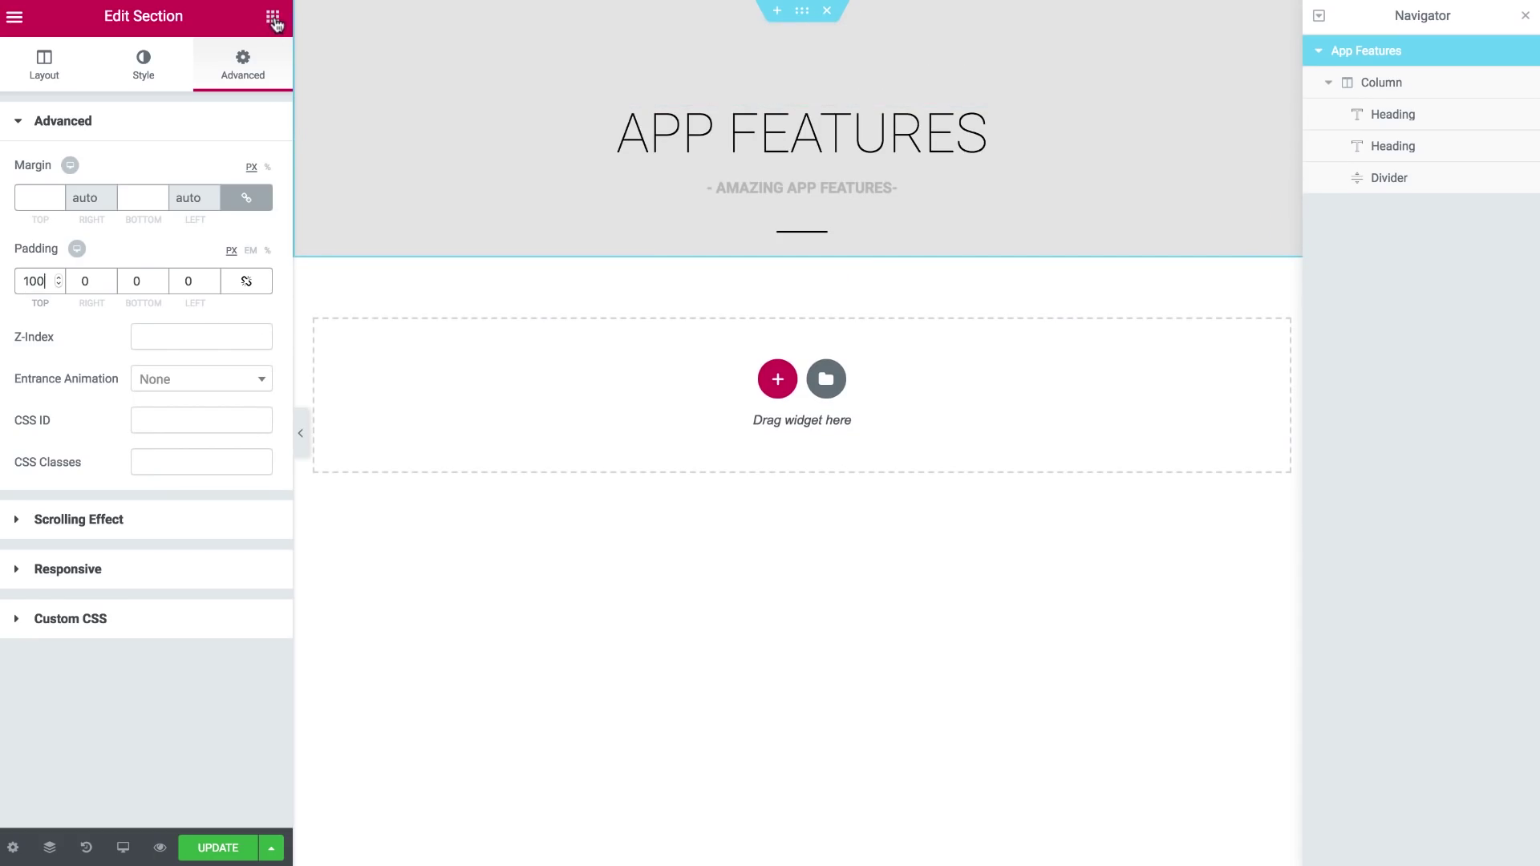
- Add a new section with three equal columns below the App Features section
{"action": "left_click", "coordinate": [273, 18]}
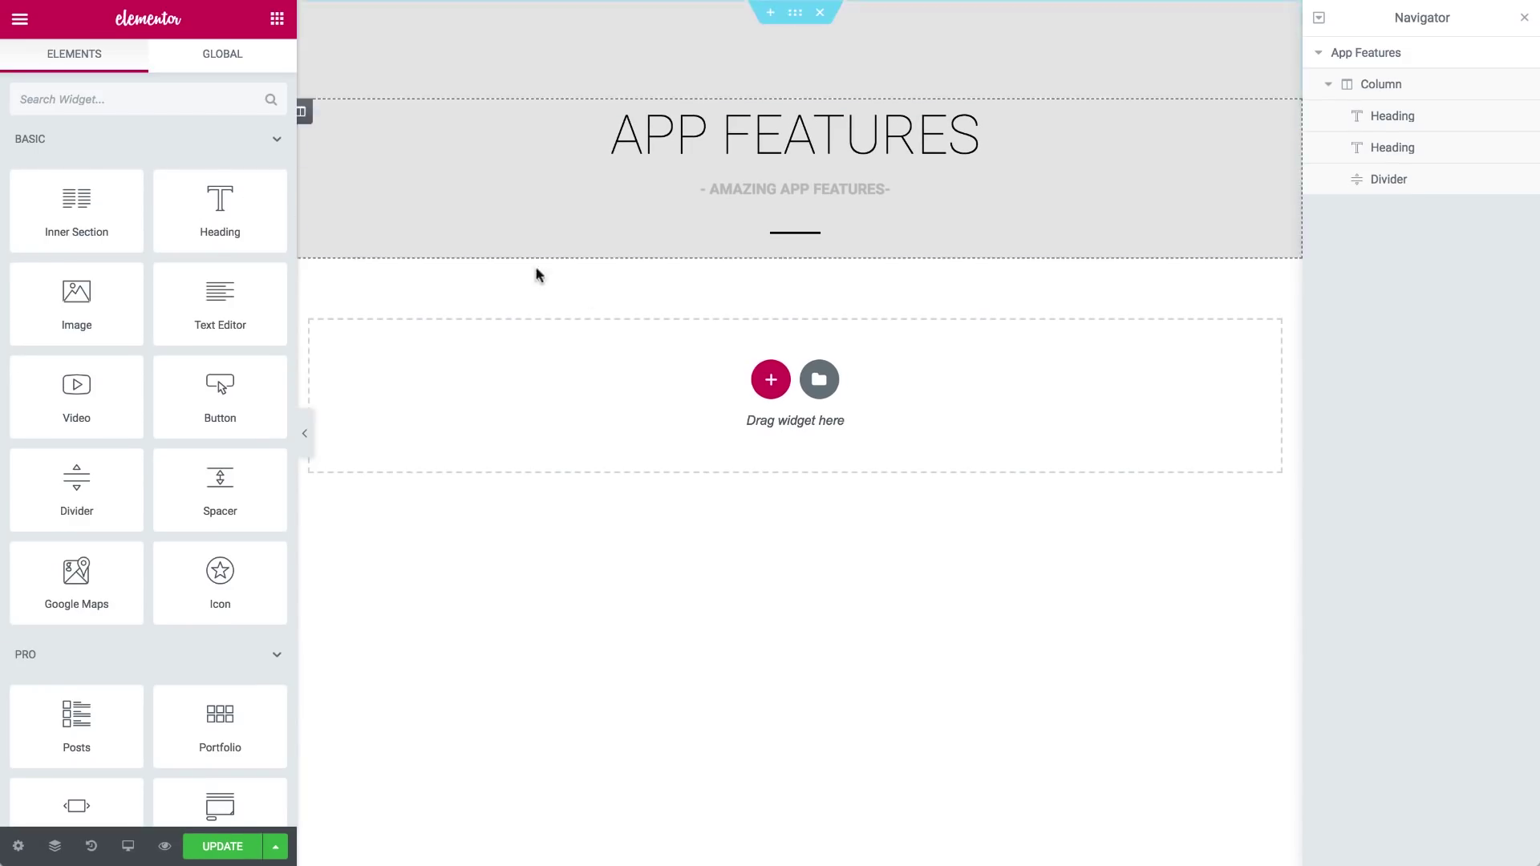
{"action": "left_click", "coordinate": [770, 380]}
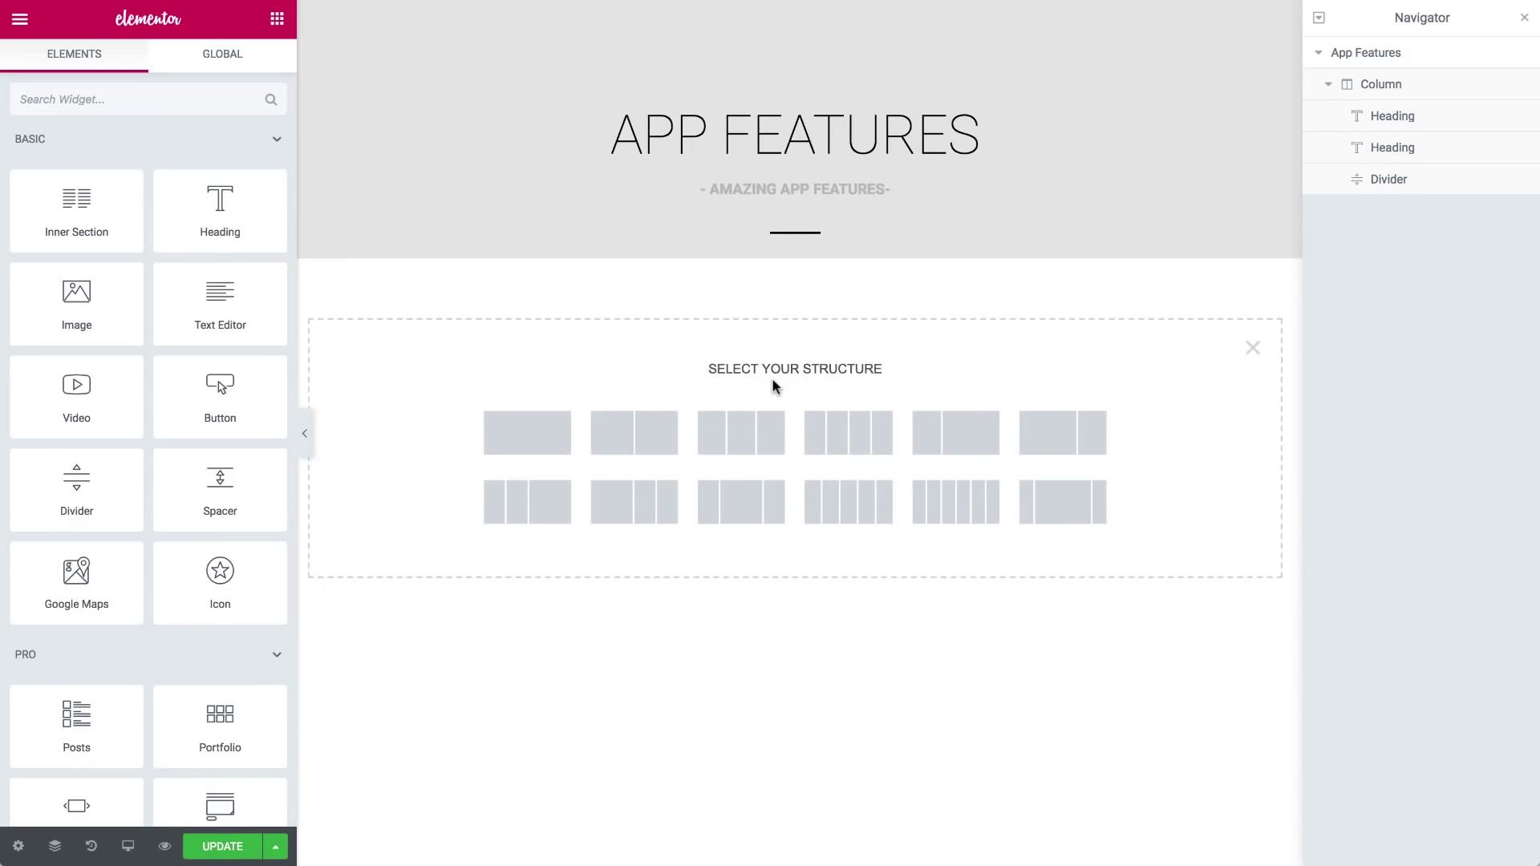
{"action": "left_click", "coordinate": [748, 435]}
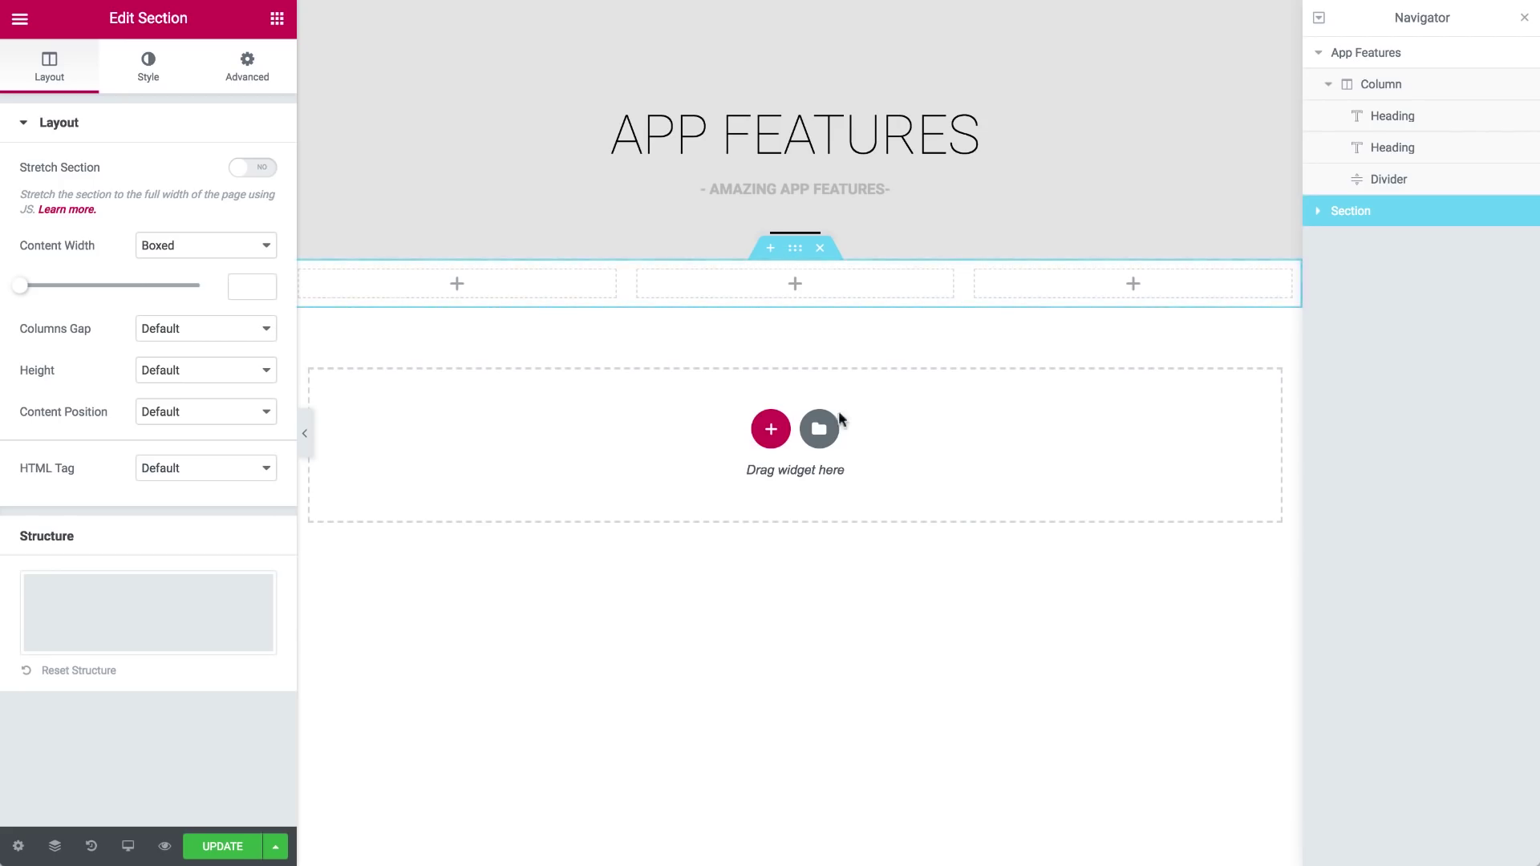
- Rename the new three-column section as Mobile 1
{"action": "double_click", "coordinate": [1348, 212]}
{"action": "type", "text": "Mobile 1"}
{"action": "key", "text": "Return"}
- Give the Mobile 1 section a classic background in the light grey preset color matching the App Features section
{"action": "left_click", "coordinate": [148, 66]}
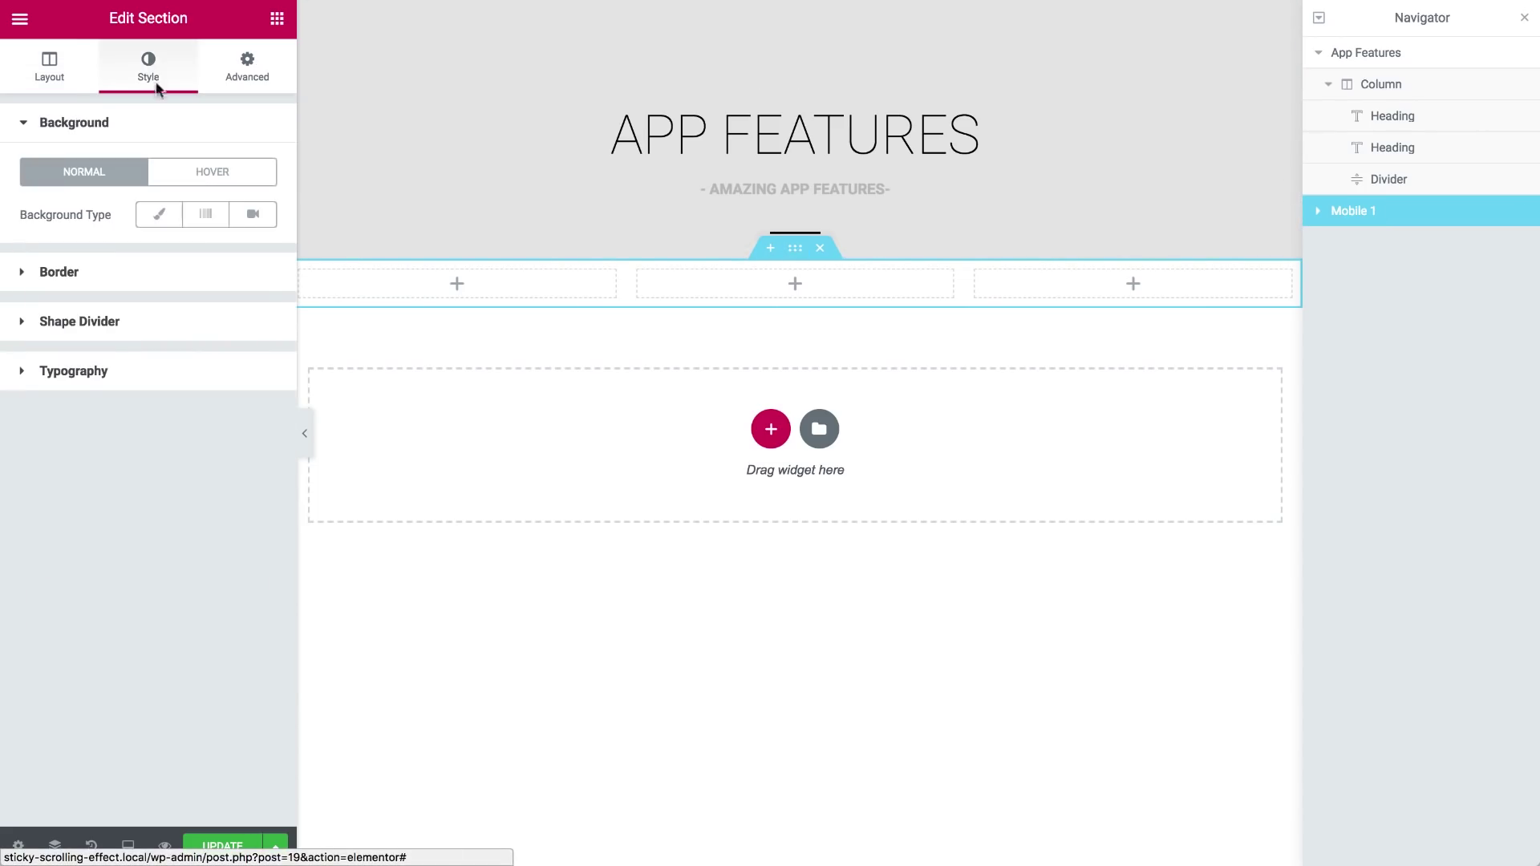
{"action": "left_click", "coordinate": [153, 218]}
{"action": "left_click", "coordinate": [252, 256]}
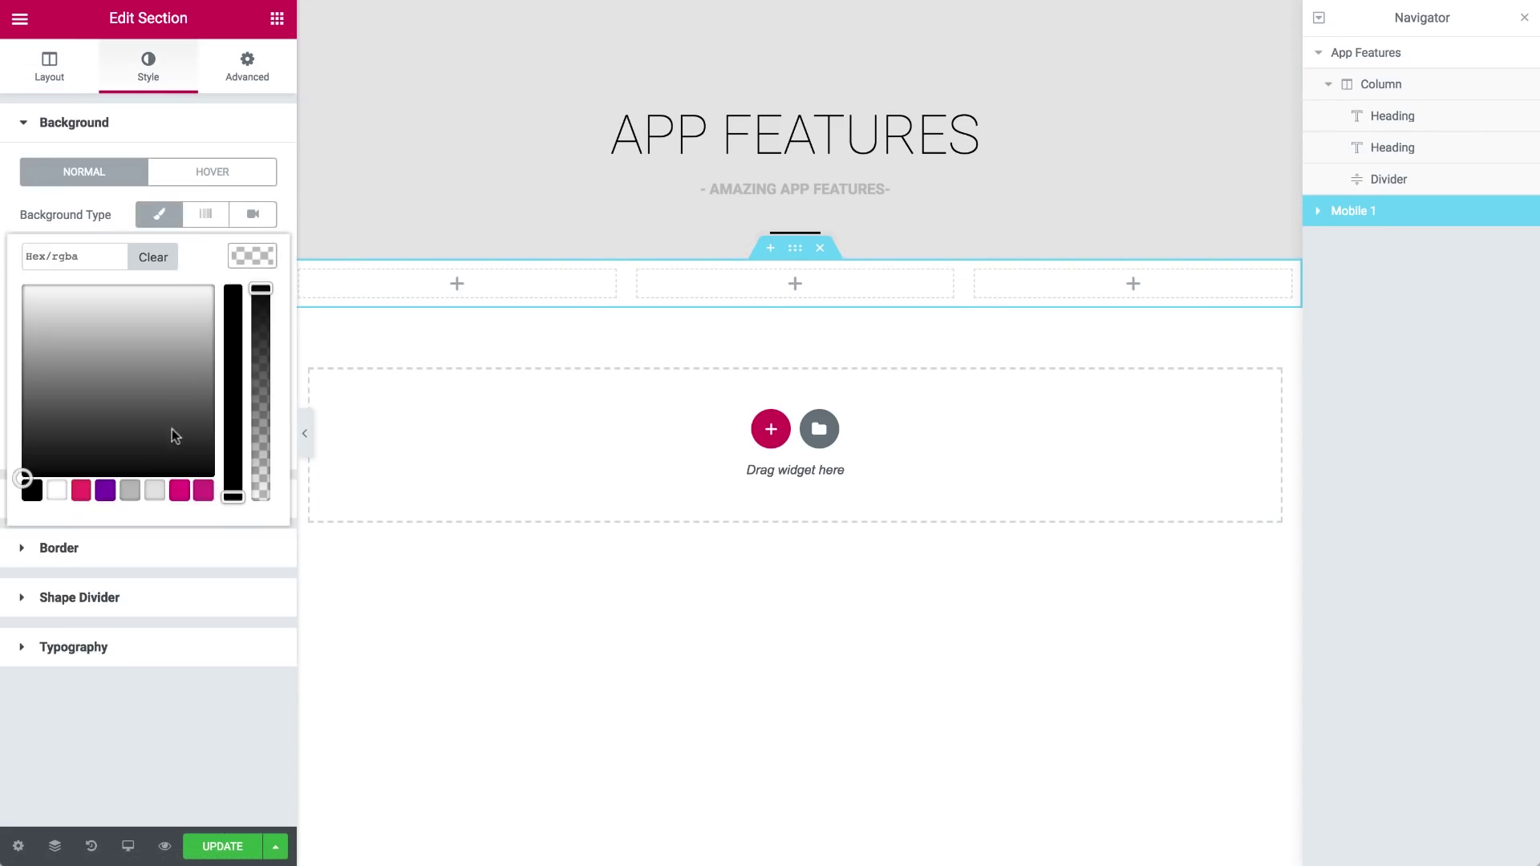
{"action": "left_click", "coordinate": [155, 490]}
{"action": "left_click", "coordinate": [255, 252]}
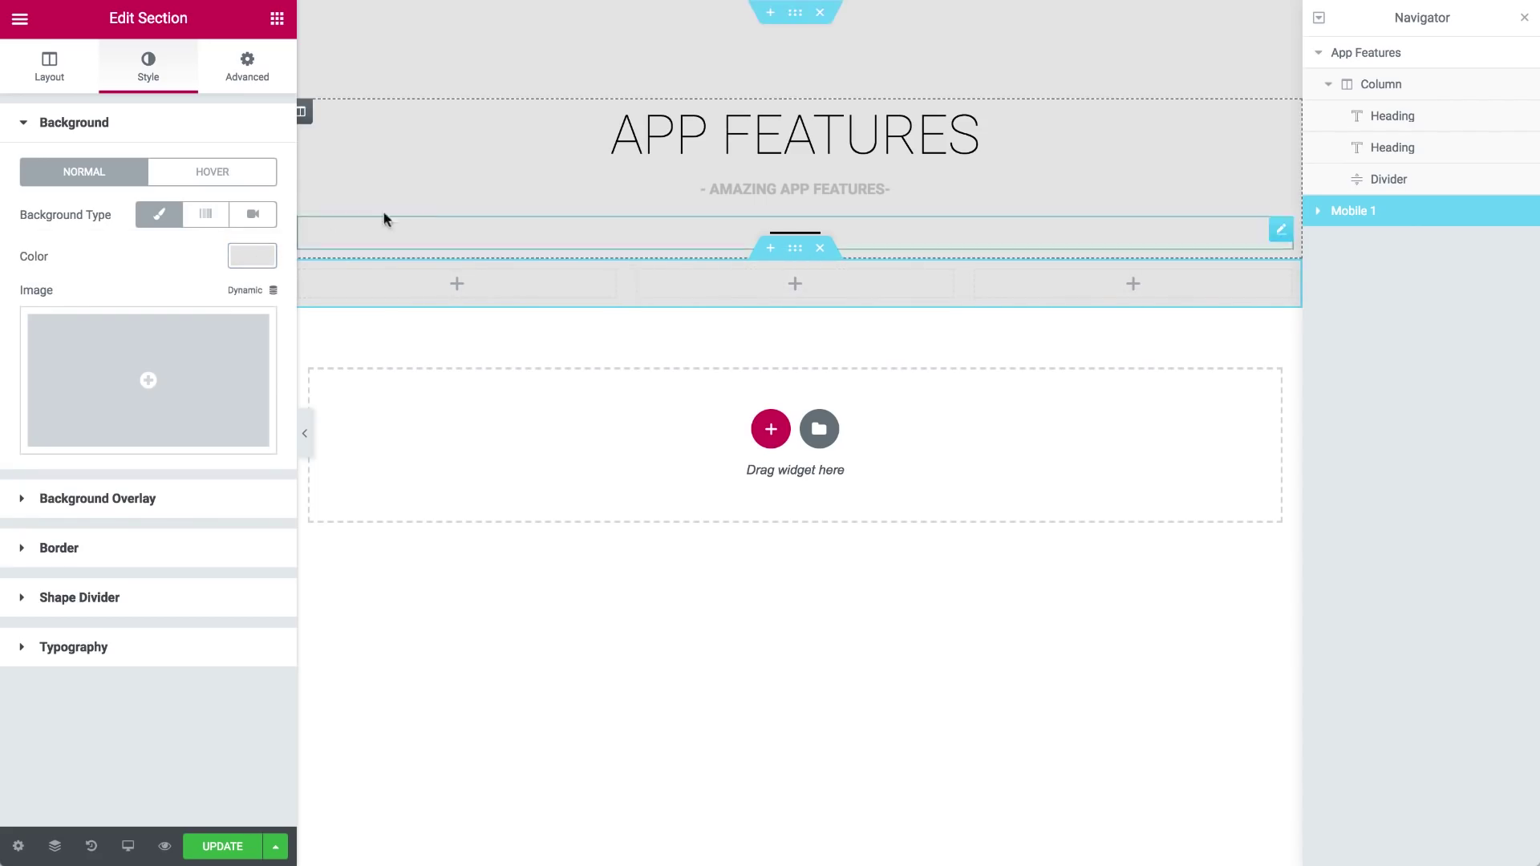
- Add an Image widget to the middle column of Mobile 1 and insert mobile1.png from the media library
{"action": "left_click", "coordinate": [277, 19]}
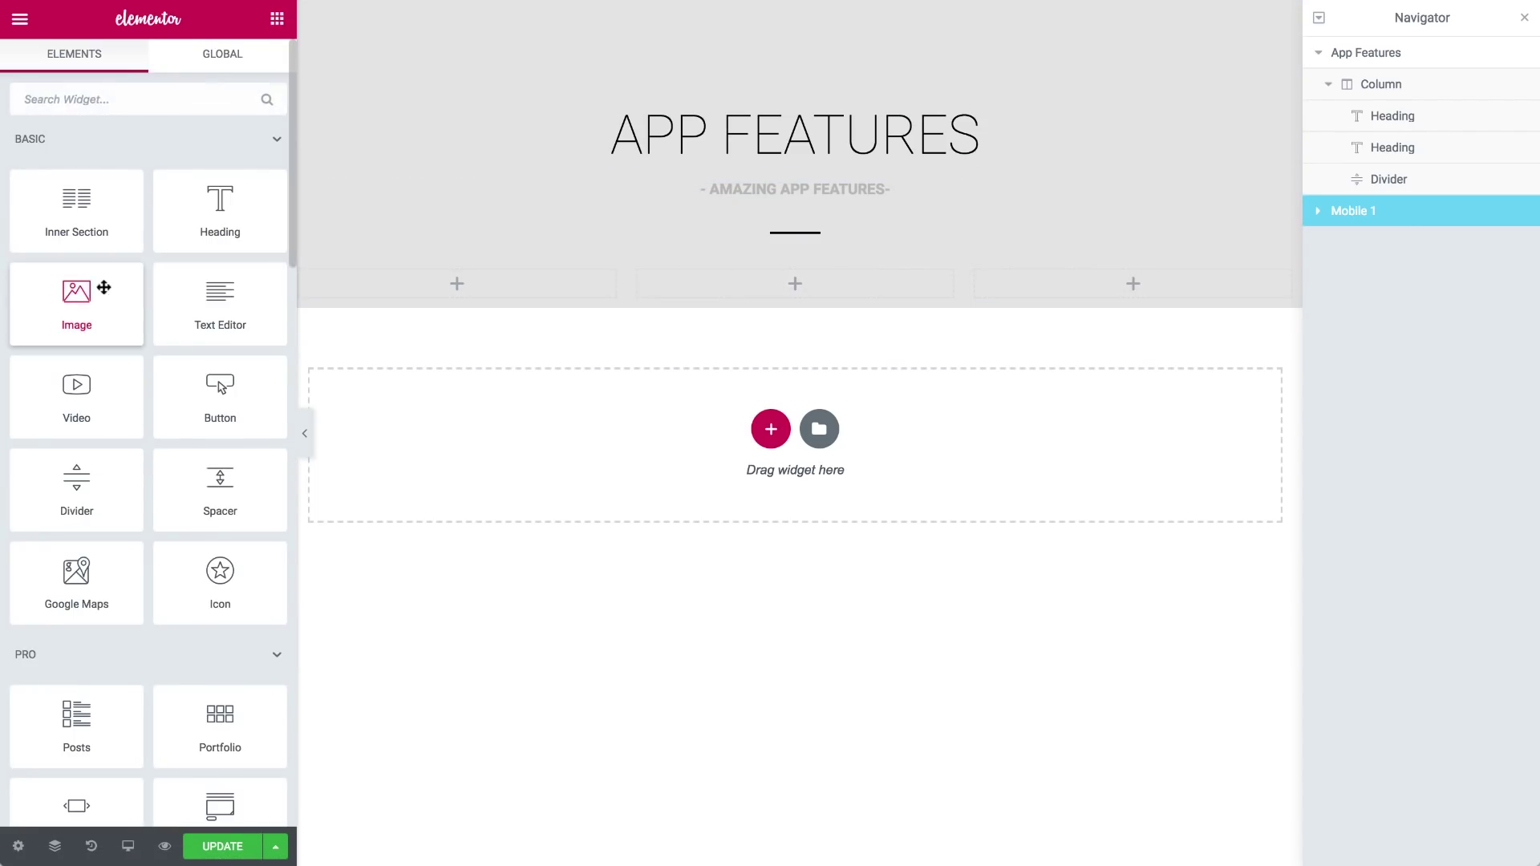
{"action": "left_click_drag", "start_coordinate": [100, 288], "coordinate": [804, 280]}
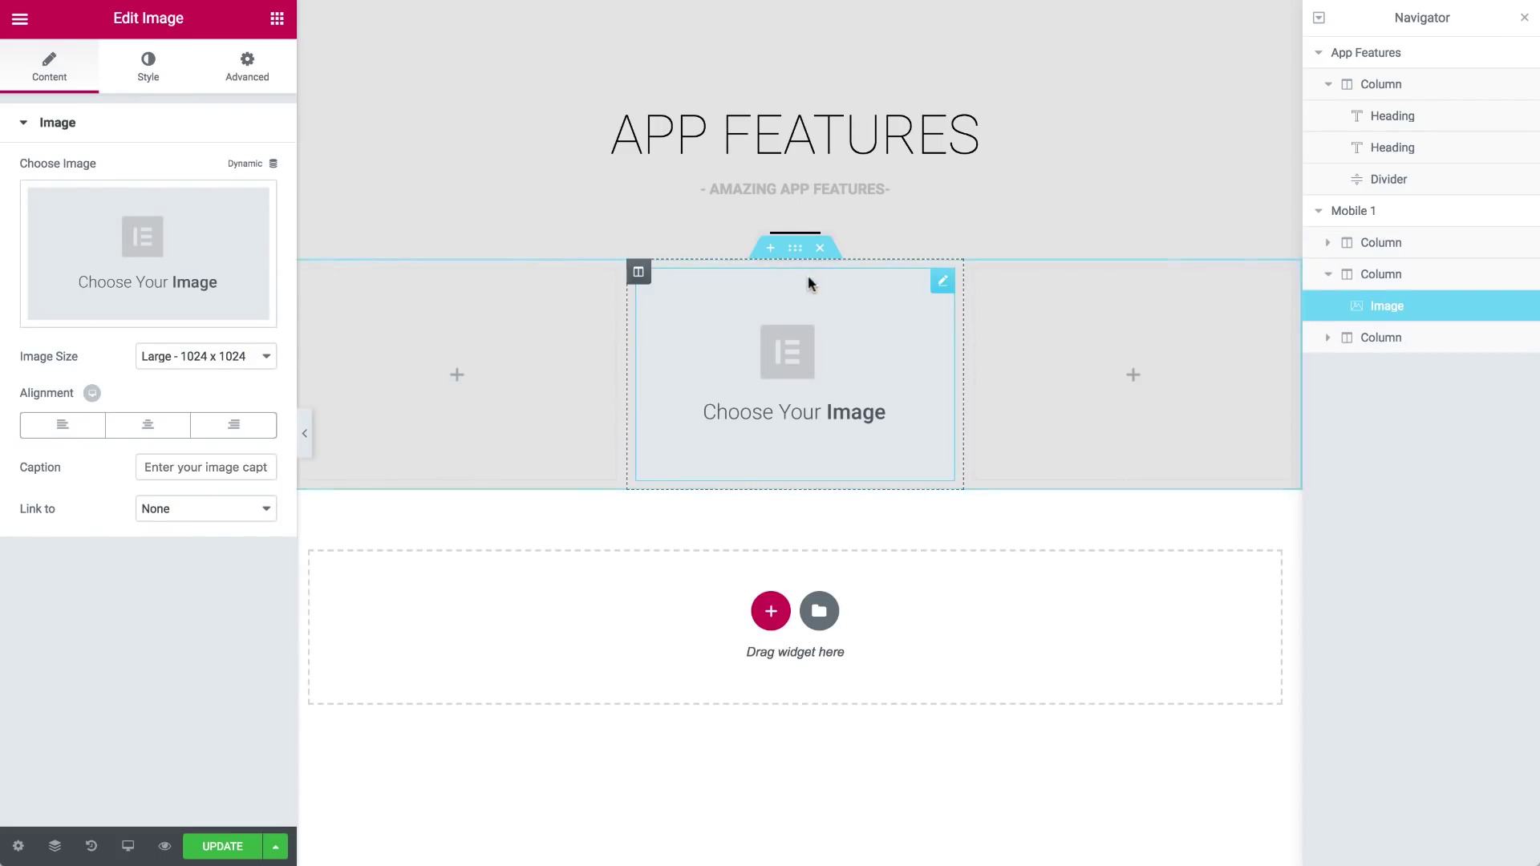
{"action": "left_click", "coordinate": [139, 239]}
{"action": "left_click", "coordinate": [247, 373]}
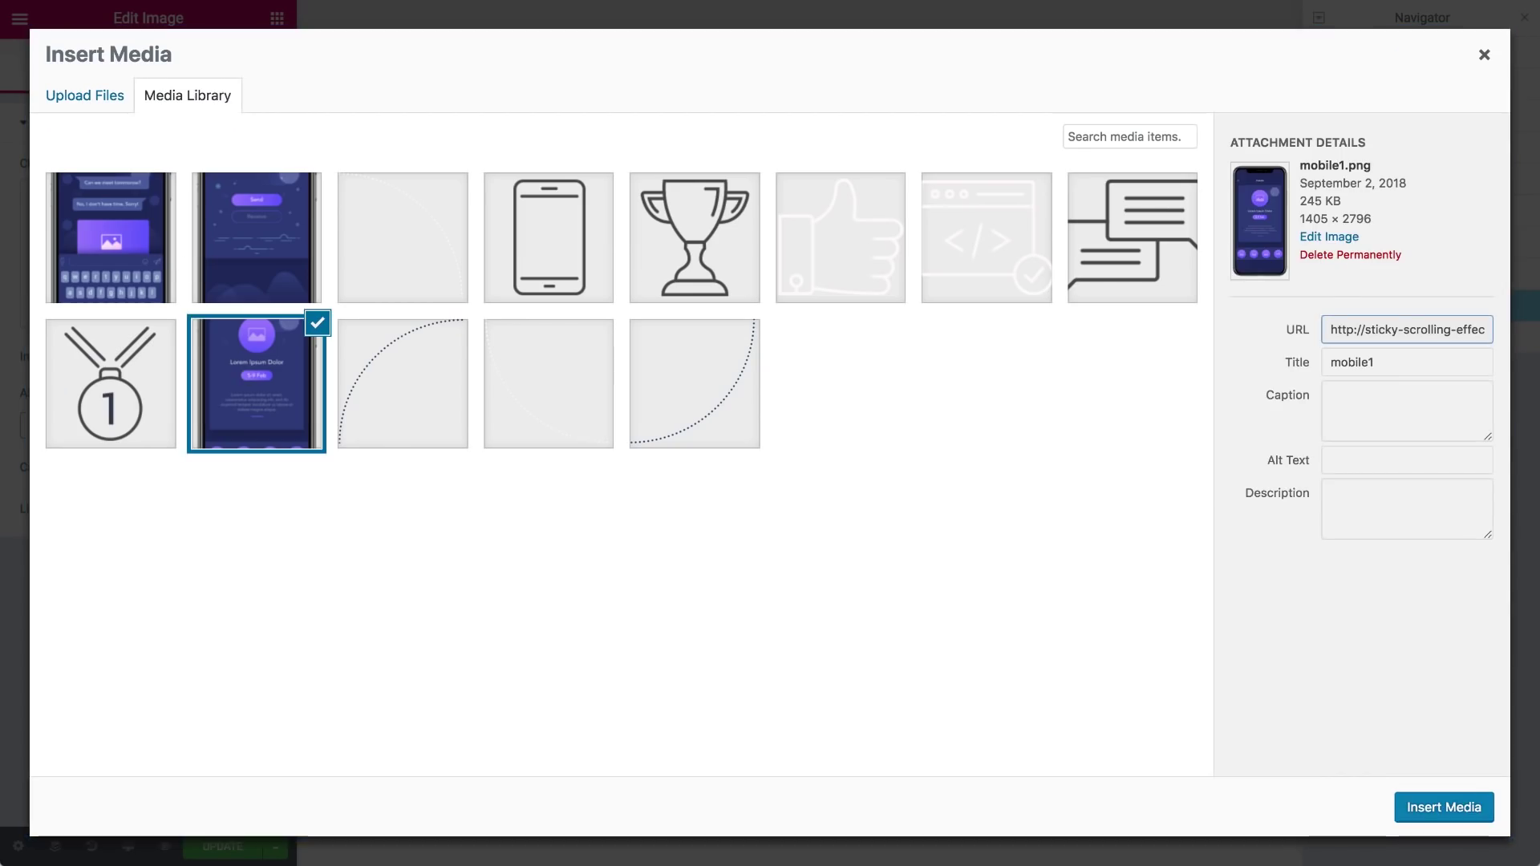
{"action": "left_click", "coordinate": [1470, 809]}
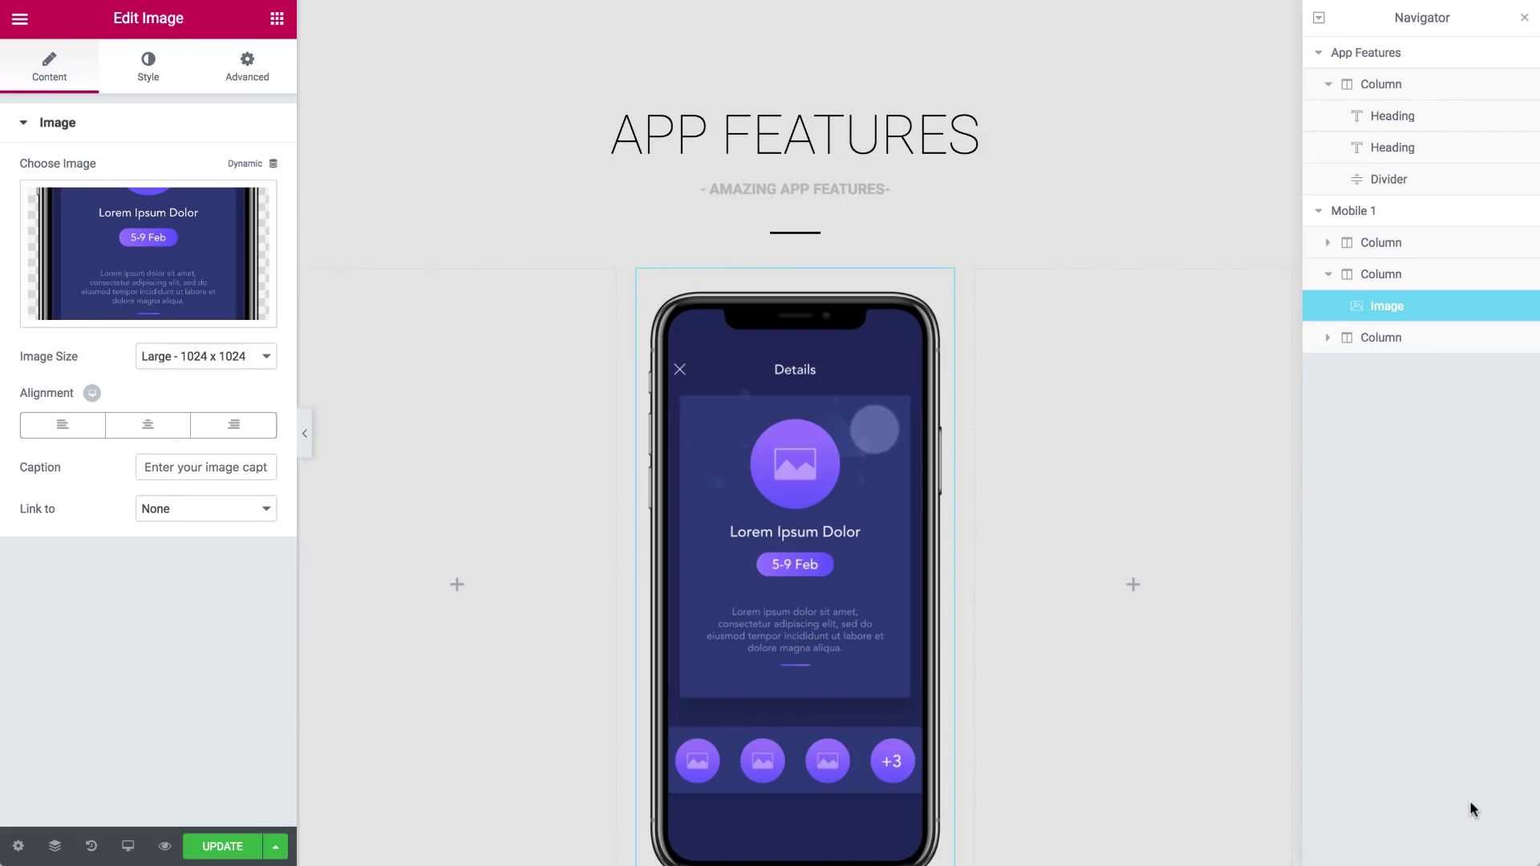
- Set the phone image's width to 80%
{"action": "left_click", "coordinate": [150, 72]}
{"action": "left_click", "coordinate": [244, 199]}
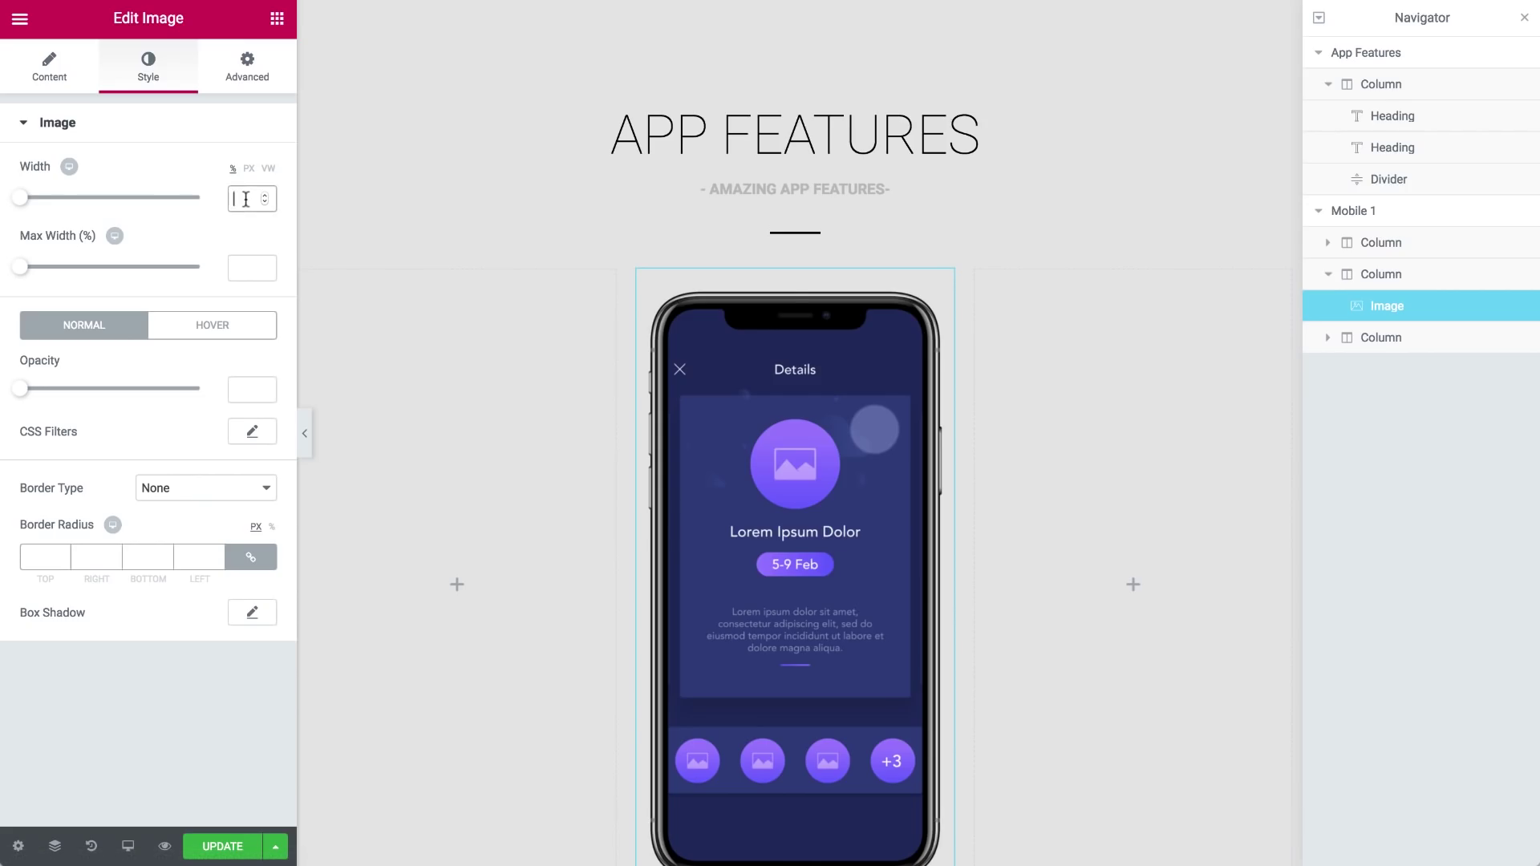
{"action": "type", "text": "80"}
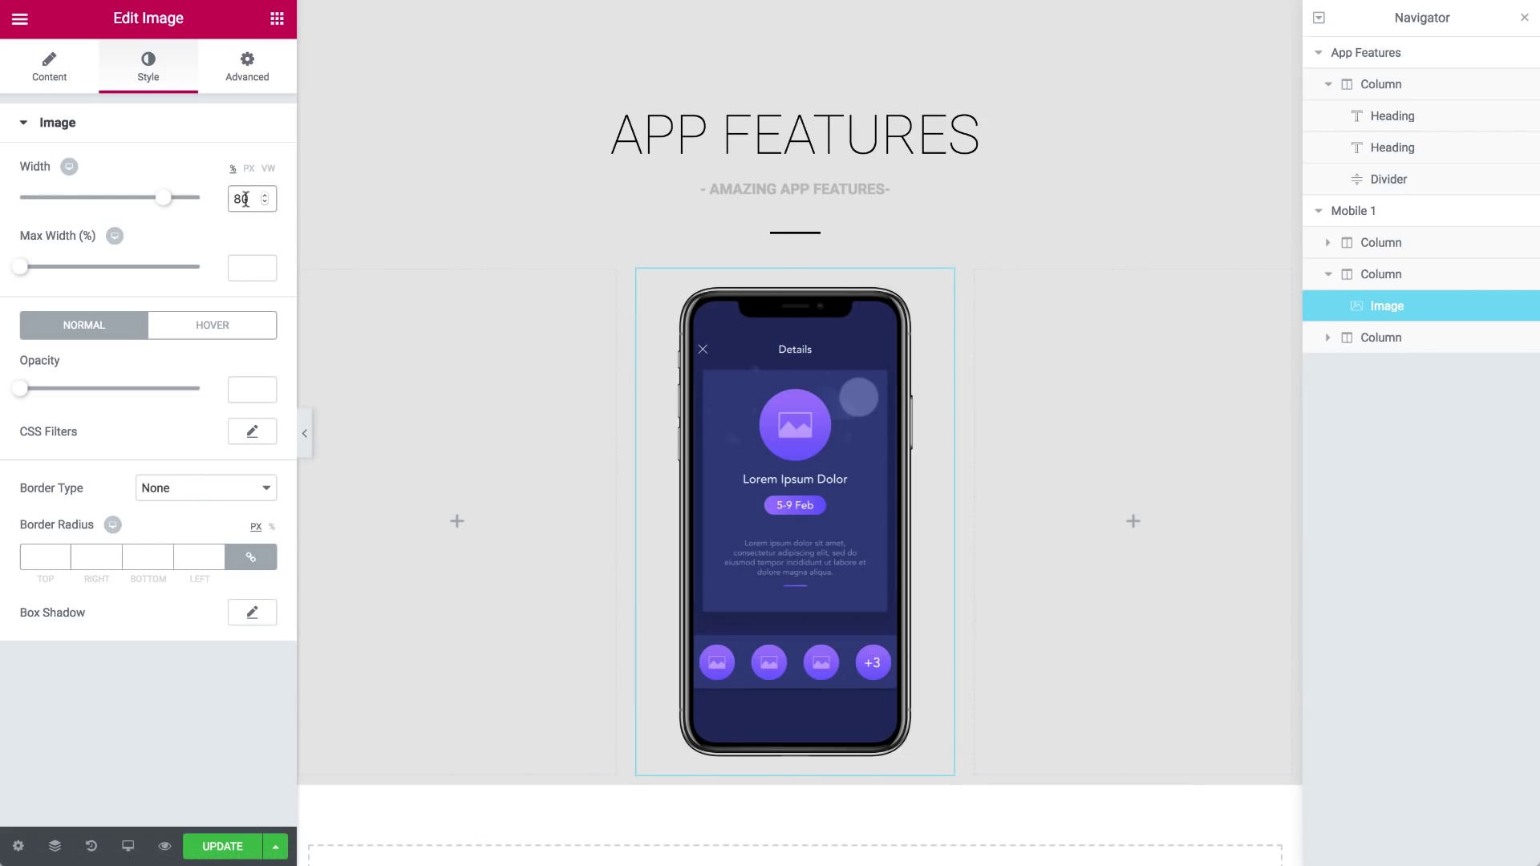
- Make the phone image sticky to Top in its scrolling effect settings
{"action": "left_click", "coordinate": [247, 69]}
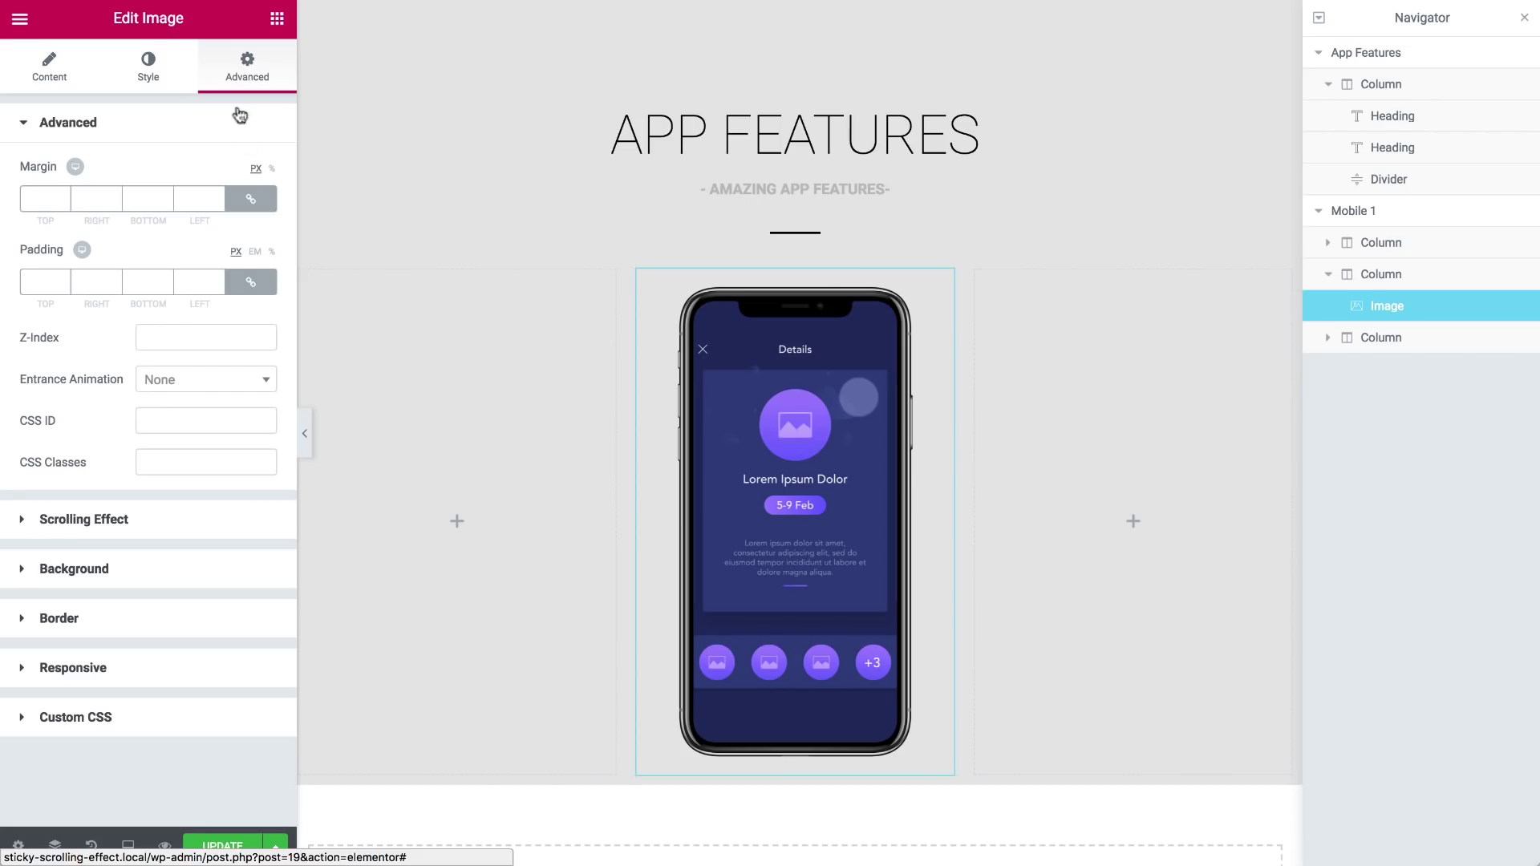
{"action": "left_click", "coordinate": [196, 527]}
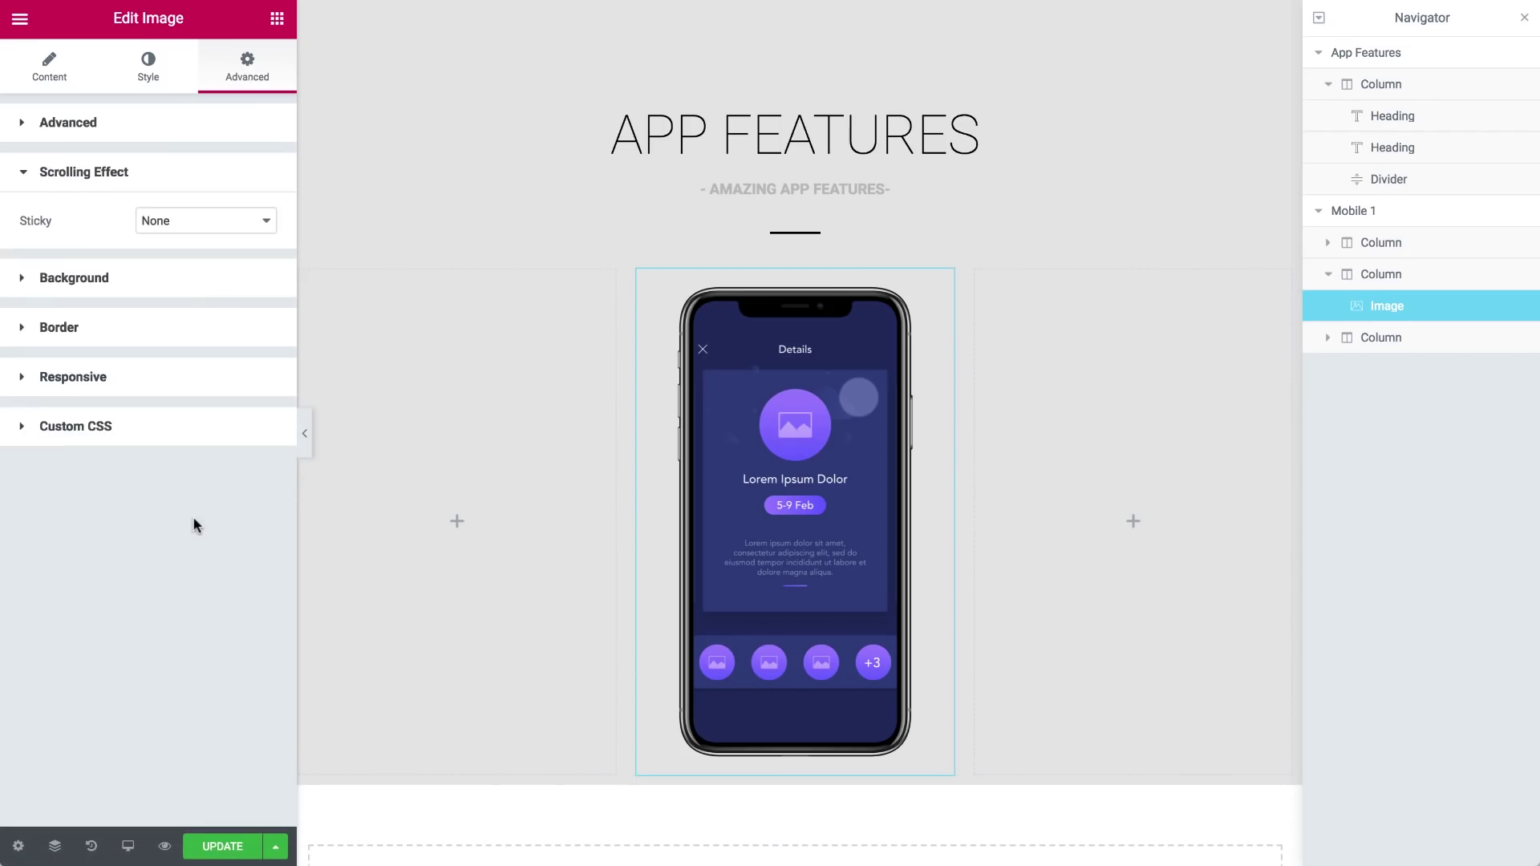
{"action": "left_click", "coordinate": [171, 229]}
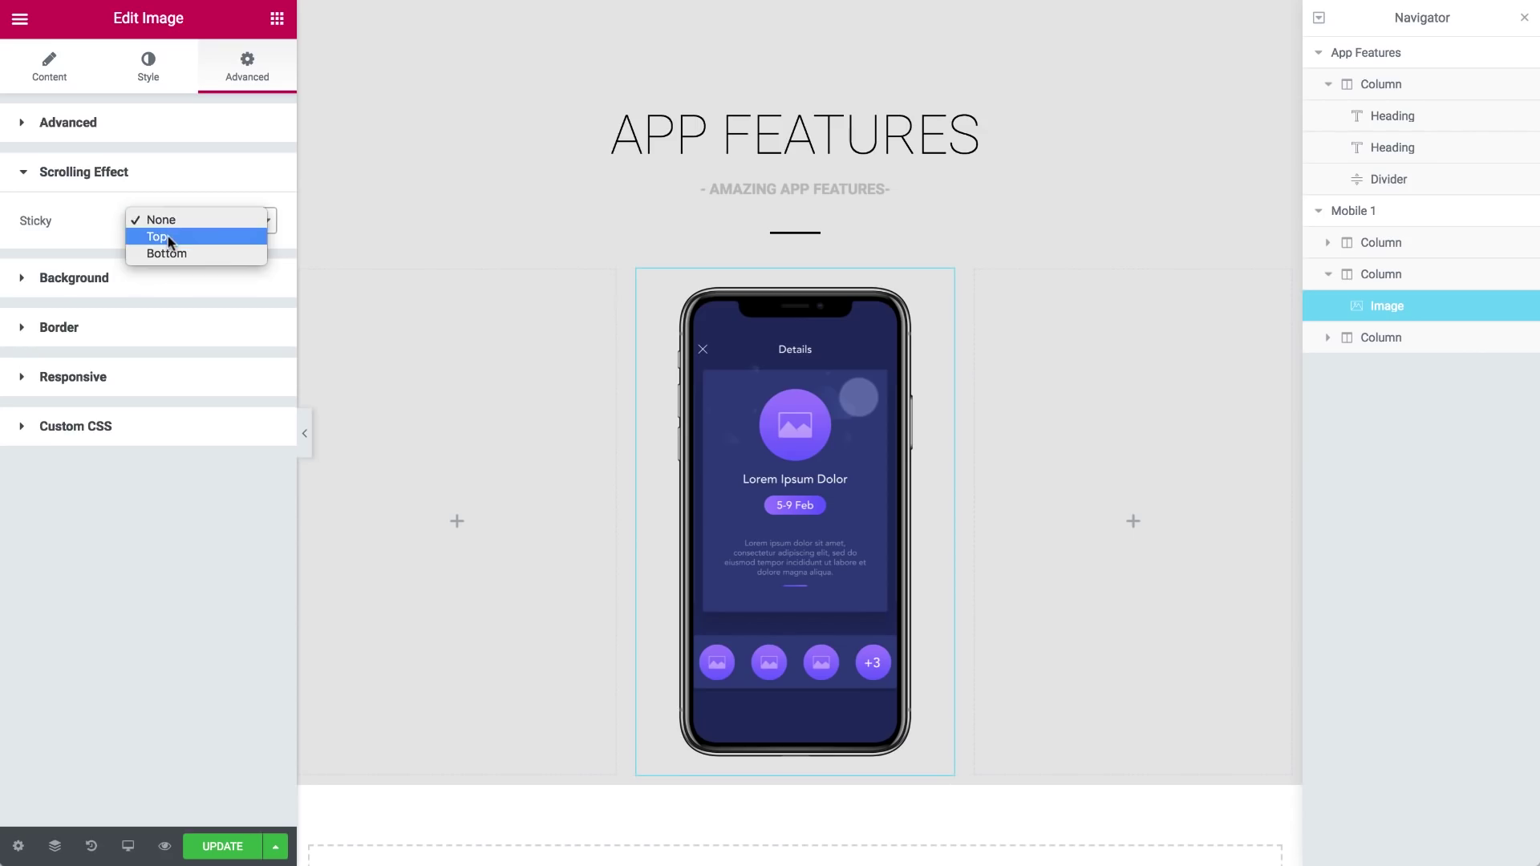
{"action": "left_click", "coordinate": [167, 236]}
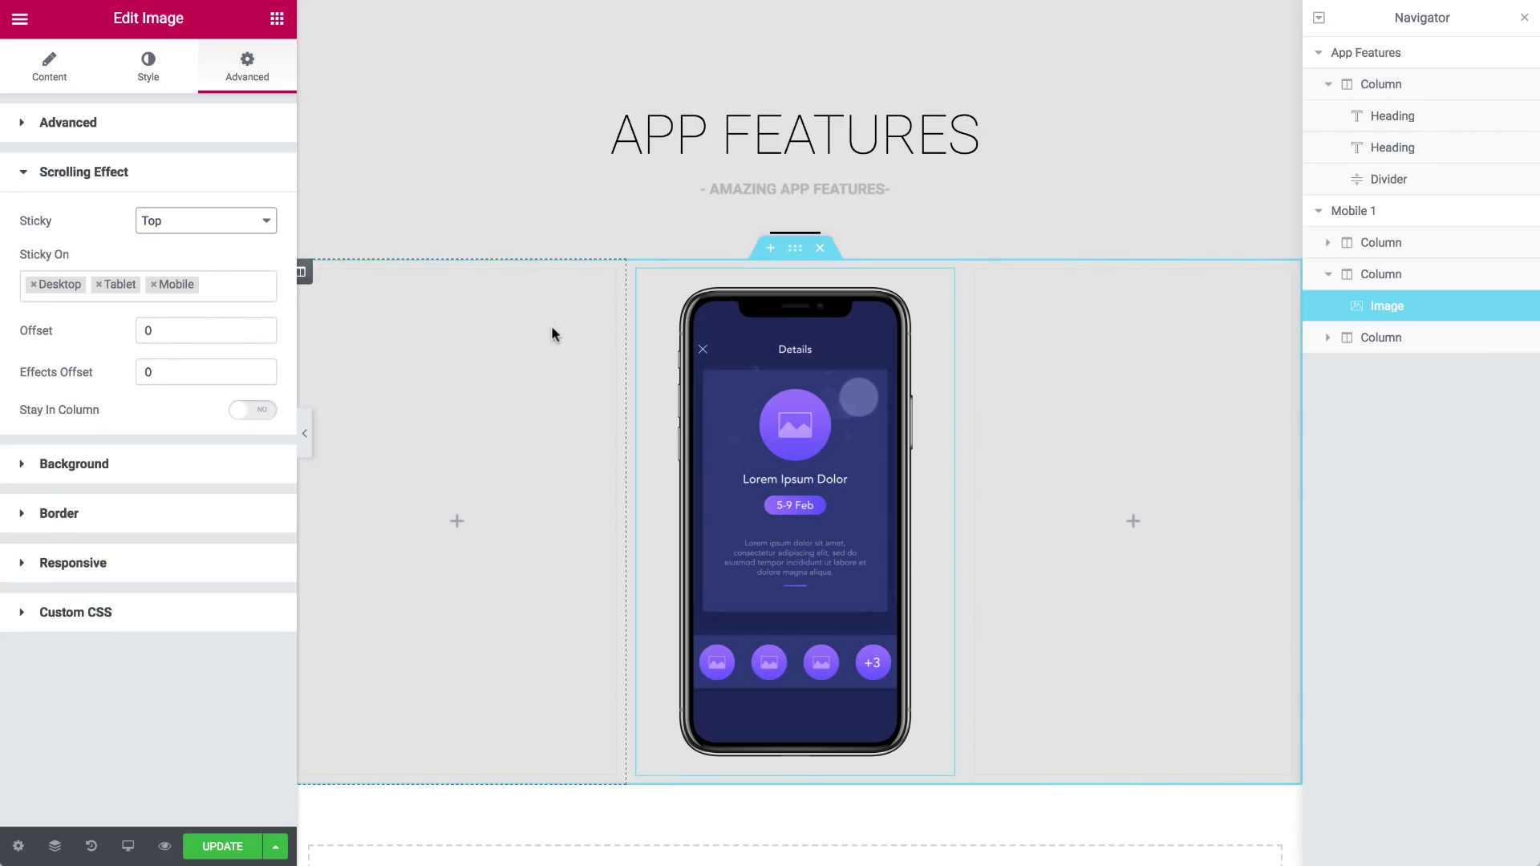
- Give the middle column a classic background type and a classic background overlay that uses mobile1.png
{"action": "left_click", "coordinate": [637, 273]}
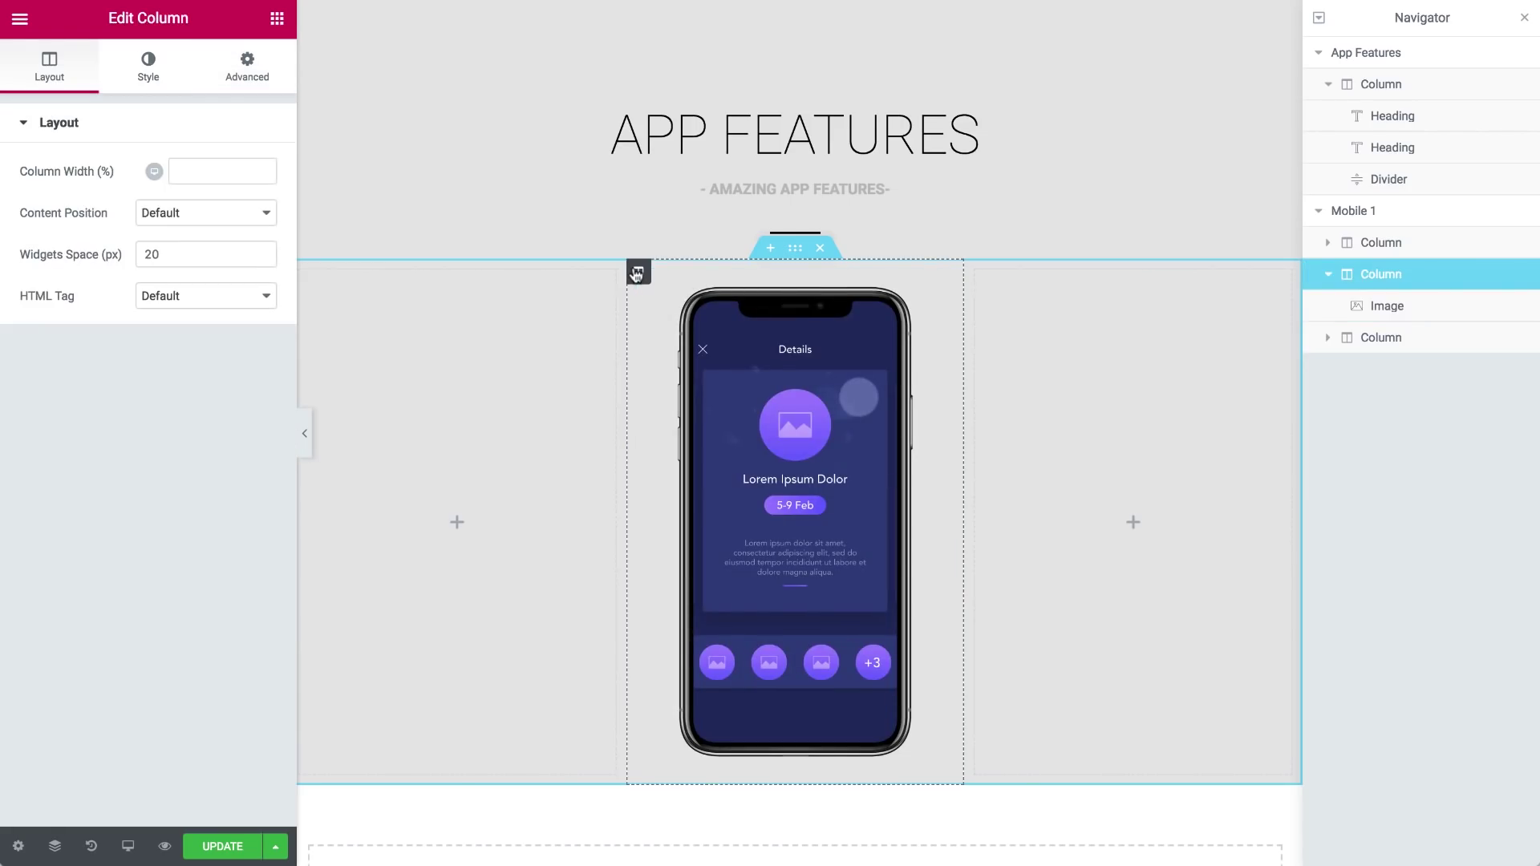
{"action": "left_click", "coordinate": [147, 71]}
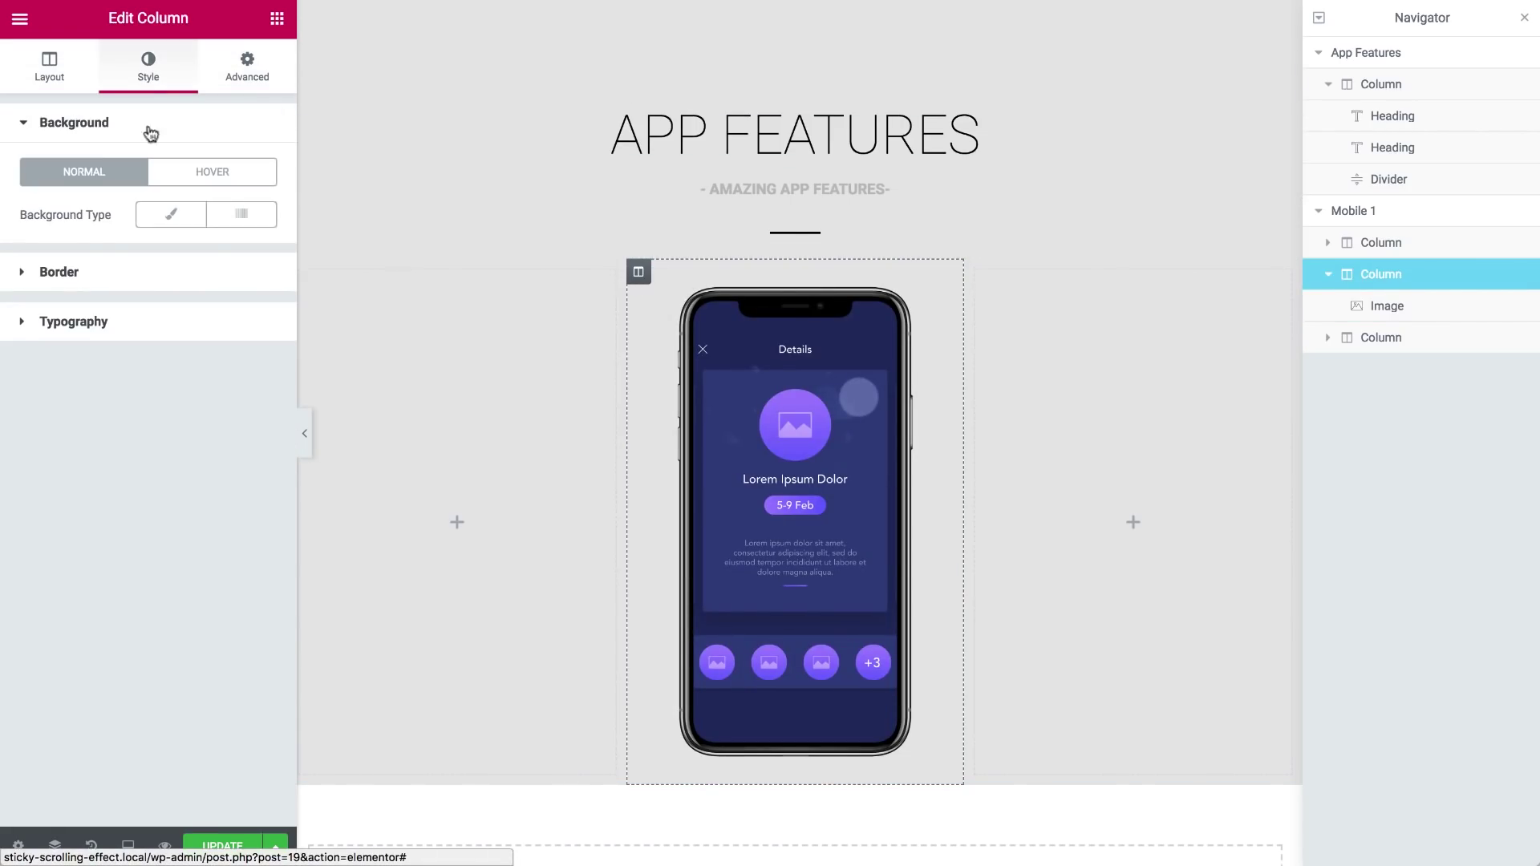
{"action": "left_click", "coordinate": [168, 215]}
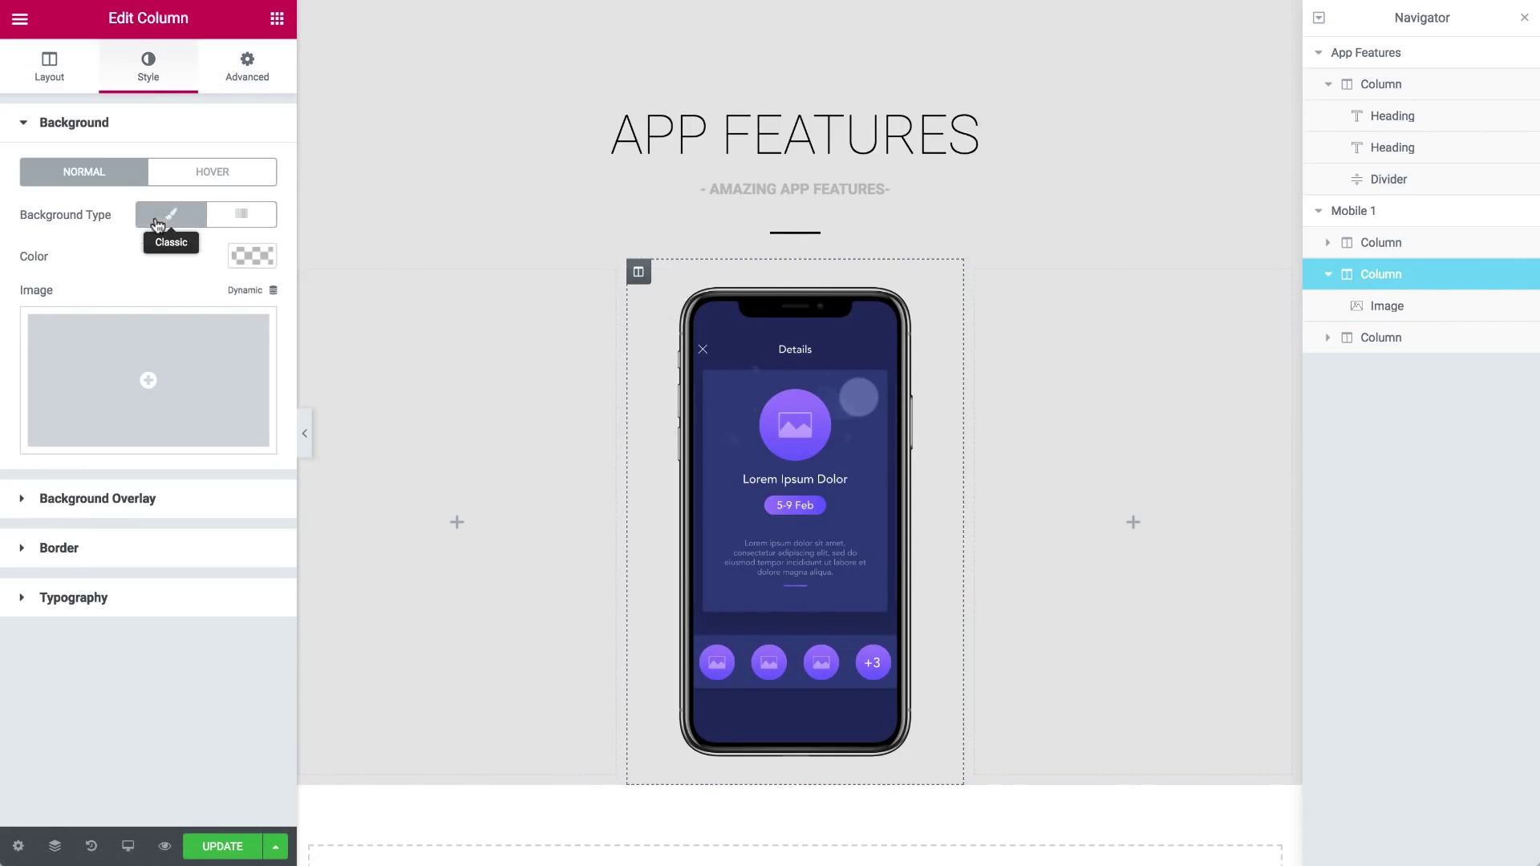
{"action": "left_click", "coordinate": [120, 498]}
{"action": "left_click", "coordinate": [168, 264]}
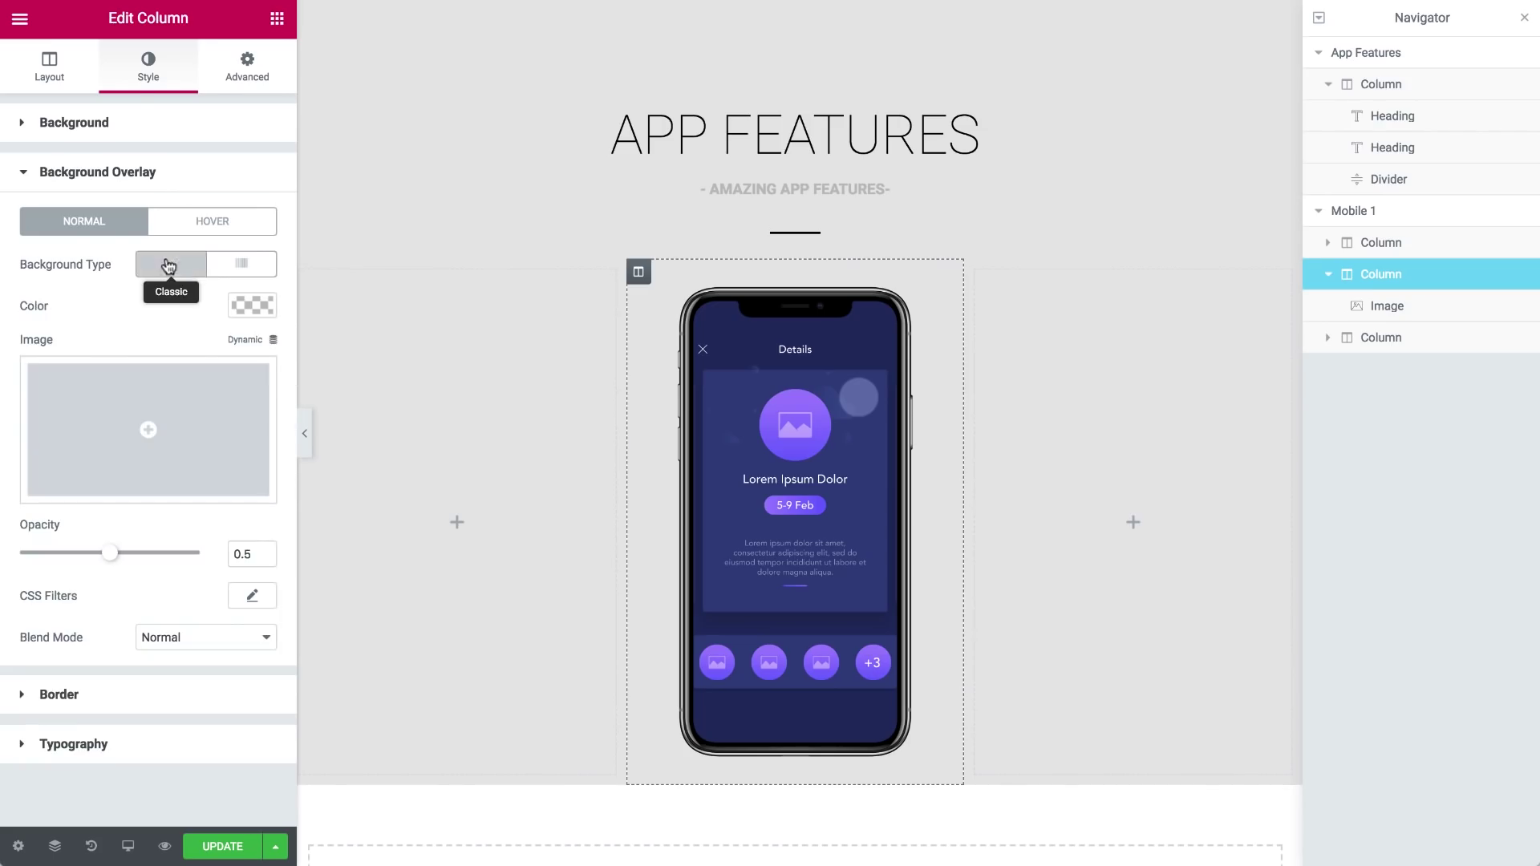
{"action": "left_click", "coordinate": [196, 430]}
{"action": "left_click", "coordinate": [271, 353]}
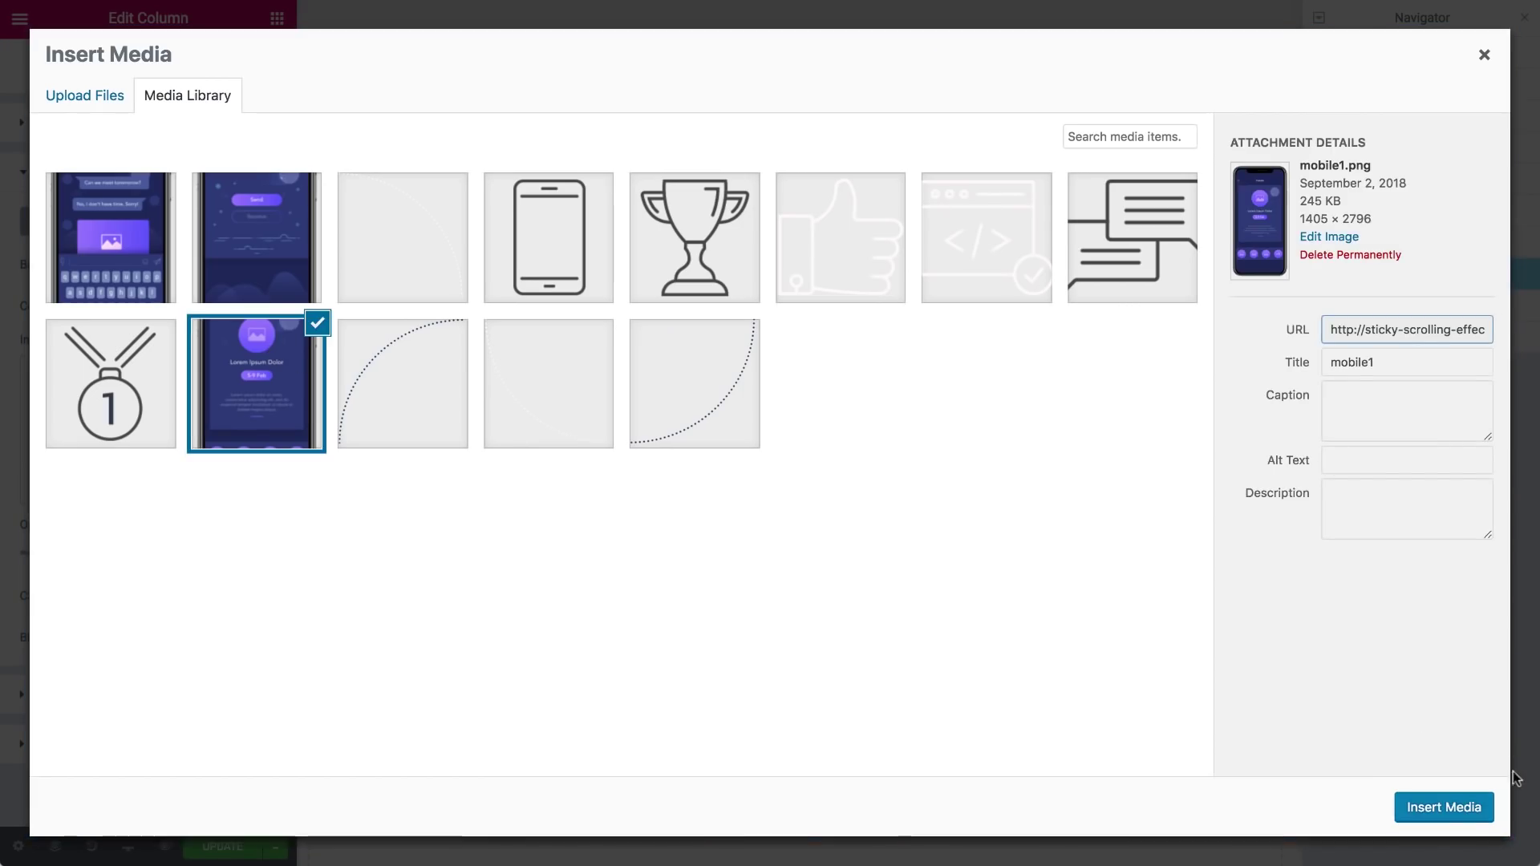
{"action": "left_click", "coordinate": [1445, 808]}
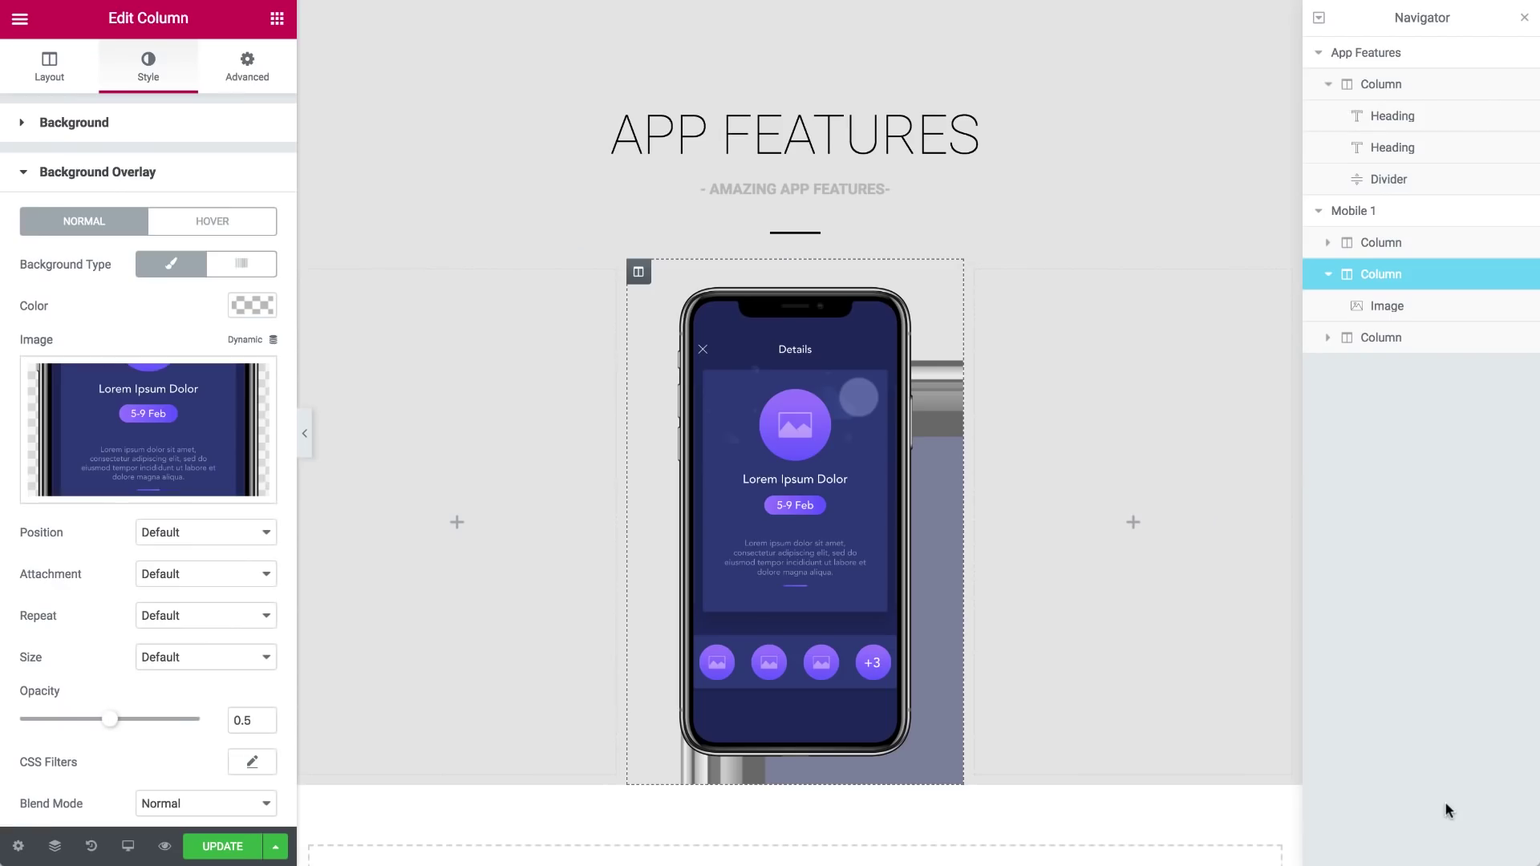
- Set the overlay image's position to Center Center, repeat to No-repeat, size to Contain and opacity to 0.1
{"action": "left_click", "coordinate": [169, 534]}
{"action": "left_click", "coordinate": [186, 616]}
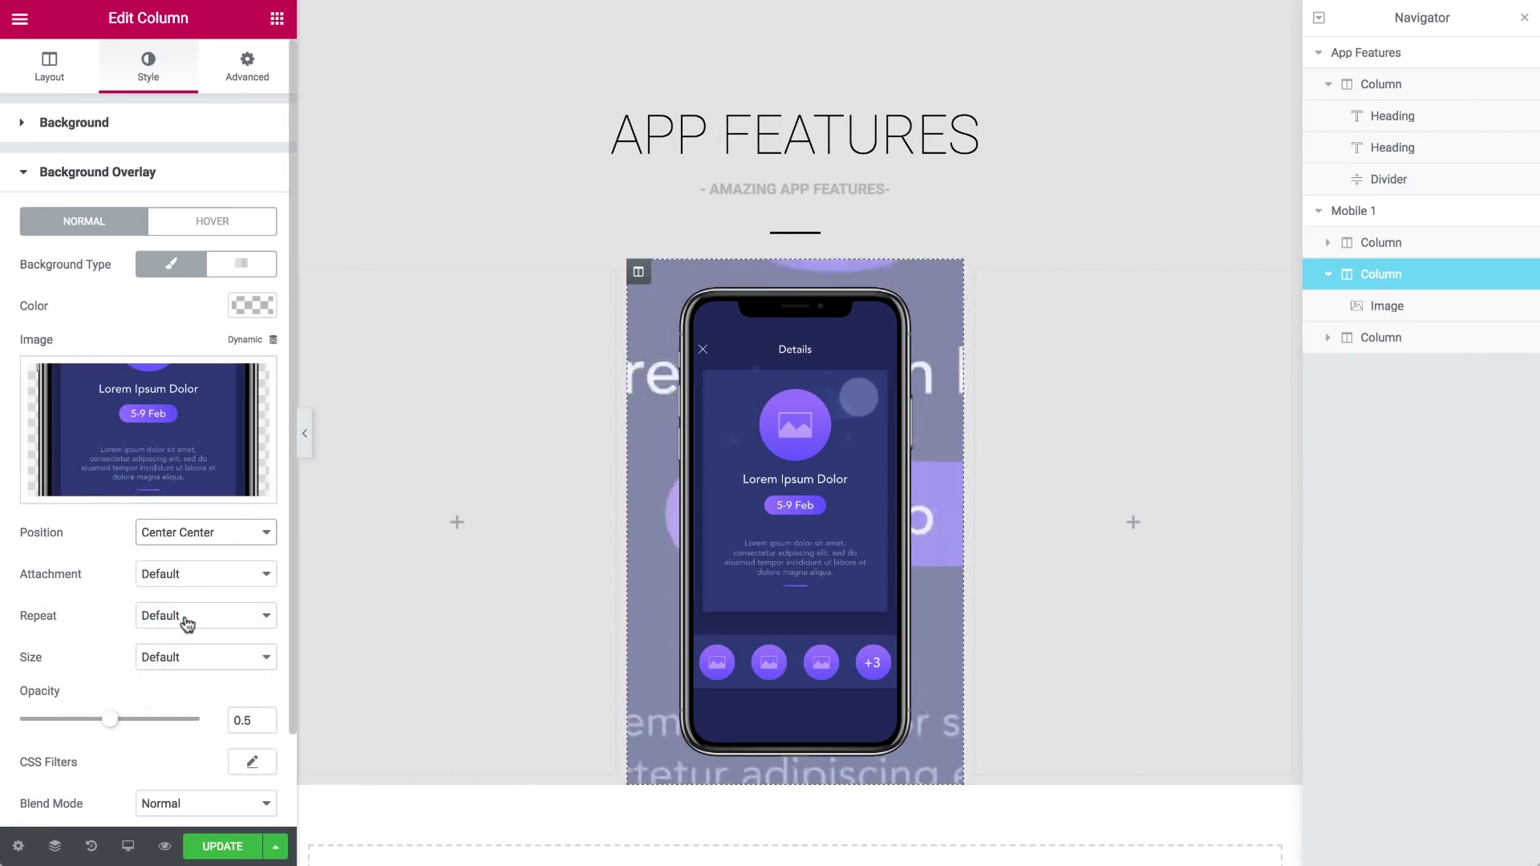
{"action": "left_click", "coordinate": [191, 616]}
{"action": "left_click", "coordinate": [193, 633]}
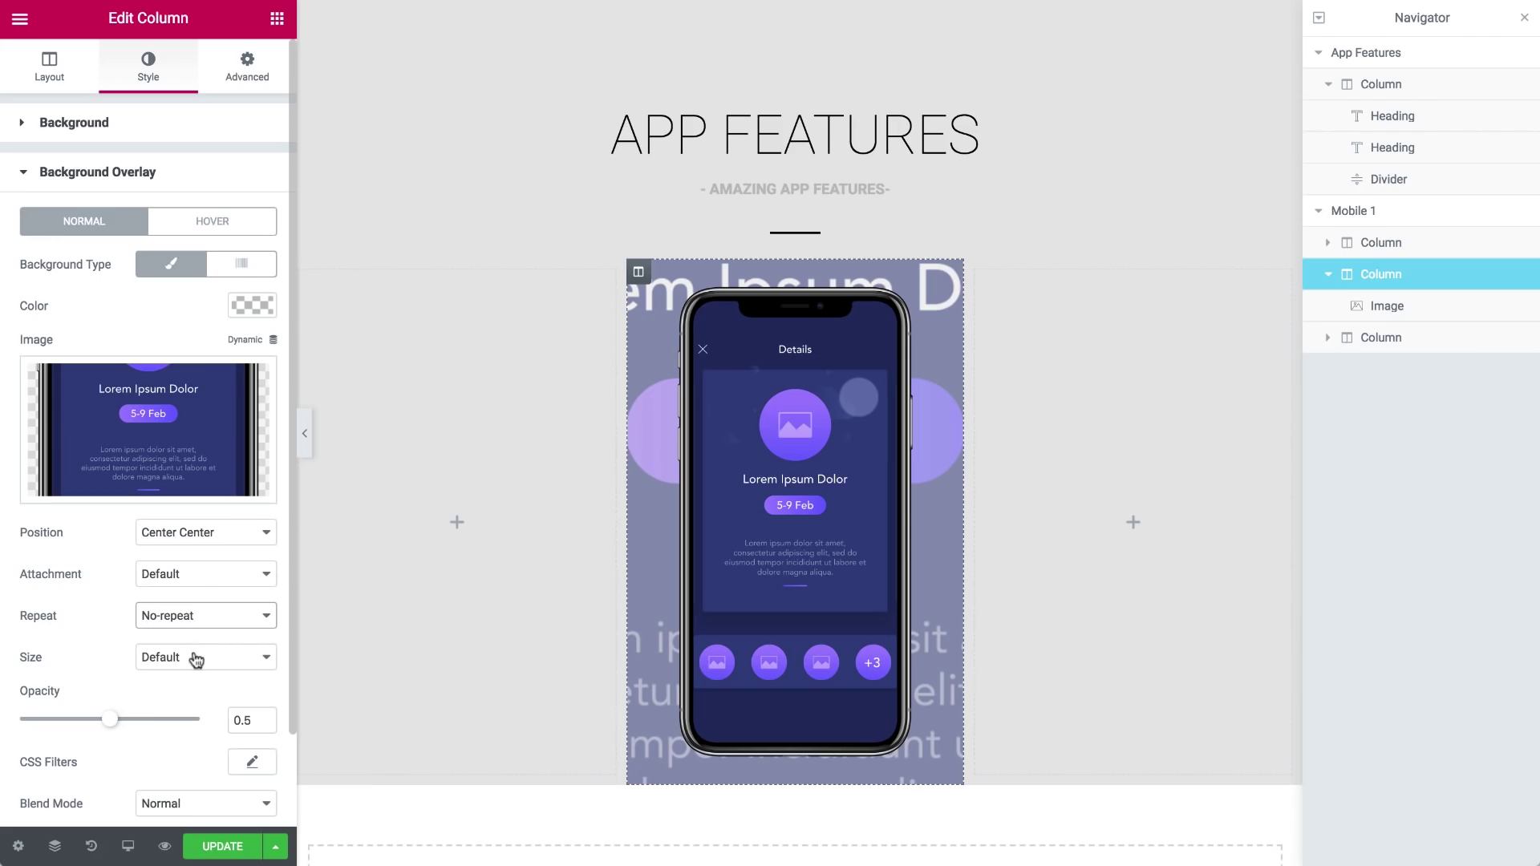
{"action": "left_click", "coordinate": [194, 653]}
{"action": "left_click", "coordinate": [180, 706]}
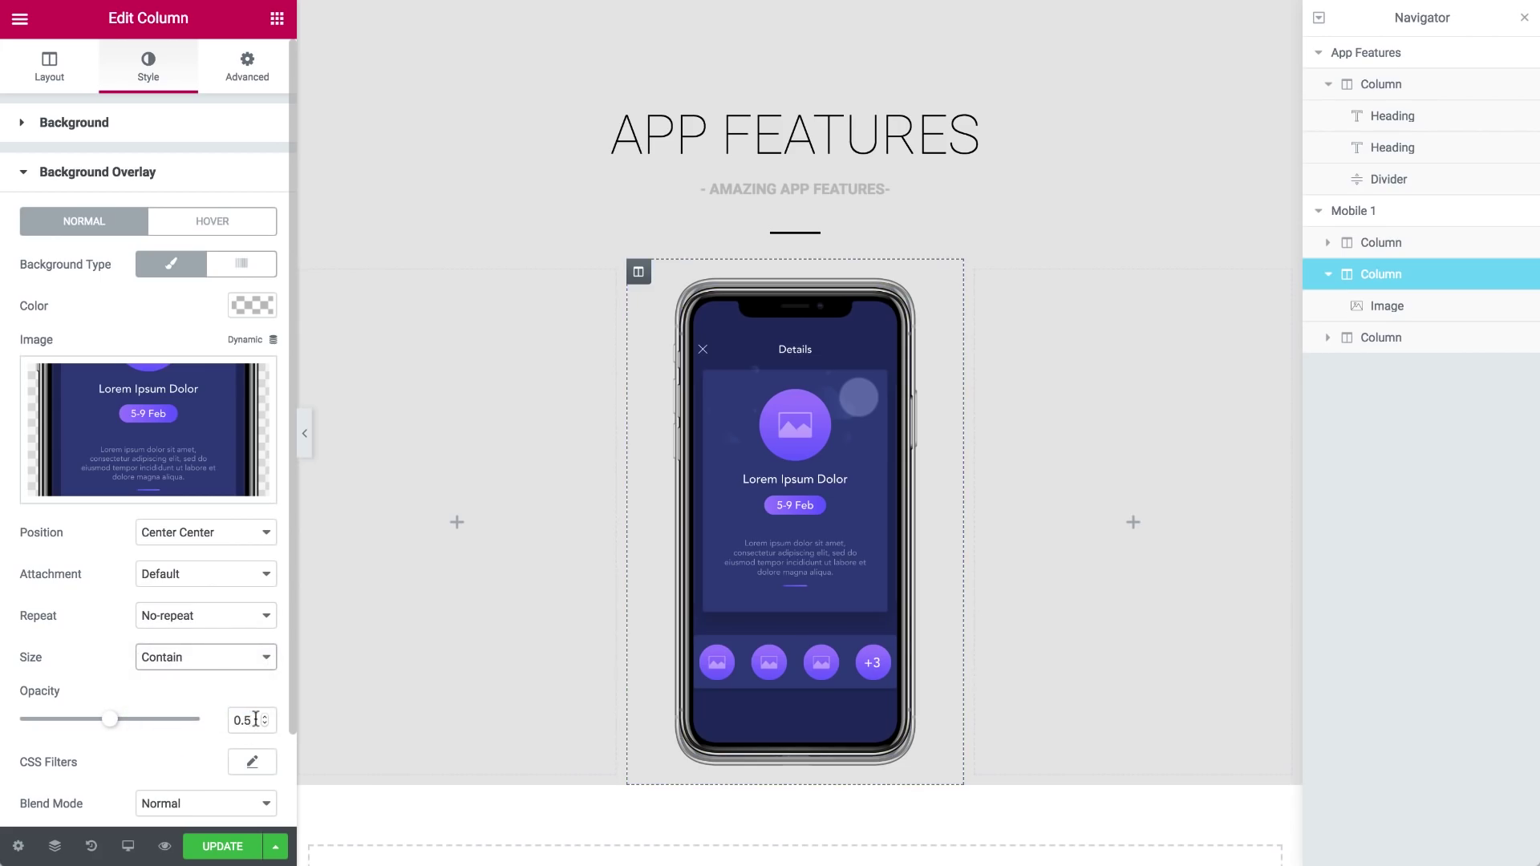
{"action": "left_click_drag", "start_coordinate": [255, 719], "coordinate": [202, 723]}
{"action": "type", "text": "0.1"}
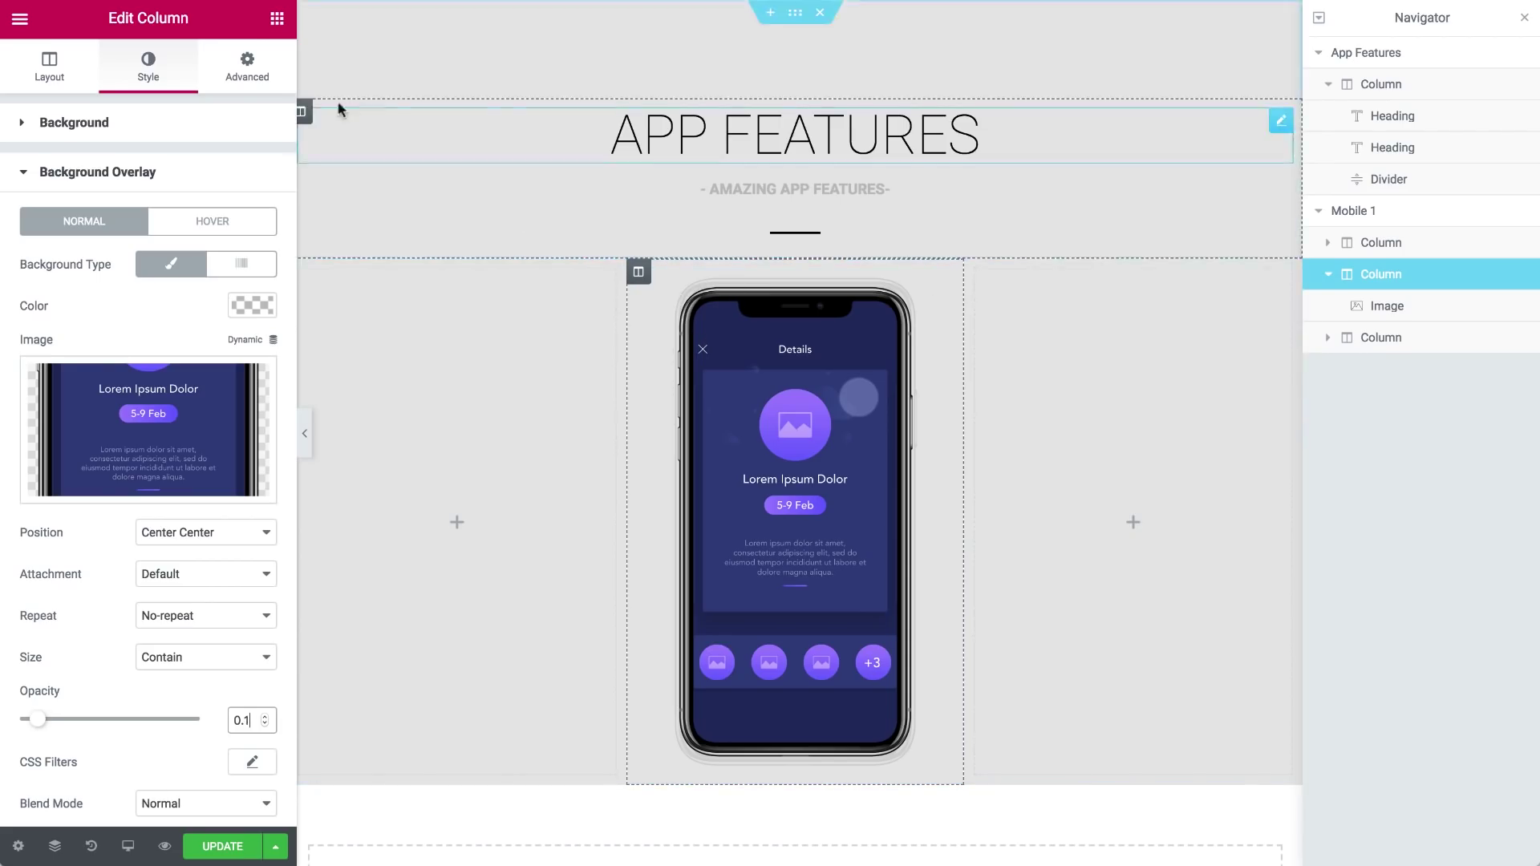
- Set the middle column's padding to 2 px on all sides
{"action": "left_click", "coordinate": [249, 74]}
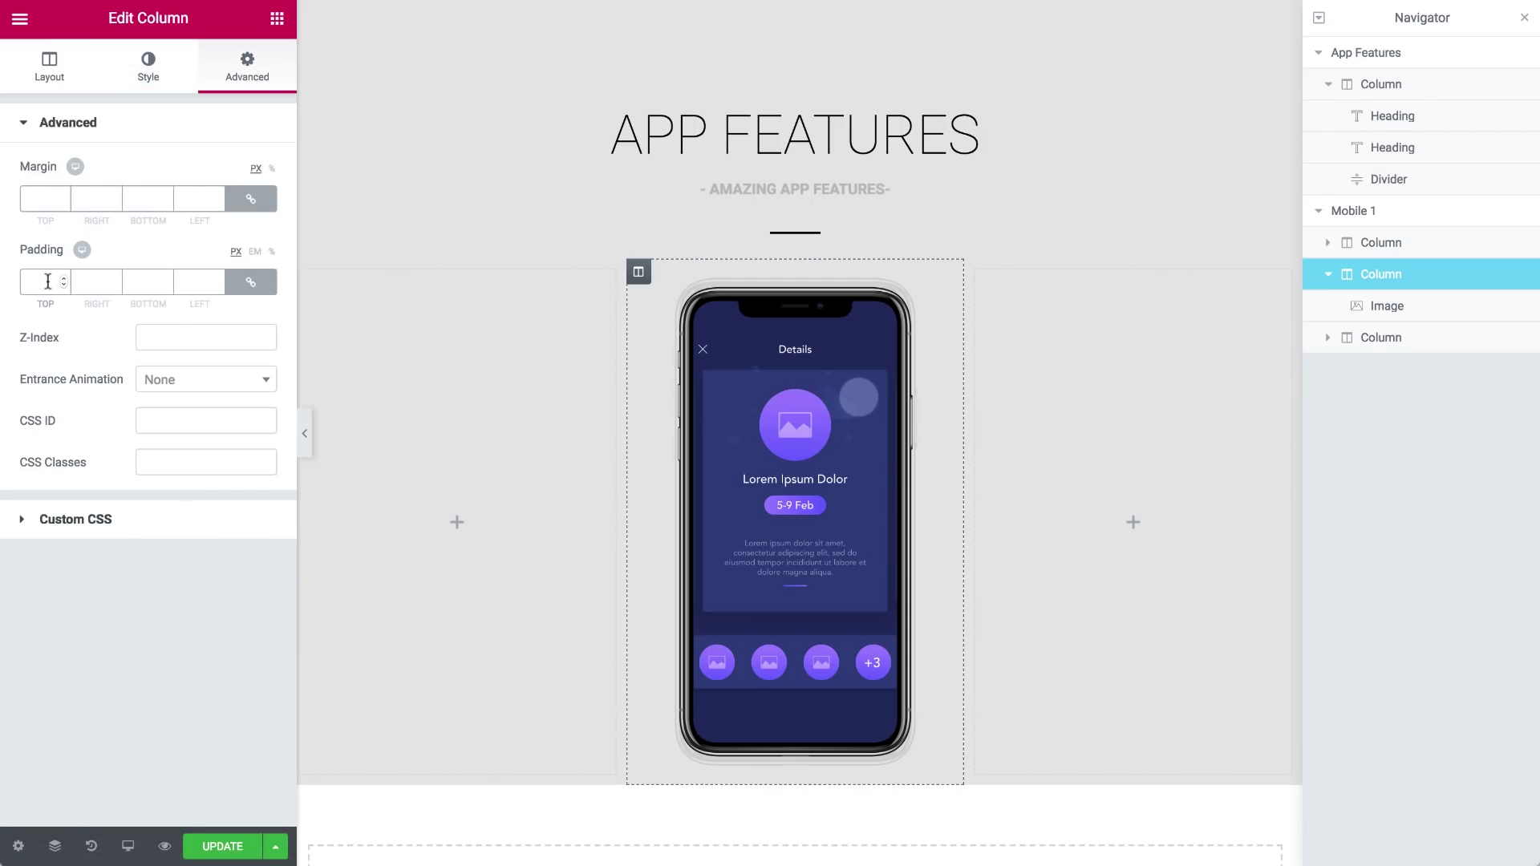
{"action": "type", "text": "2"}
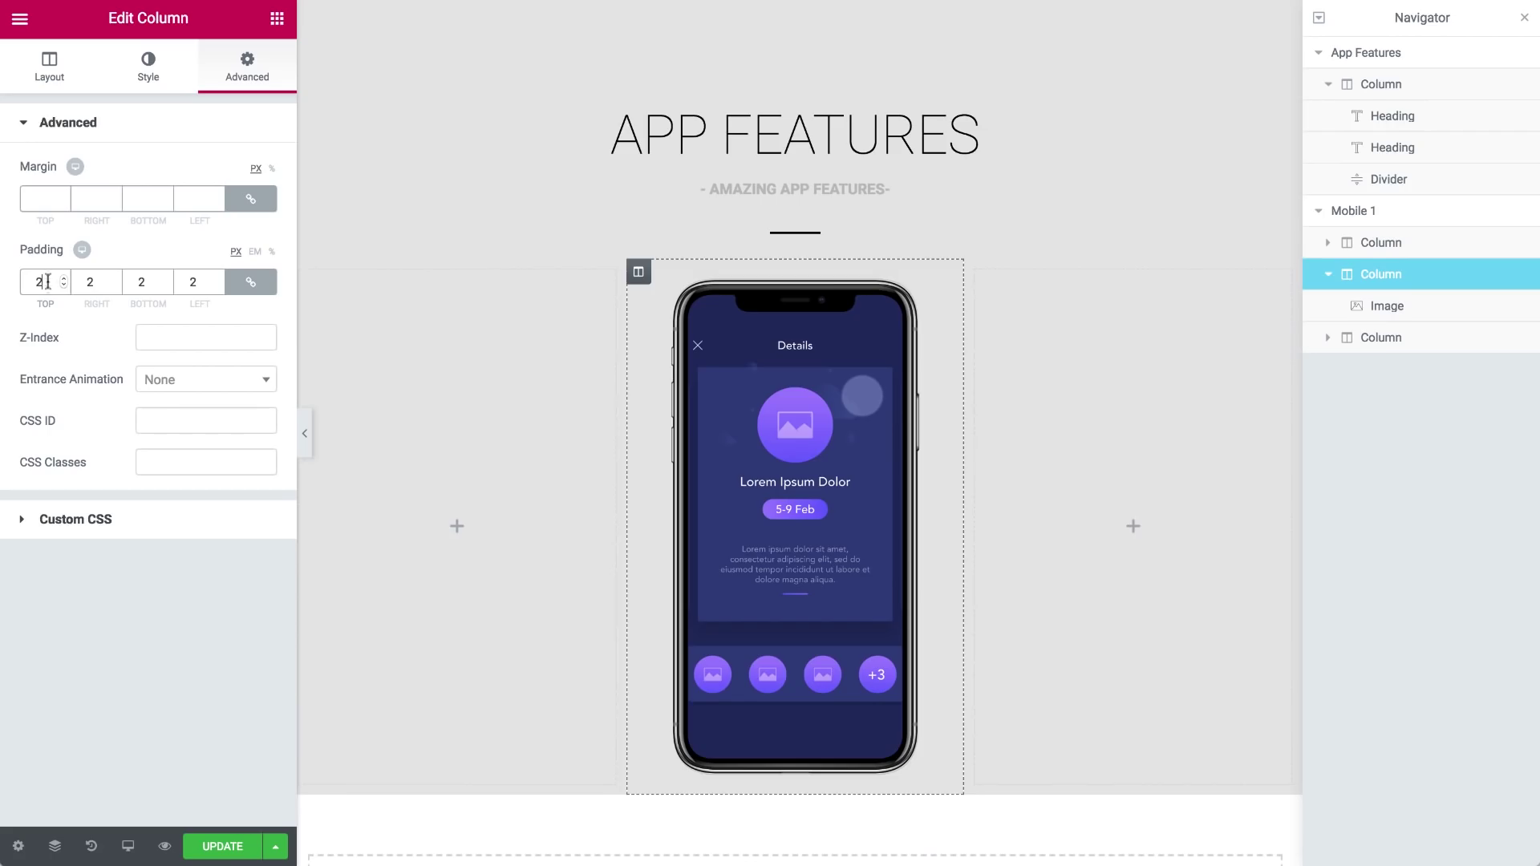
- Set the phone image's sticky offset to 250 and its effects offset to 100
{"action": "left_click", "coordinate": [728, 346]}
{"action": "left_click", "coordinate": [231, 68]}
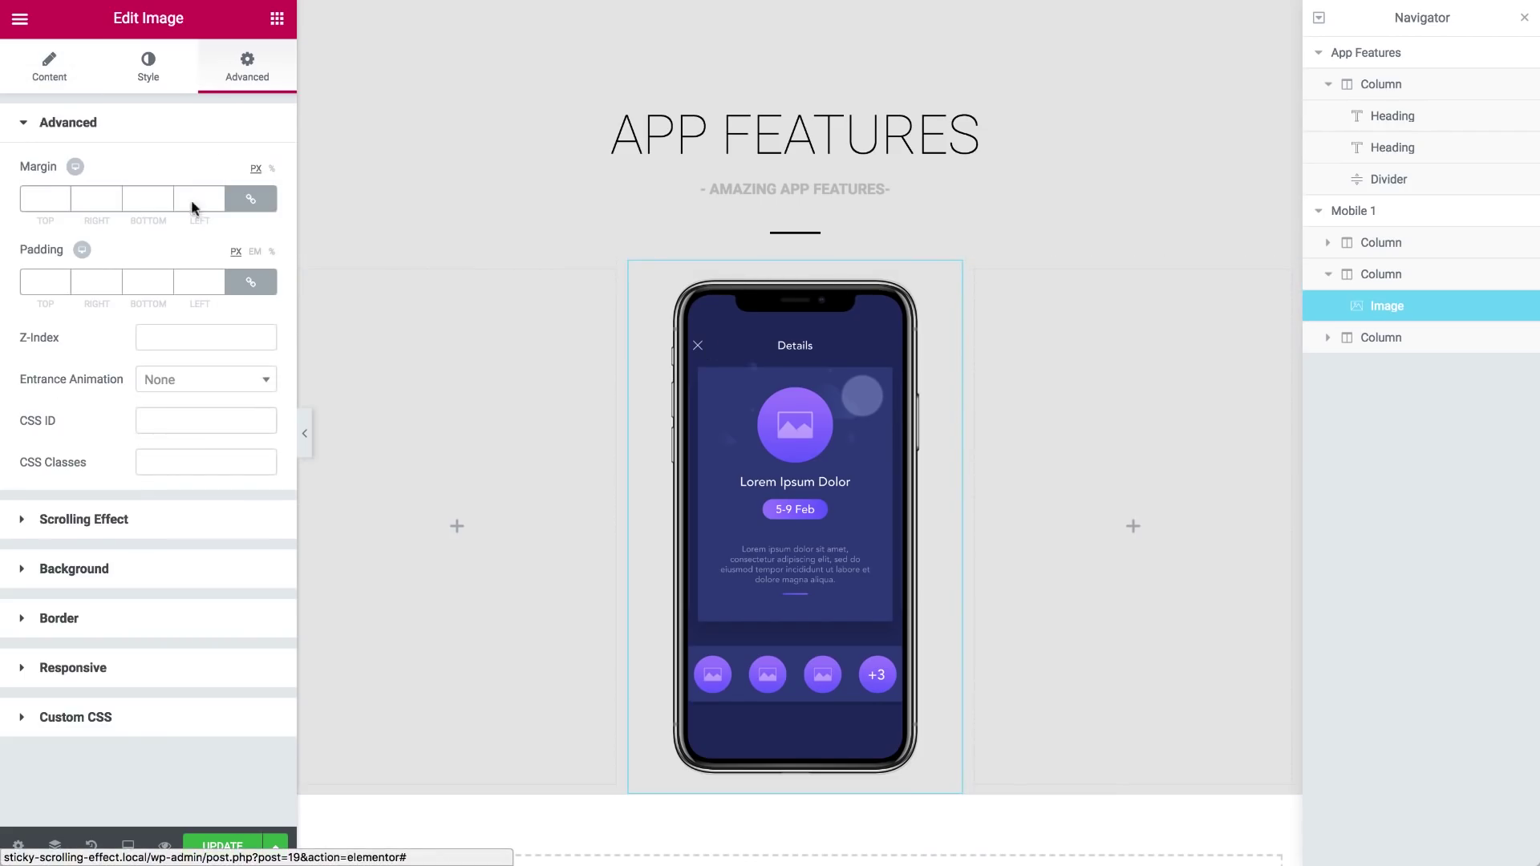
{"action": "left_click", "coordinate": [148, 527]}
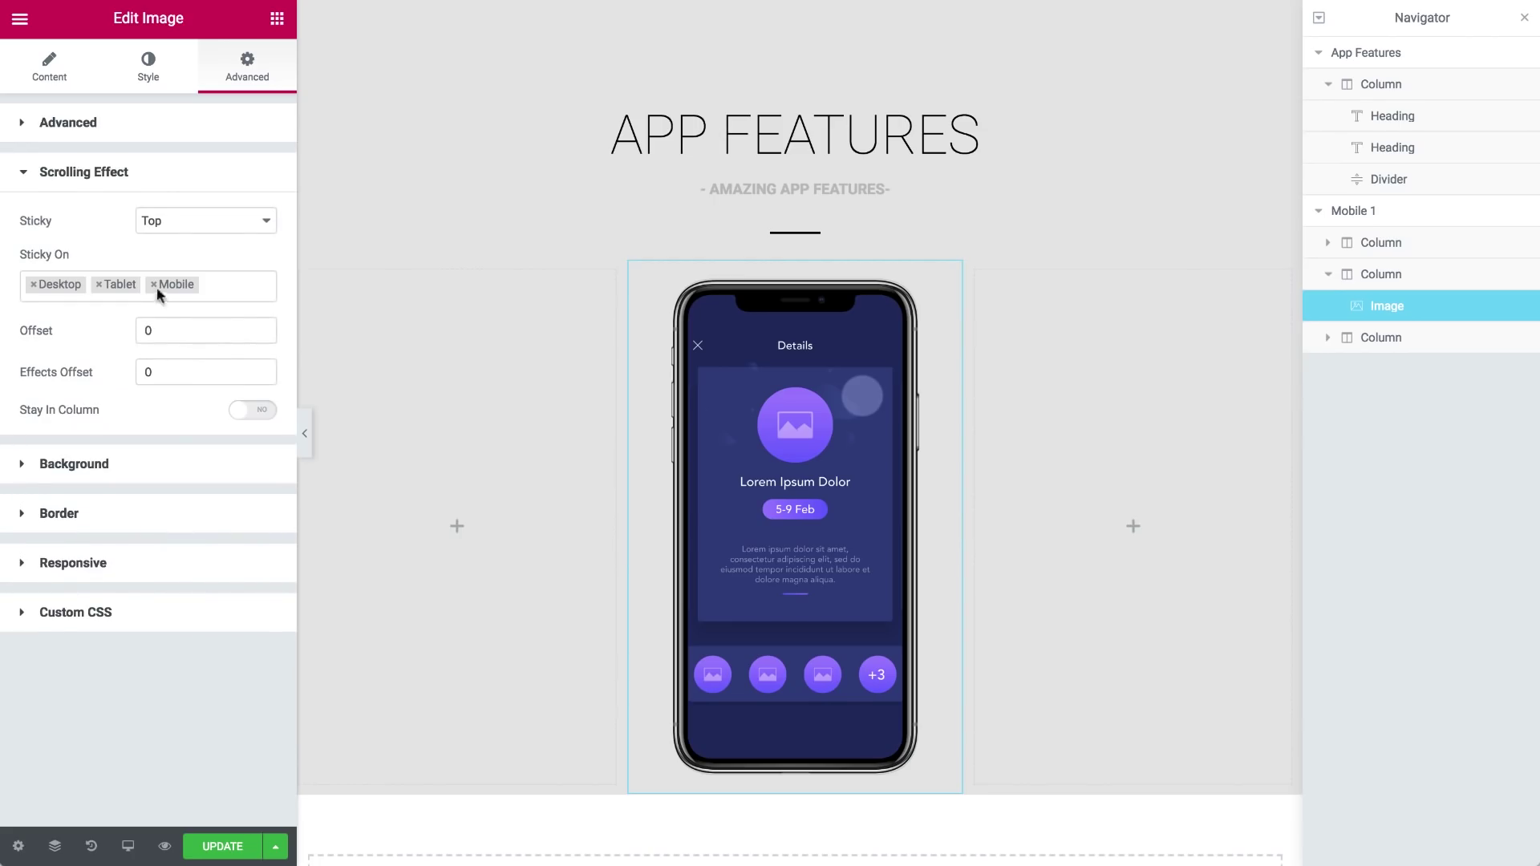
{"action": "left_click_drag", "start_coordinate": [170, 327], "coordinate": [136, 328]}
{"action": "left_click_drag", "start_coordinate": [161, 368], "coordinate": [136, 370]}
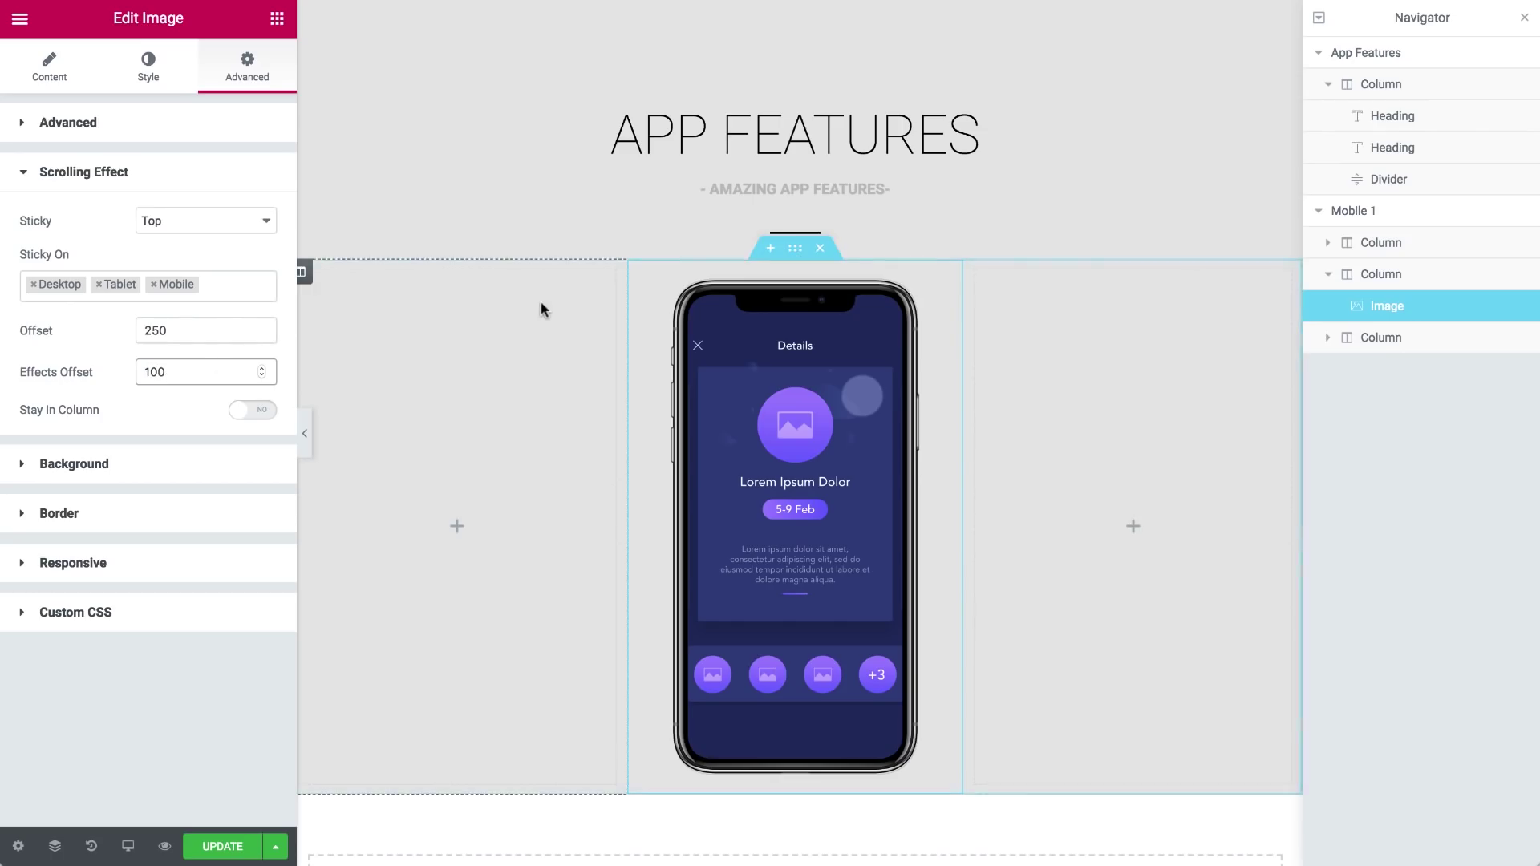
- Scroll the page up and down to check how the sticky phone image moves over its background overlay
{"action": "scroll", "coordinate": [548, 313], "scroll_direction": "down", "scroll_amount": 2}
{"action": "scroll", "coordinate": [548, 313], "scroll_direction": "up", "scroll_amount": 2}
{"action": "scroll", "coordinate": [546, 306], "scroll_direction": "down", "scroll_amount": 2}
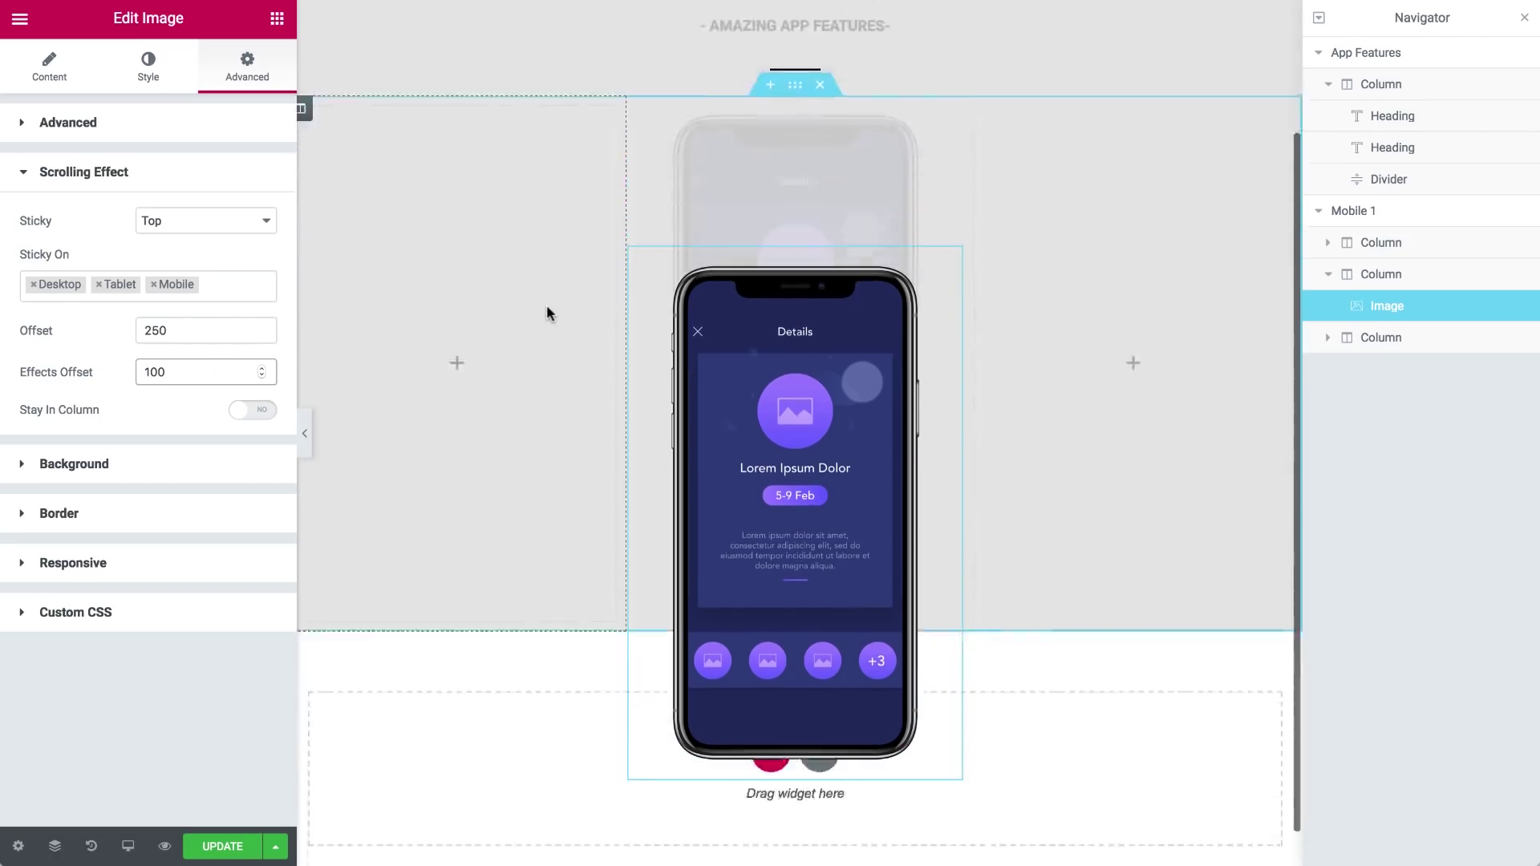
{"action": "scroll", "coordinate": [547, 306], "scroll_direction": "up", "scroll_amount": 2}
{"action": "scroll", "coordinate": [546, 306], "scroll_direction": "down", "scroll_amount": 3}
{"action": "scroll", "coordinate": [547, 310], "scroll_direction": "up", "scroll_amount": 3}
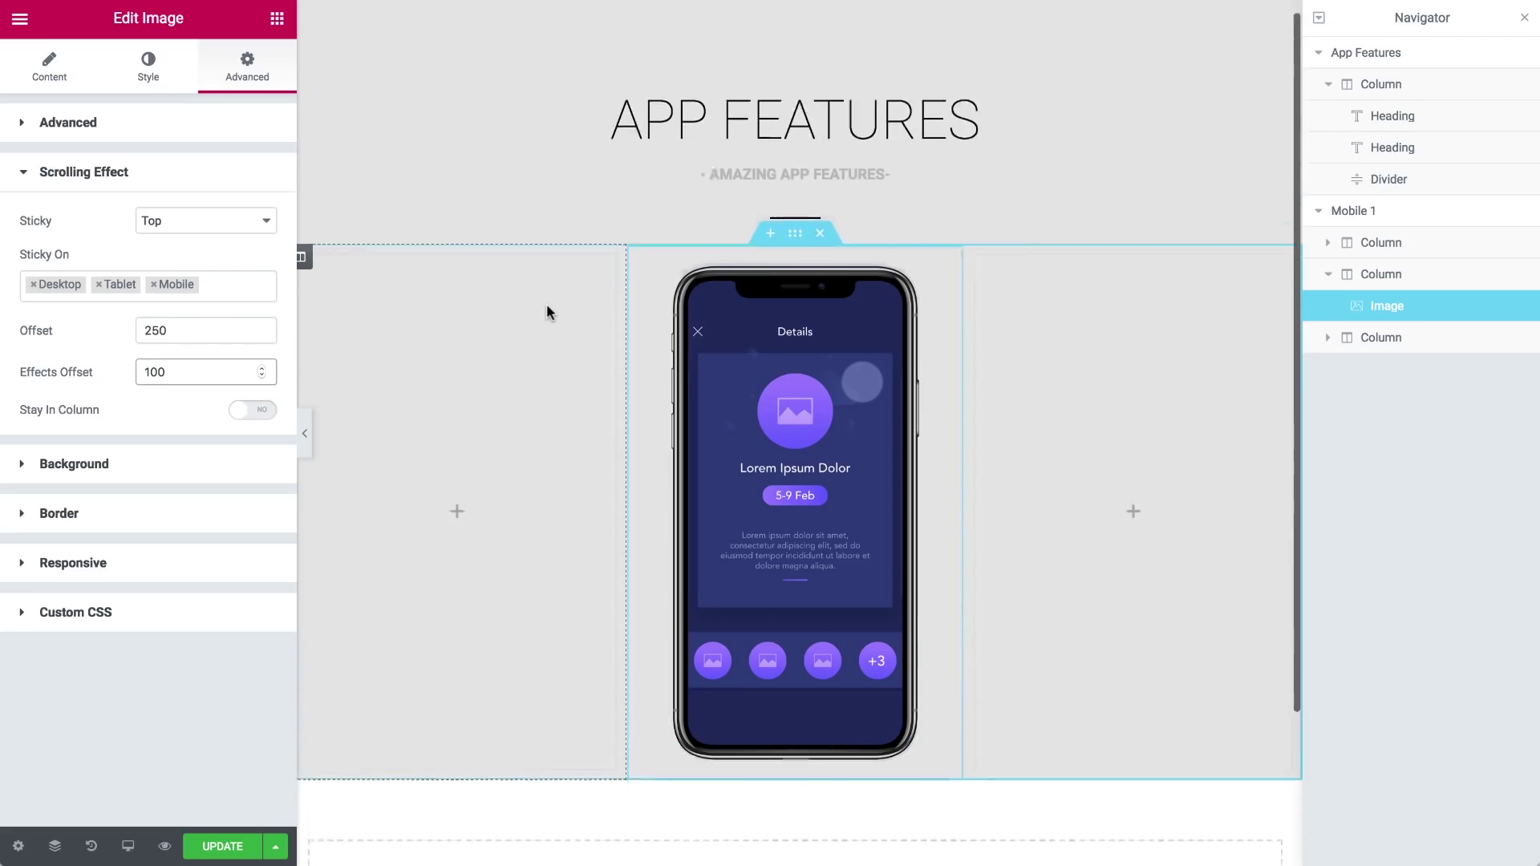
- Unlink the Mobile 1 section's padding values and set top padding to 50 px and bottom padding to 100 px
{"action": "left_click", "coordinate": [795, 249]}
{"action": "left_click", "coordinate": [240, 70]}
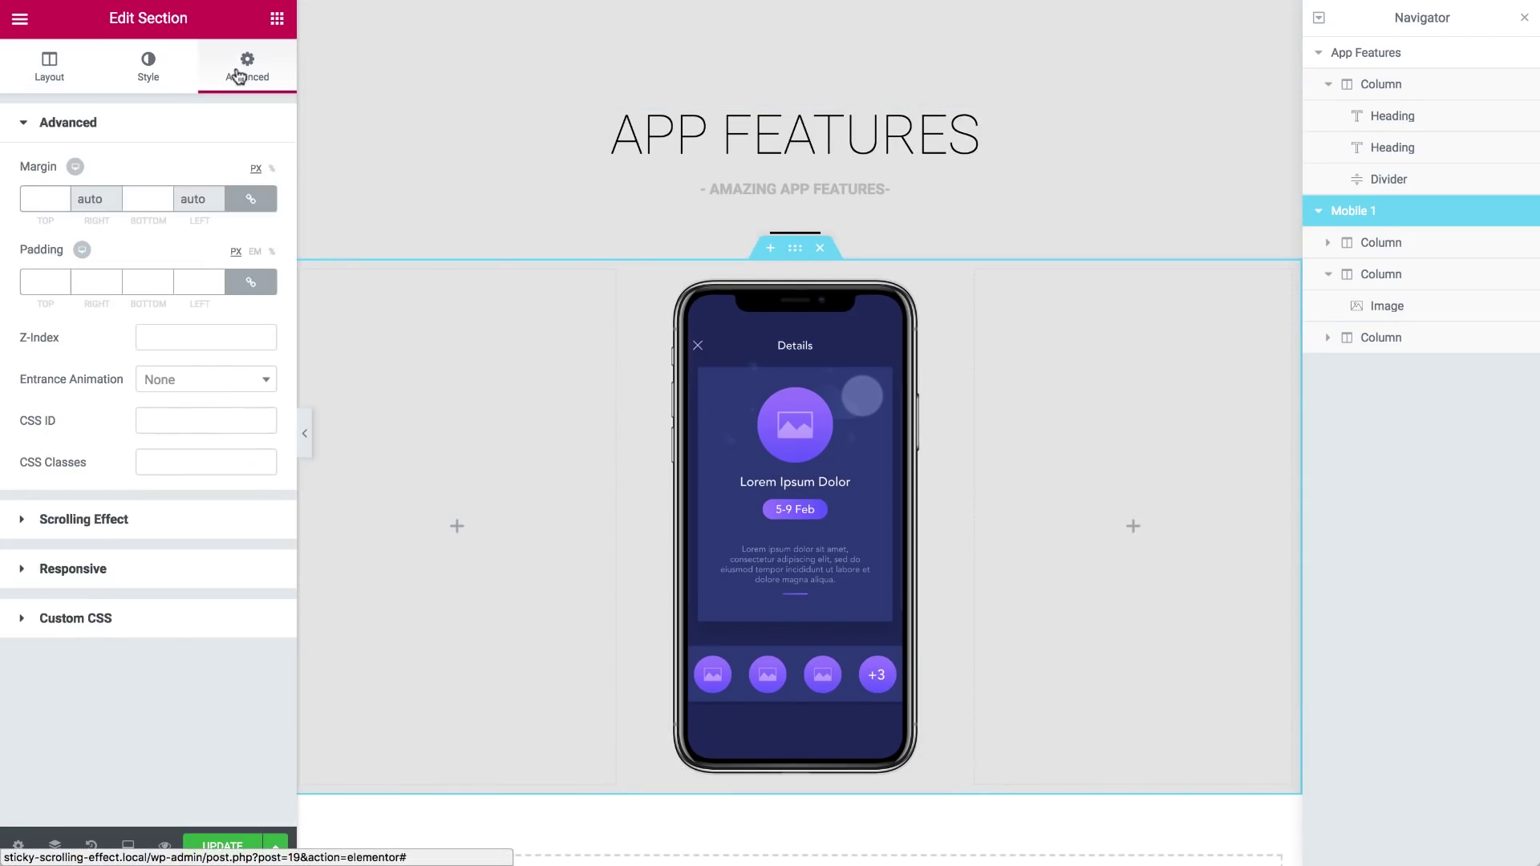
{"action": "left_click", "coordinate": [250, 281]}
{"action": "left_click", "coordinate": [45, 282]}
{"action": "type", "text": "50"}
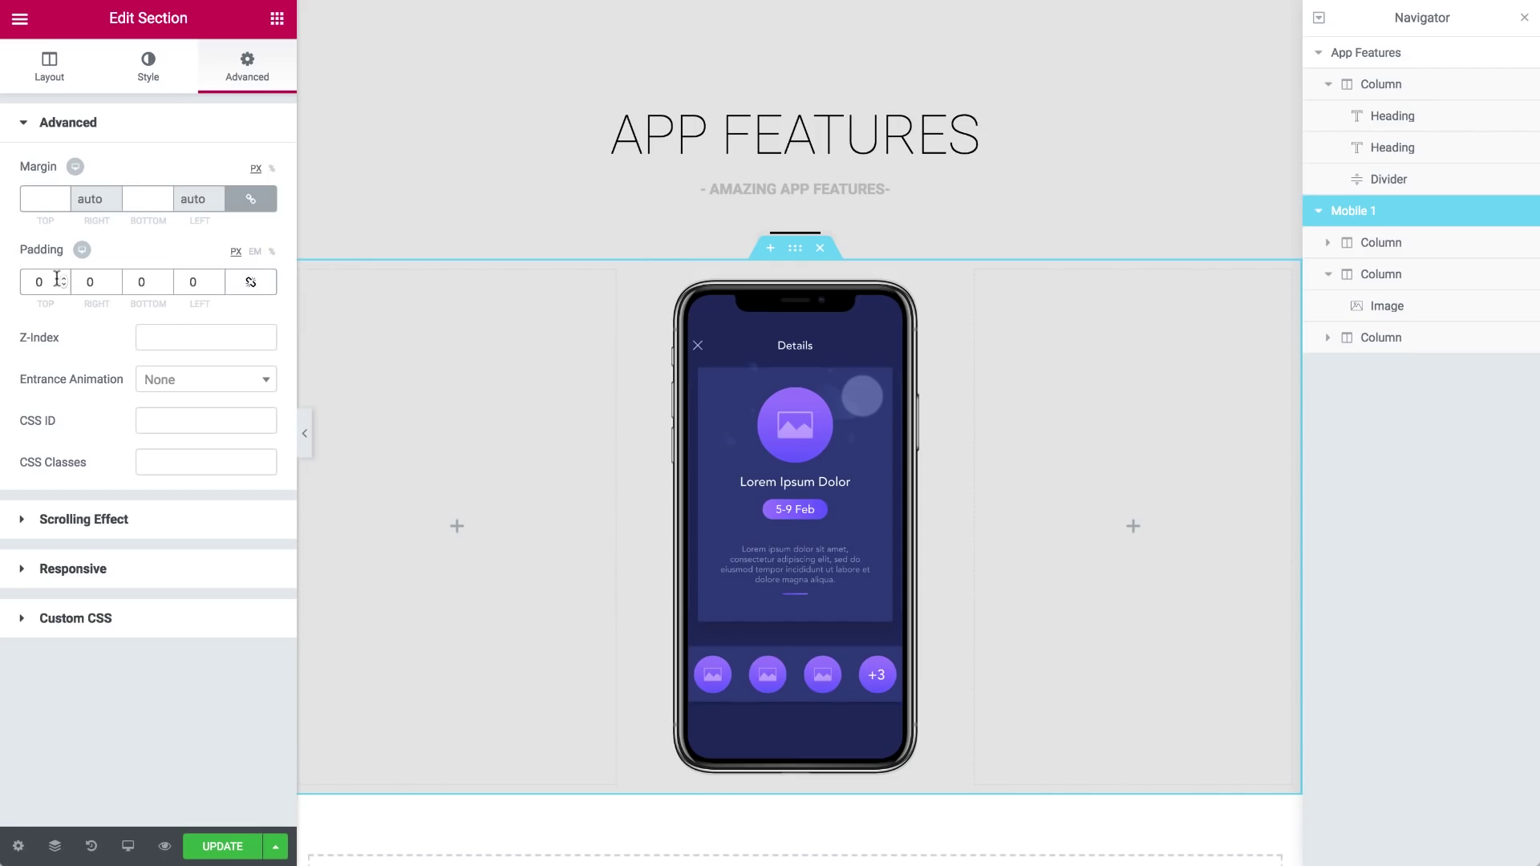
{"action": "double_click", "coordinate": [139, 282]}
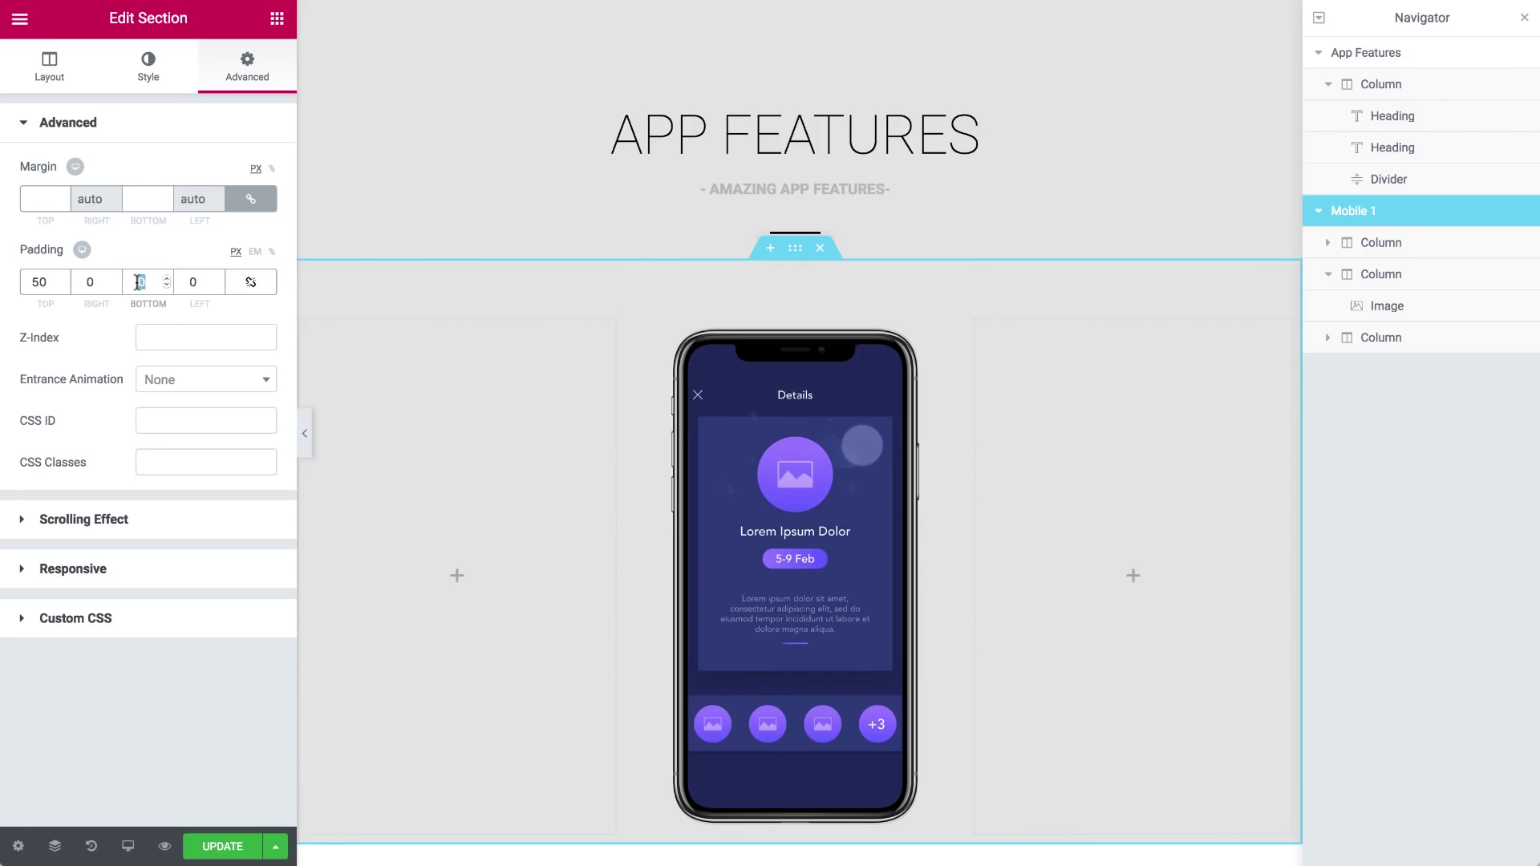
{"action": "type", "text": "100"}
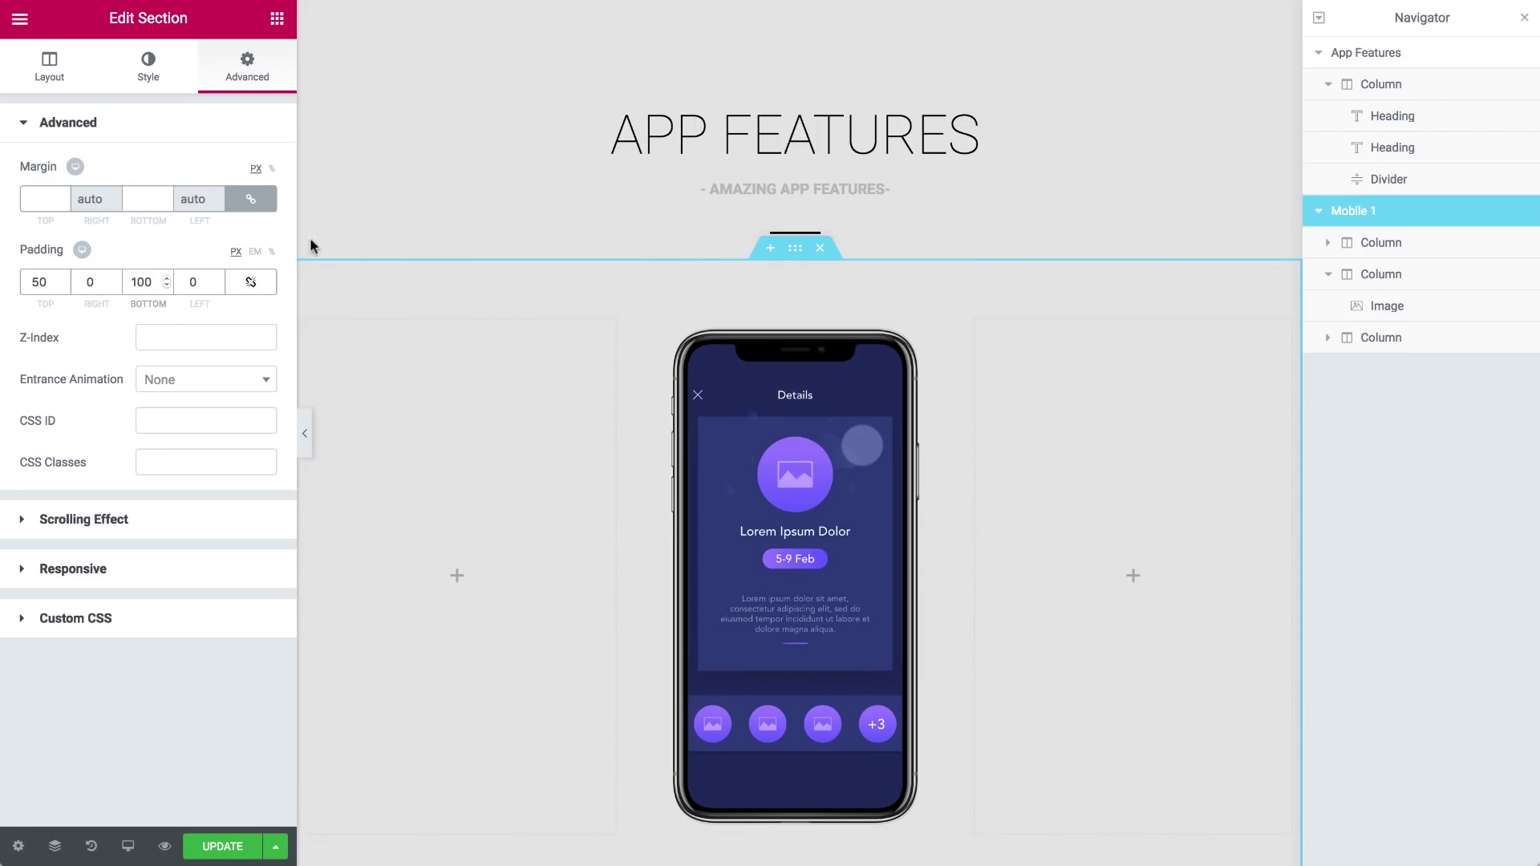
- Find the Image Box widget and add one to the third column of the Mobile 1 section
{"action": "left_click", "coordinate": [276, 18]}
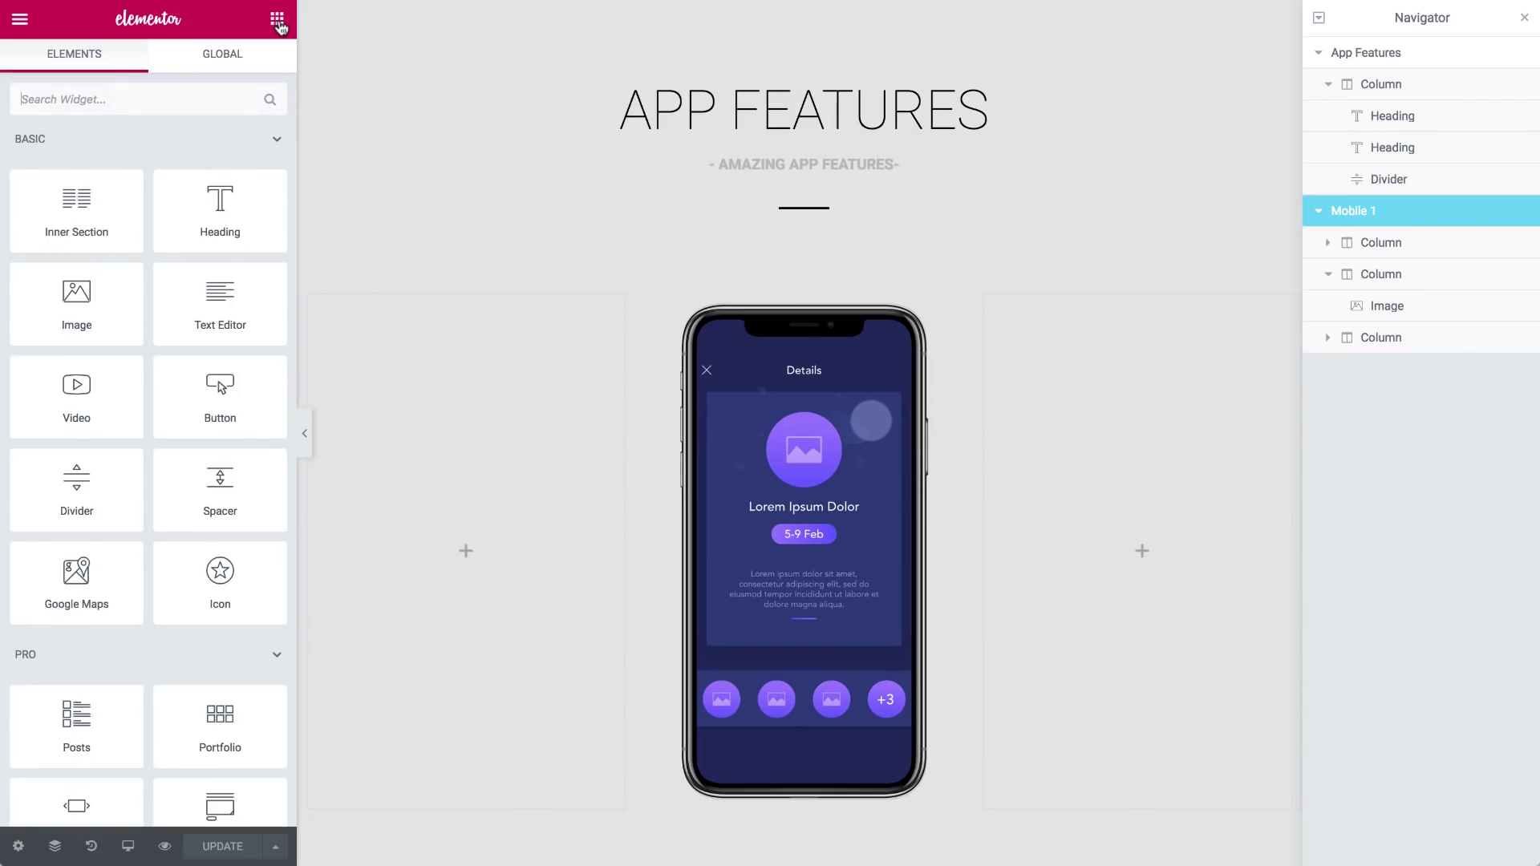
{"action": "type", "text": "image"}
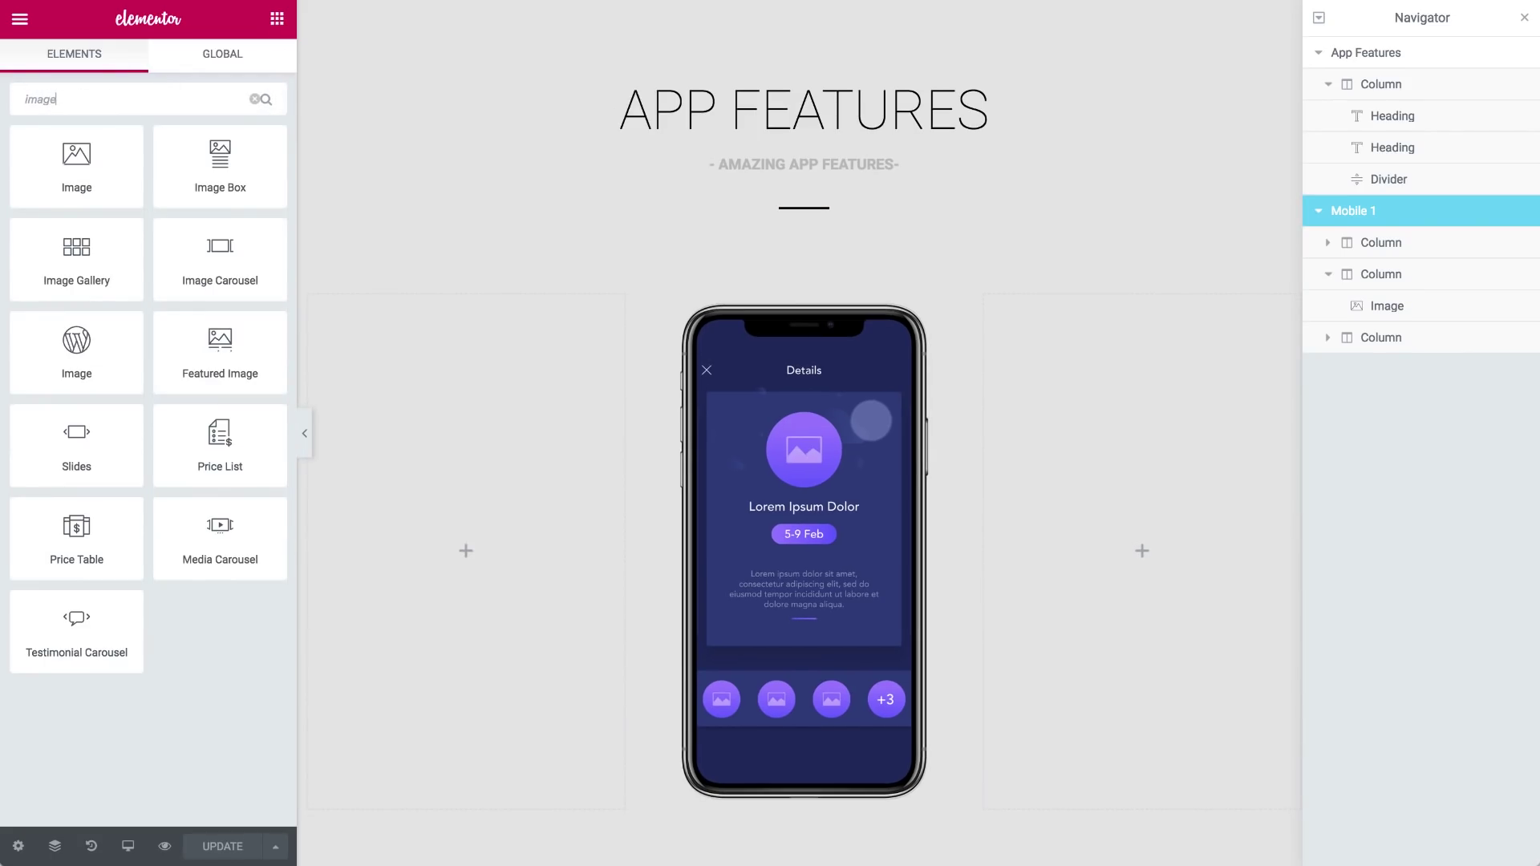
{"action": "left_click_drag", "start_coordinate": [220, 166], "coordinate": [1118, 364]}
- Title the image box "clean design" and cut its description off after "Lorem ipsum dolor sit amet"
{"action": "left_click", "coordinate": [162, 419]}
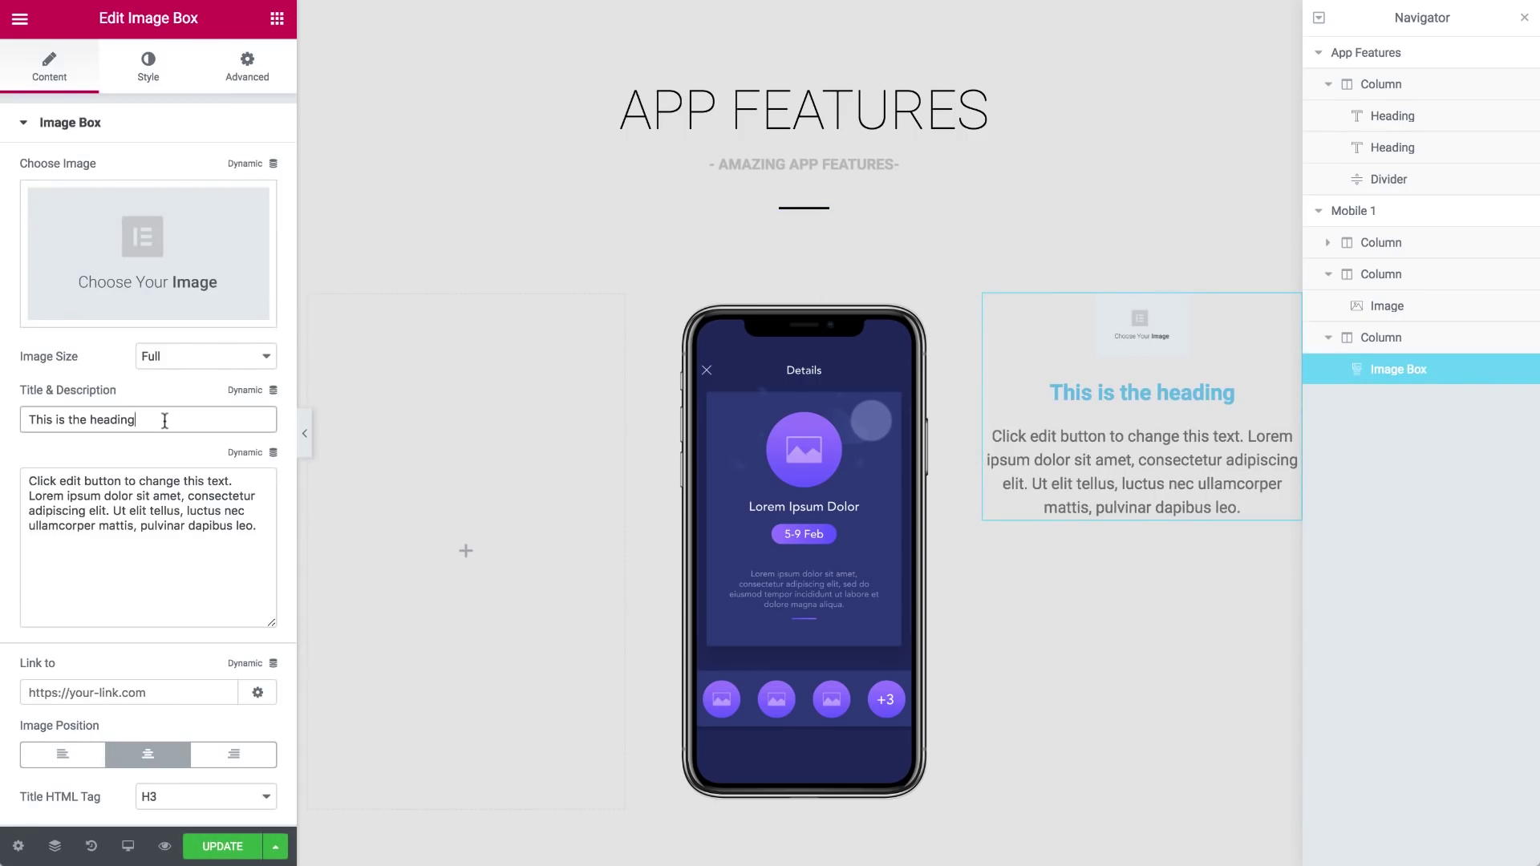
{"action": "key", "text": "ctrl+a"}
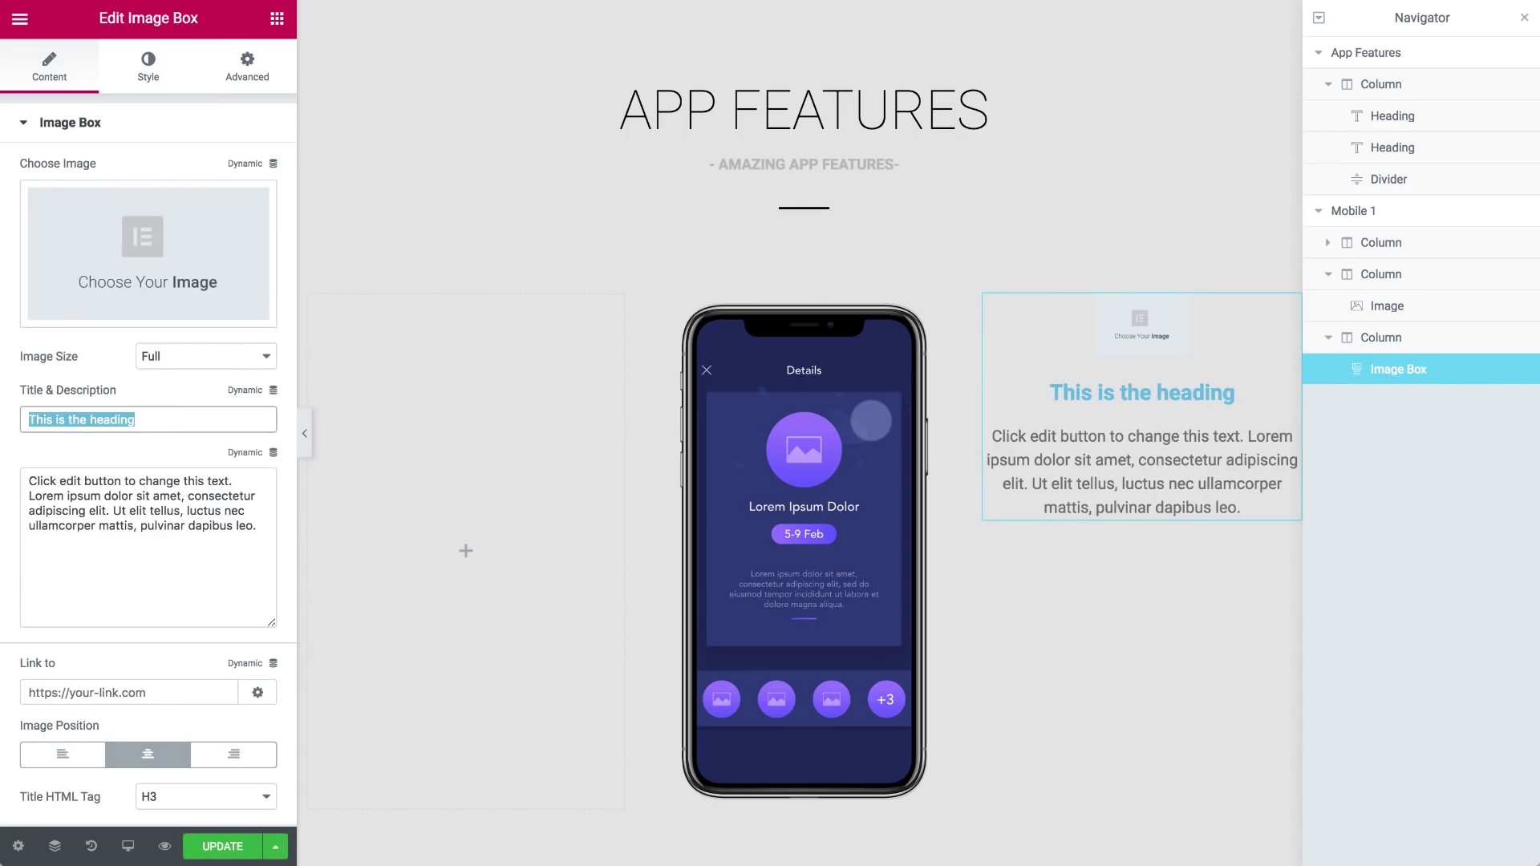
{"action": "type", "text": "clean design"}
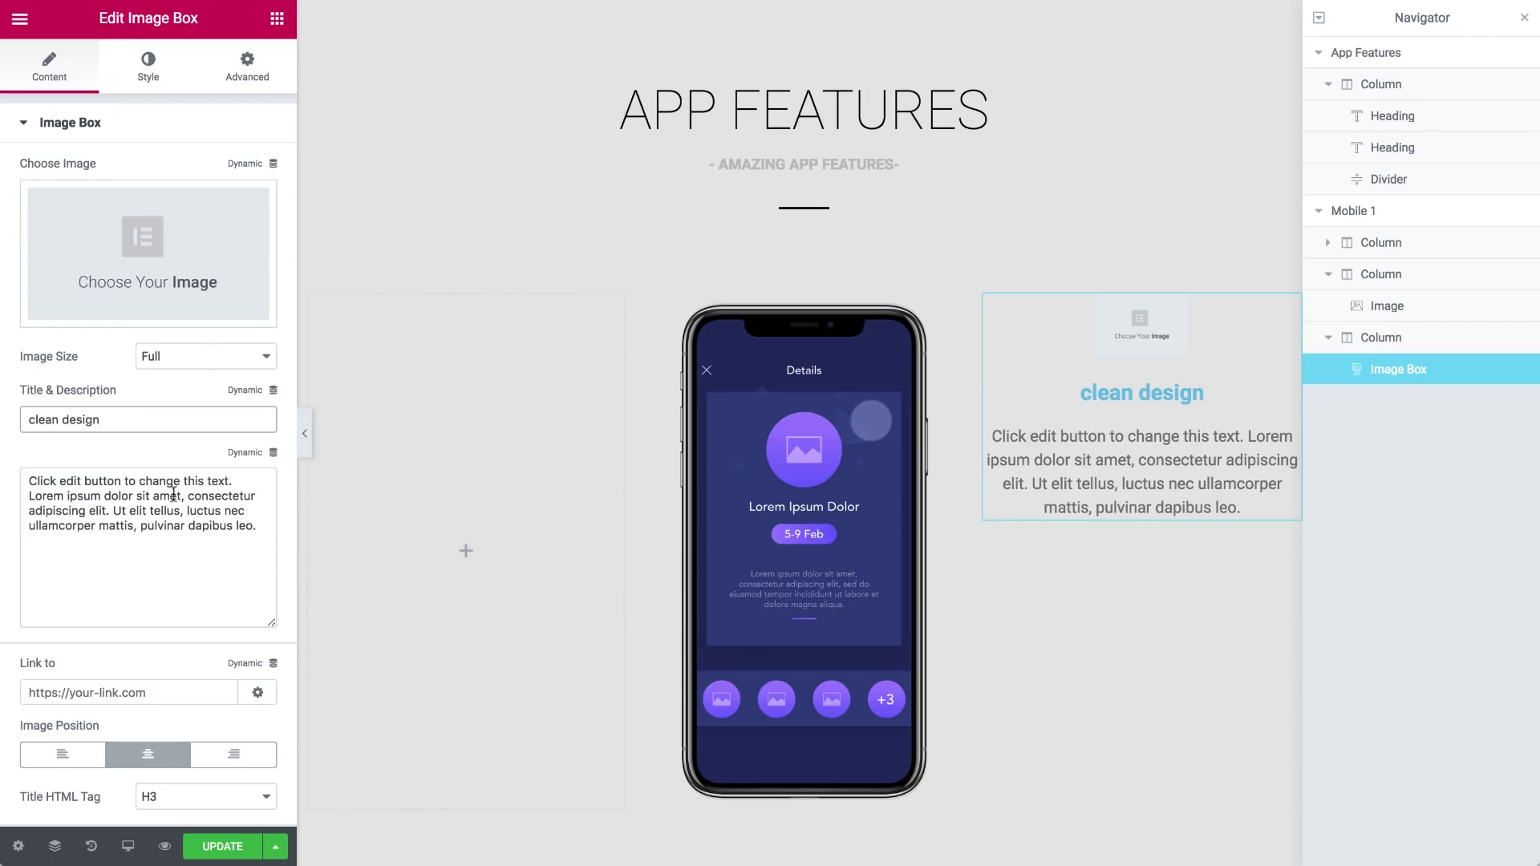
{"action": "left_click_drag", "start_coordinate": [180, 495], "coordinate": [271, 529]}
{"action": "key", "text": "BackSpace"}
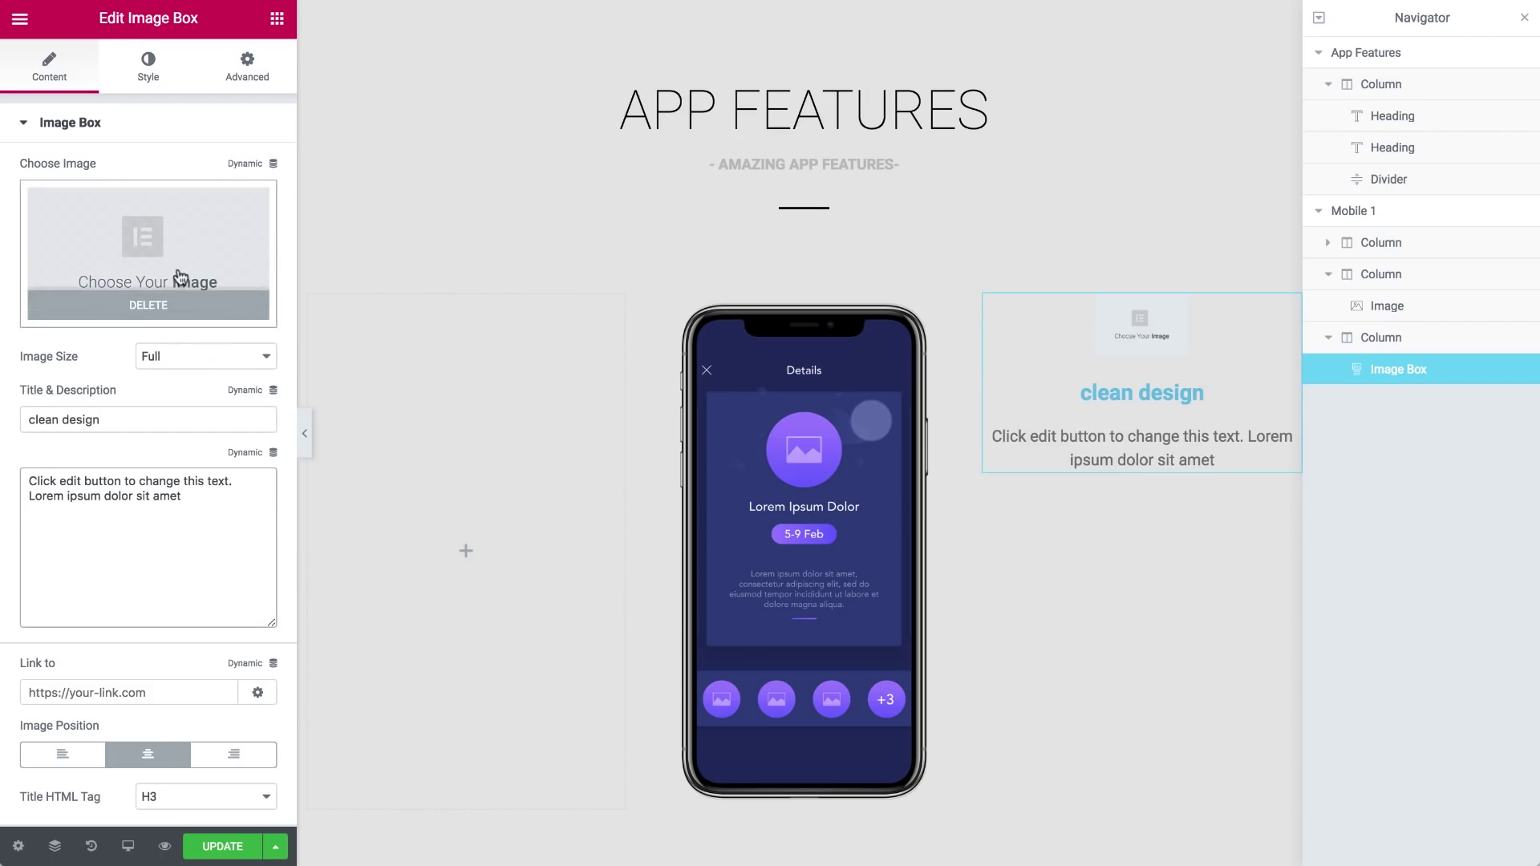
- Use icon1.png from the media library as the image box's picture
{"action": "left_click", "coordinate": [192, 281]}
{"action": "left_click", "coordinate": [512, 245]}
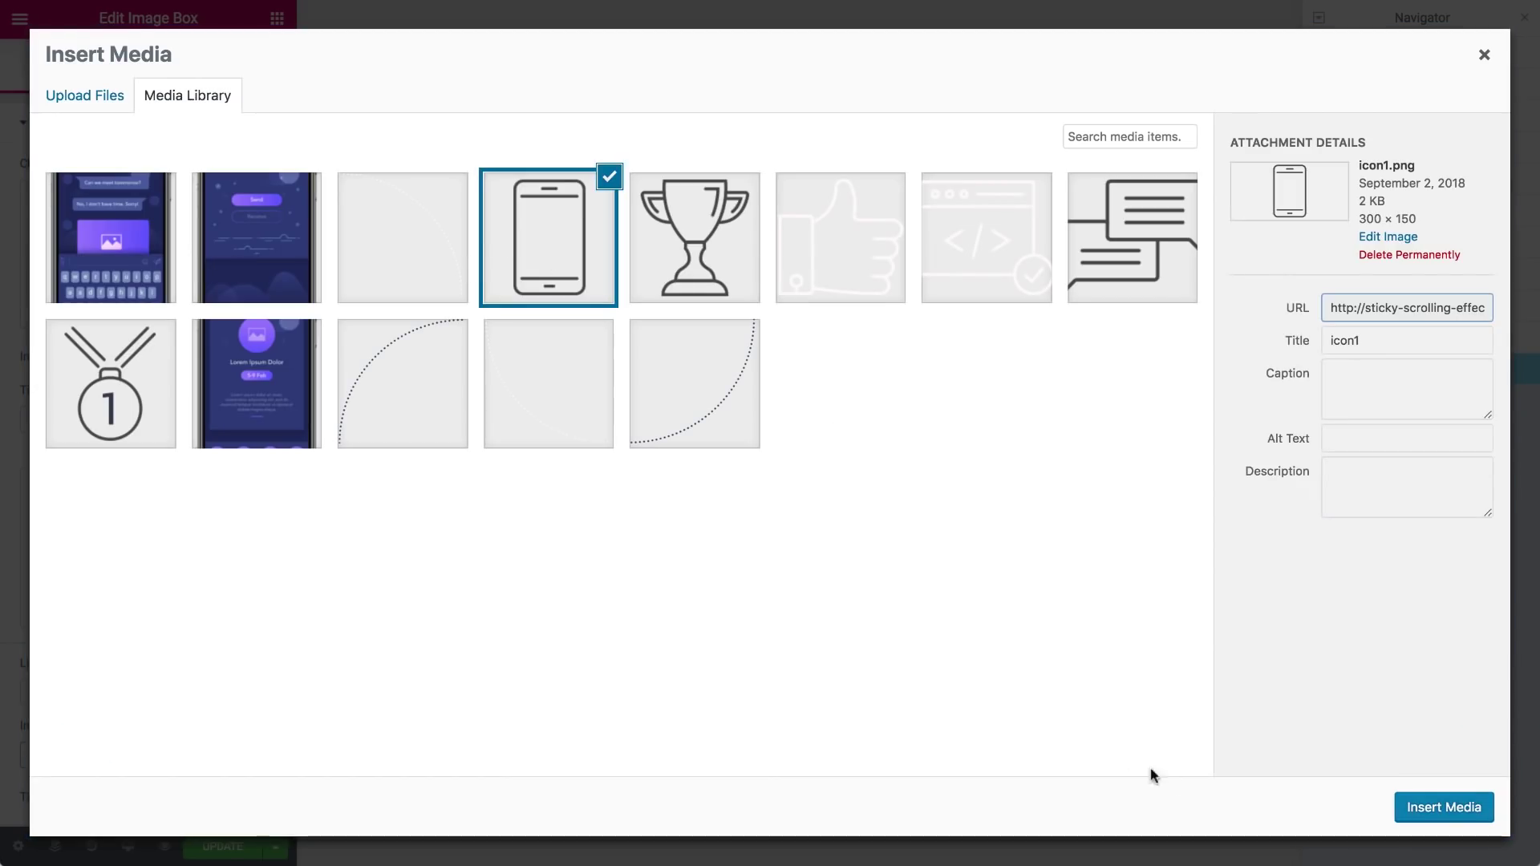
{"action": "left_click", "coordinate": [1449, 803]}
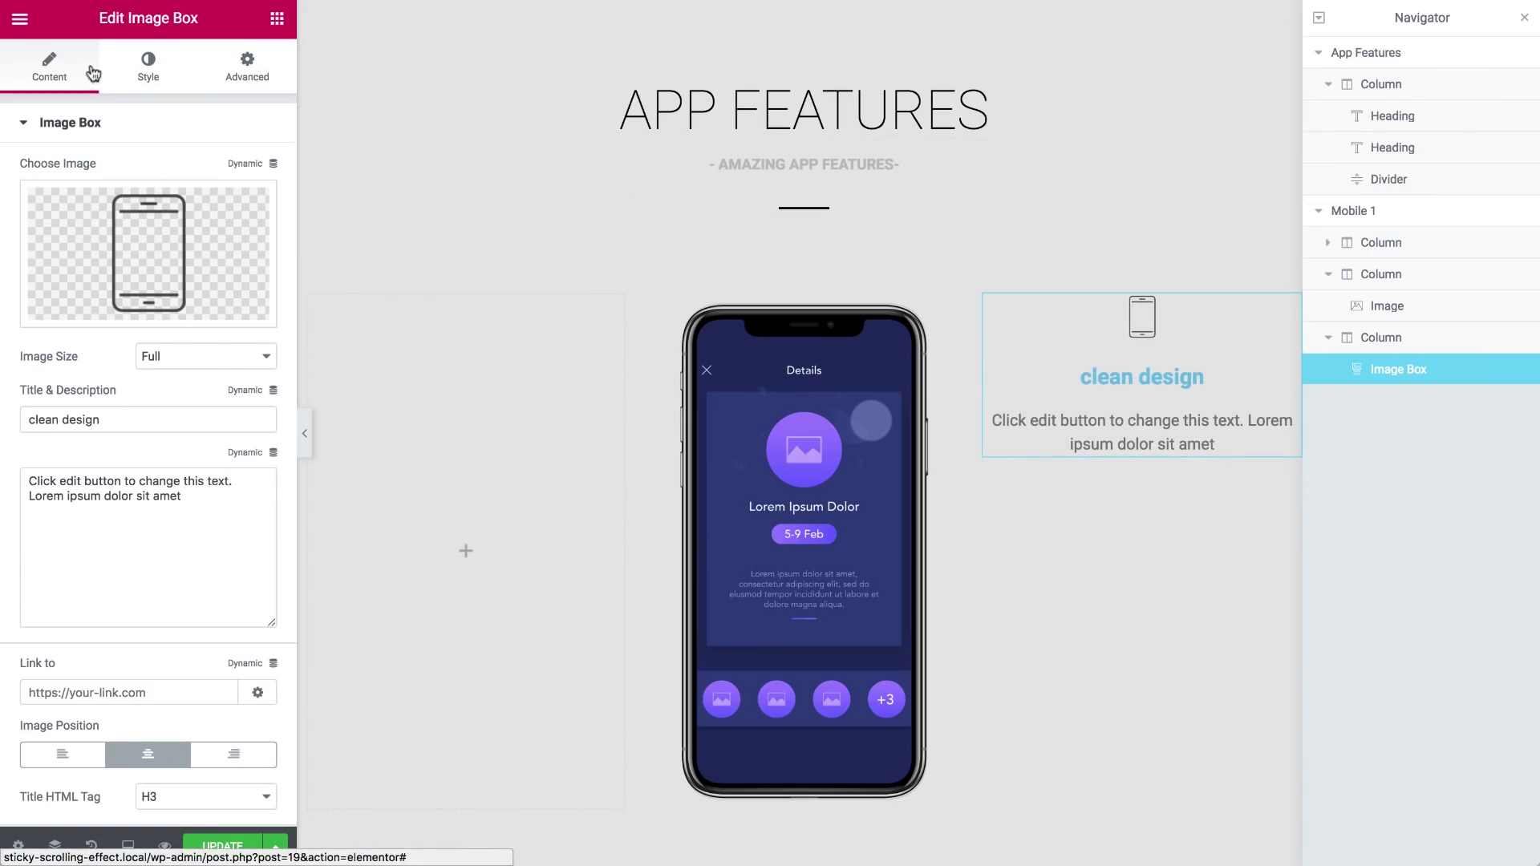
- Set the image box's image spacing to 0 and its image width to 35
{"action": "left_click", "coordinate": [140, 67]}
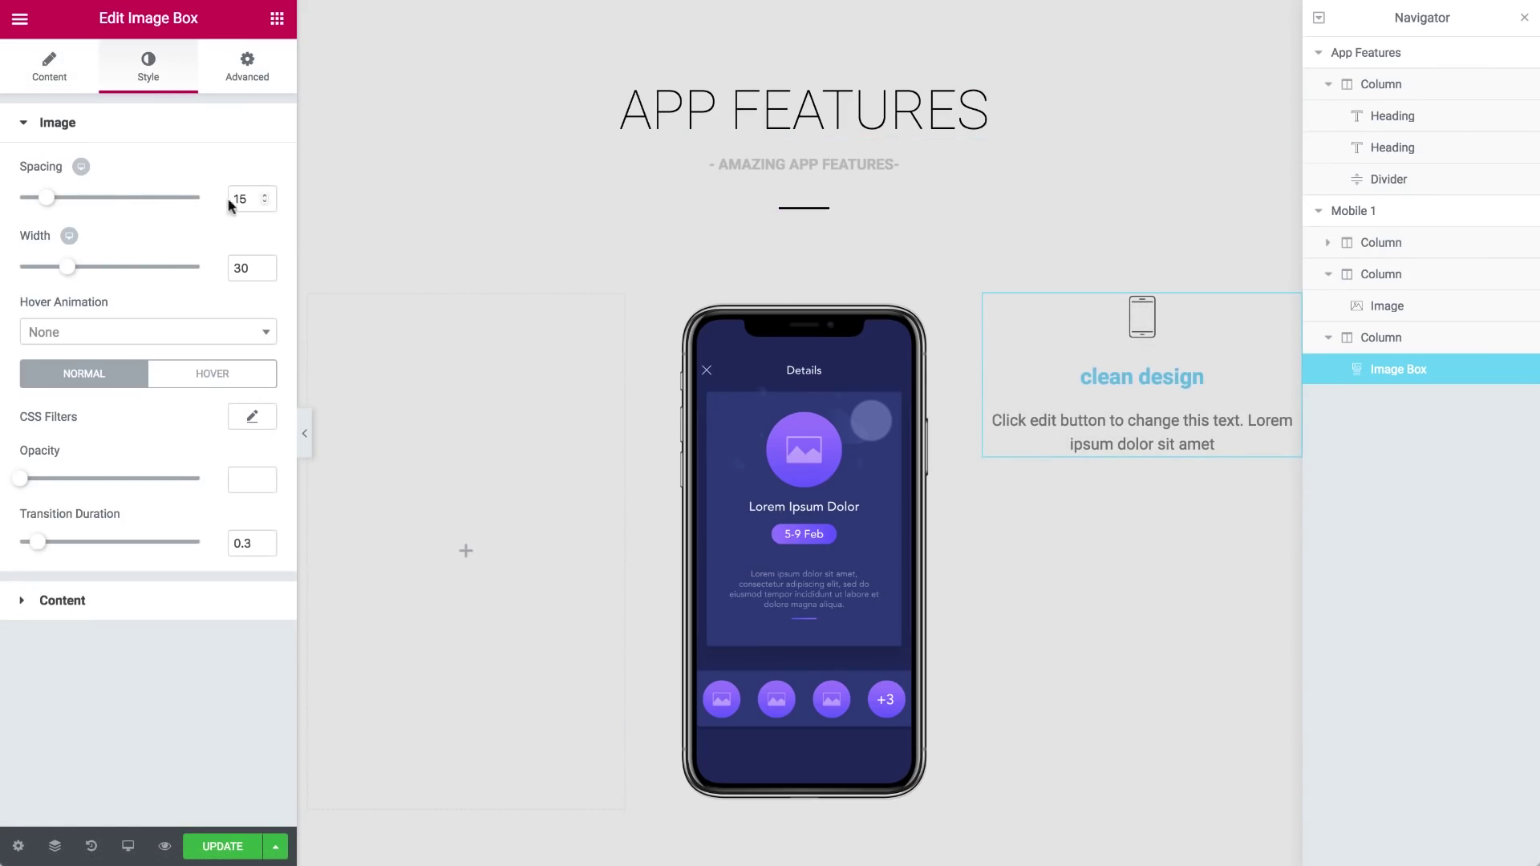
{"action": "left_click_drag", "start_coordinate": [45, 198], "coordinate": [4, 201]}
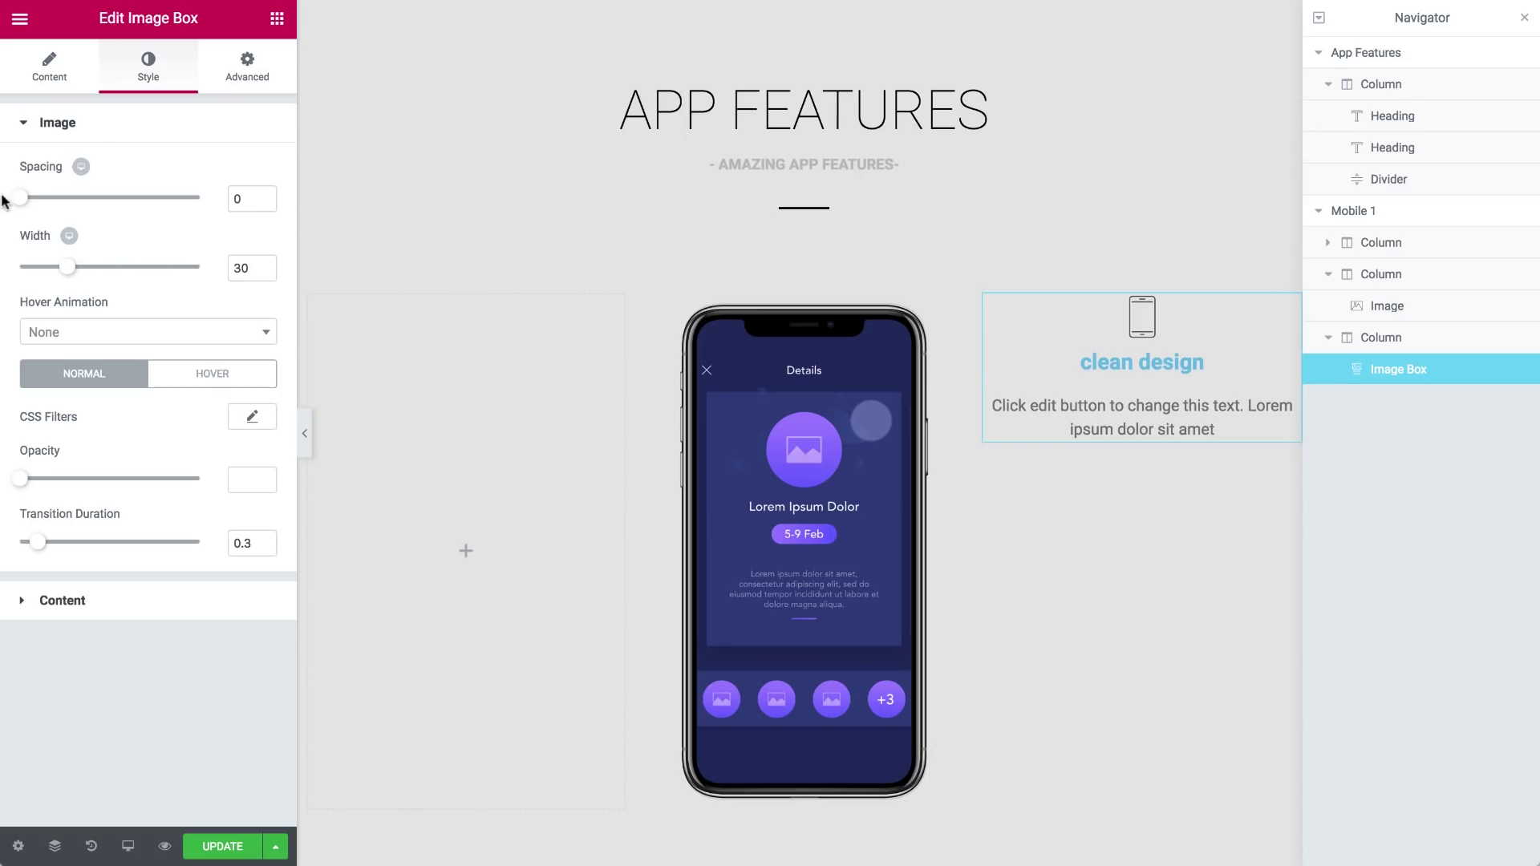
{"action": "double_click", "coordinate": [244, 269]}
{"action": "type", "text": "35"}
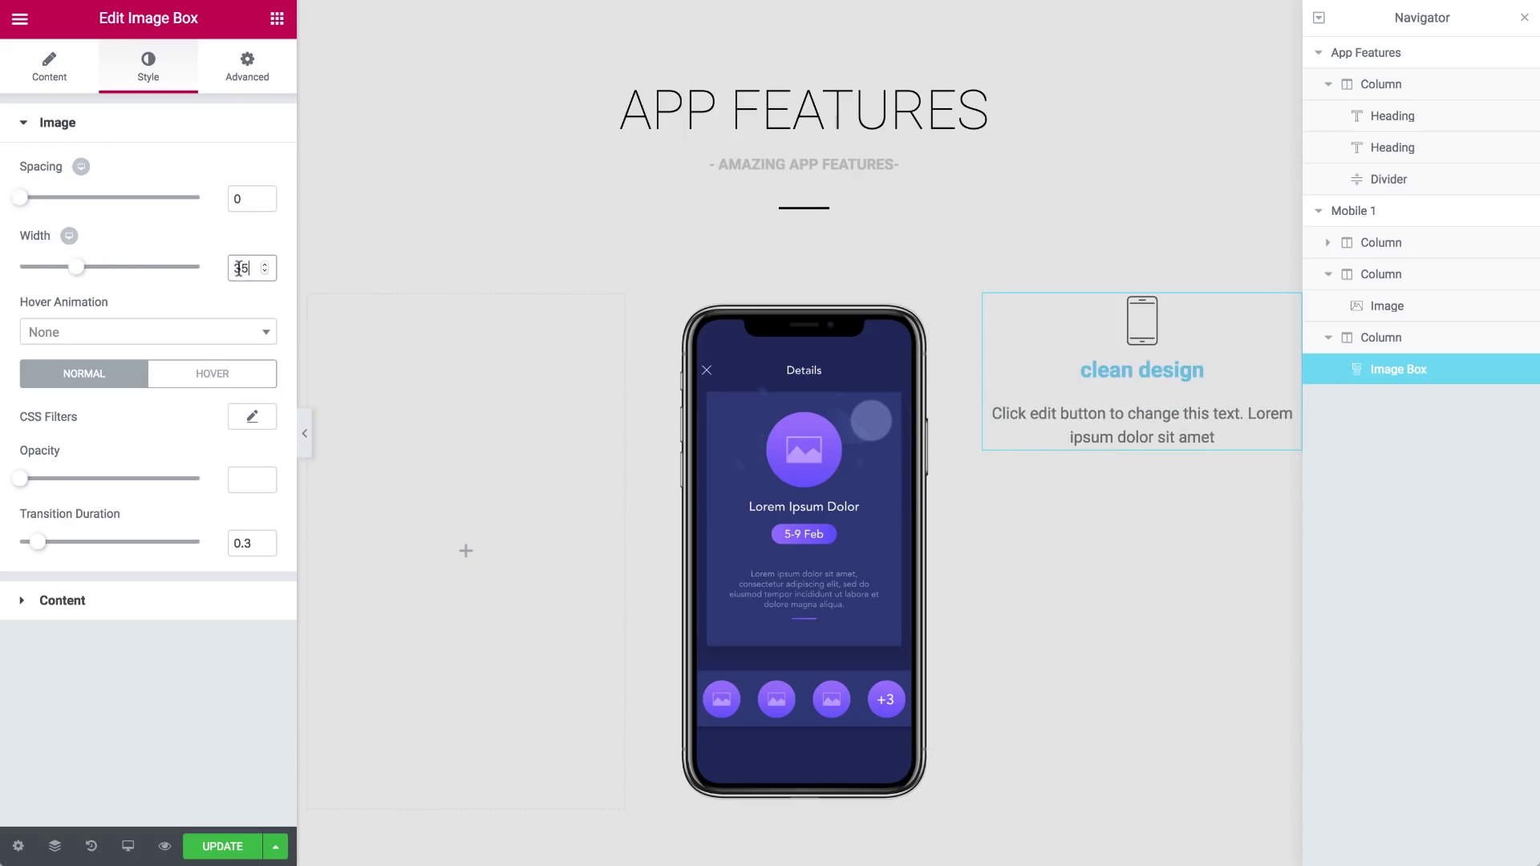
- Colour the image box title magenta
{"action": "left_click", "coordinate": [144, 610]}
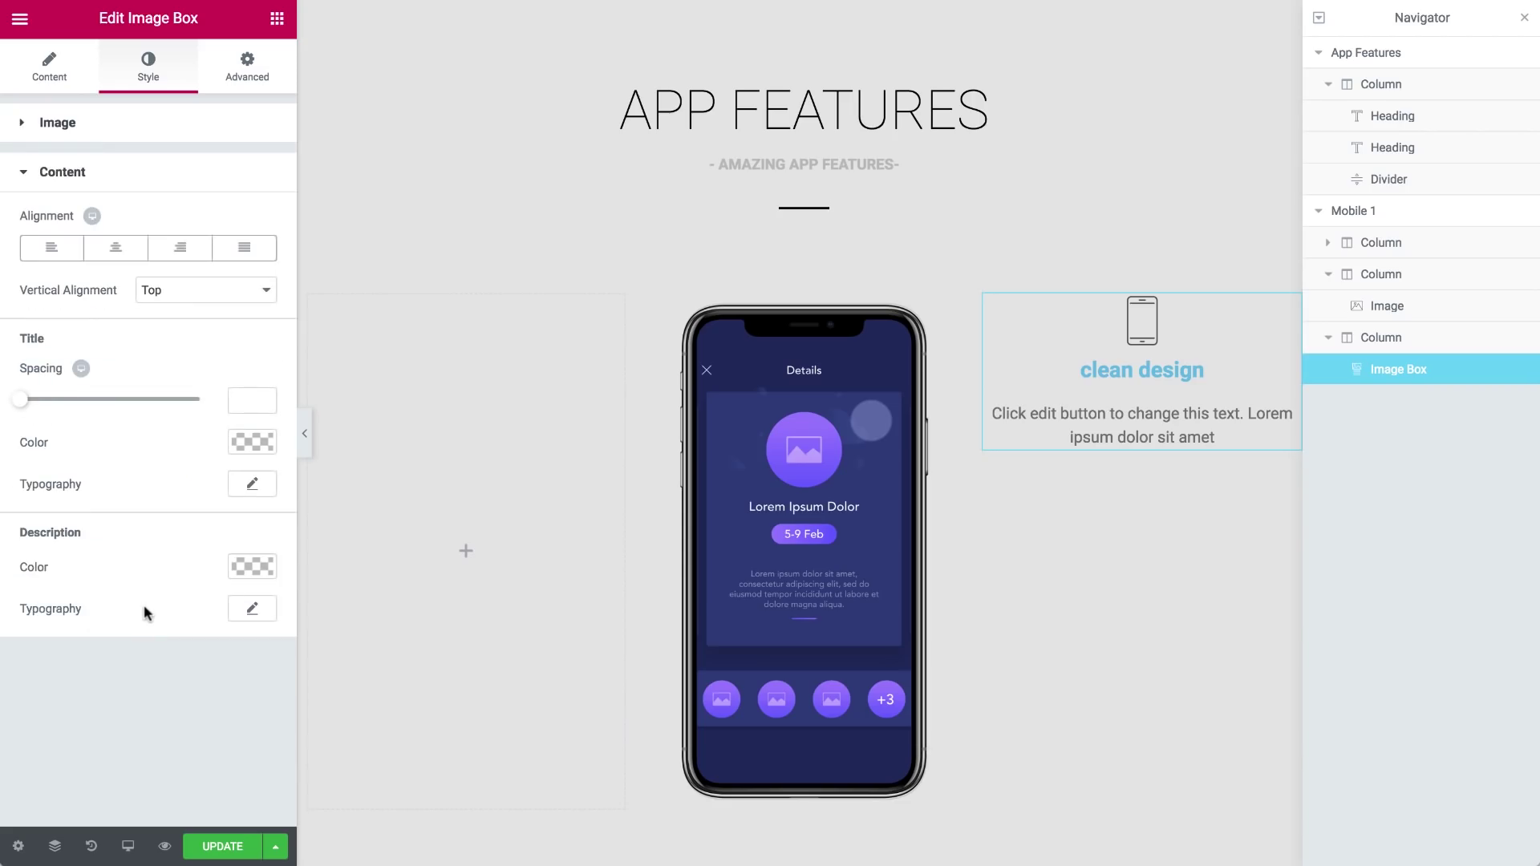
{"action": "left_click", "coordinate": [255, 441]}
{"action": "left_click", "coordinate": [163, 681]}
- Set the image box title's typography to size 28 px, weight 400 and uppercase
{"action": "left_click", "coordinate": [254, 485]}
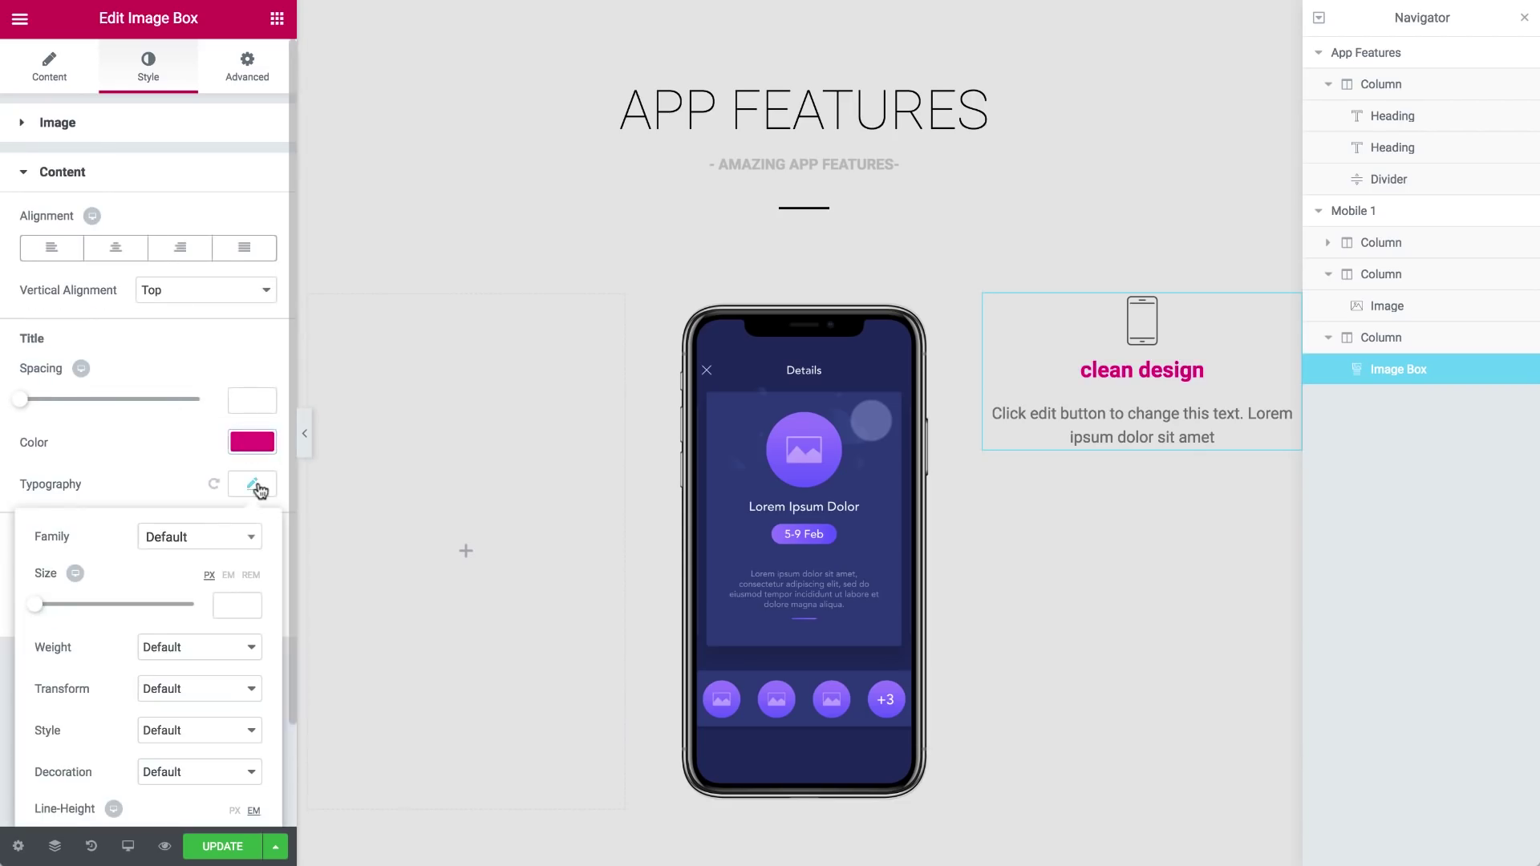
{"action": "scroll", "coordinate": [181, 557], "scroll_direction": "down", "scroll_amount": 1}
{"action": "left_click", "coordinate": [238, 545]}
{"action": "type", "text": "28"}
{"action": "left_click", "coordinate": [192, 586]}
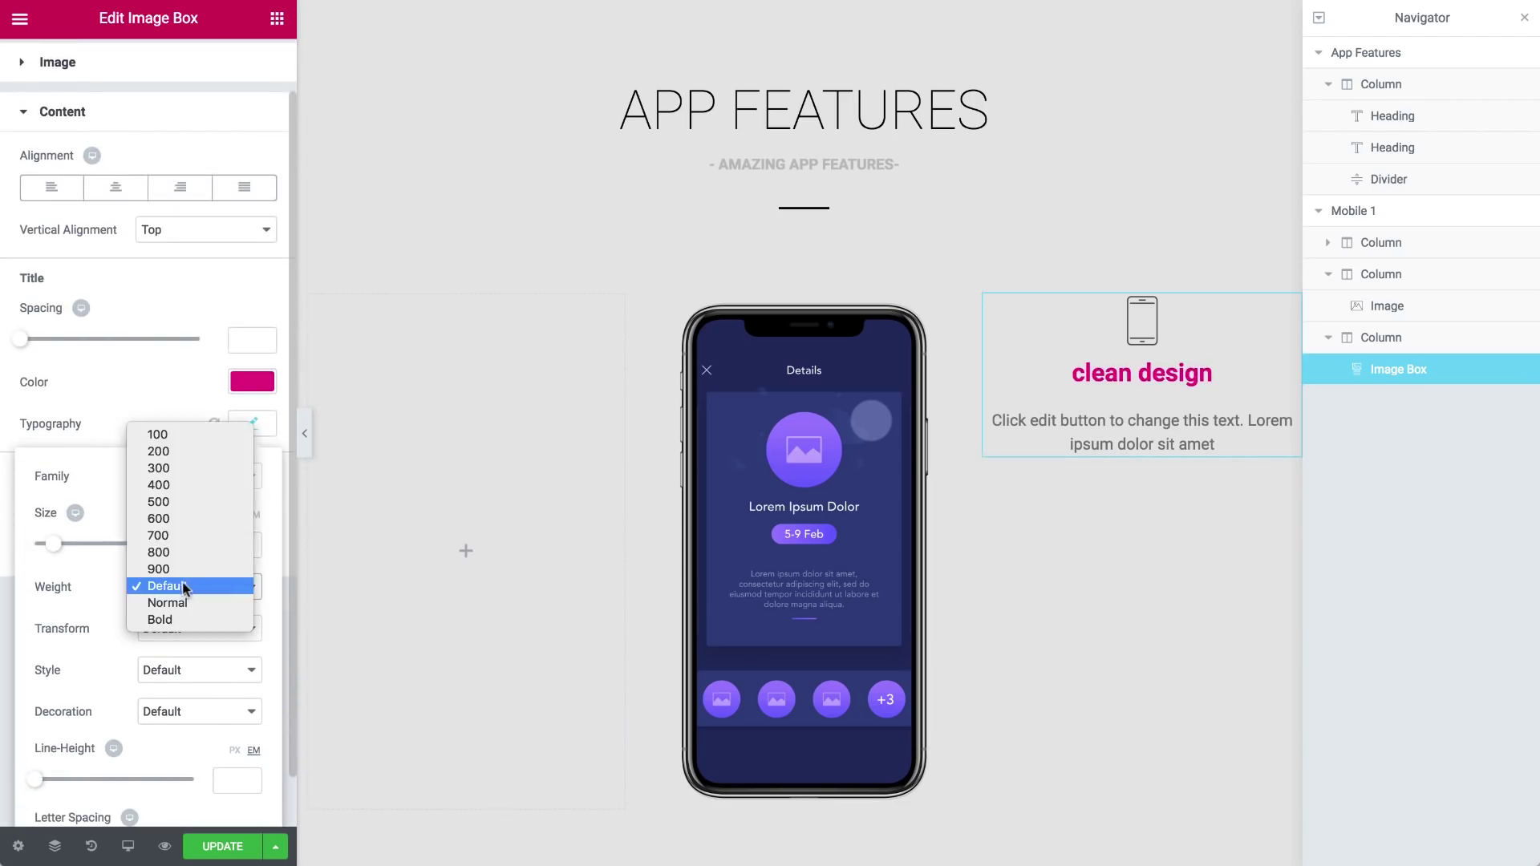
{"action": "left_click", "coordinate": [181, 484]}
{"action": "left_click", "coordinate": [220, 628]}
{"action": "left_click", "coordinate": [193, 638]}
{"action": "left_click", "coordinate": [252, 423]}
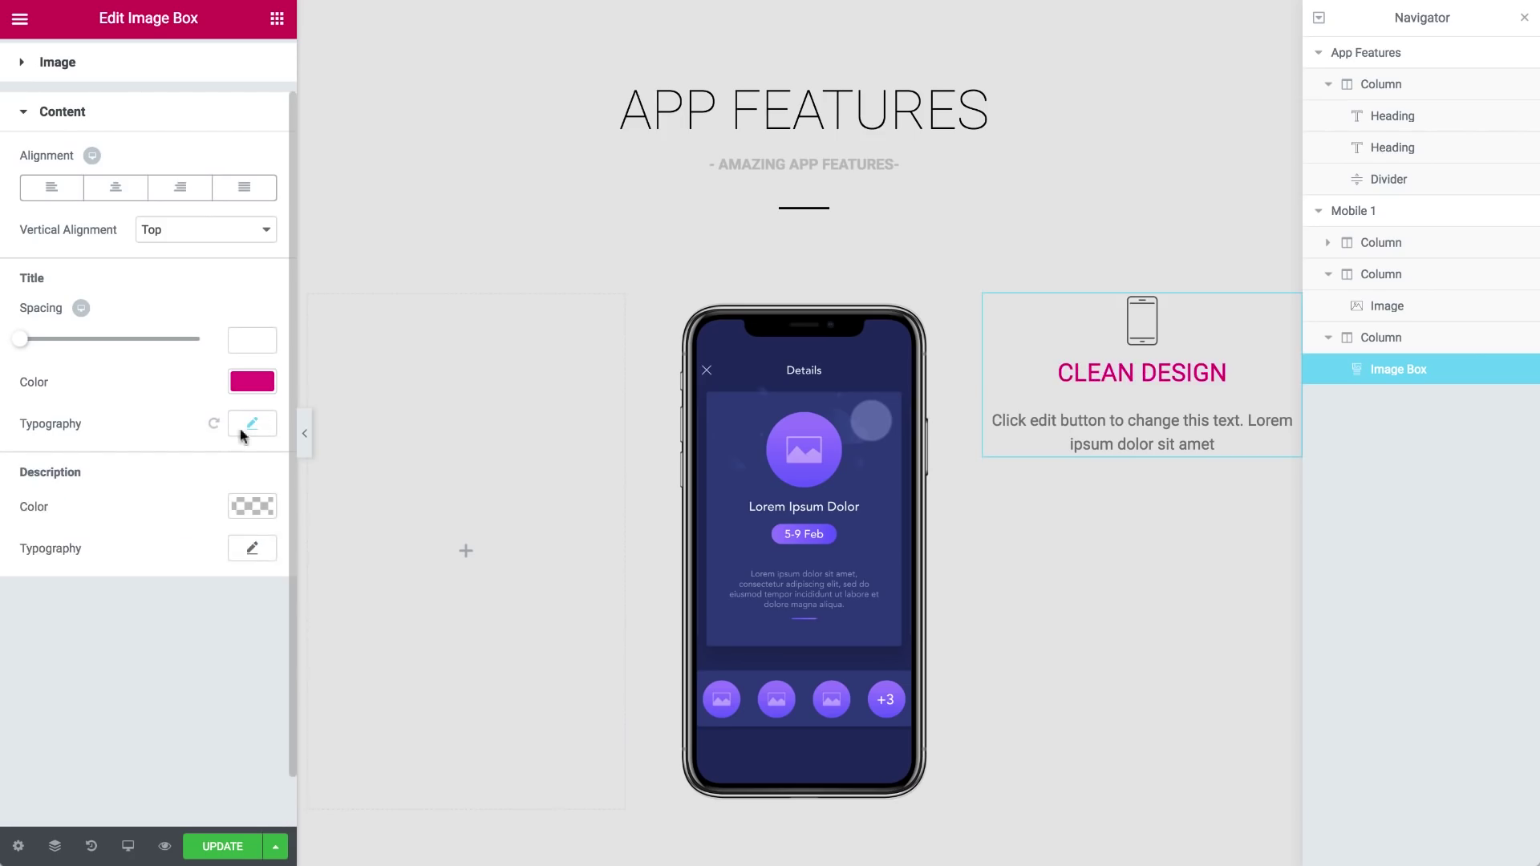
- Colour the image box description light grey
{"action": "left_click", "coordinate": [251, 506]}
{"action": "left_click", "coordinate": [56, 742]}
{"action": "left_click", "coordinate": [252, 505]}
- Set the image box description's typography to size 15 px, weight 300 and line height 1.6 em
{"action": "left_click", "coordinate": [252, 605]}
{"action": "scroll", "coordinate": [252, 605], "scroll_direction": "down", "scroll_amount": 2}
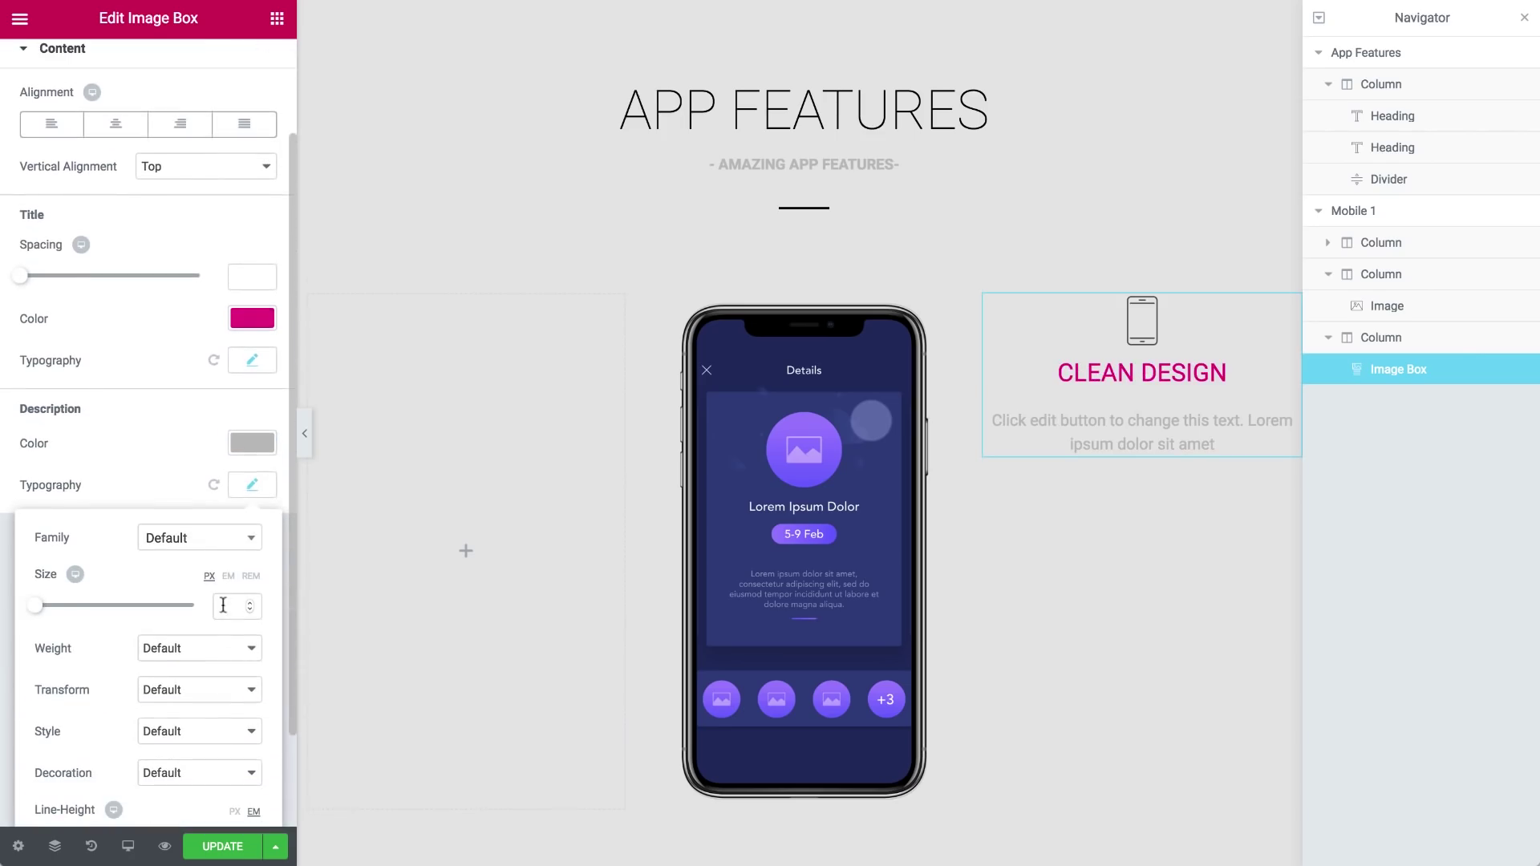
{"action": "left_click", "coordinate": [232, 607]}
{"action": "type", "text": "15"}
{"action": "left_click", "coordinate": [200, 648]}
{"action": "left_click", "coordinate": [171, 540]}
{"action": "scroll", "coordinate": [138, 724], "scroll_direction": "down", "scroll_amount": 1}
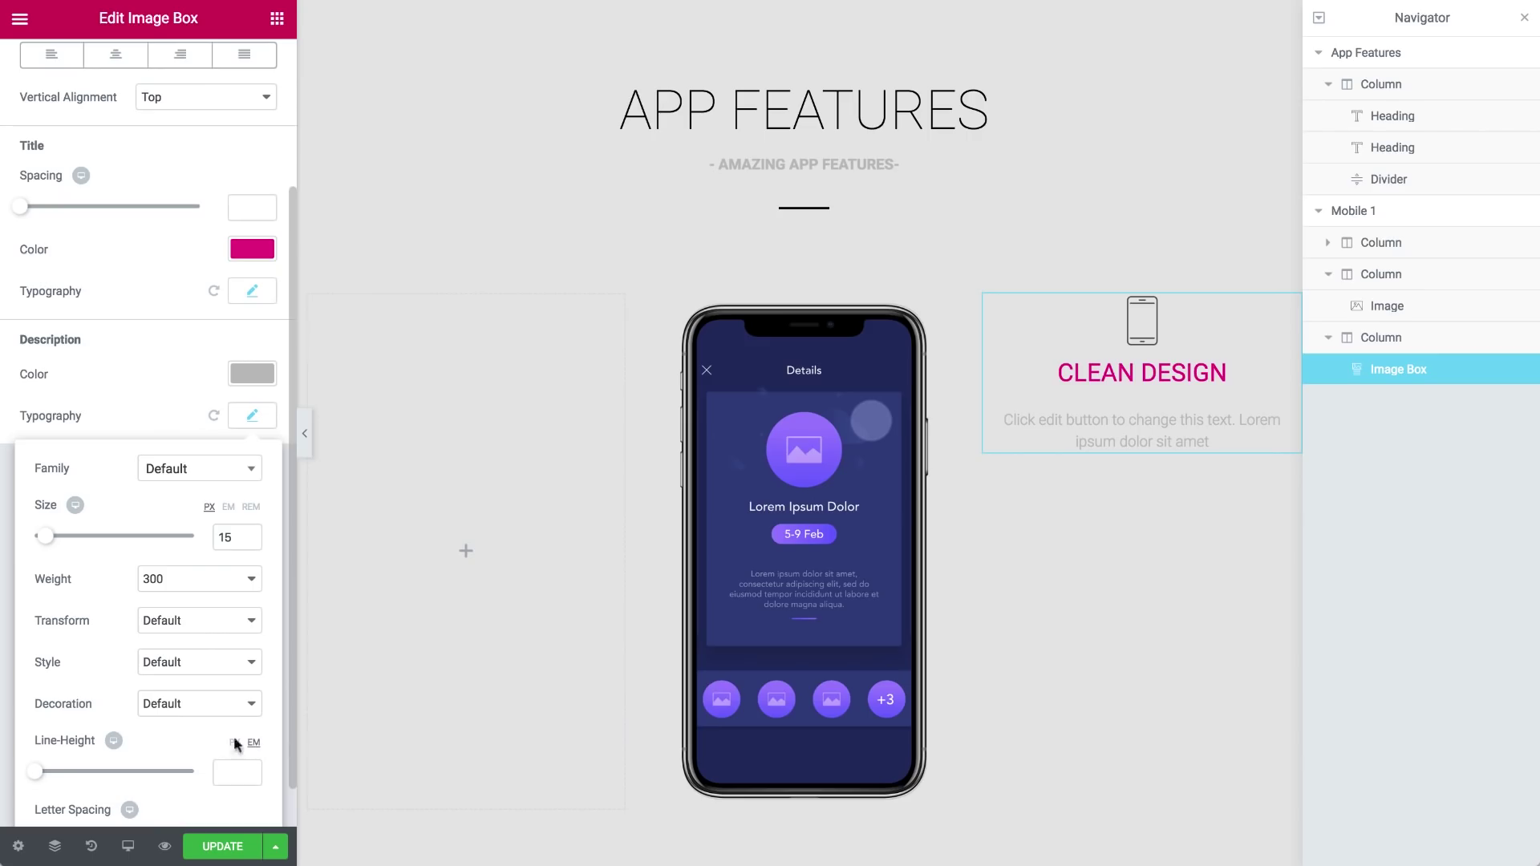
{"action": "left_click", "coordinate": [227, 772]}
{"action": "type", "text": "1.6"}
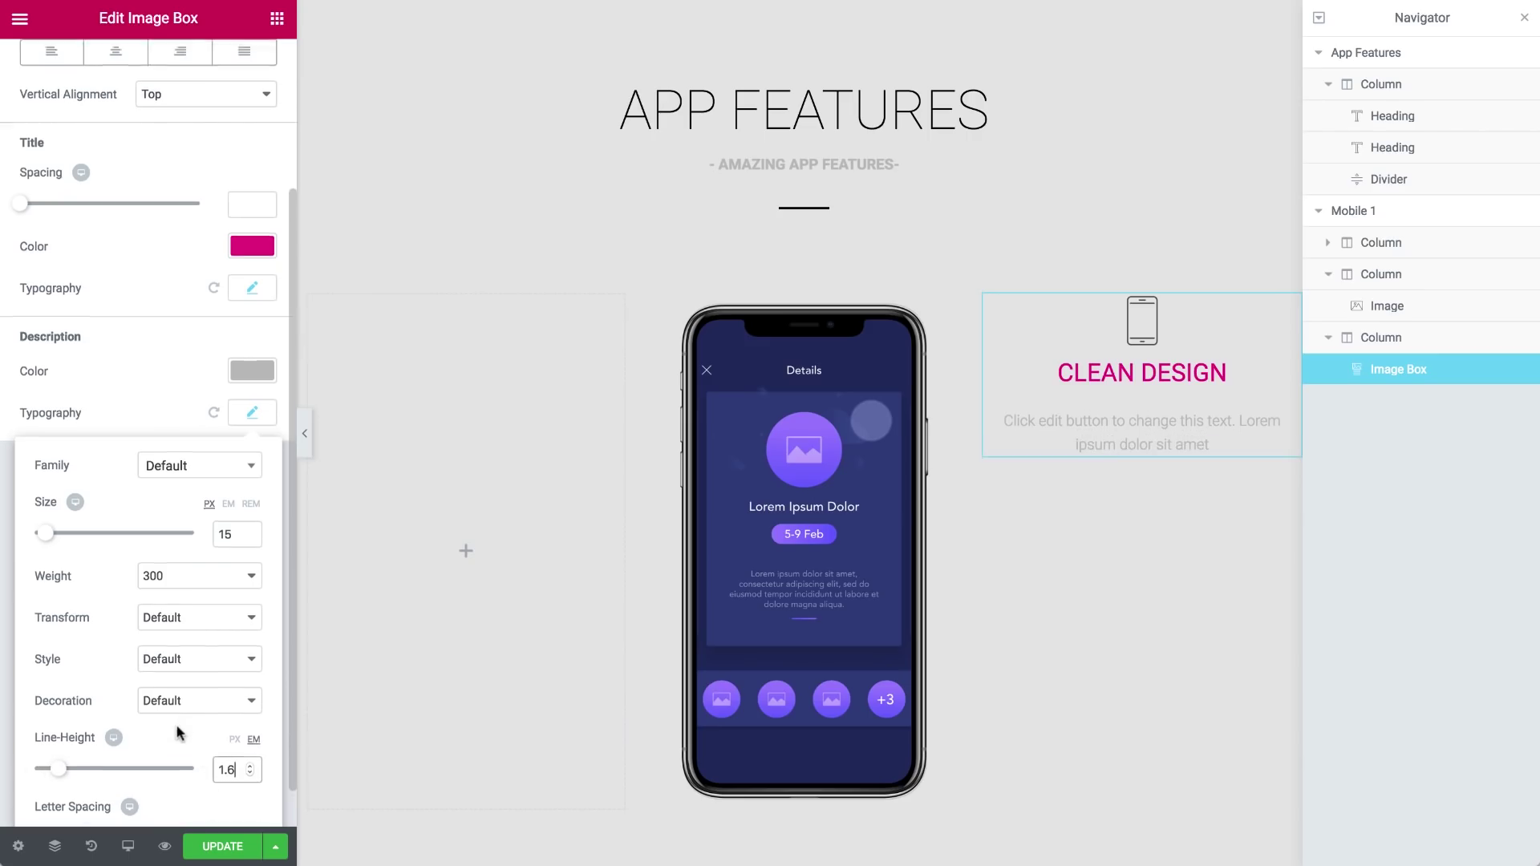
{"action": "scroll", "coordinate": [178, 730], "scroll_direction": "down", "scroll_amount": 1}
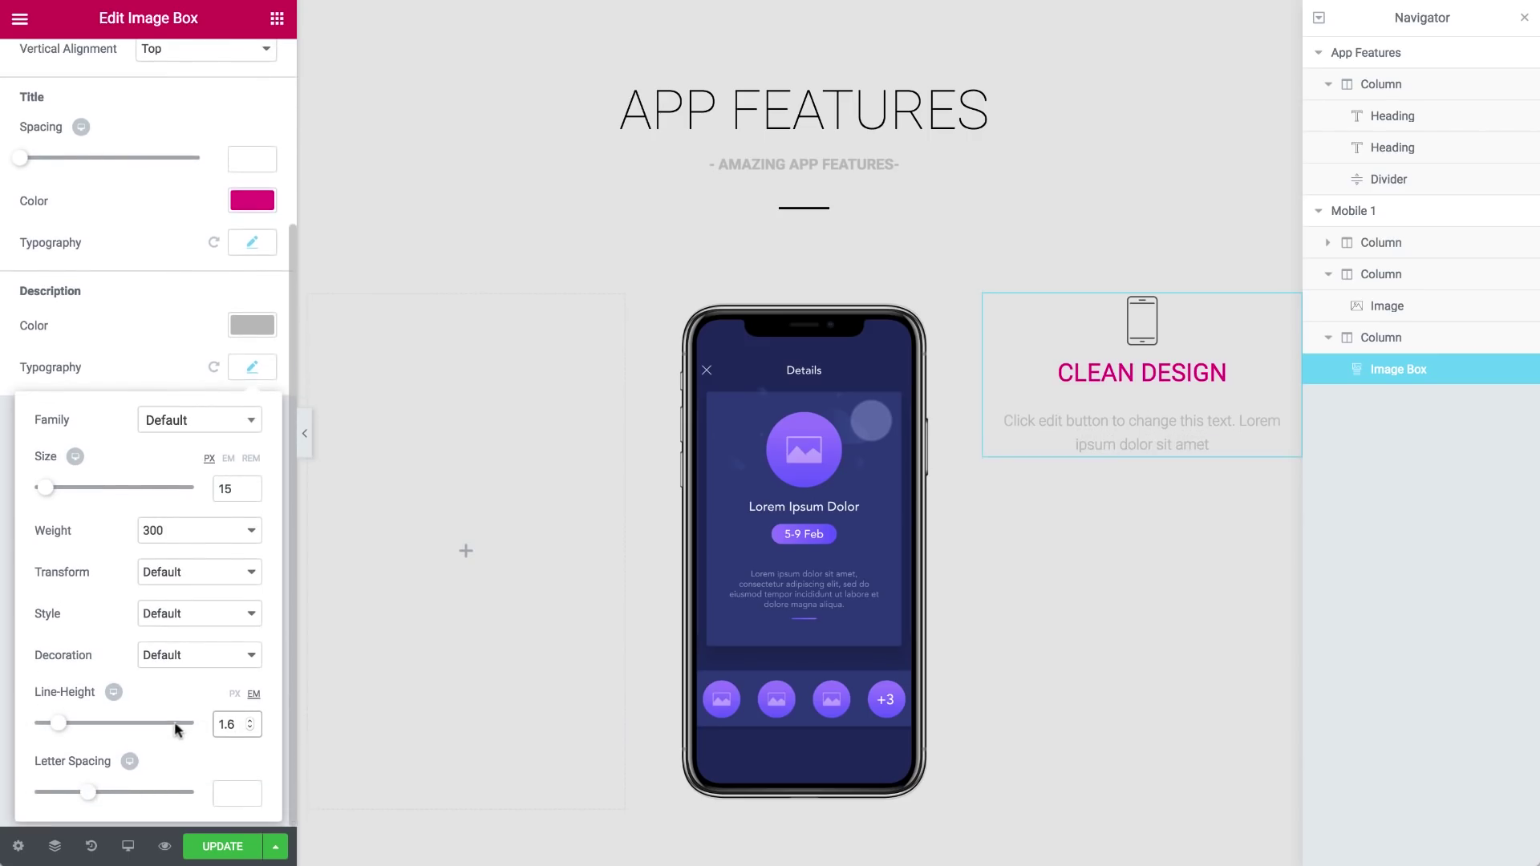
{"action": "left_click", "coordinate": [248, 372]}
- Add an Image widget below the image box in the third column and fill it with arc1.png
{"action": "left_click", "coordinate": [276, 17]}
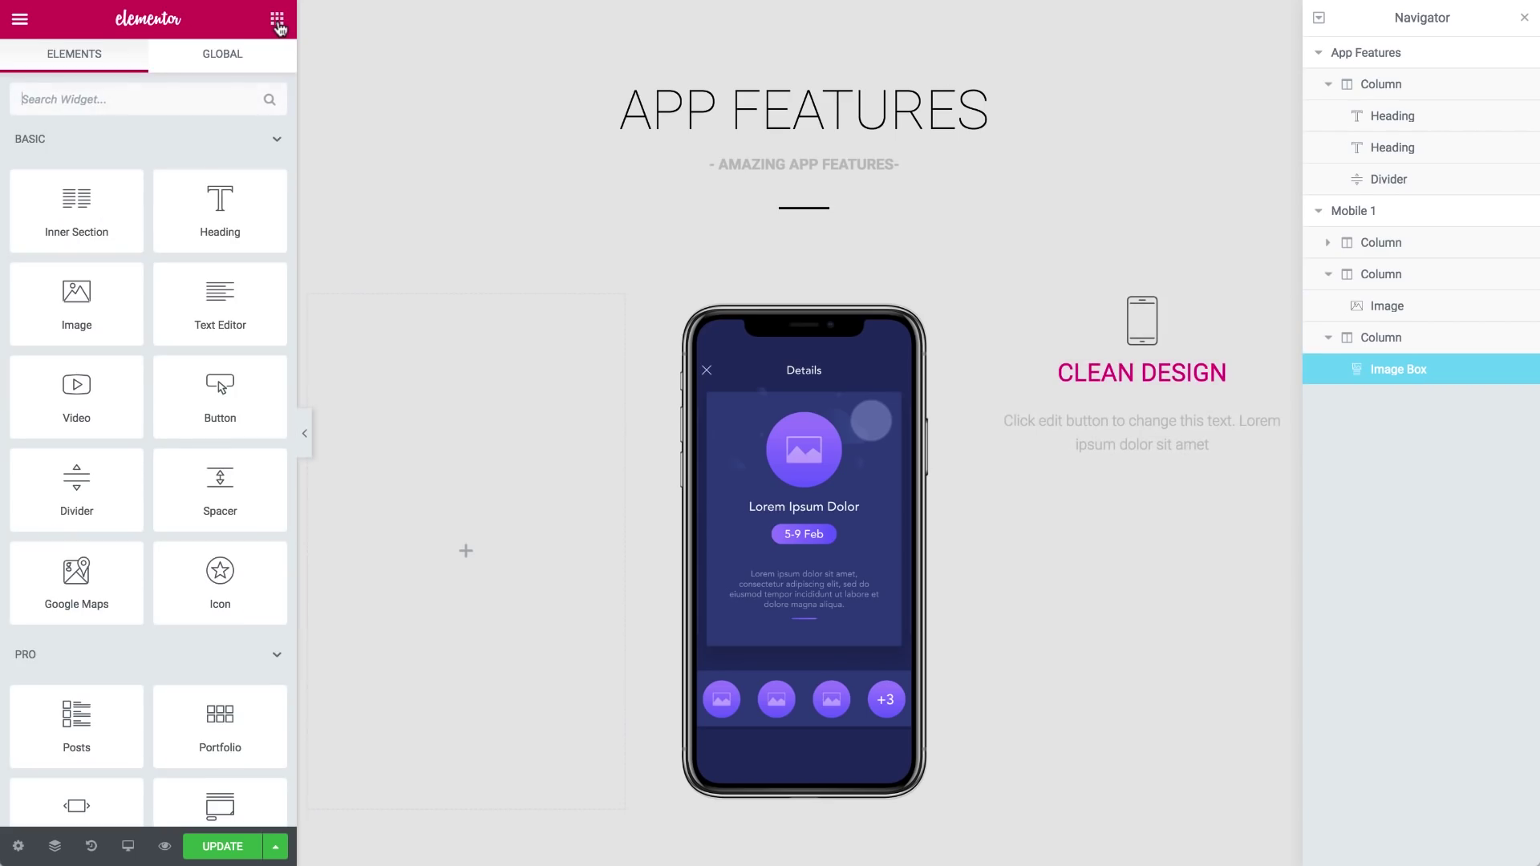
{"action": "left_click_drag", "start_coordinate": [65, 300], "coordinate": [1139, 477]}
{"action": "left_click", "coordinate": [113, 244]}
{"action": "left_click", "coordinate": [722, 385]}
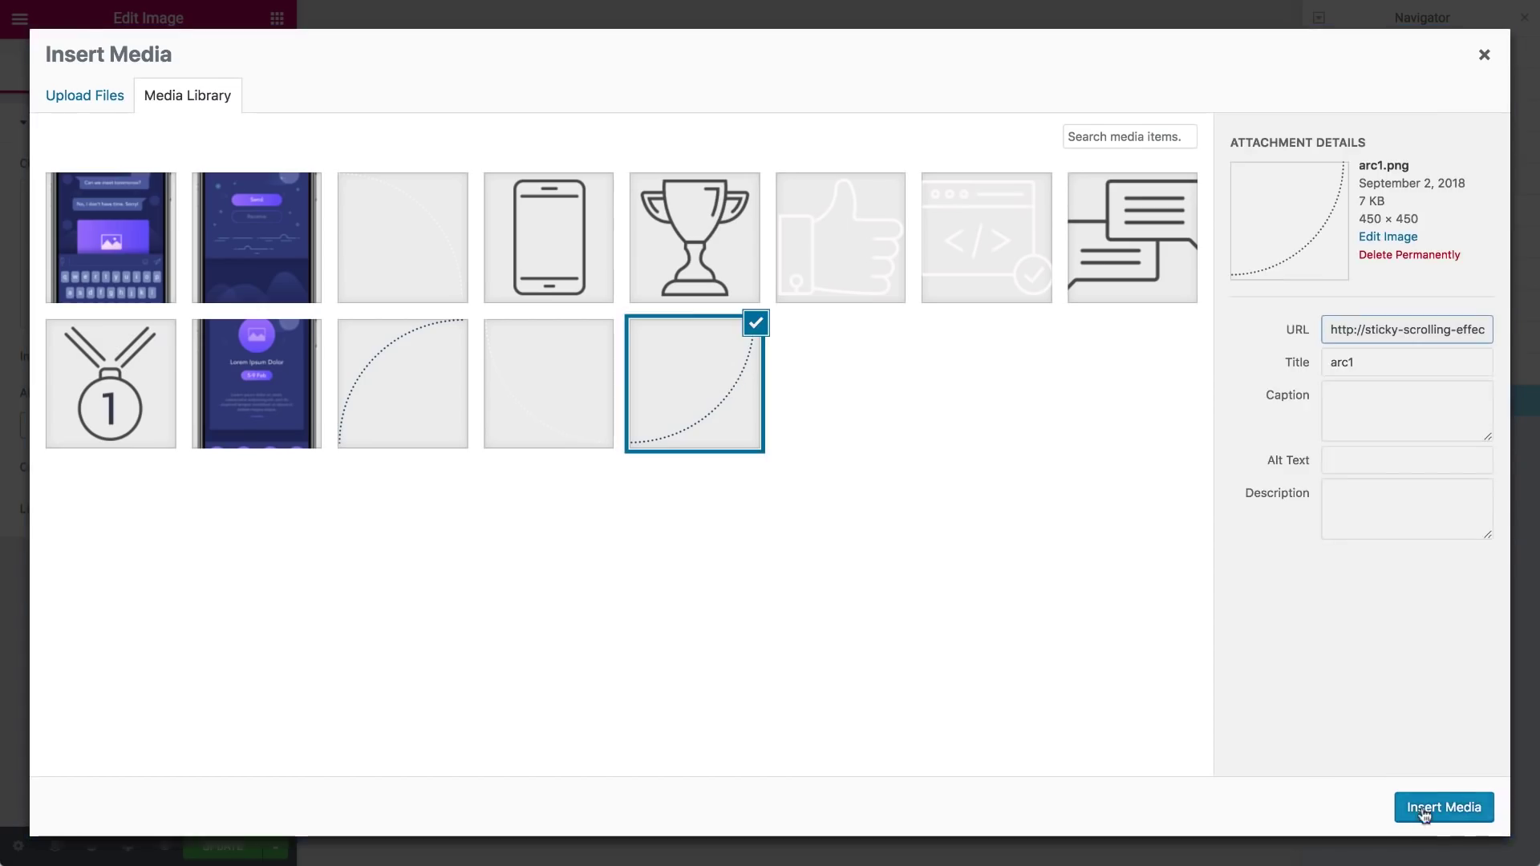
{"action": "left_click", "coordinate": [1425, 810]}
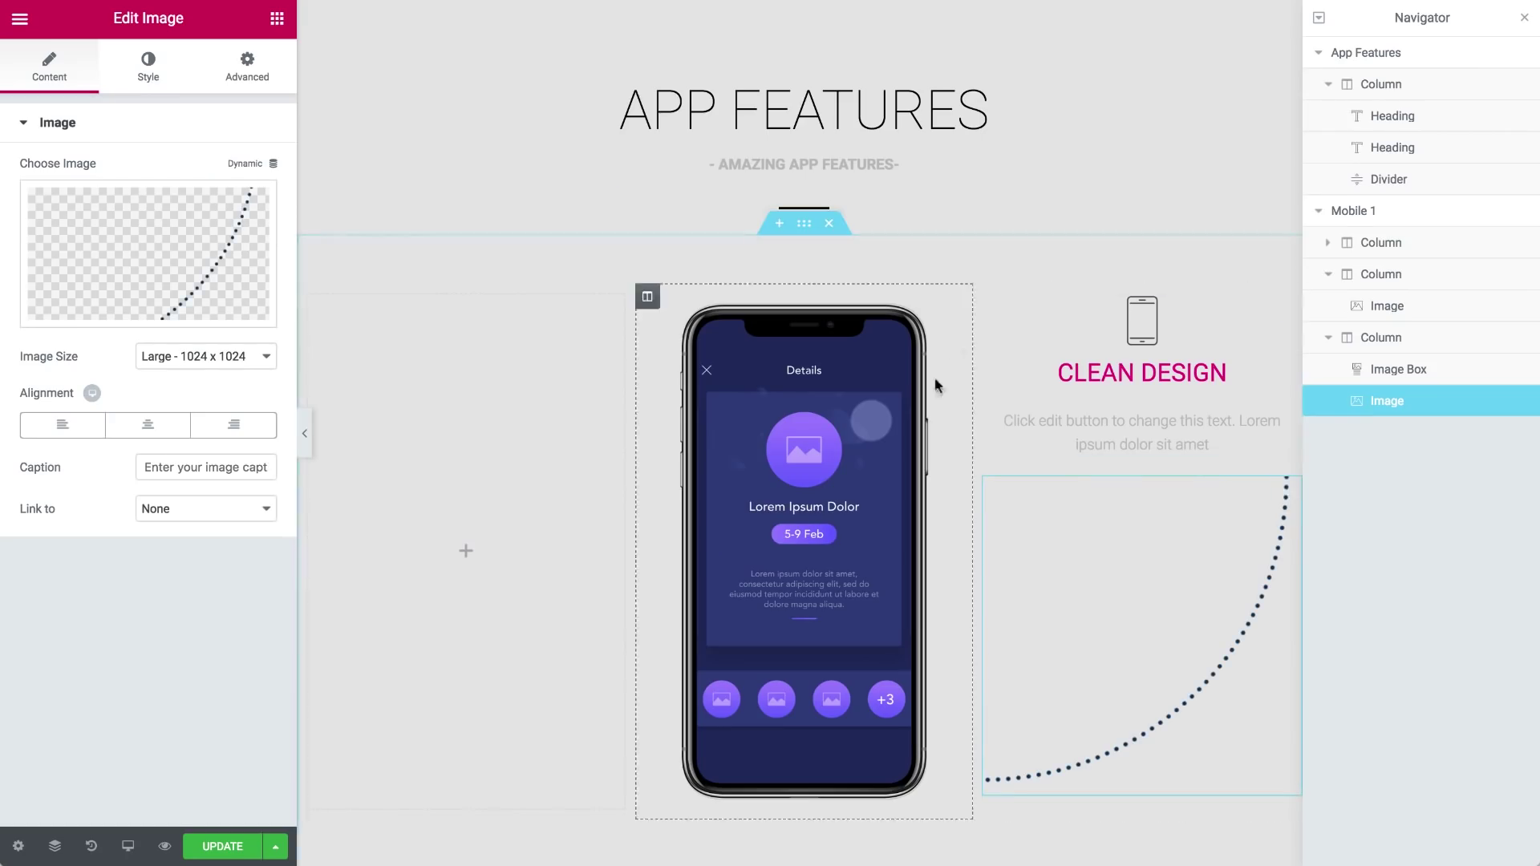
- Set the dotted arc image's width to 52% and align it left
{"action": "left_click", "coordinate": [145, 74]}
{"action": "left_click_drag", "start_coordinate": [16, 198], "coordinate": [96, 198]}
{"action": "type", "text": "52"}
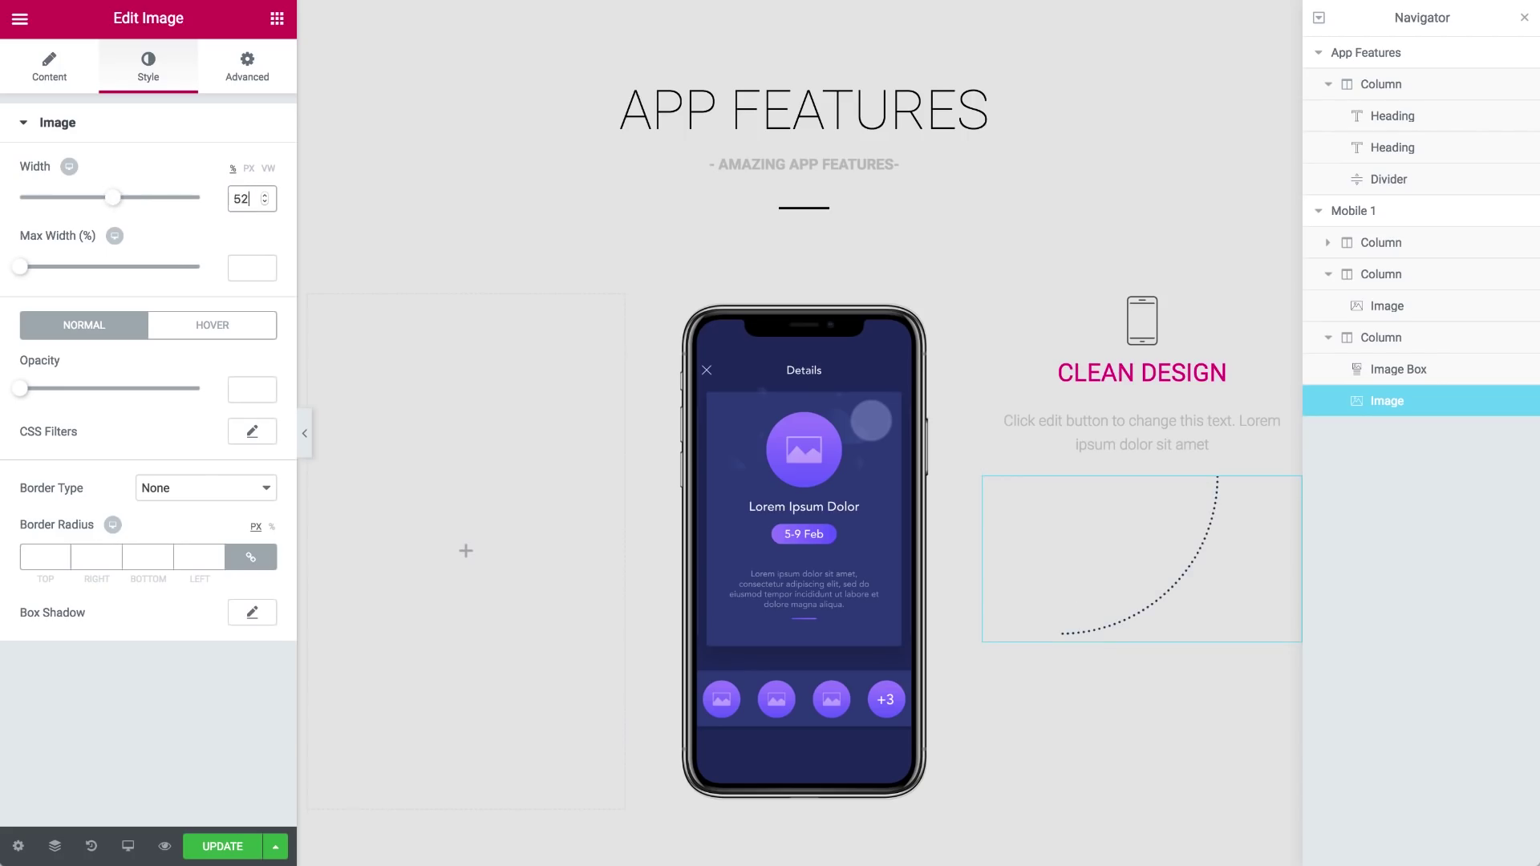
{"action": "left_click", "coordinate": [49, 68]}
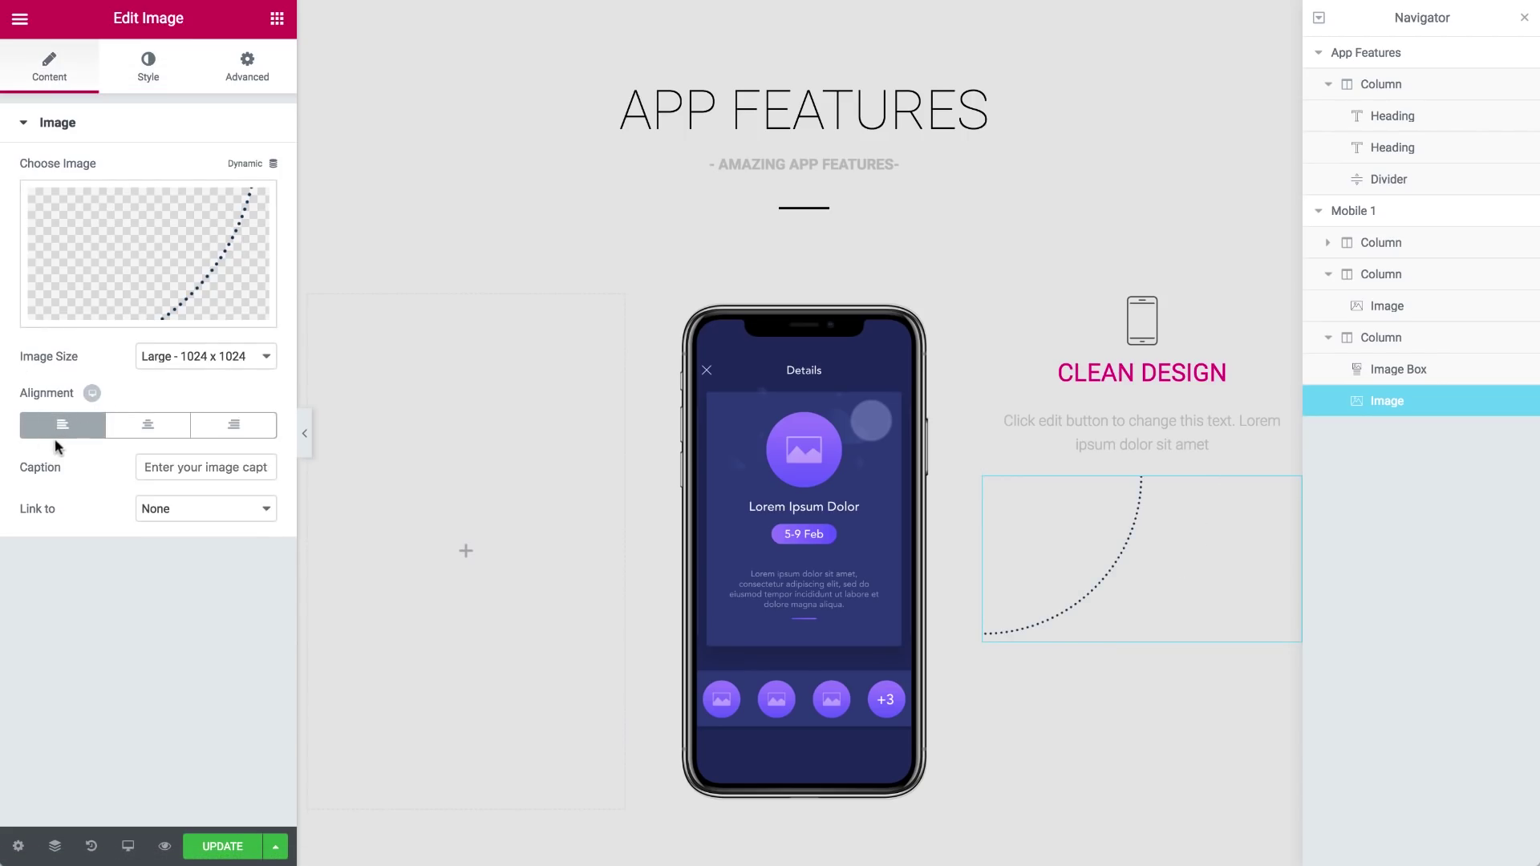
- Set the third column's padding to 30 px on all sides
{"action": "left_click", "coordinate": [1413, 347]}
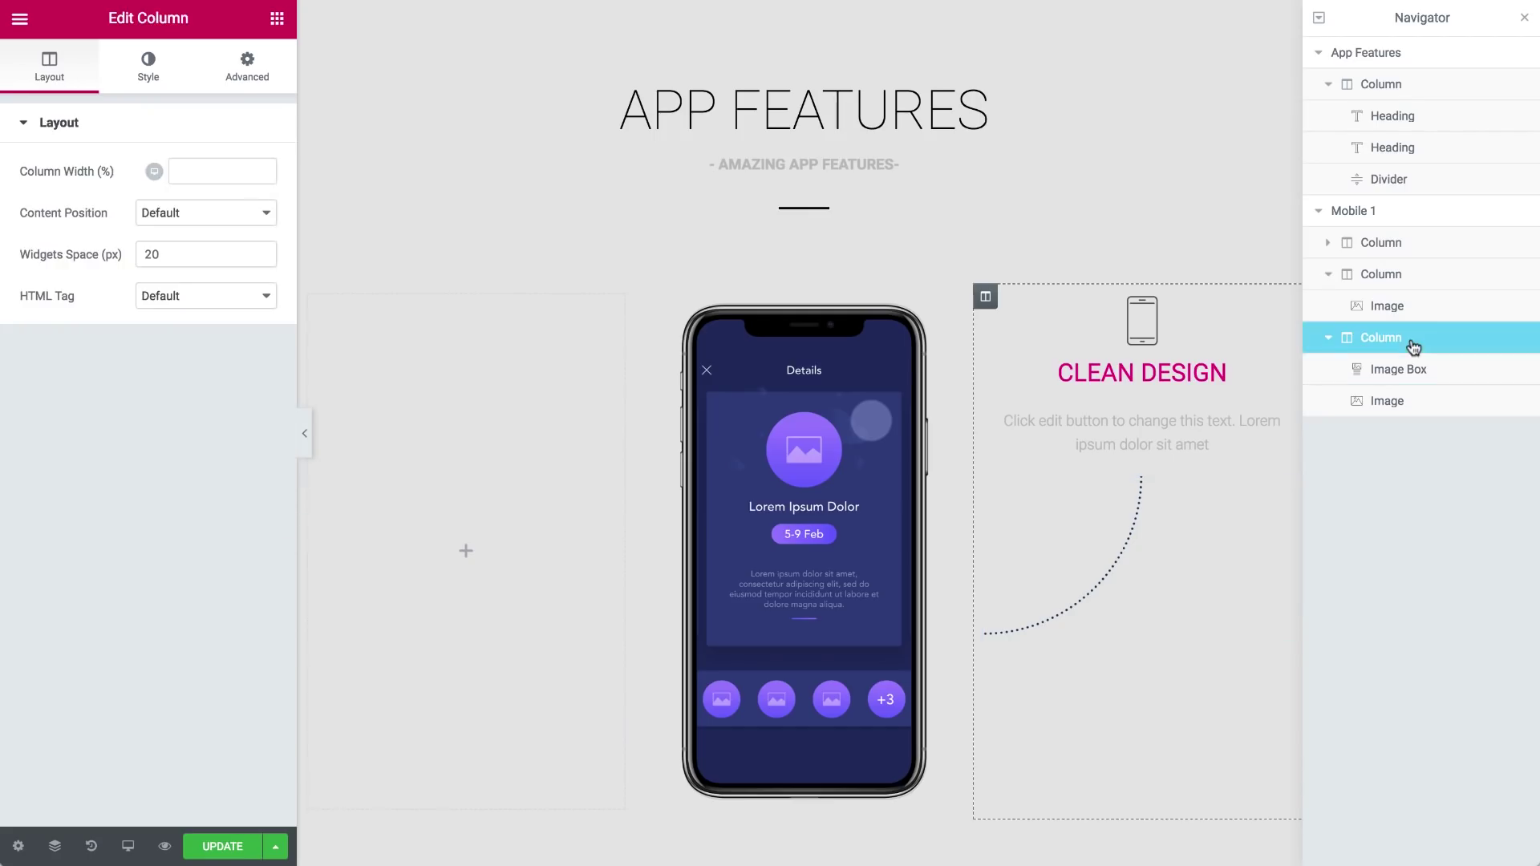
{"action": "left_click", "coordinate": [230, 86]}
{"action": "left_click", "coordinate": [45, 281]}
{"action": "type", "text": "30"}
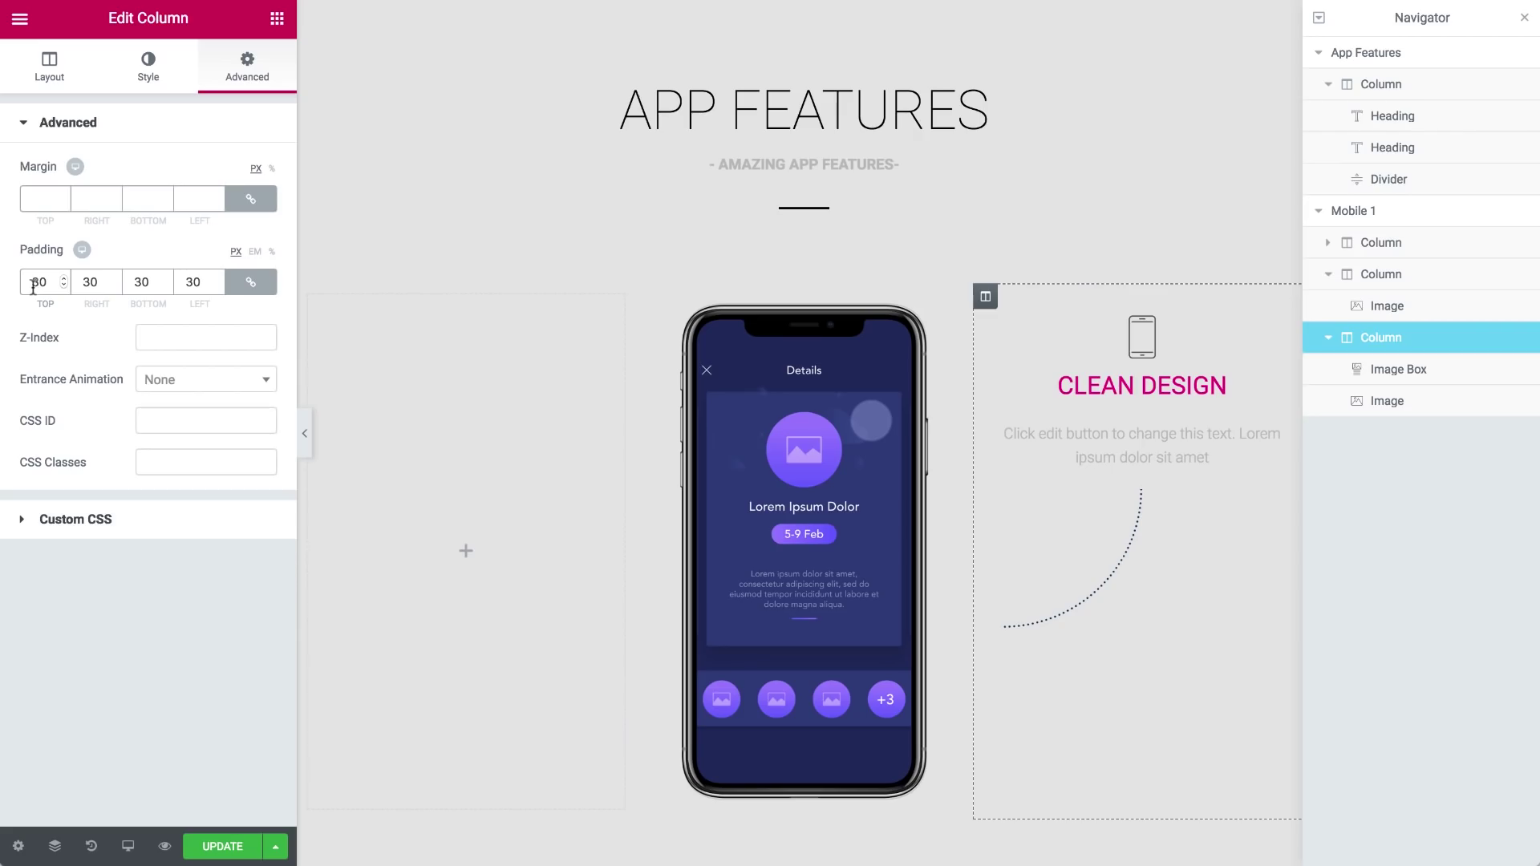
- Give the image box a Fade In Right entrance animation with Fast duration and a 200 ms delay
{"action": "left_click", "coordinate": [1124, 423]}
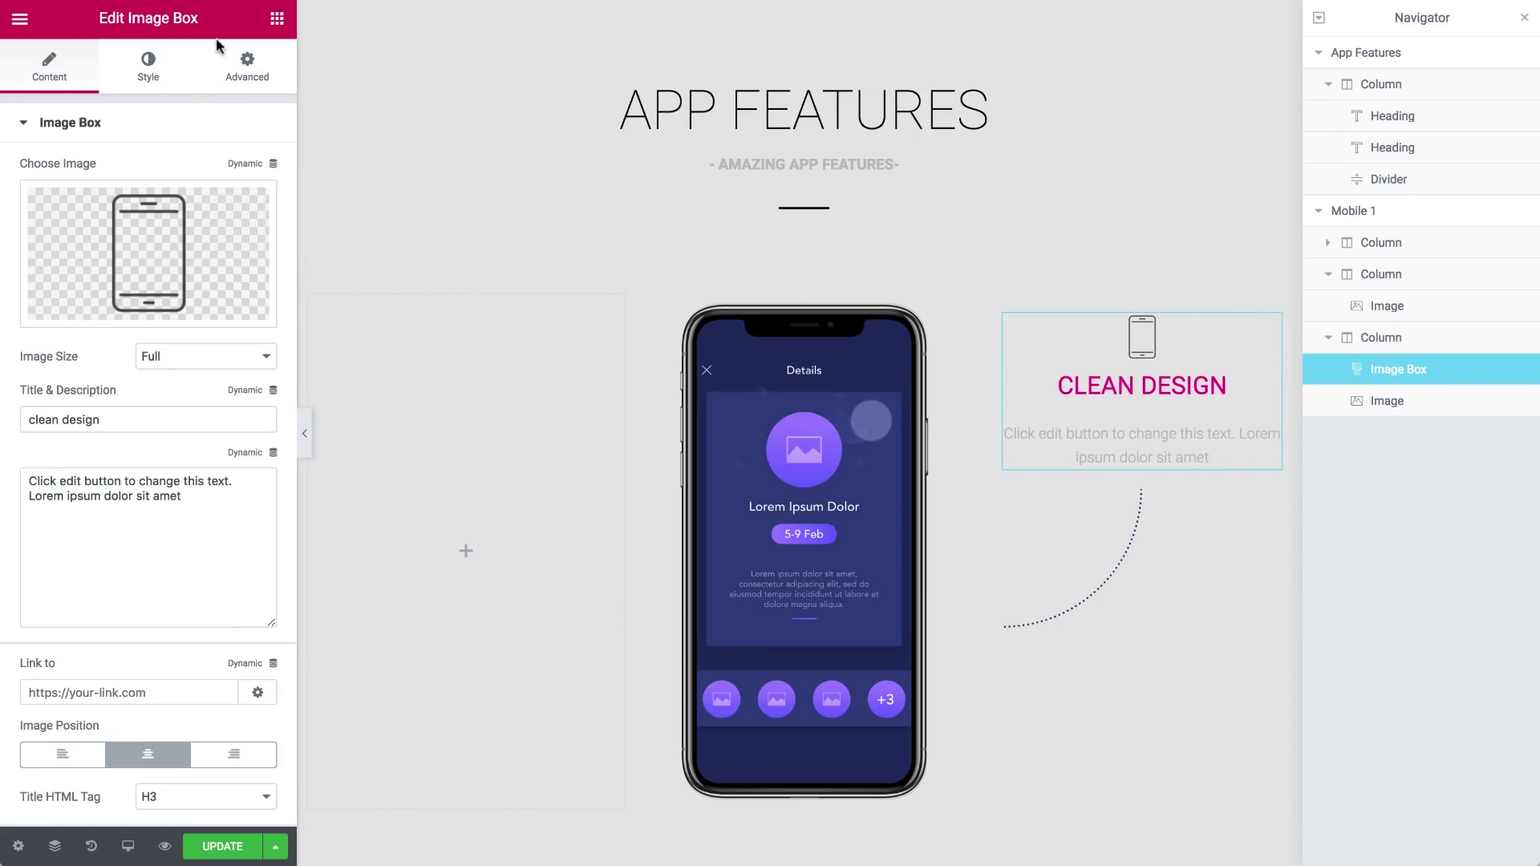
{"action": "left_click", "coordinate": [243, 75]}
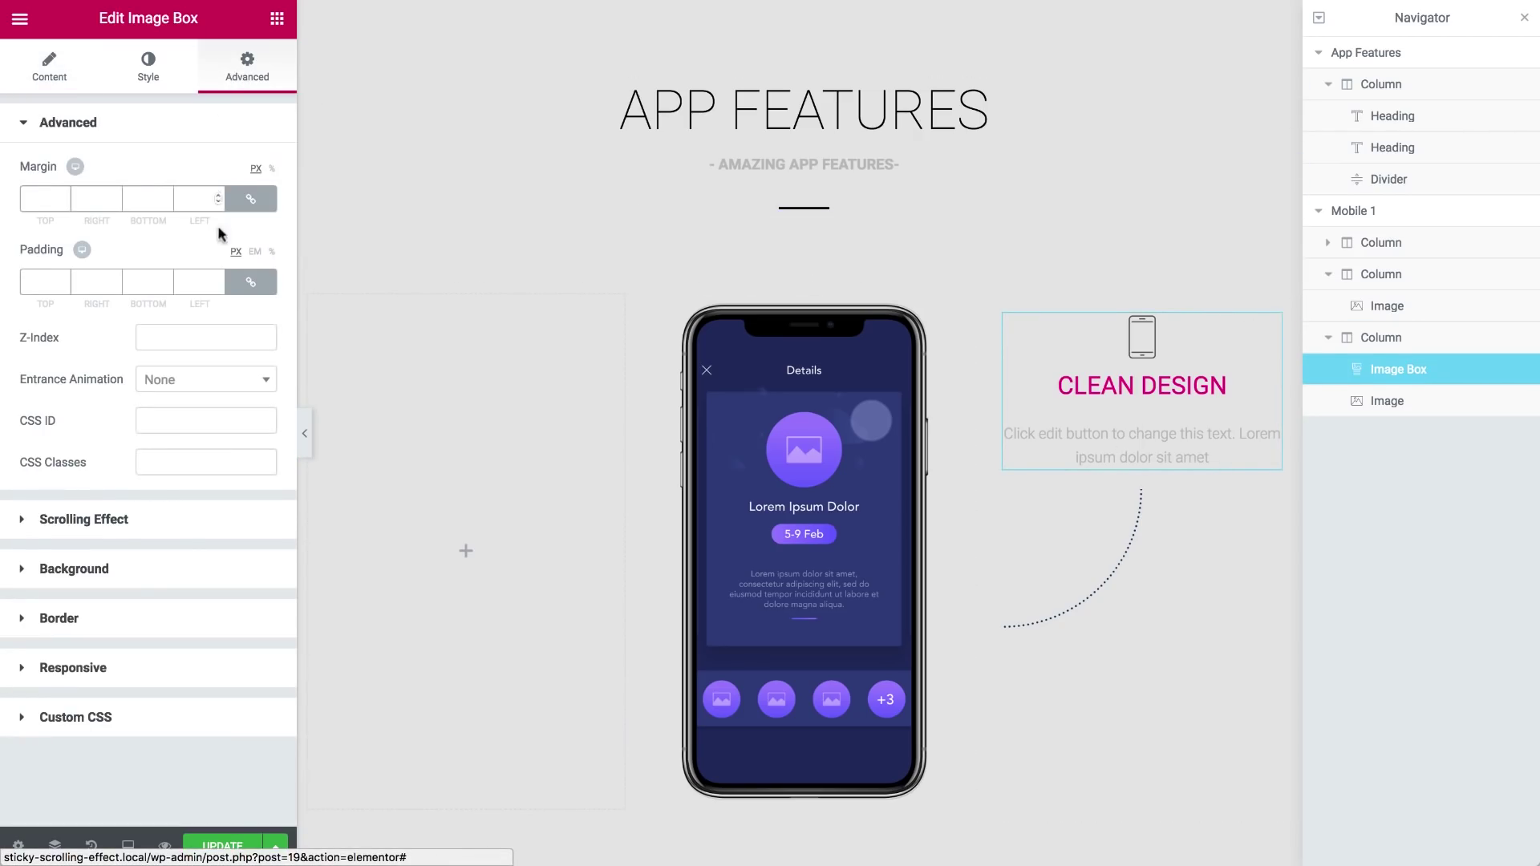
{"action": "left_click", "coordinate": [181, 380]}
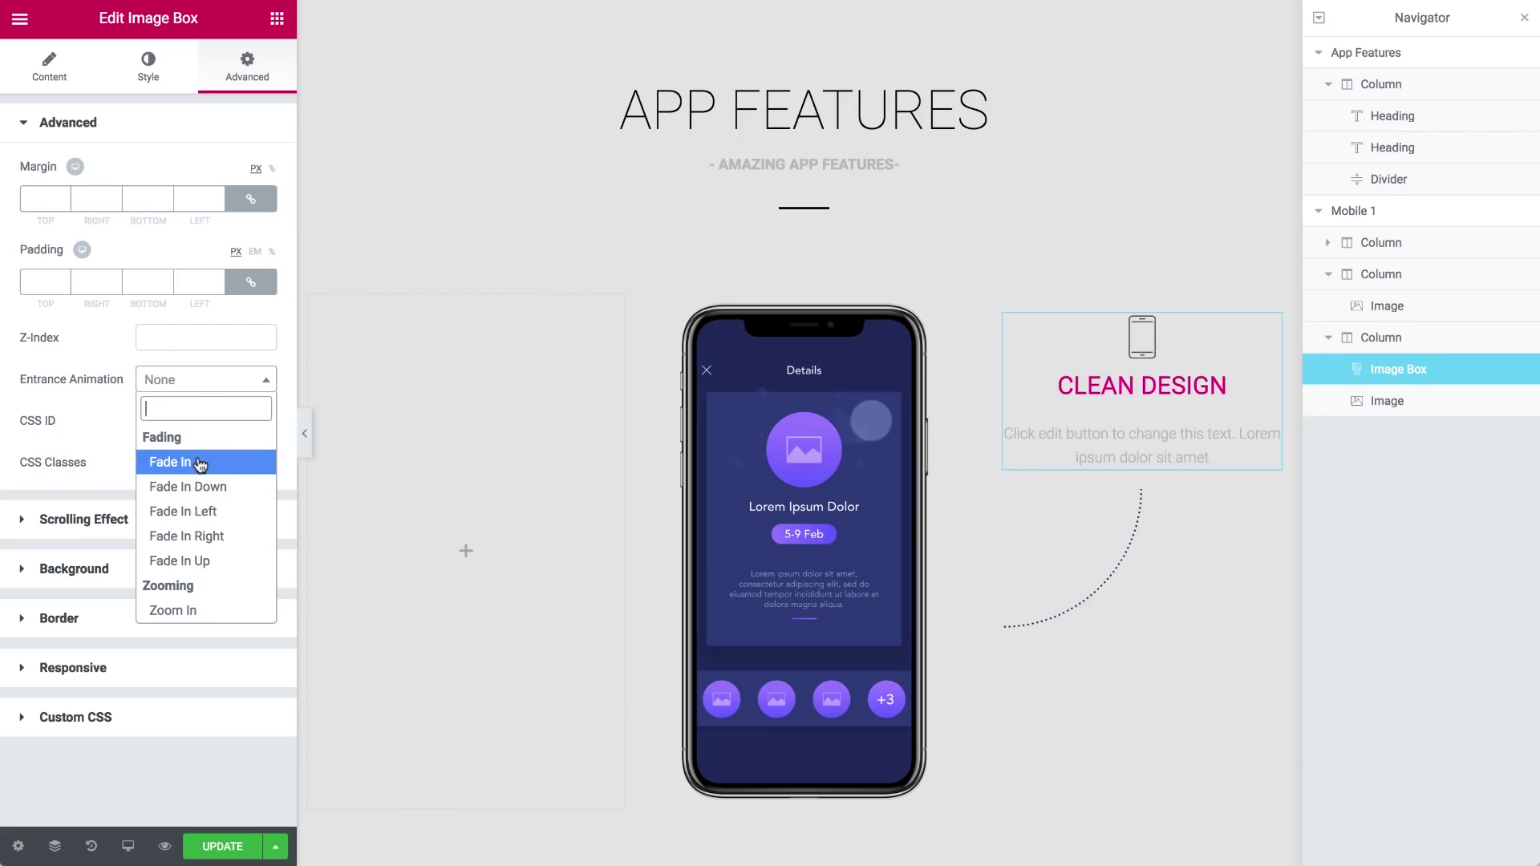
{"action": "left_click", "coordinate": [200, 536]}
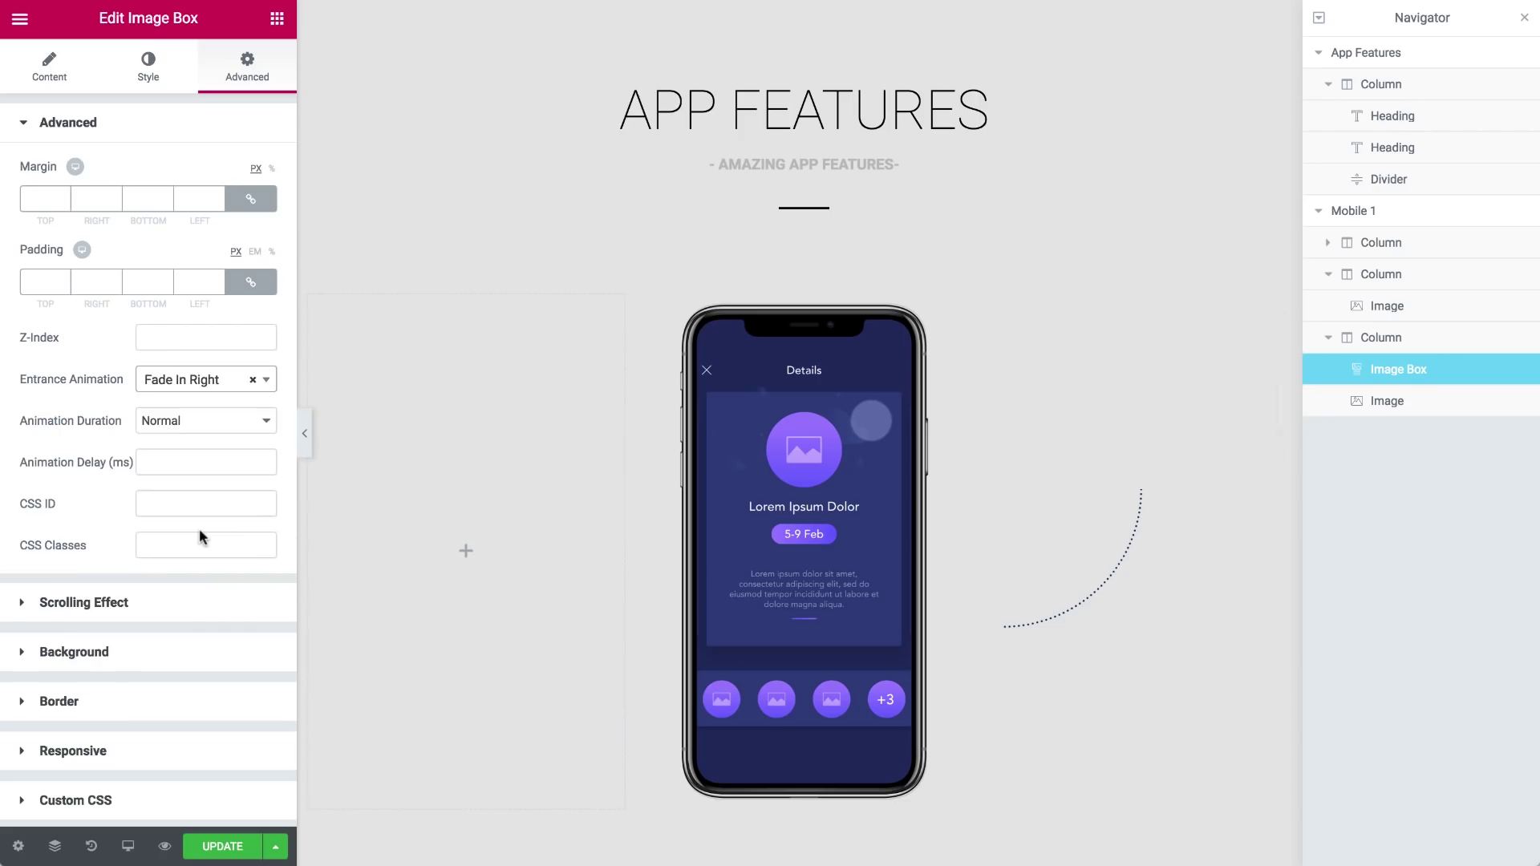
{"action": "left_click", "coordinate": [185, 422]}
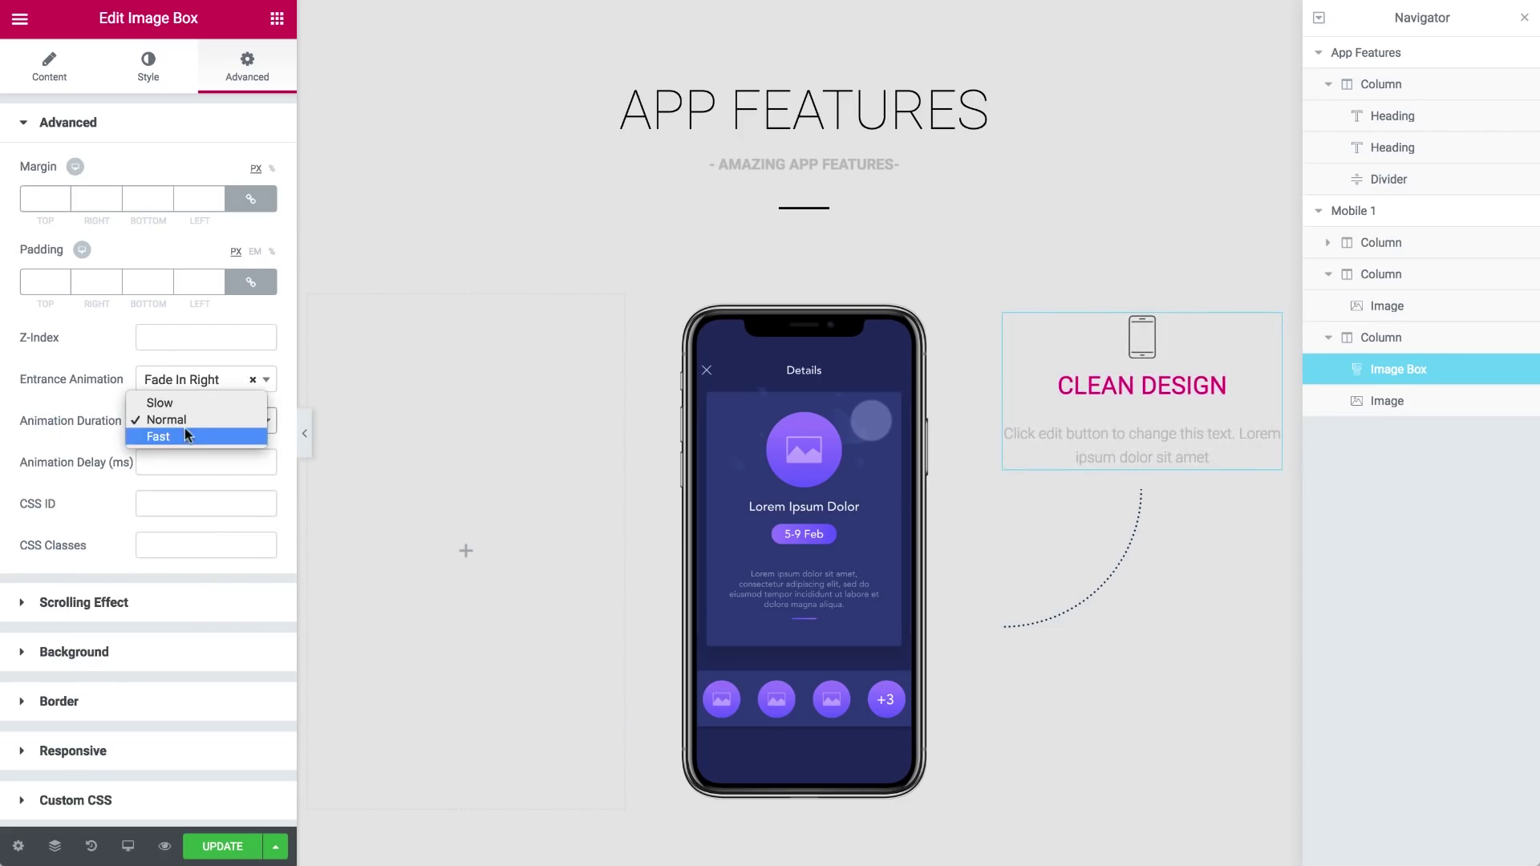
{"action": "left_click", "coordinate": [186, 437]}
{"action": "left_click", "coordinate": [183, 462]}
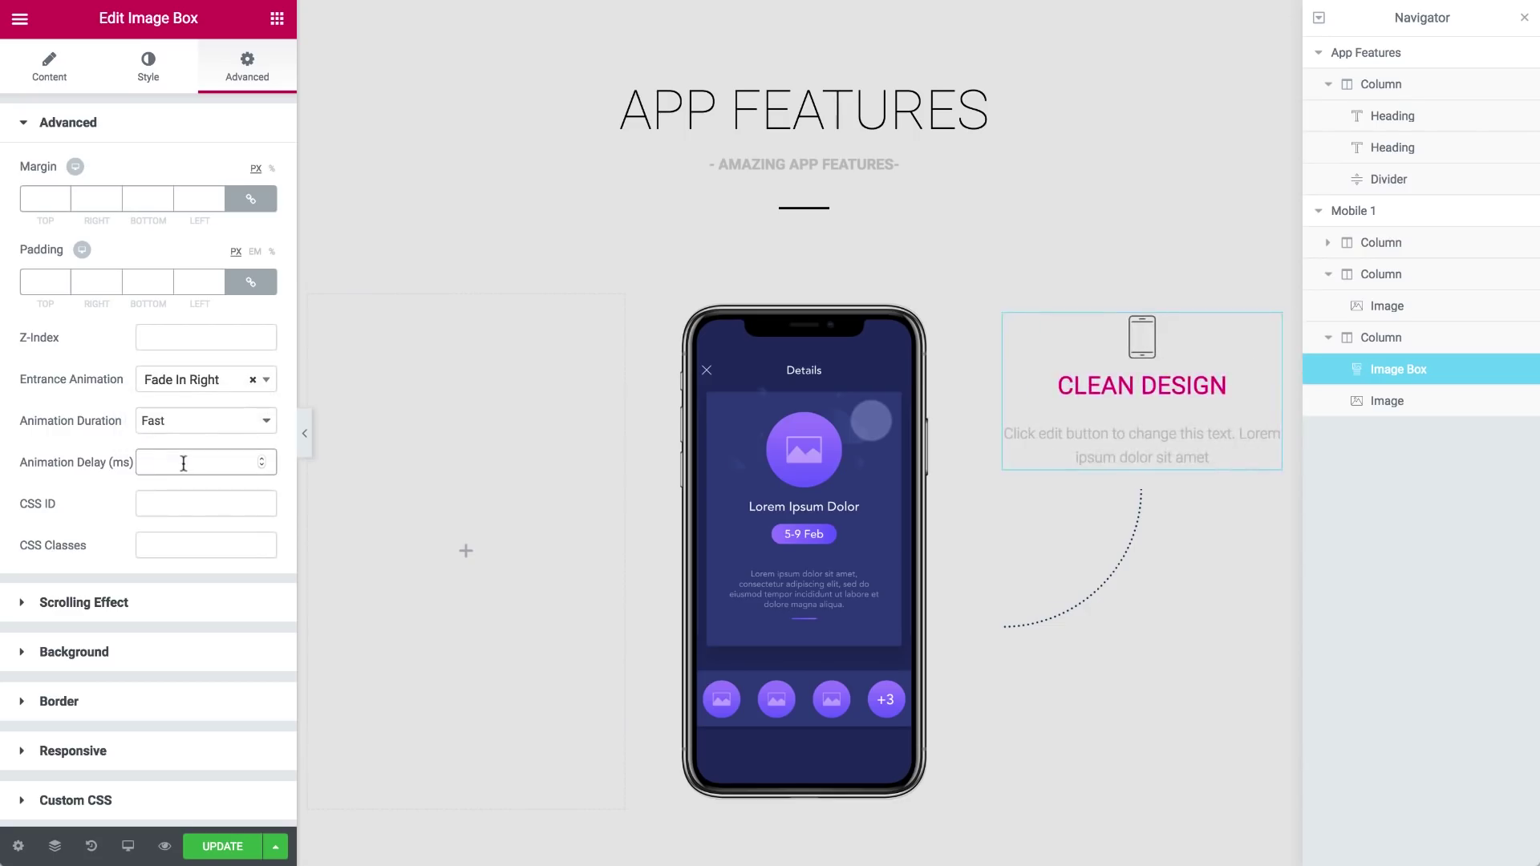
{"action": "type", "text": "200"}
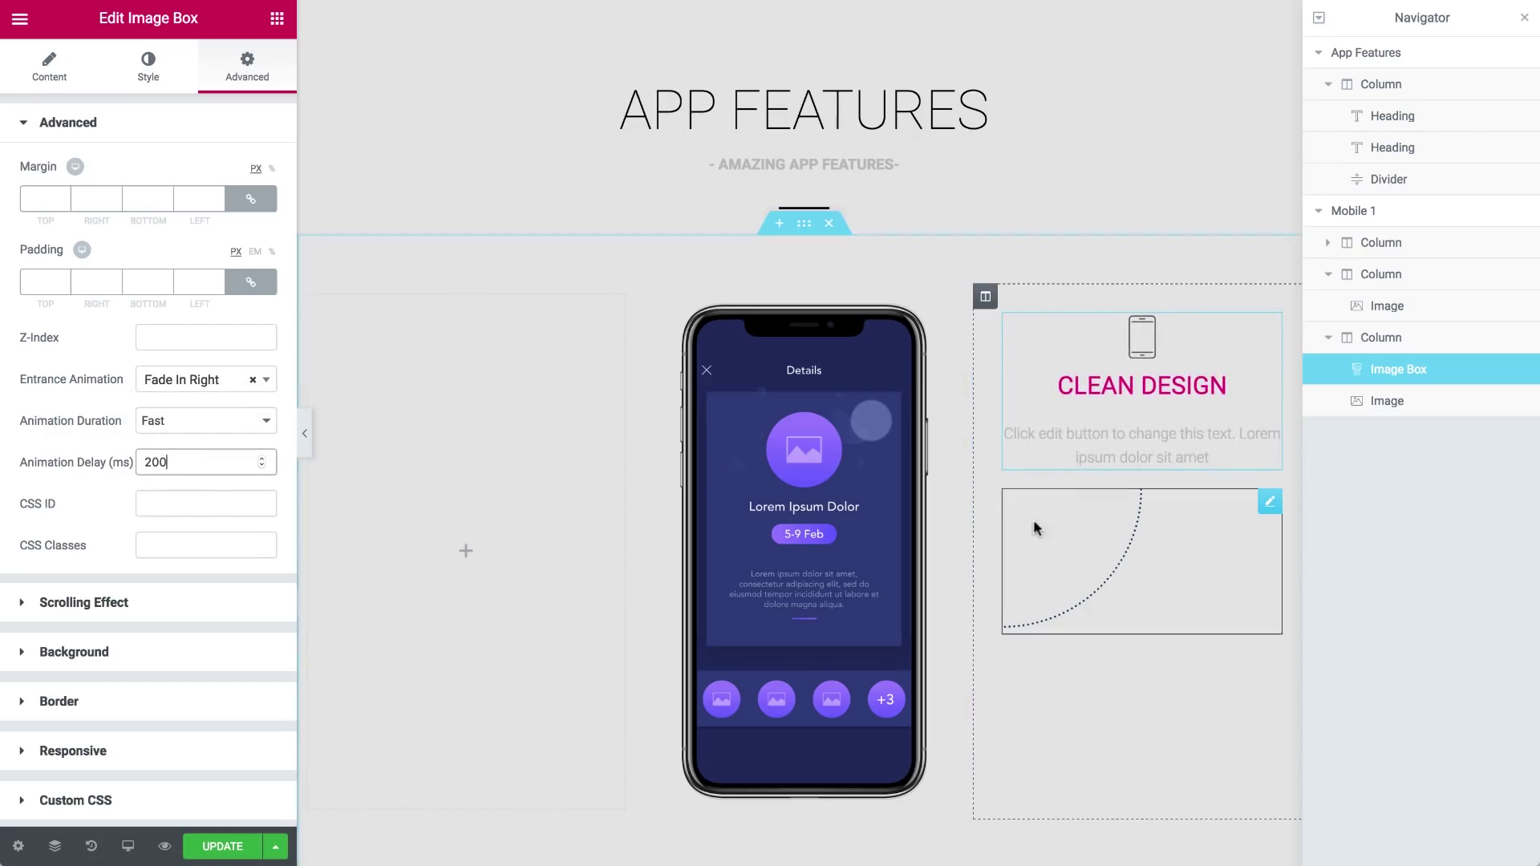
- Give the third column's dotted arc image a Fade In entrance animation with Fast duration and a 600 ms delay
{"action": "left_click", "coordinate": [1176, 533]}
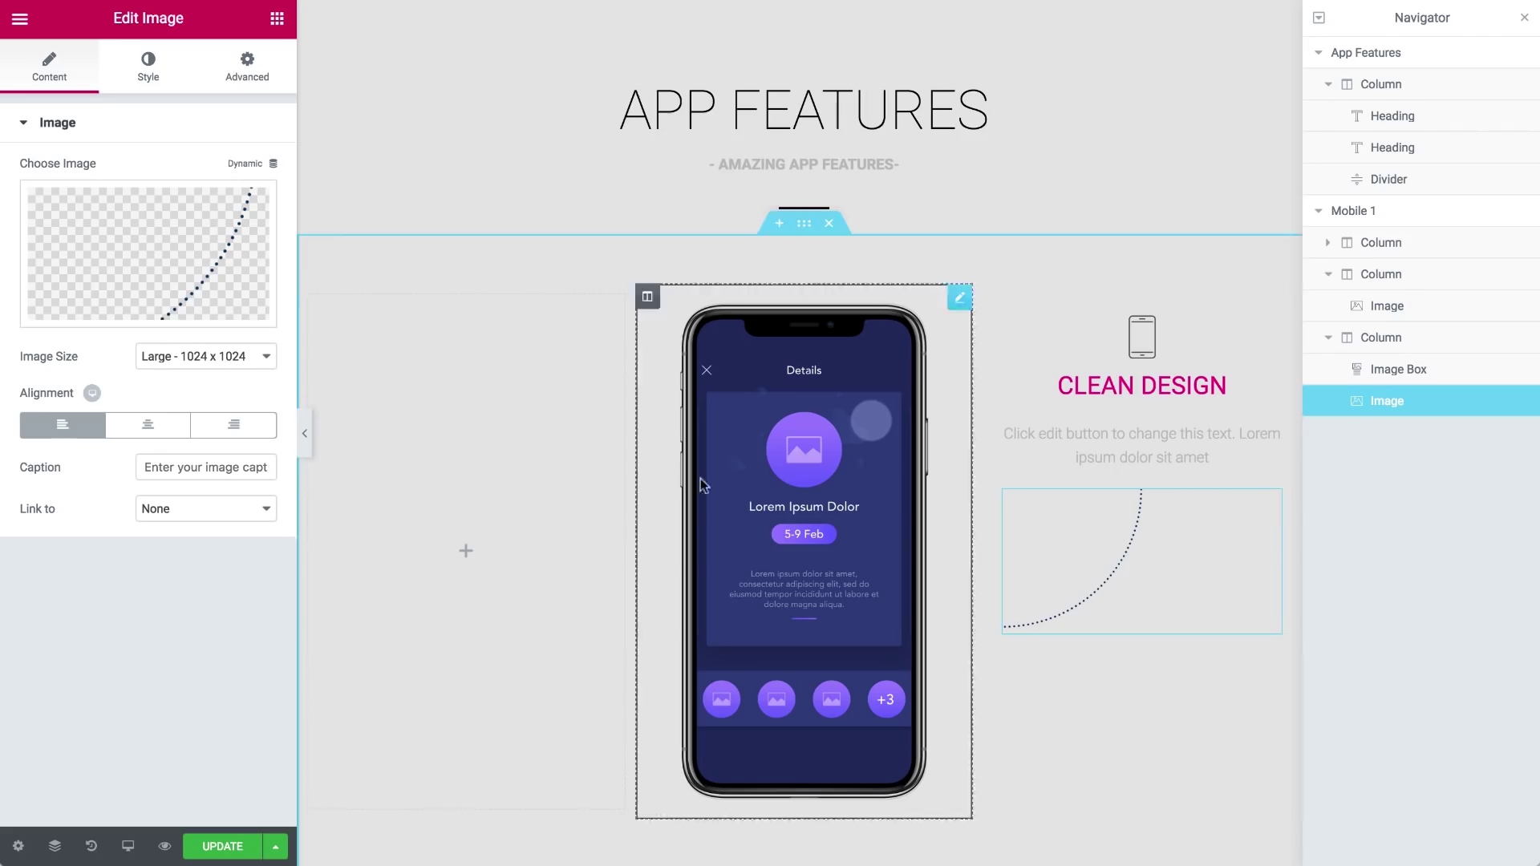
{"action": "left_click", "coordinate": [239, 69]}
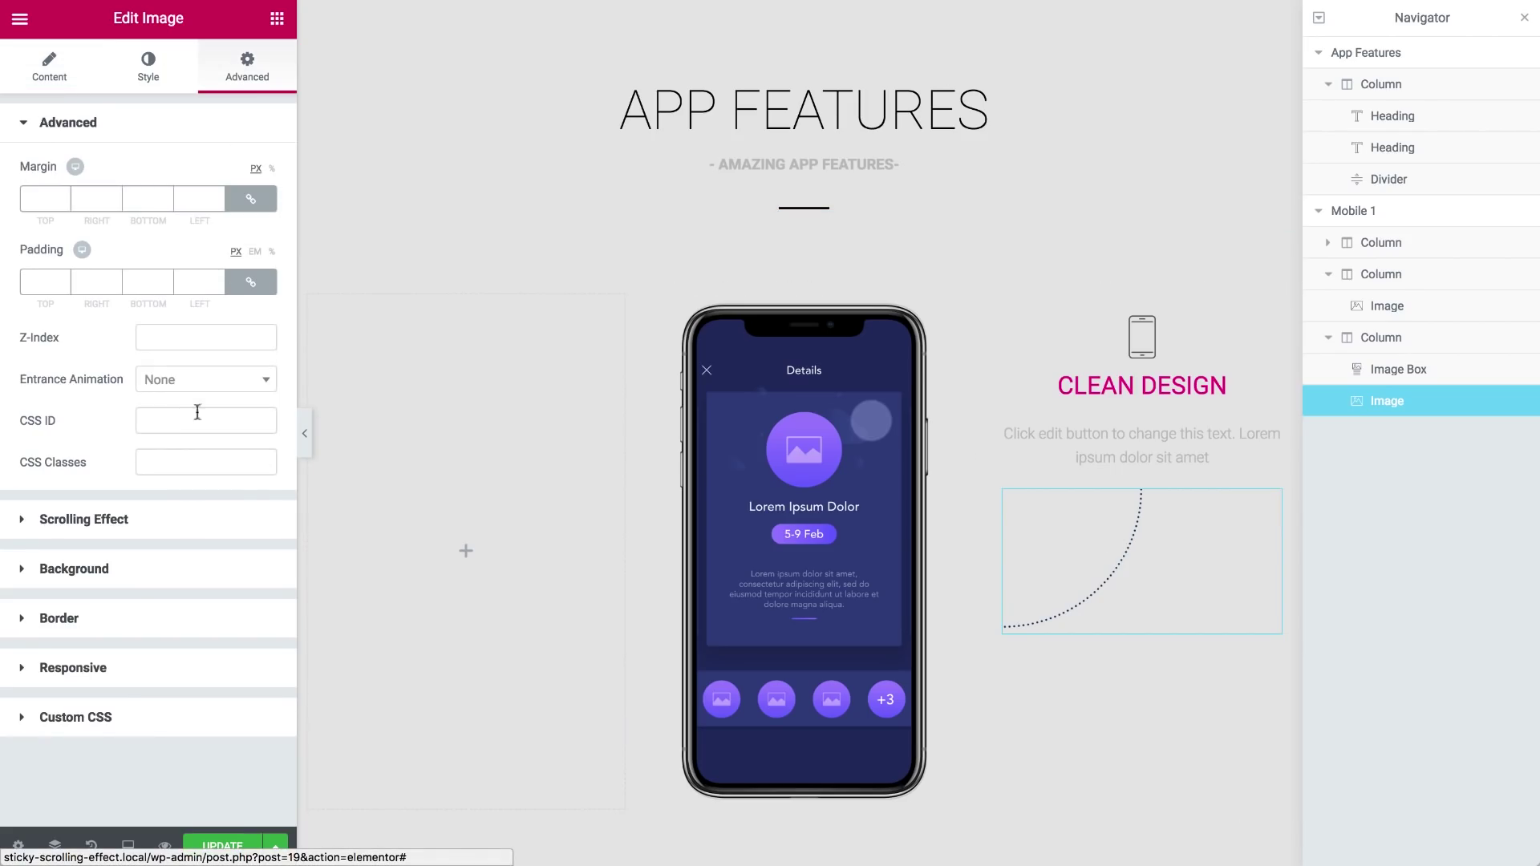
{"action": "left_click", "coordinate": [210, 381]}
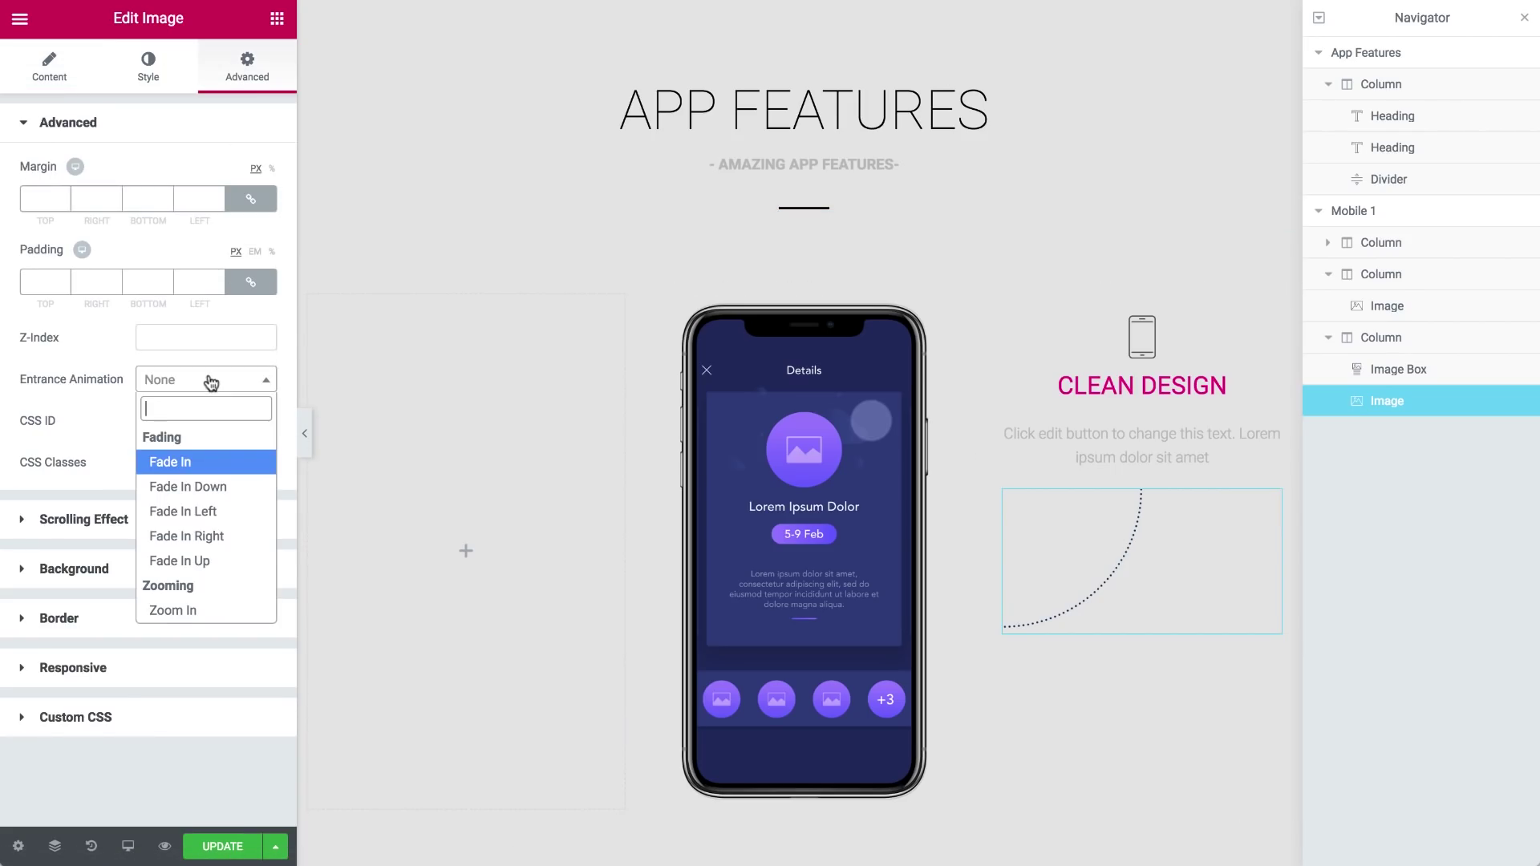
{"action": "left_click", "coordinate": [196, 464]}
{"action": "left_click", "coordinate": [190, 434]}
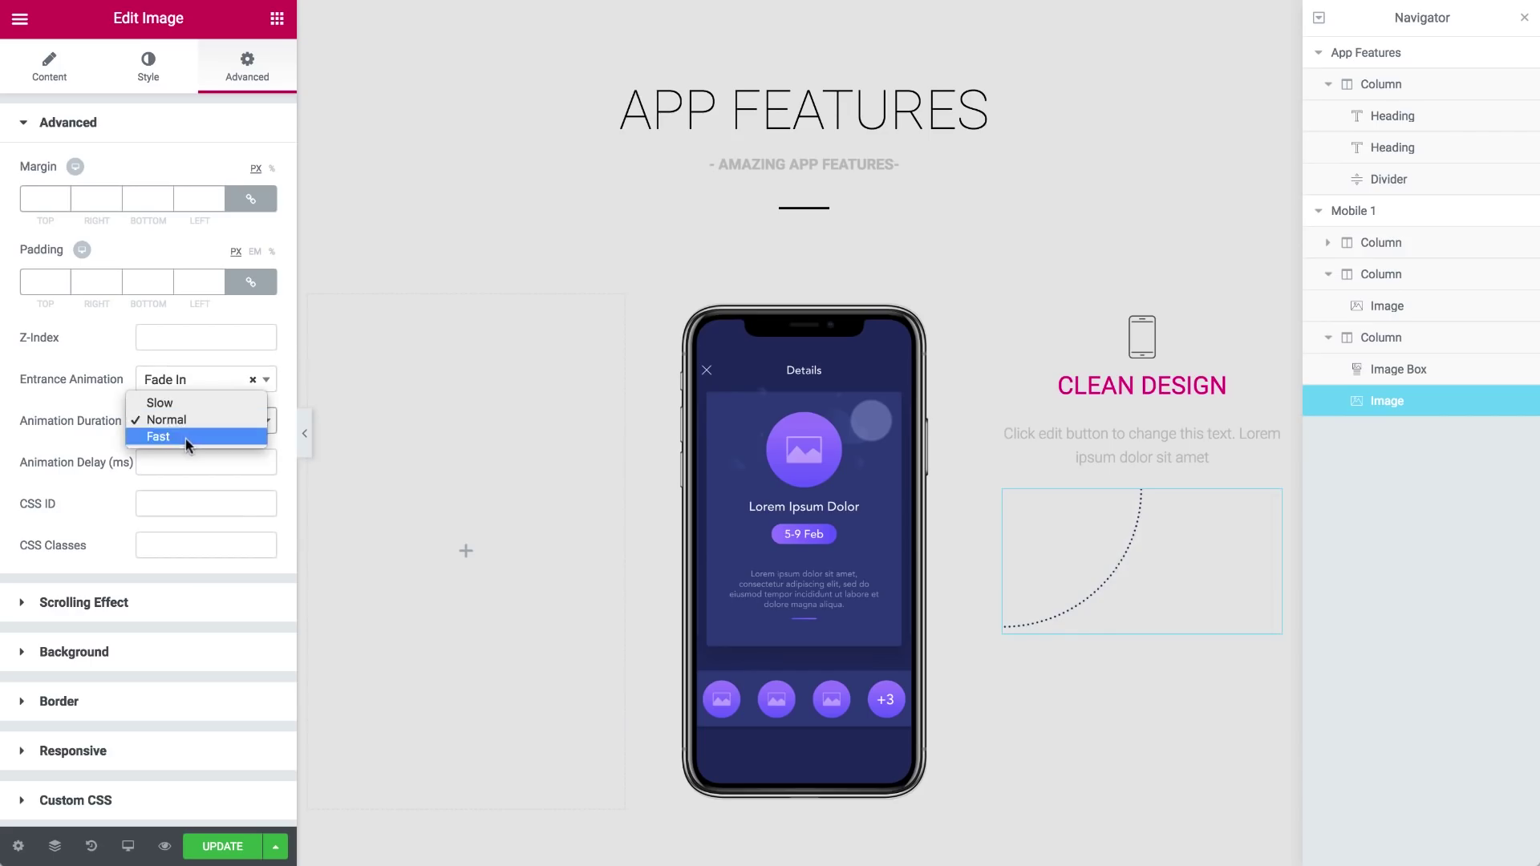
{"action": "left_click", "coordinate": [180, 461]}
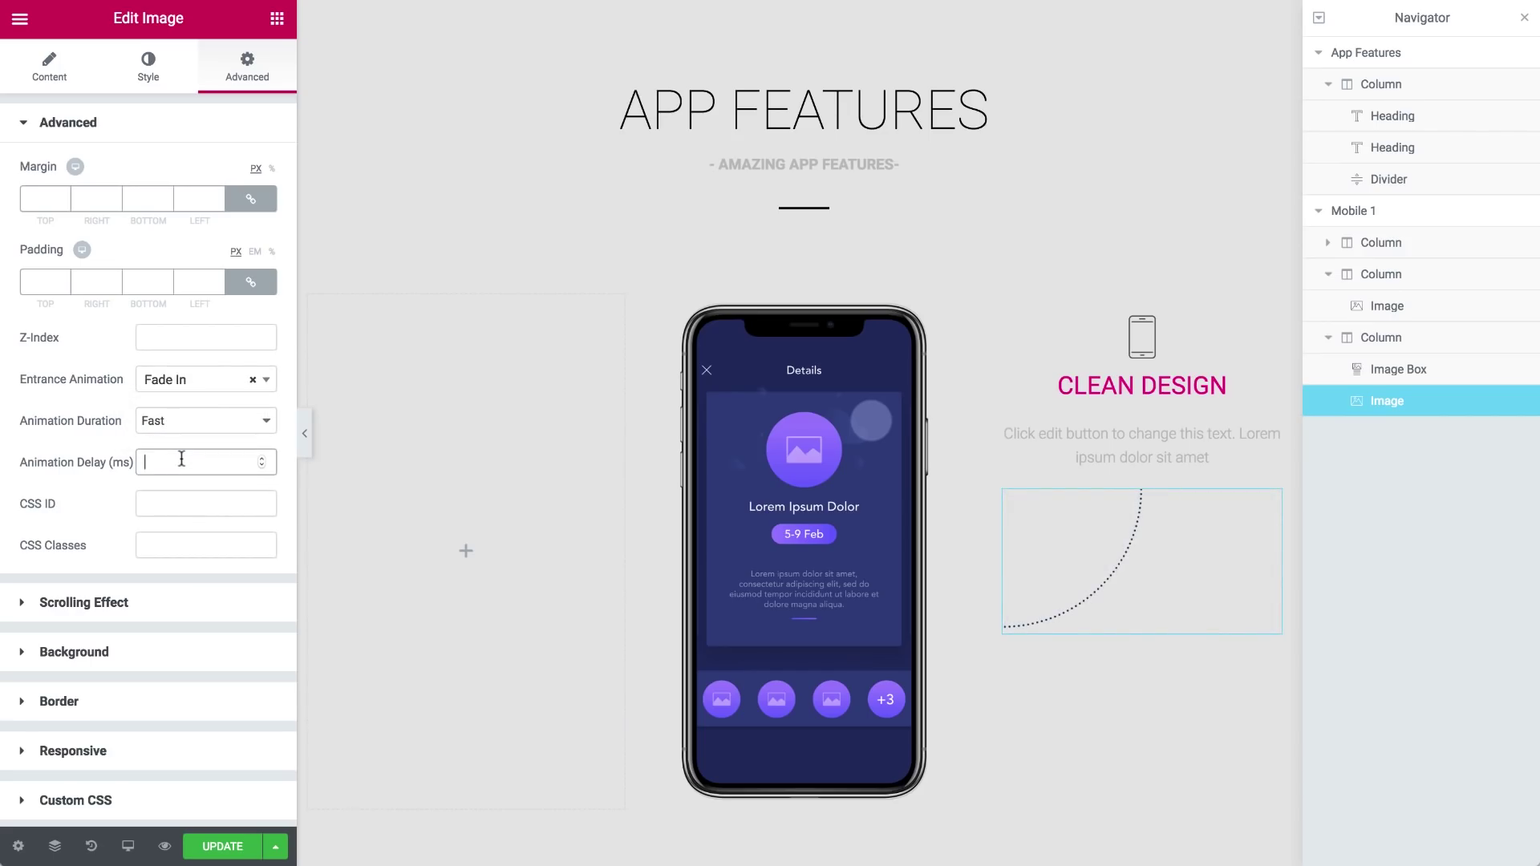
{"action": "type", "text": "600"}
- Copy the Clean Design image box from the third column into the empty first column
{"action": "right_click", "coordinate": [1270, 352]}
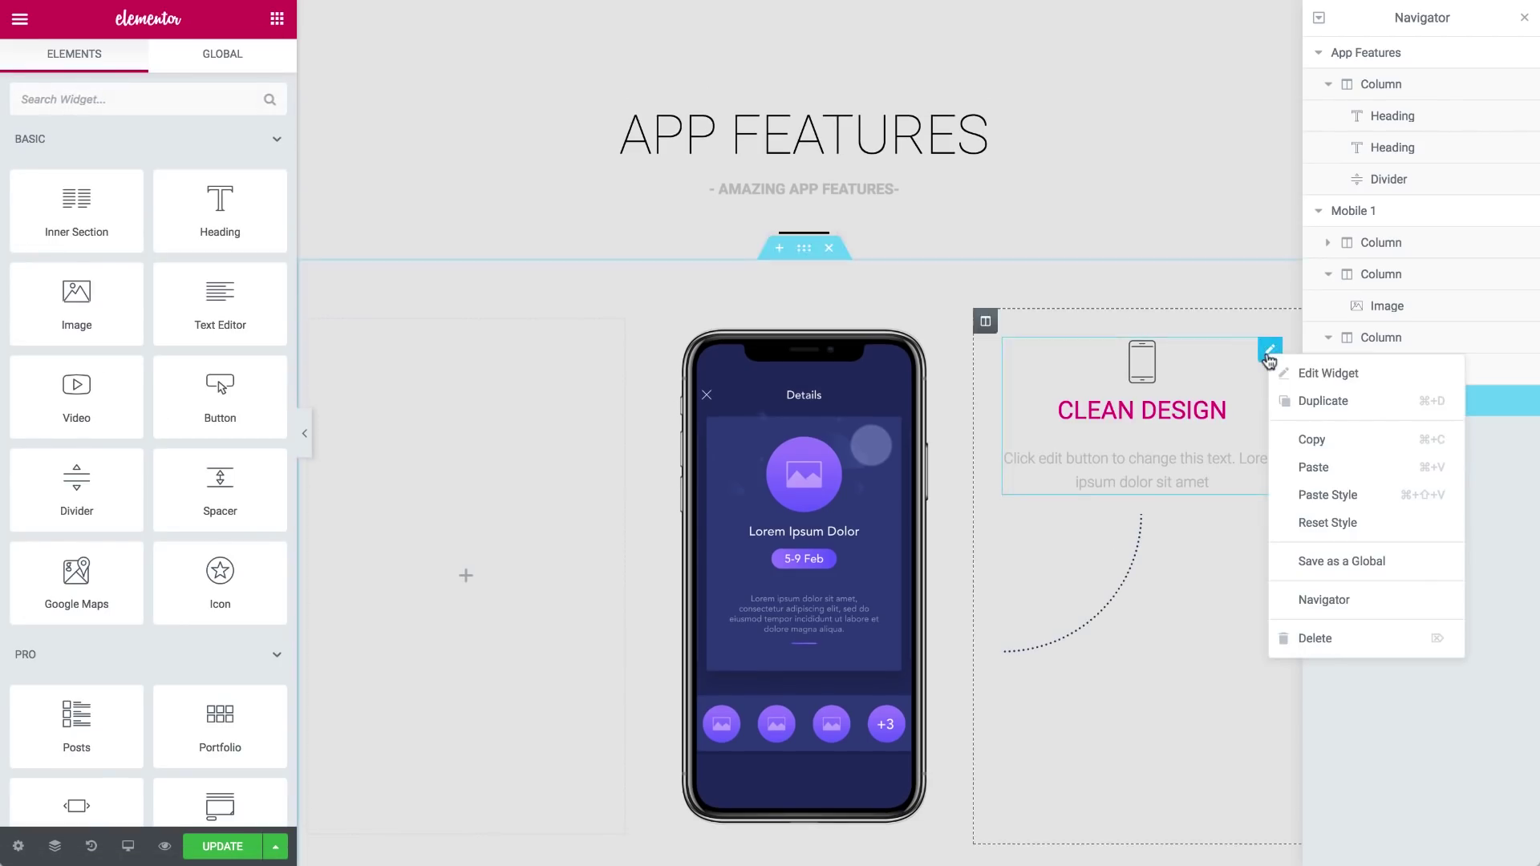
{"action": "left_click", "coordinate": [1318, 436]}
{"action": "right_click", "coordinate": [454, 515]}
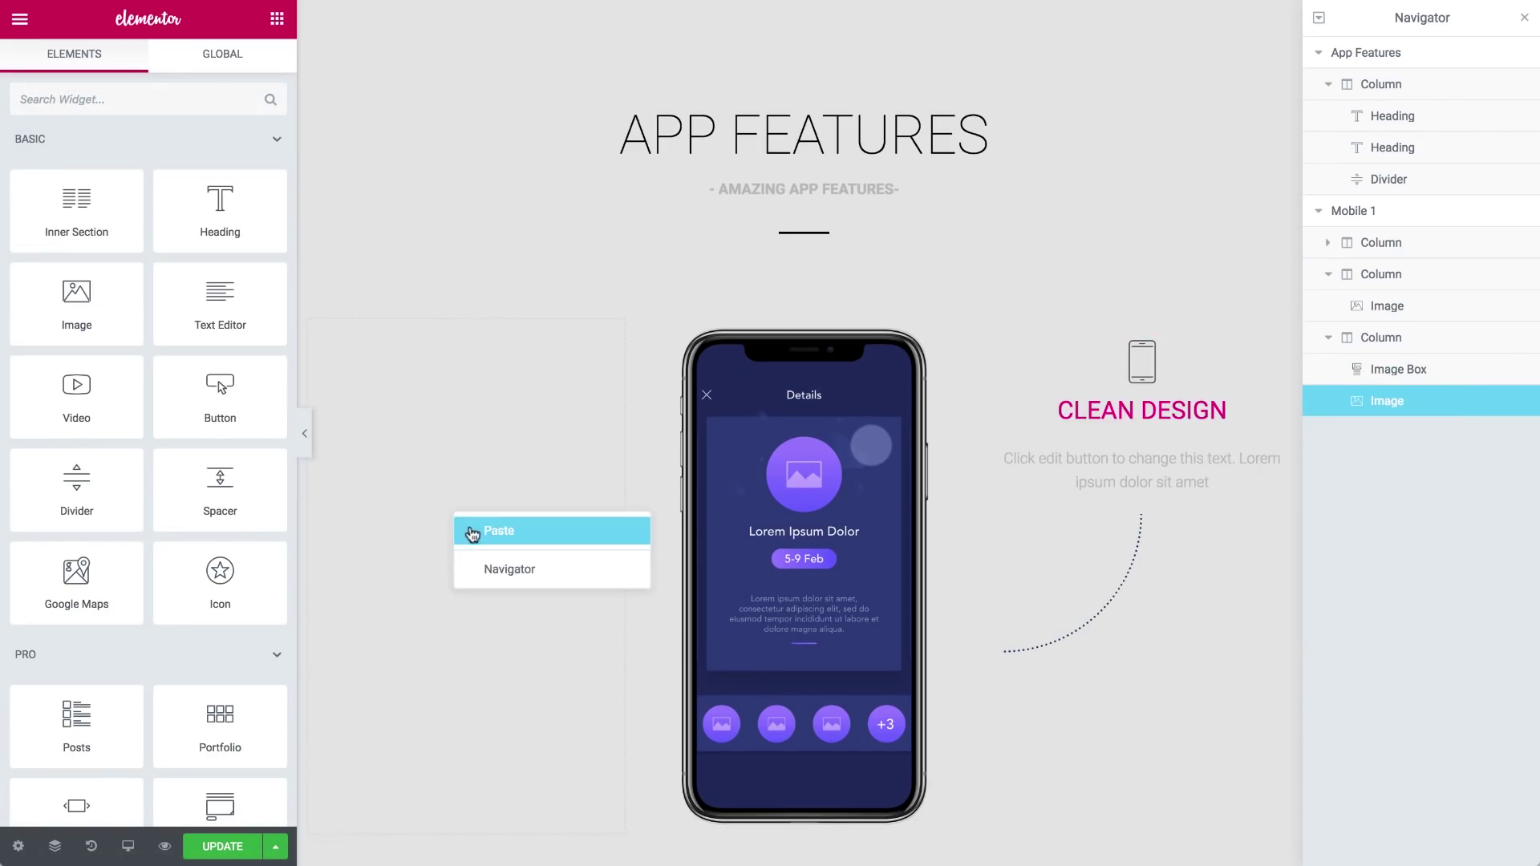
{"action": "left_click", "coordinate": [470, 527]}
- Copy the third column's dotted arc image into the first column and place it above the image box
{"action": "right_click", "coordinate": [1267, 523]}
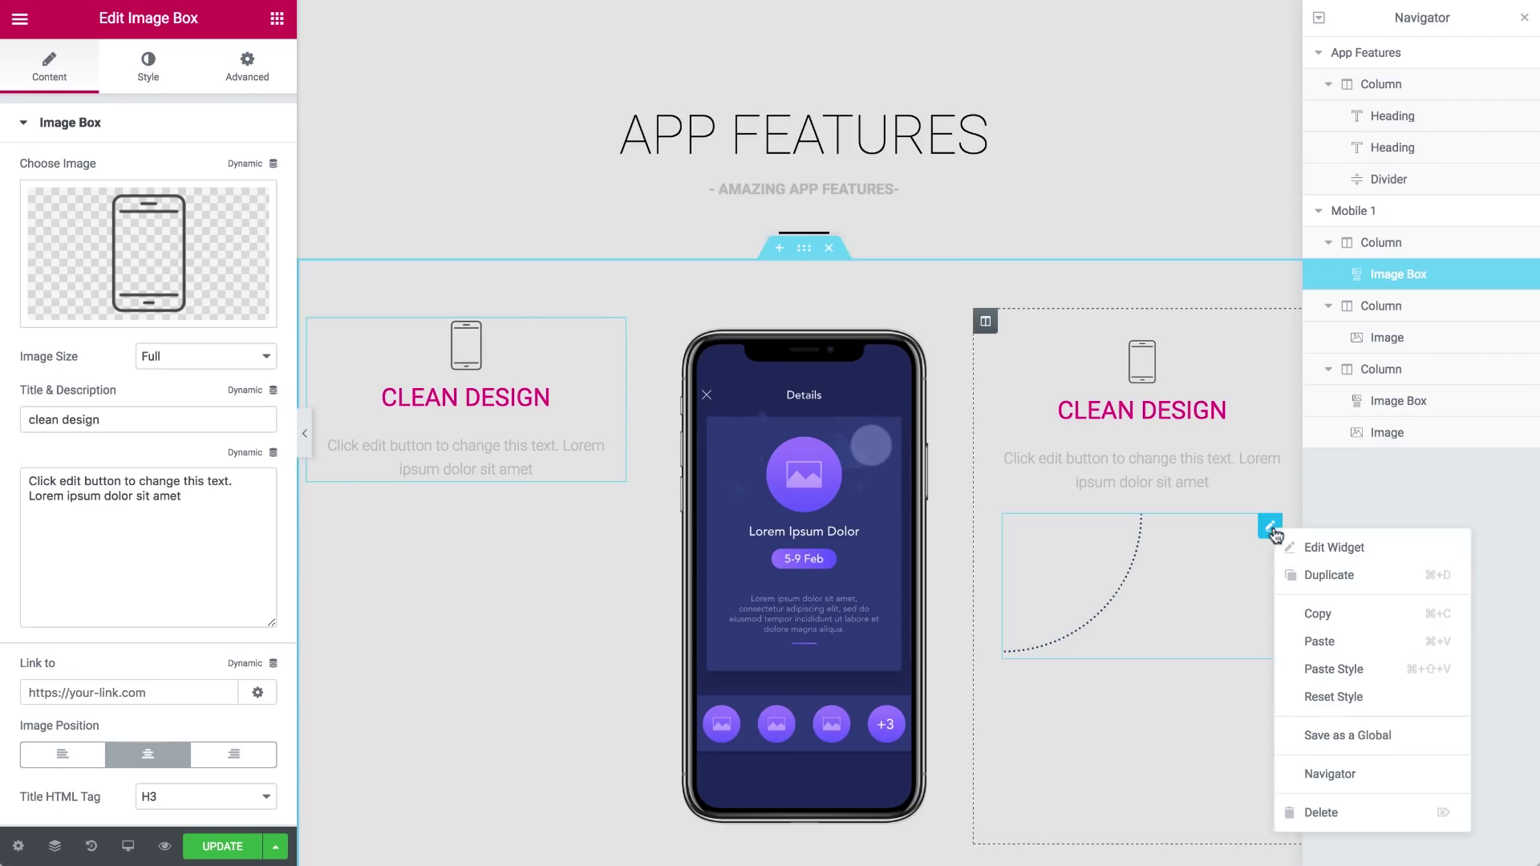
{"action": "left_click", "coordinate": [1324, 611]}
{"action": "right_click", "coordinate": [607, 324]}
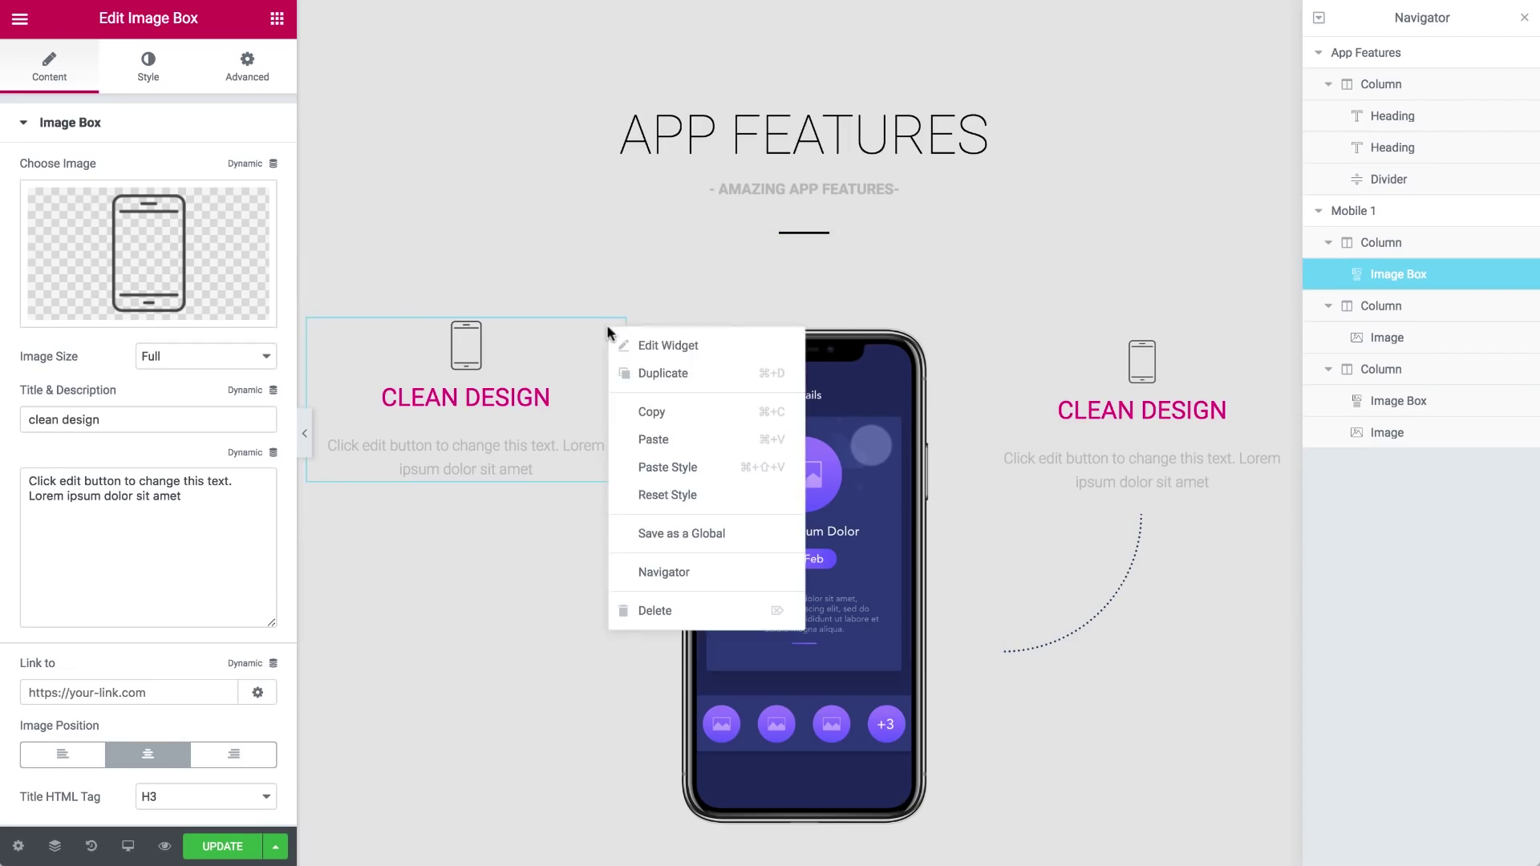
{"action": "left_click", "coordinate": [665, 439]}
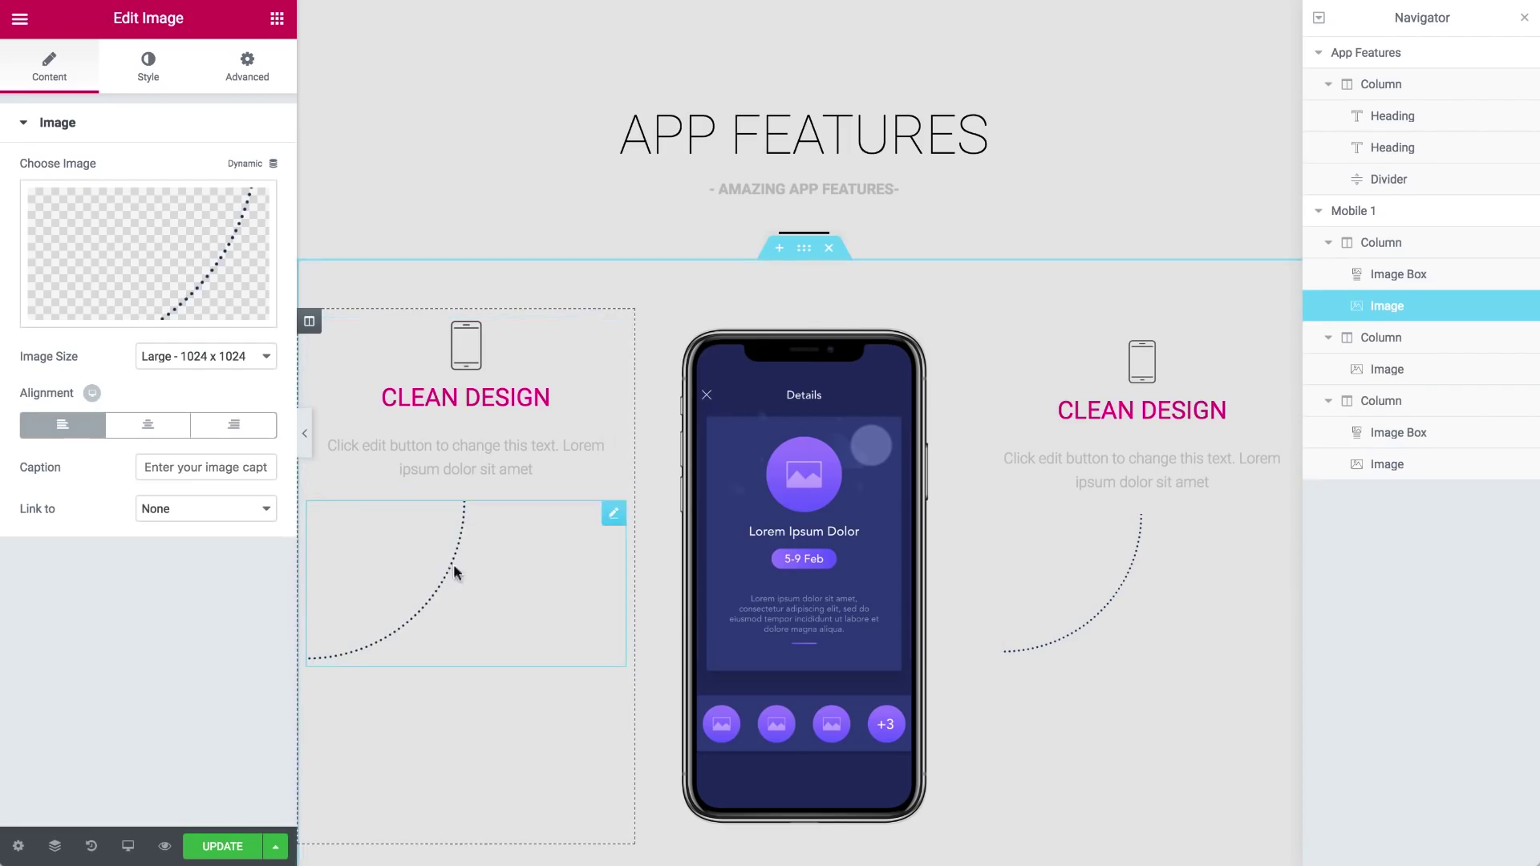
{"action": "left_click_drag", "start_coordinate": [613, 509], "coordinate": [481, 332]}
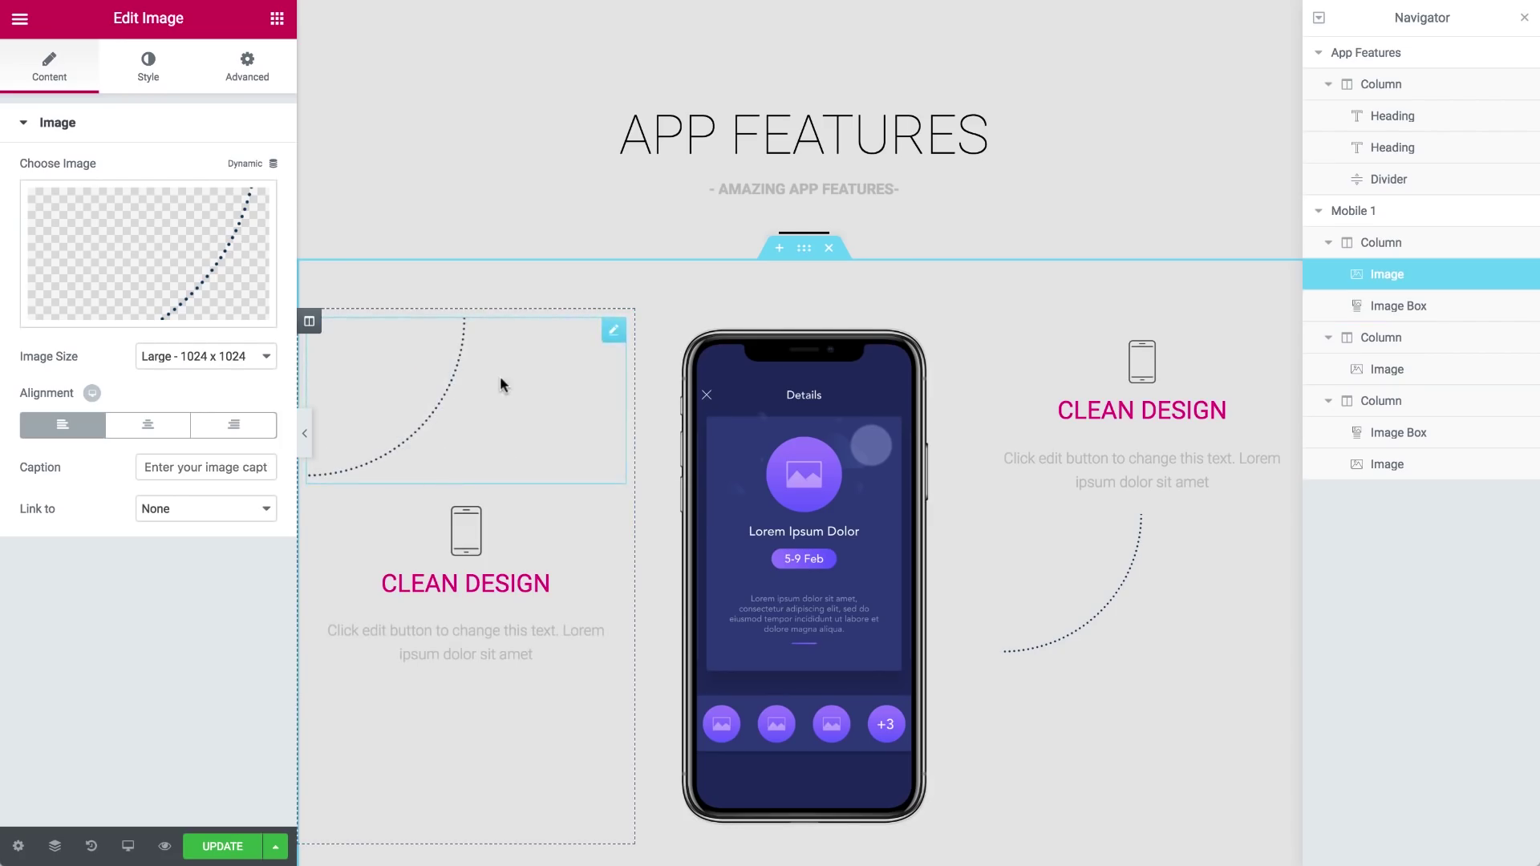
- Replace the first column's arc image with arc2.png and align it right
{"action": "left_click", "coordinate": [151, 267]}
{"action": "left_click", "coordinate": [395, 389]}
{"action": "left_click", "coordinate": [1443, 807]}
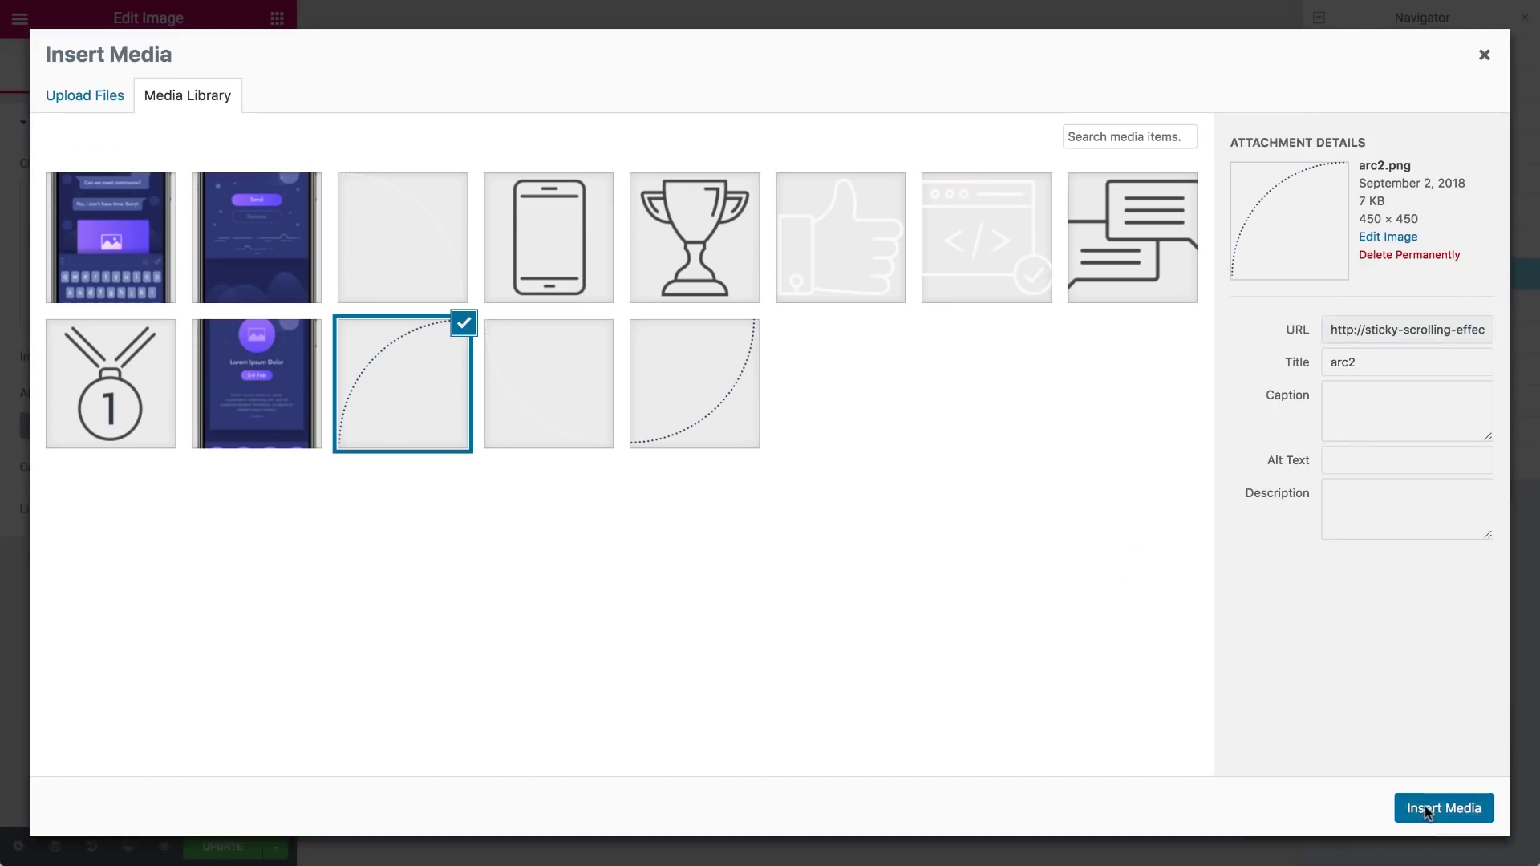
{"action": "left_click", "coordinate": [225, 434]}
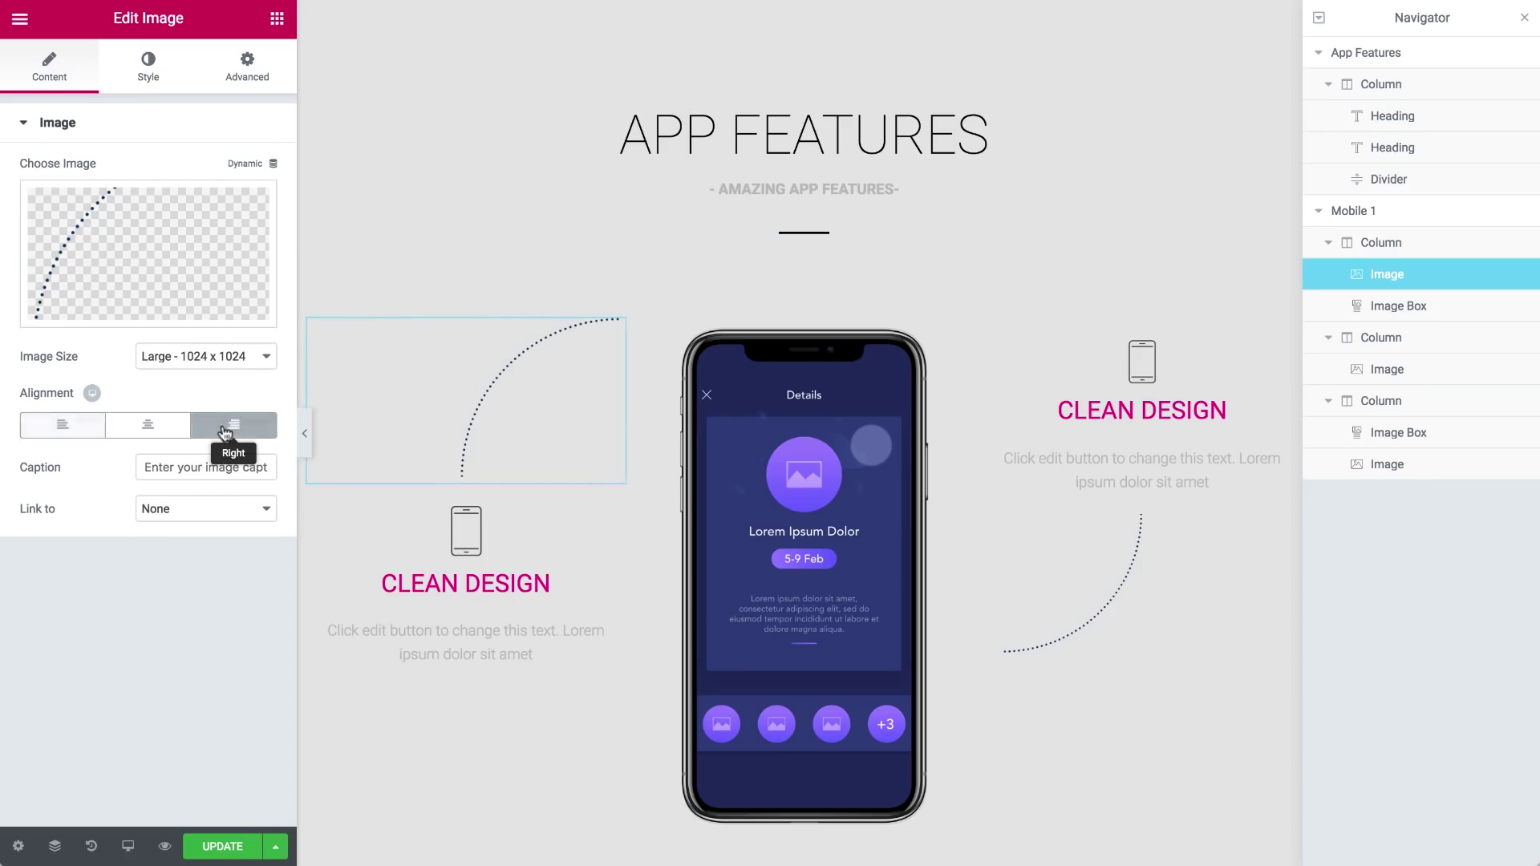
- Change the first column's image box to the trophy icon and the title "award winning"
{"action": "left_click", "coordinate": [459, 535]}
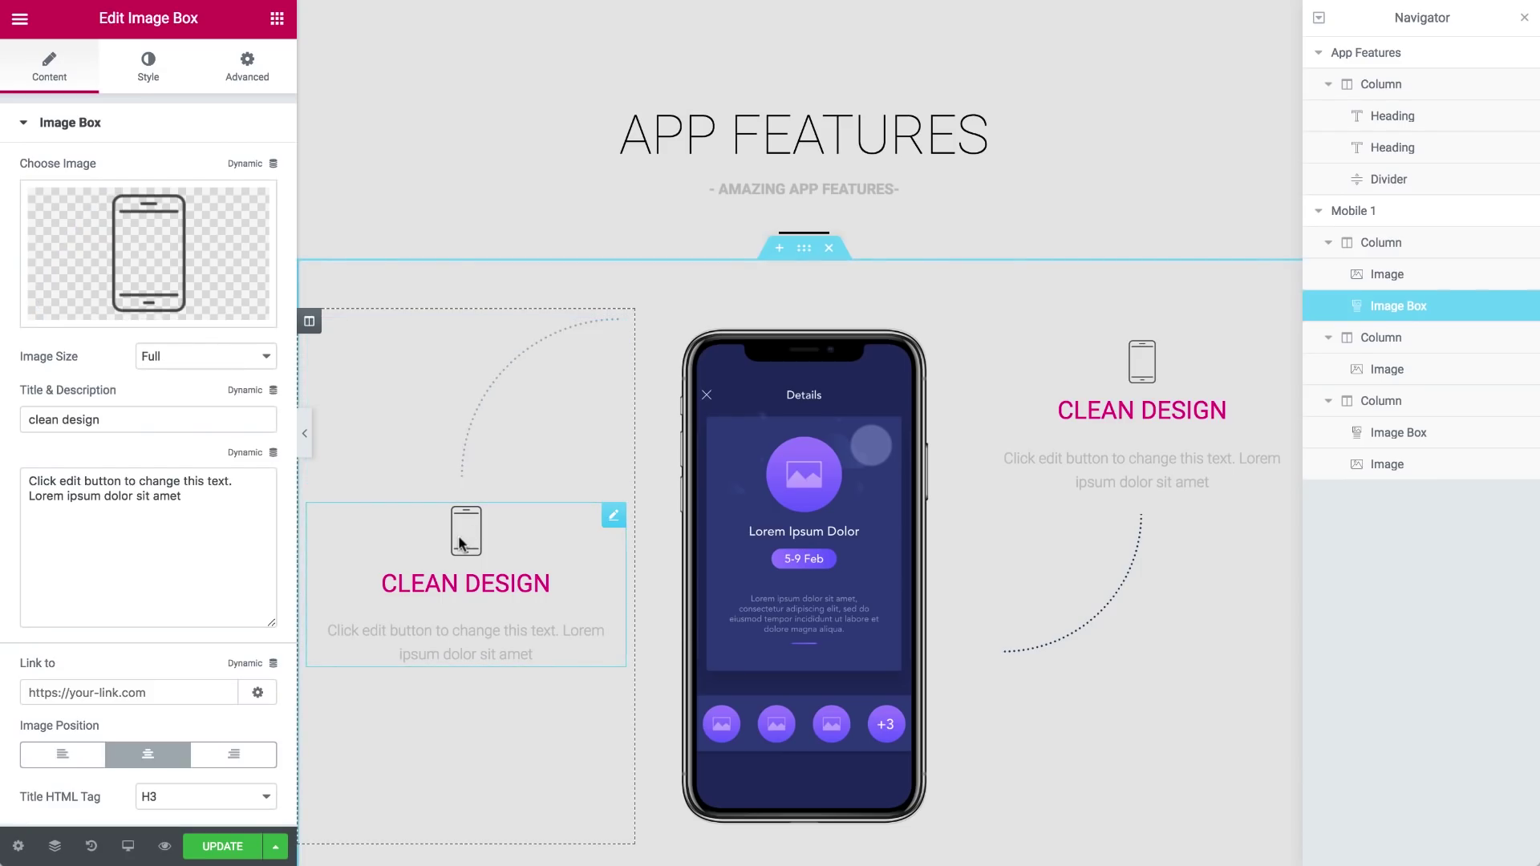
{"action": "left_click", "coordinate": [166, 263]}
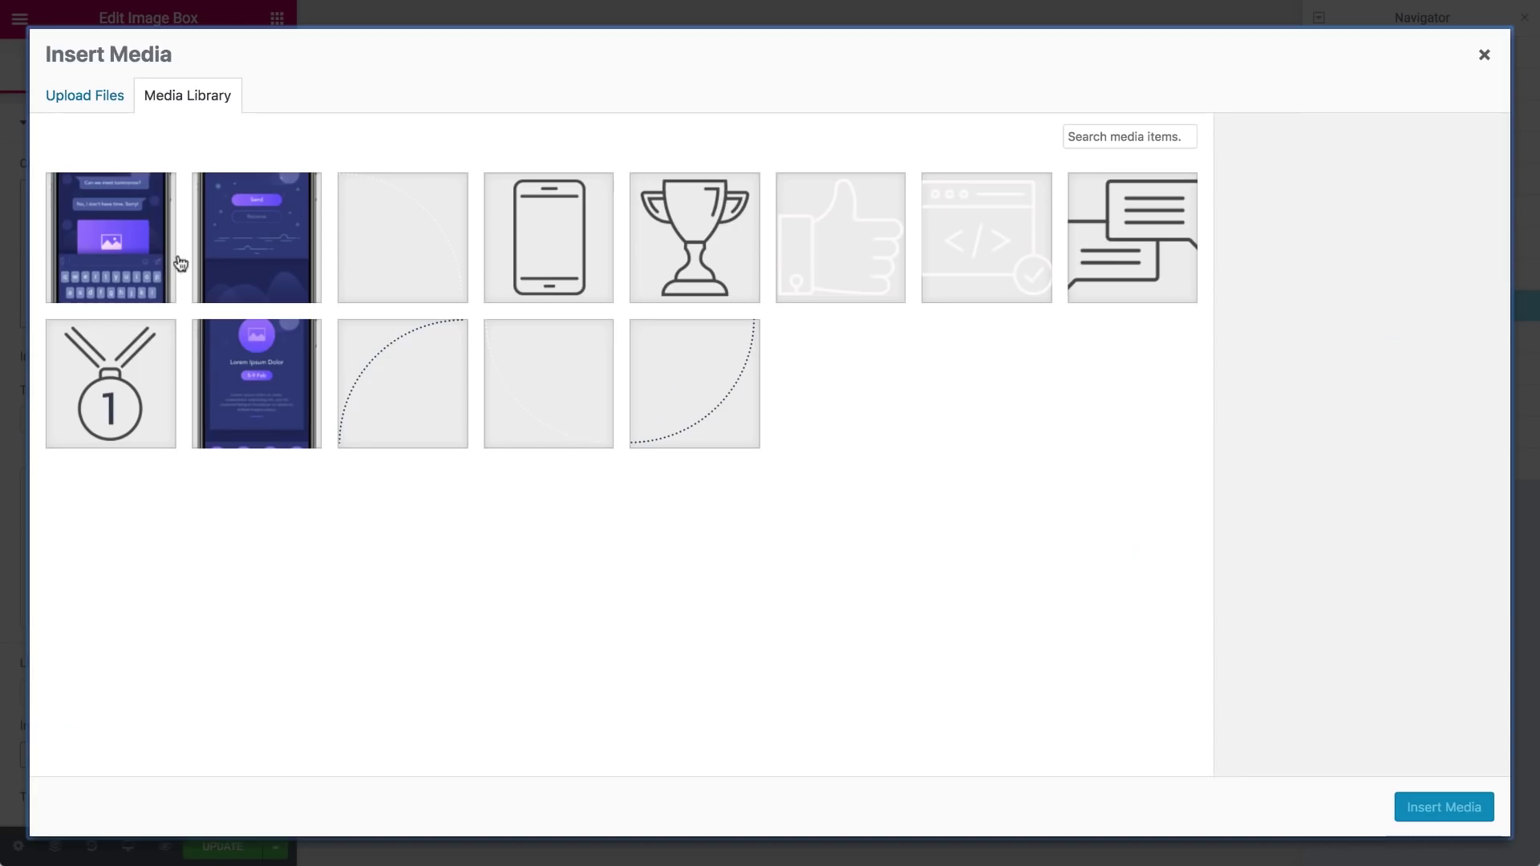
{"action": "left_click", "coordinate": [643, 248]}
{"action": "left_click", "coordinate": [1473, 818]}
{"action": "left_click", "coordinate": [89, 420]}
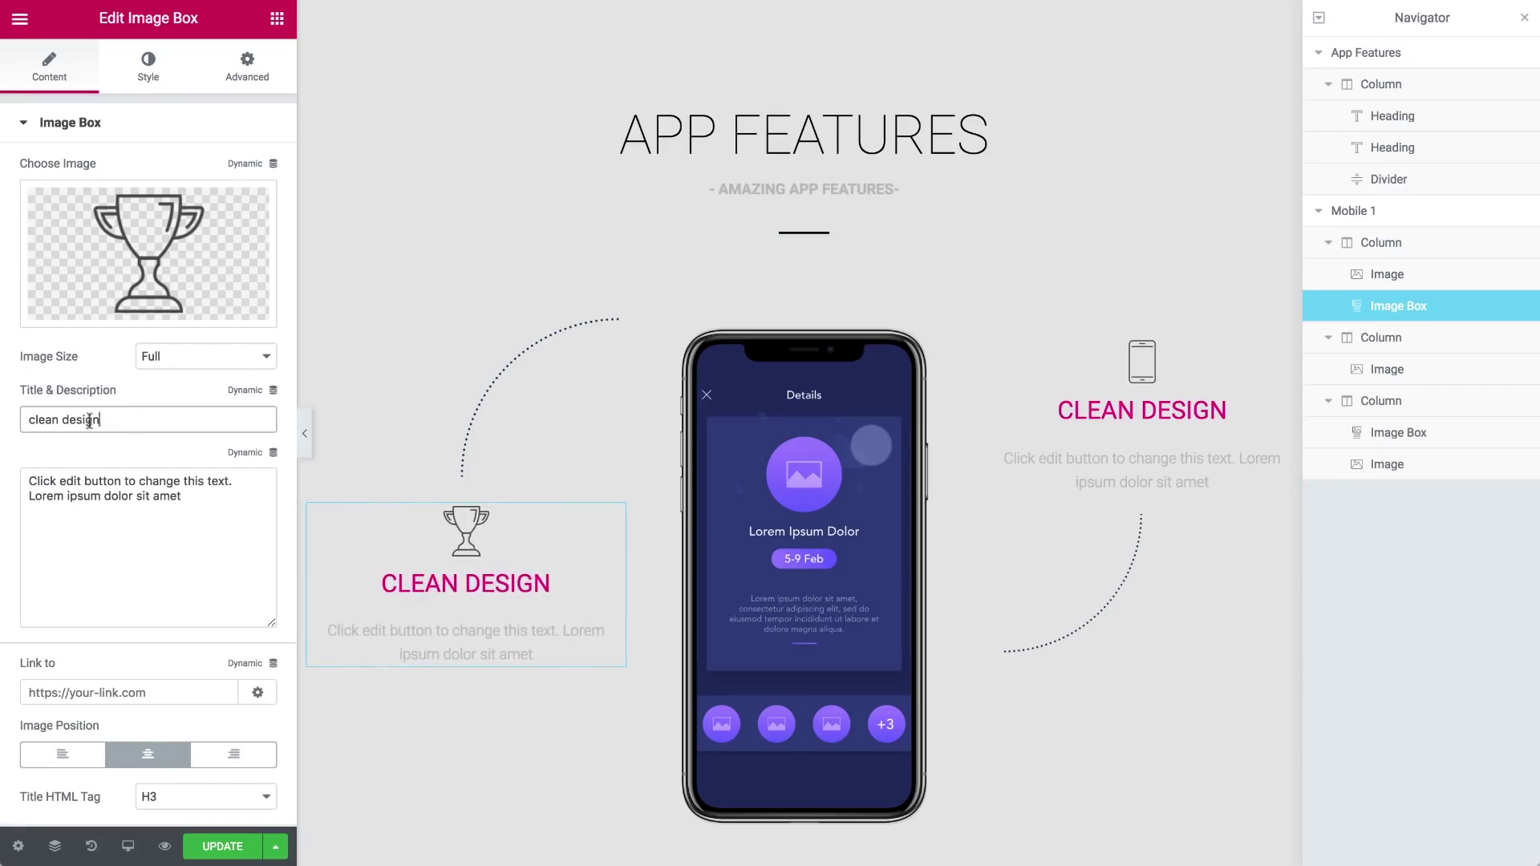
{"action": "type", "text": "award winning"}
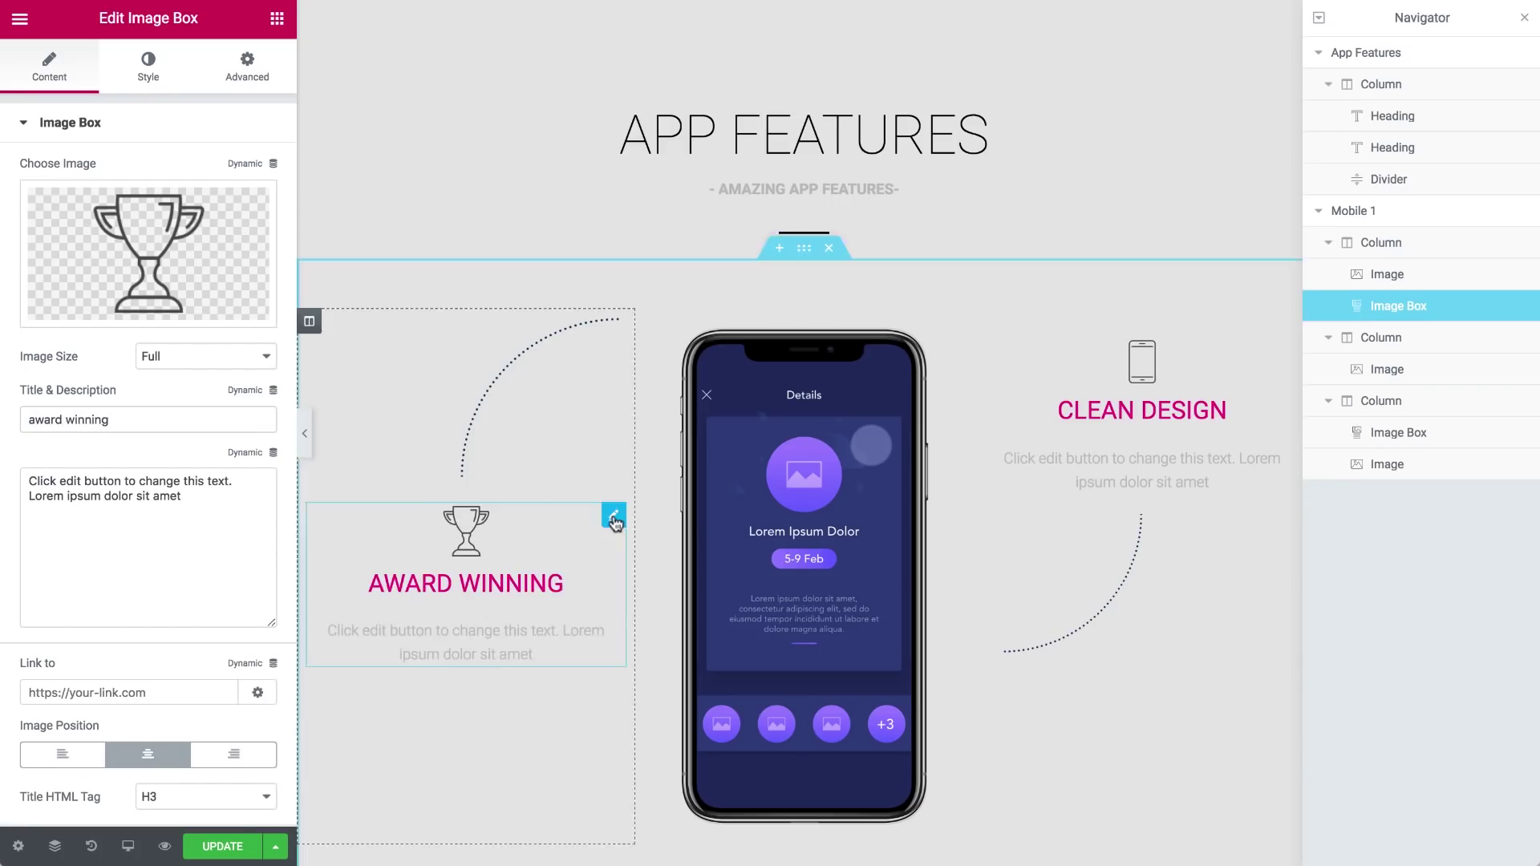
- Set the Award Winning image box's entrance animation to Fade In Left with a 1100 ms delay
{"action": "left_click", "coordinate": [253, 75]}
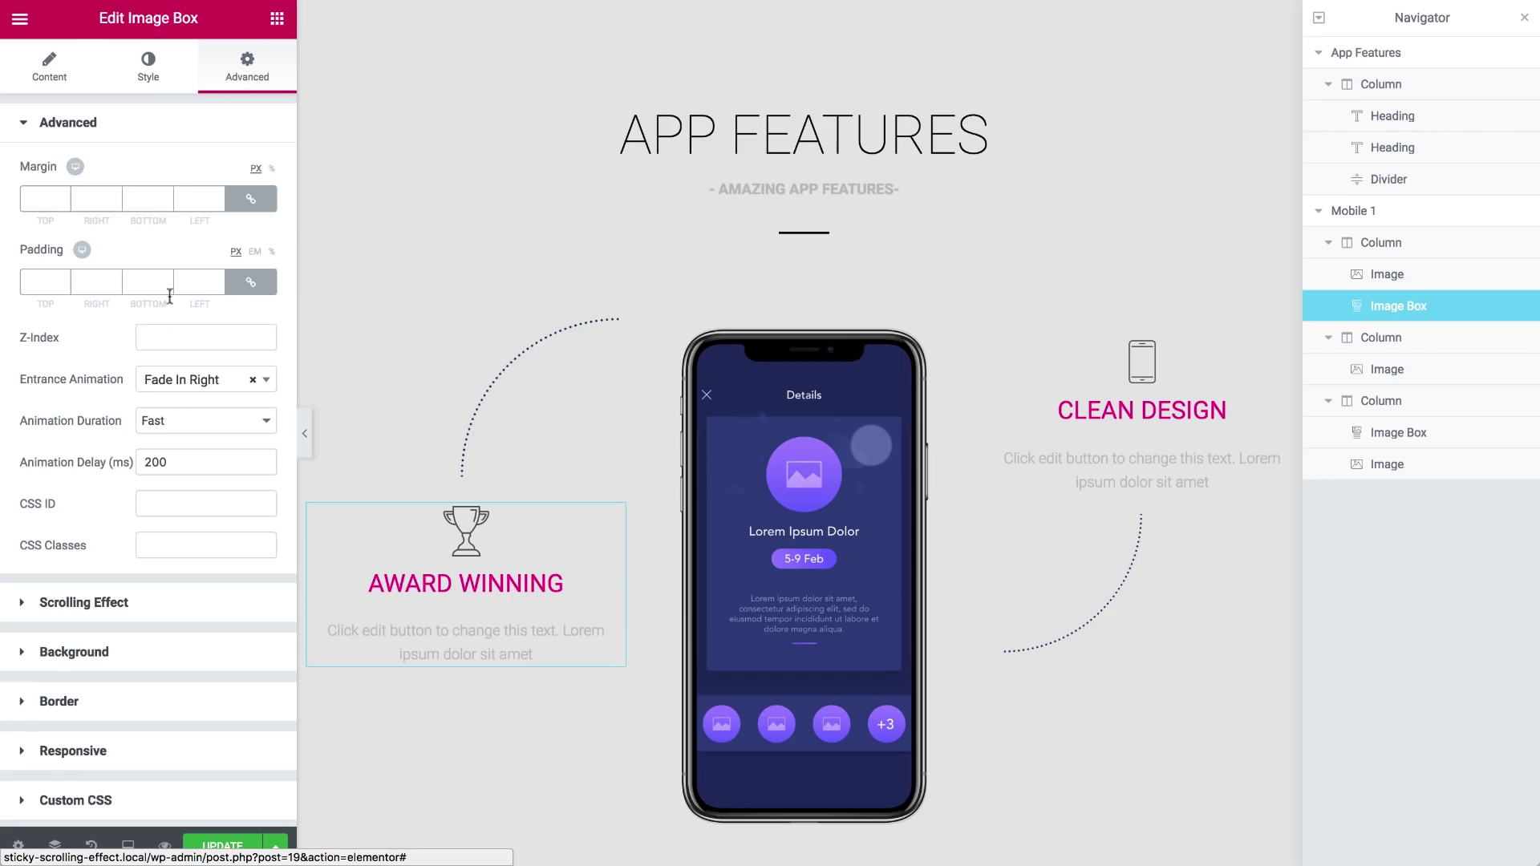
{"action": "left_click", "coordinate": [213, 389]}
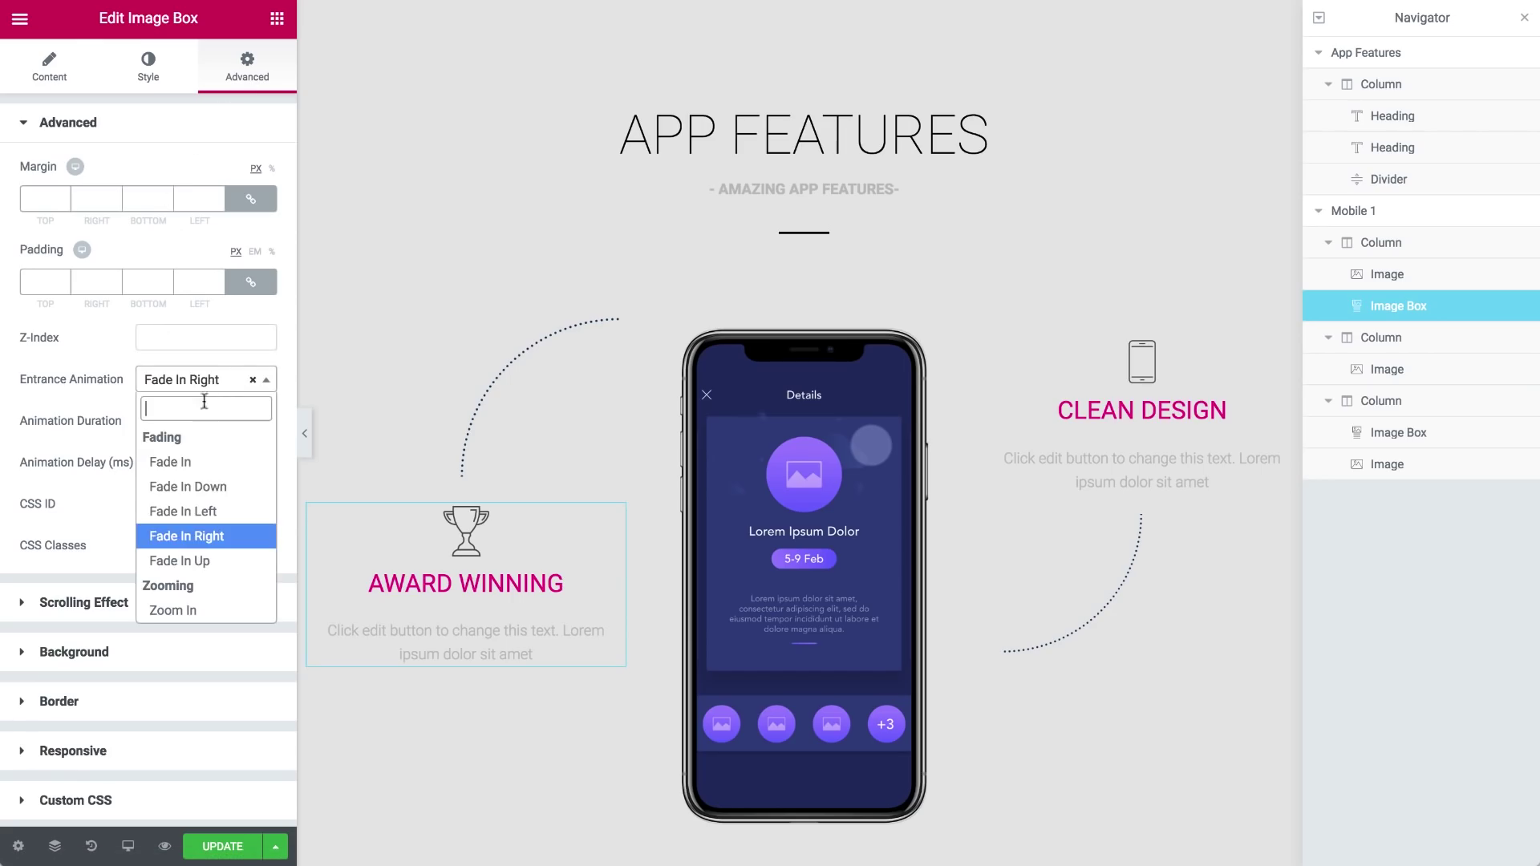
{"action": "left_click", "coordinate": [200, 512]}
{"action": "double_click", "coordinate": [152, 462]}
{"action": "type", "text": "11"}
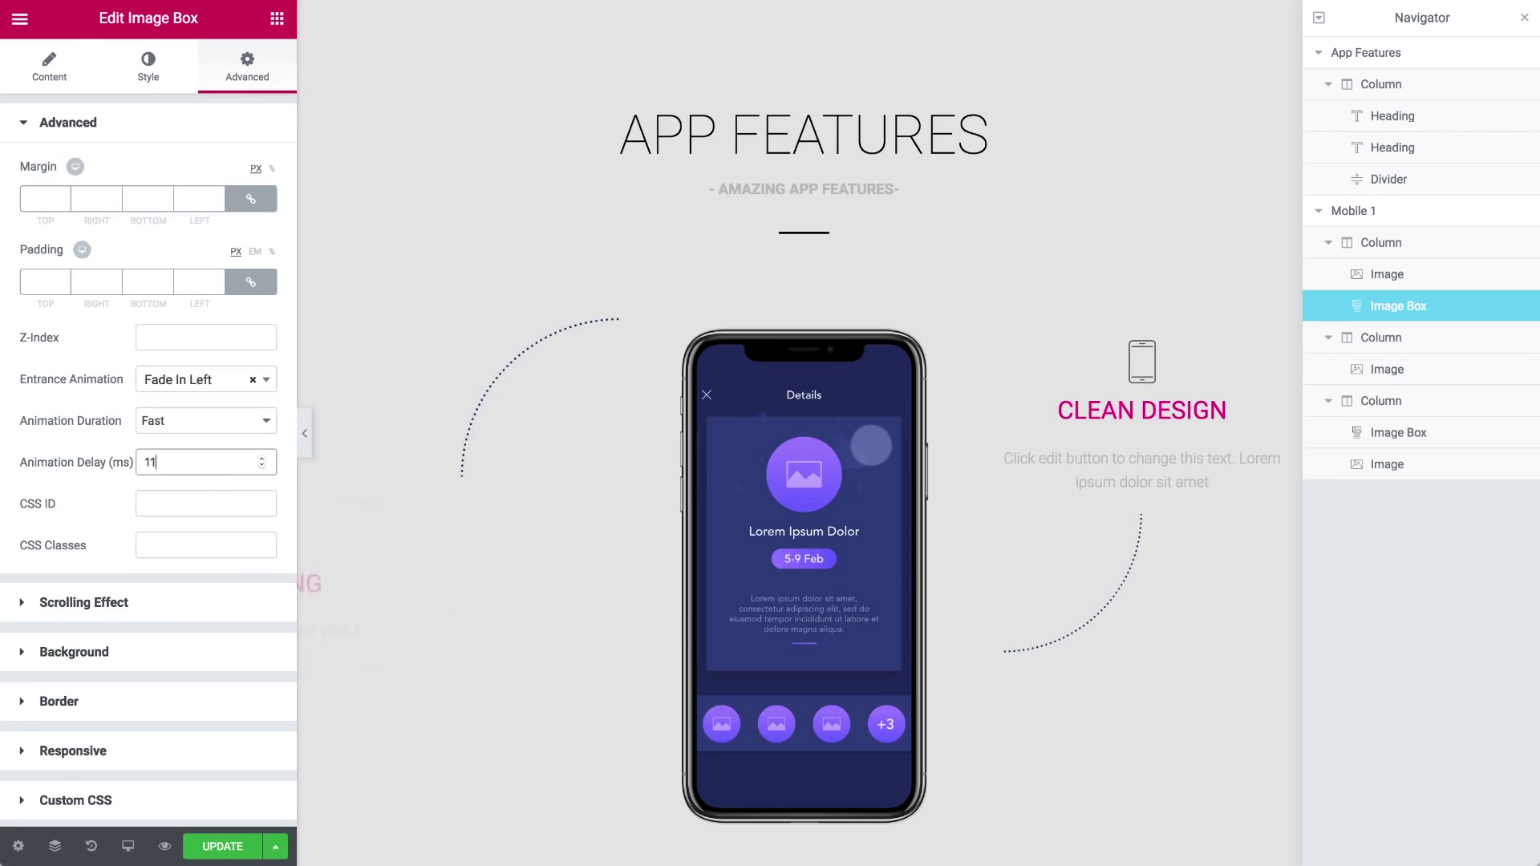
{"action": "type", "text": "00"}
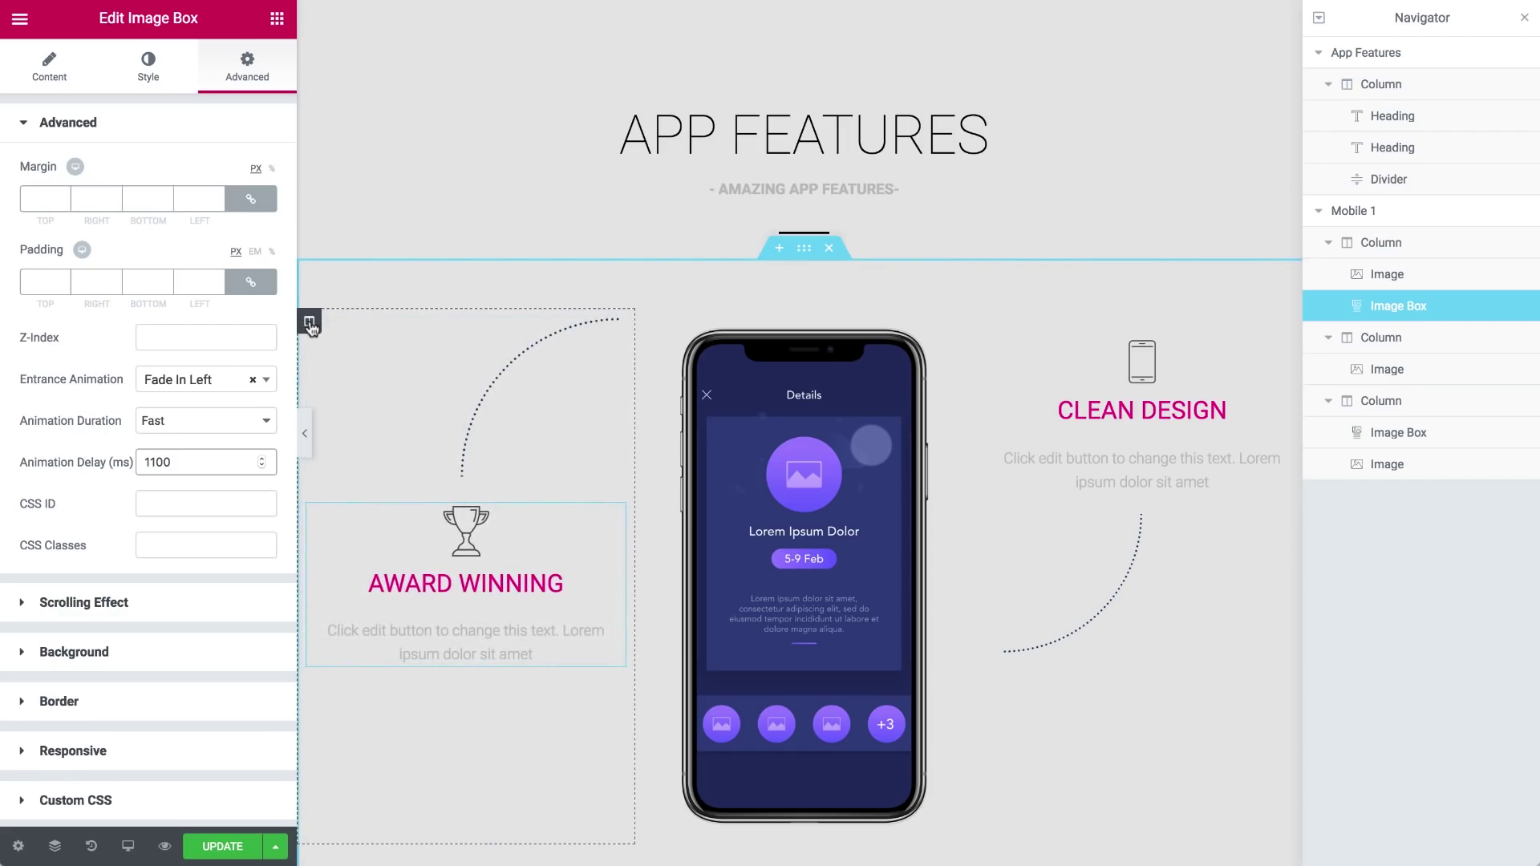
- Set the first column's content position to Bottom
{"action": "left_click", "coordinate": [1390, 248]}
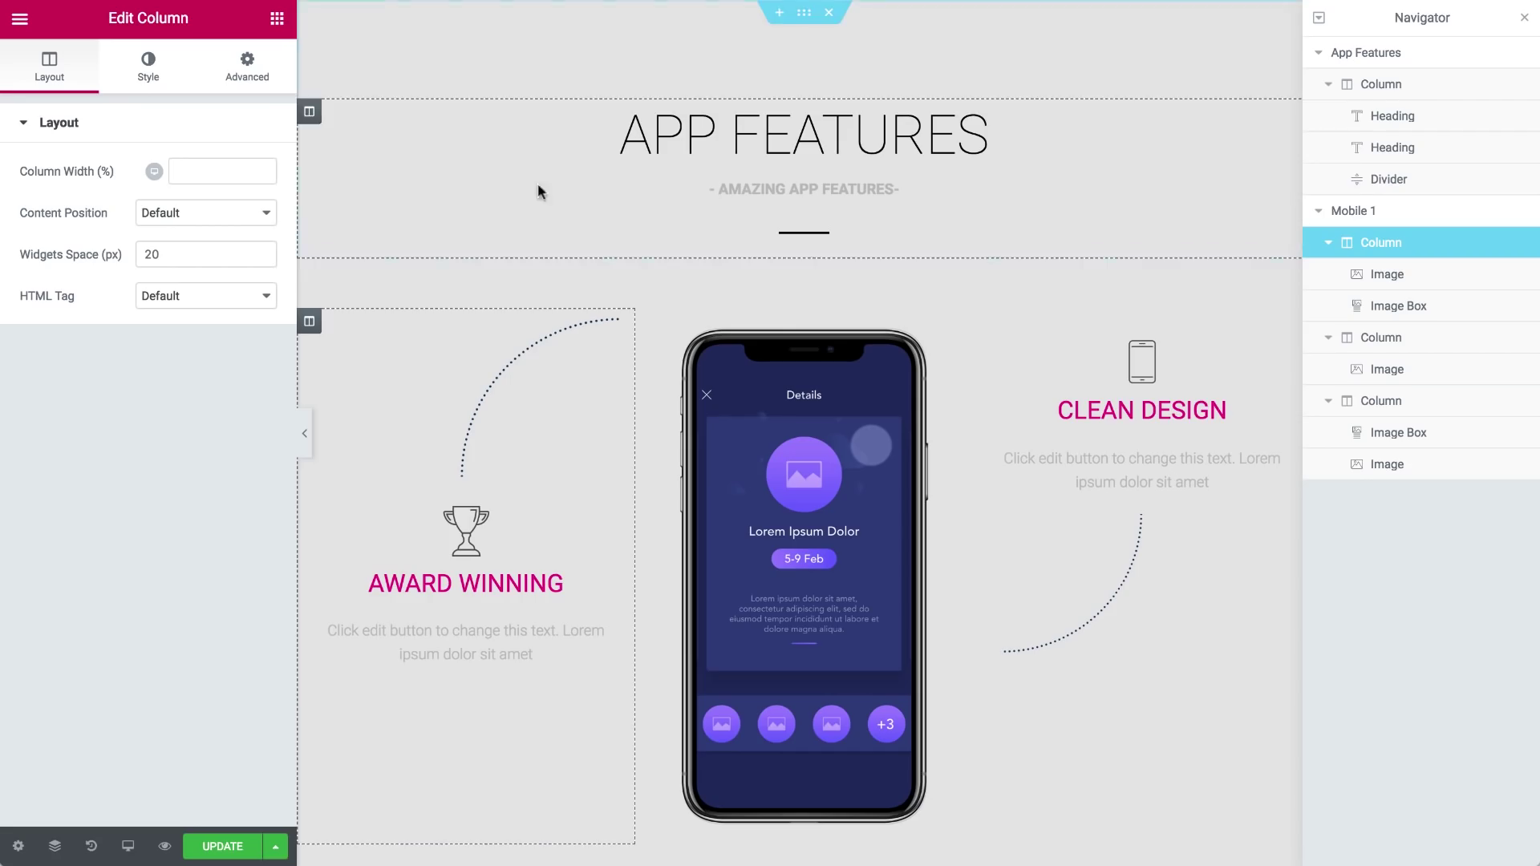
{"action": "left_click", "coordinate": [183, 216]}
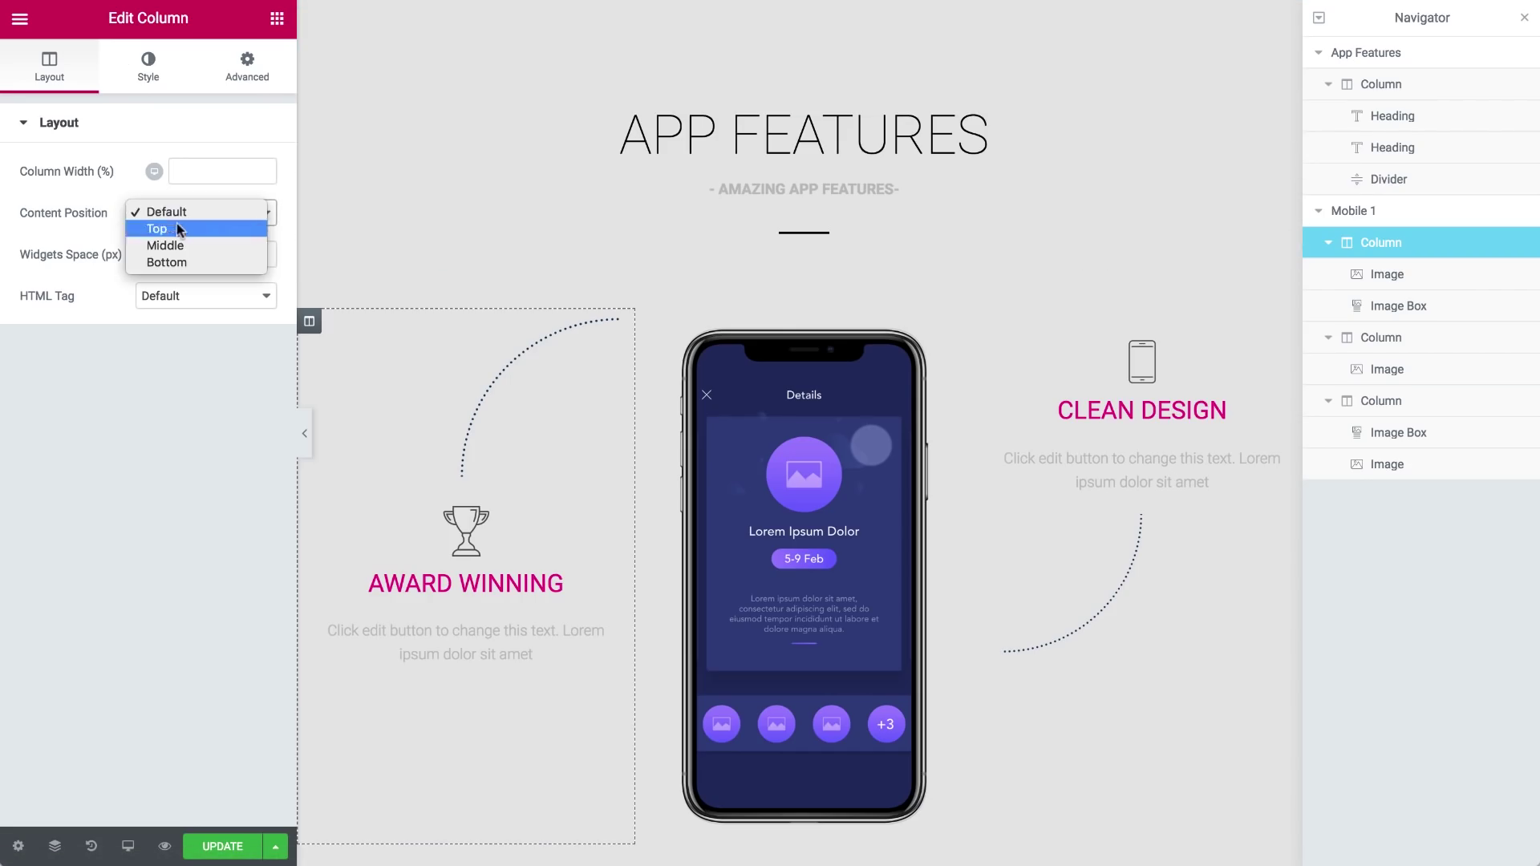
{"action": "left_click", "coordinate": [174, 263]}
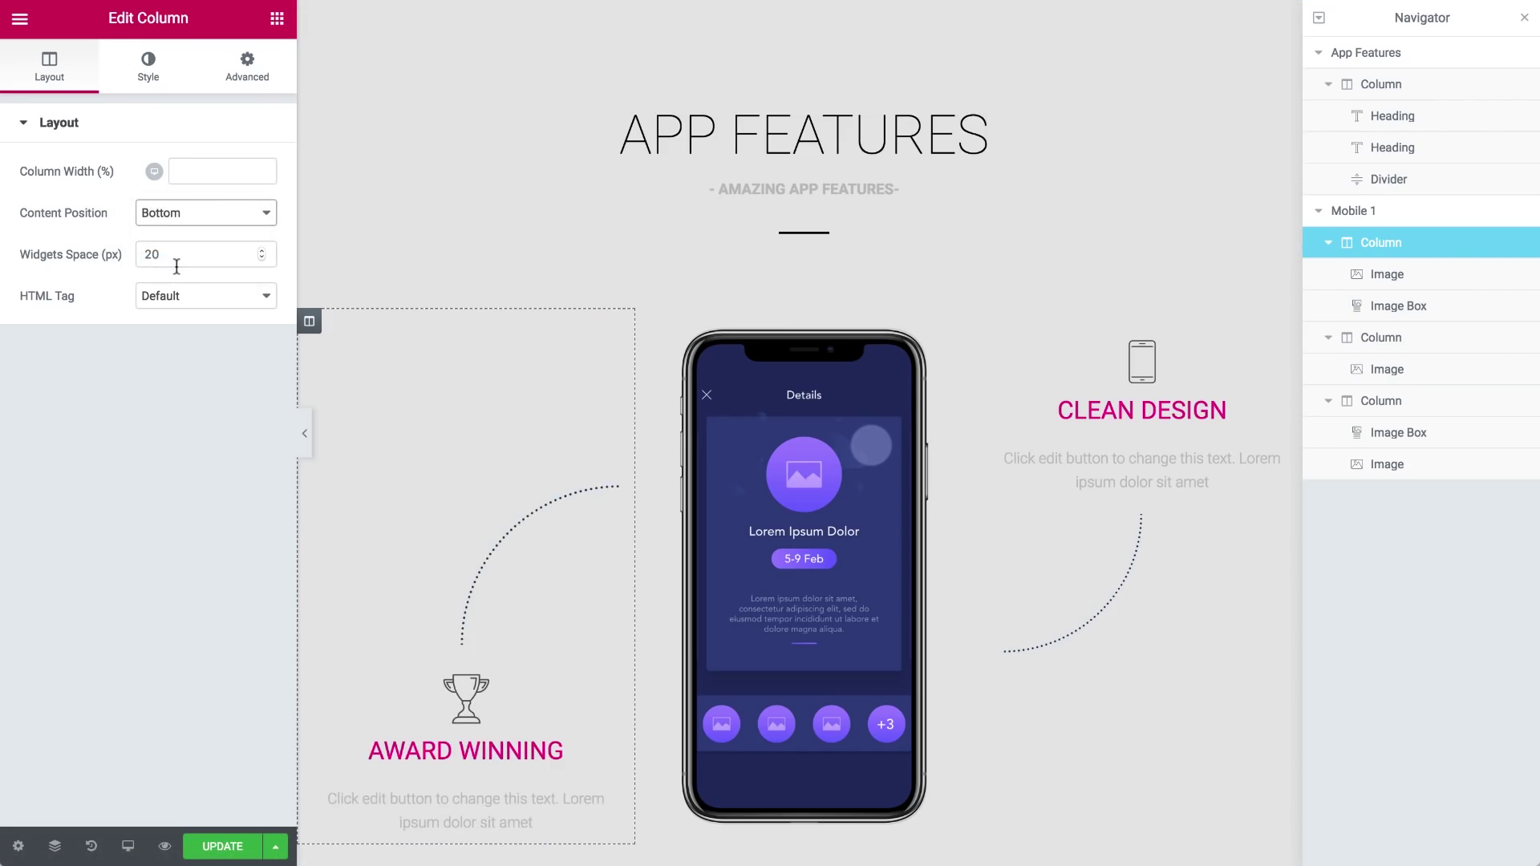
- Duplicate the Mobile 1 section and rename the copy as Mobile 2
{"action": "left_click", "coordinate": [1319, 19]}
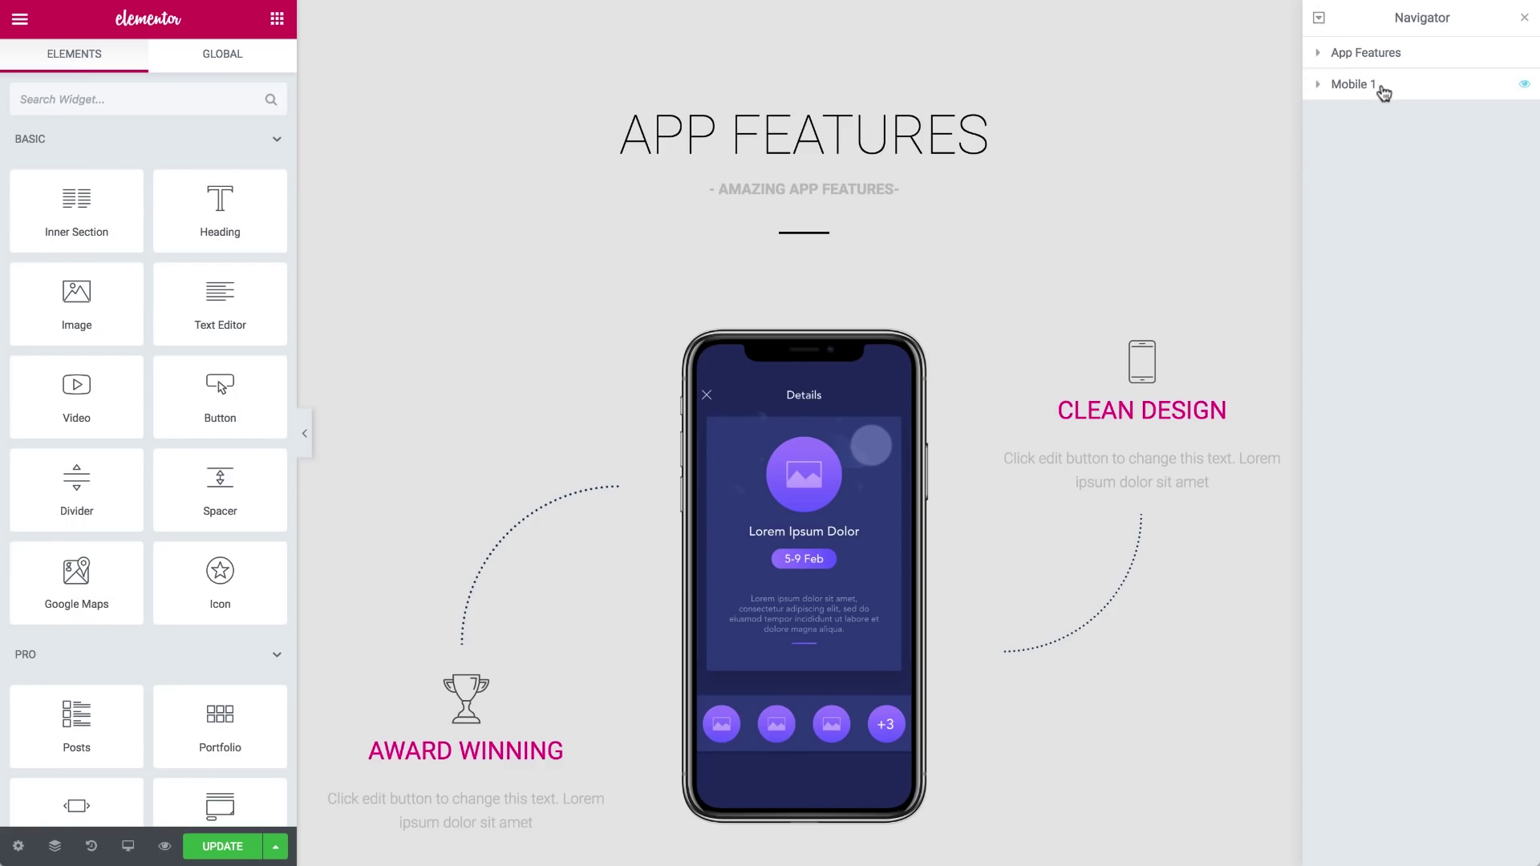
{"action": "left_click", "coordinate": [1385, 88]}
{"action": "right_click", "coordinate": [1388, 84]}
{"action": "left_click", "coordinate": [1401, 131]}
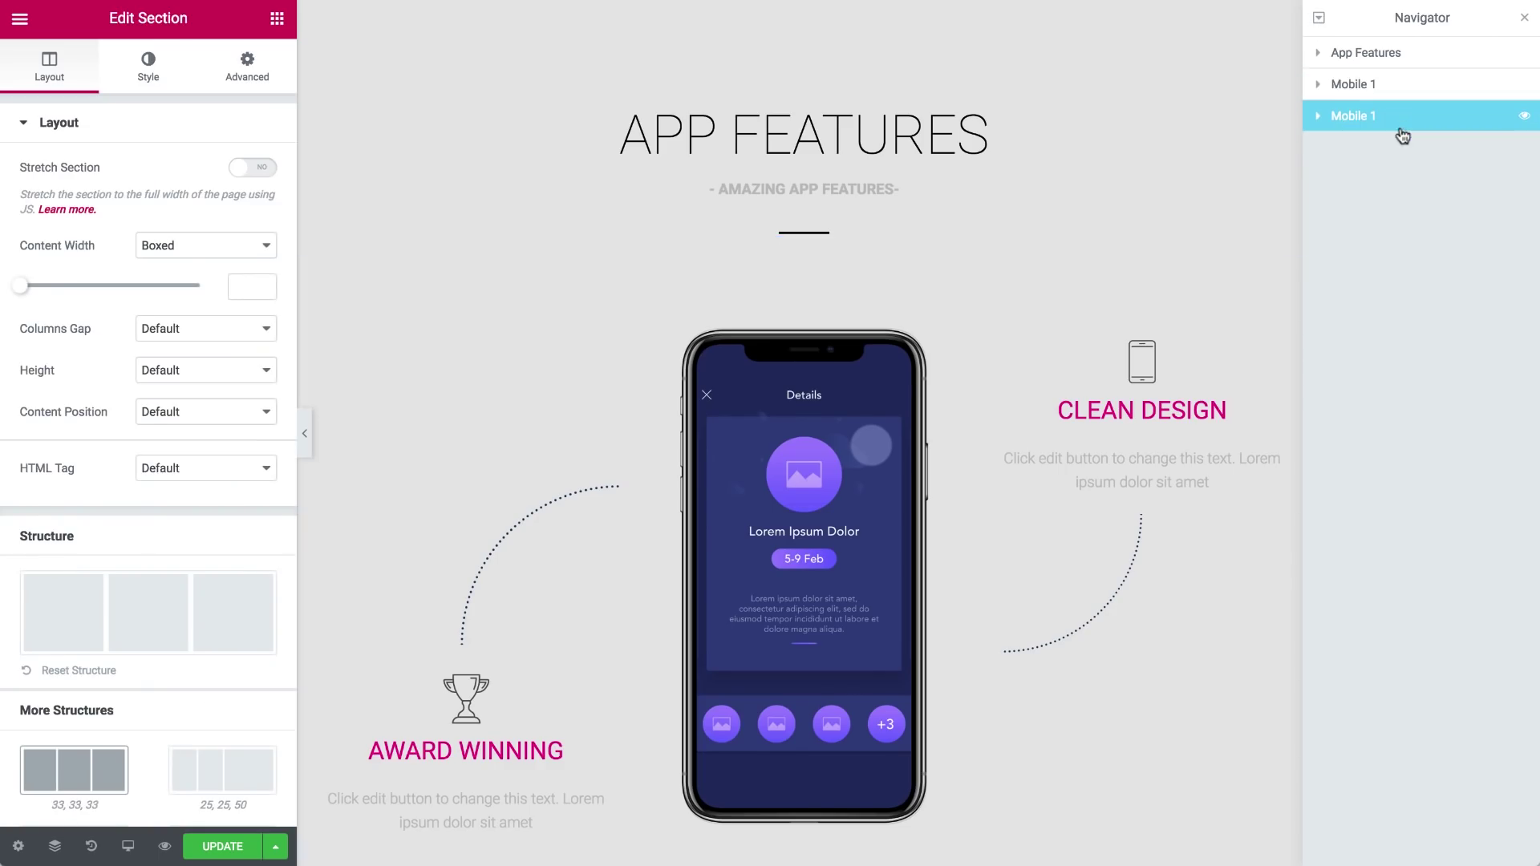
{"action": "double_click", "coordinate": [1377, 117]}
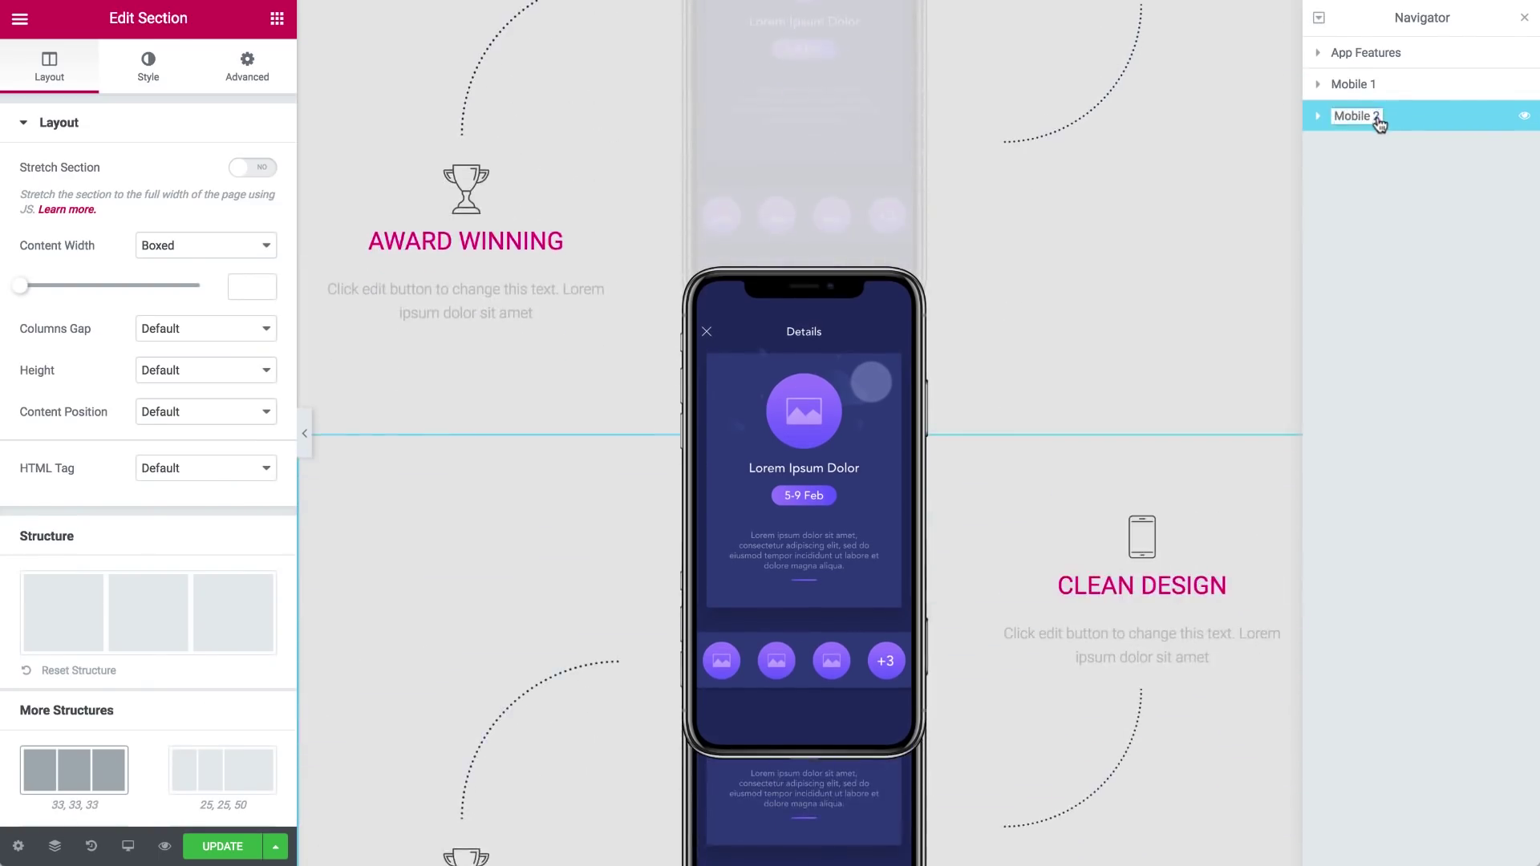
- Open the Z-Index setting of the phone image in the Mobile 1 section
{"action": "scroll", "coordinate": [595, 296], "scroll_direction": "down", "scroll_amount": 2}
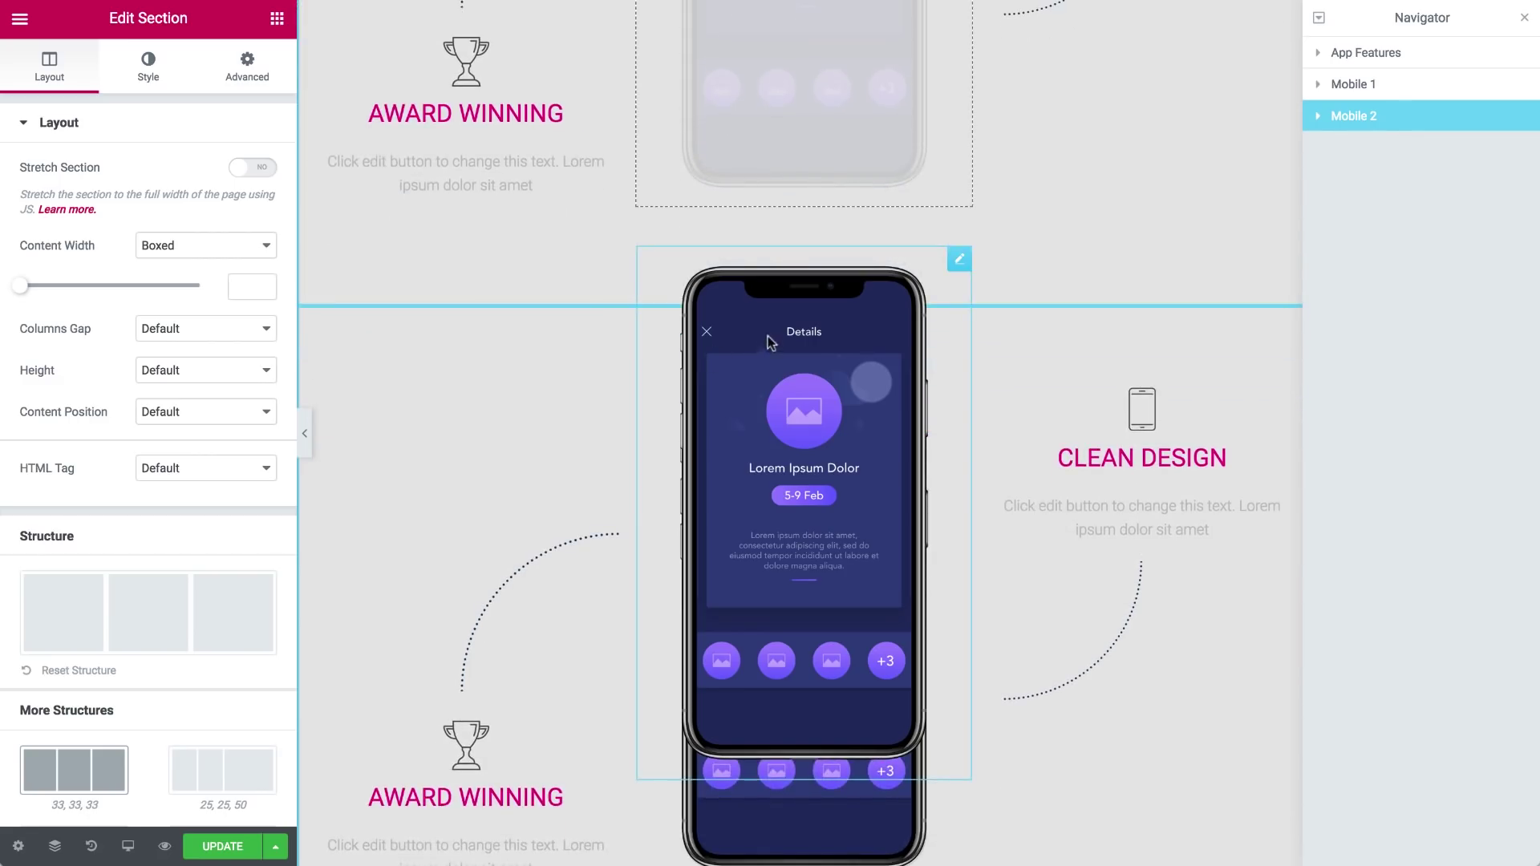
{"action": "scroll", "coordinate": [545, 326], "scroll_direction": "up", "scroll_amount": 3}
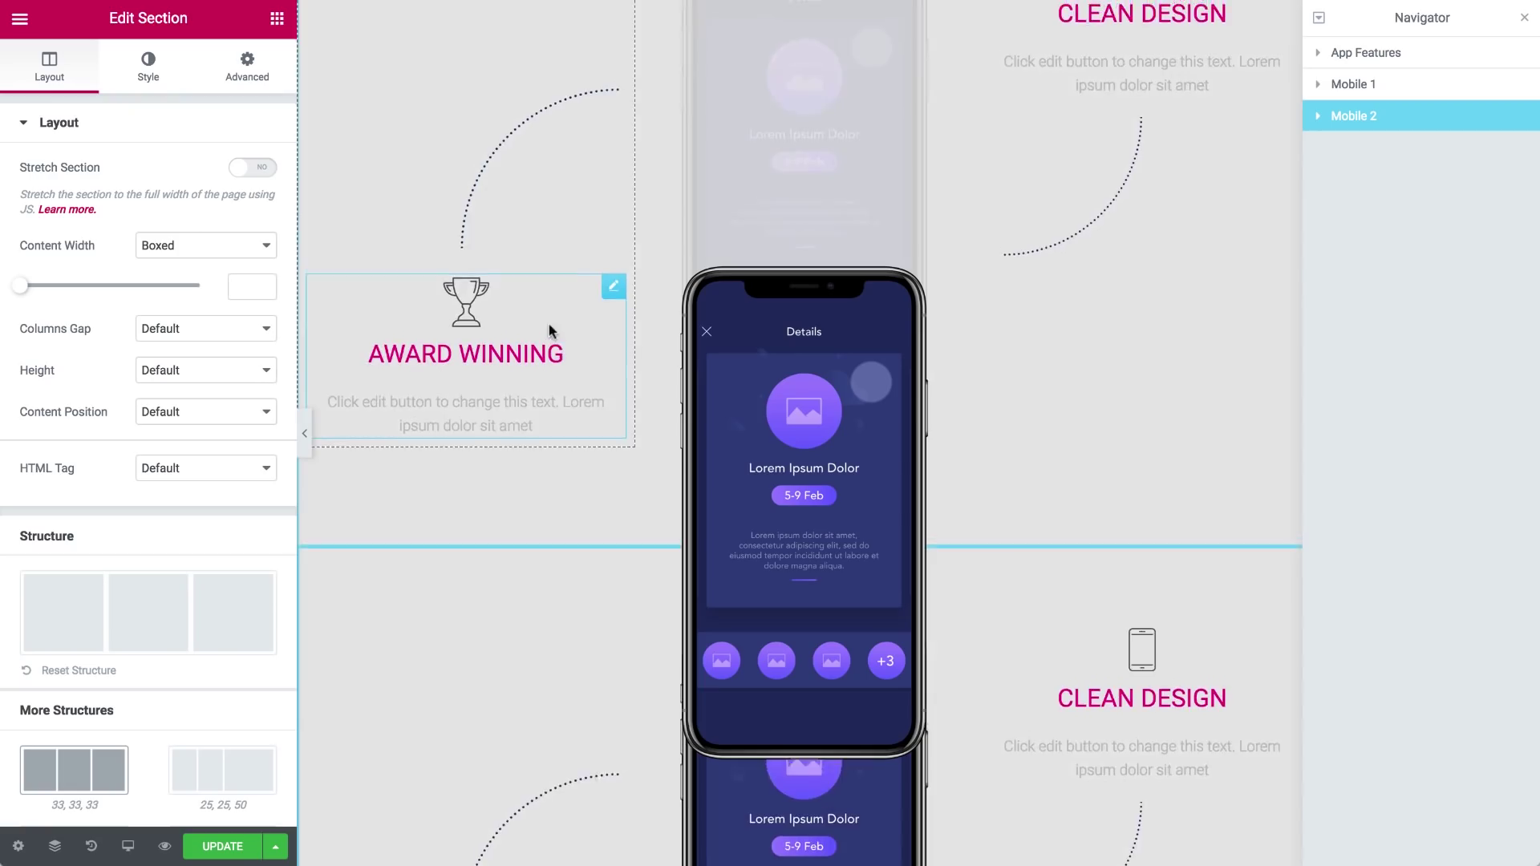
{"action": "scroll", "coordinate": [561, 312], "scroll_direction": "down", "scroll_amount": 1}
{"action": "scroll", "coordinate": [566, 304], "scroll_direction": "down", "scroll_amount": 2}
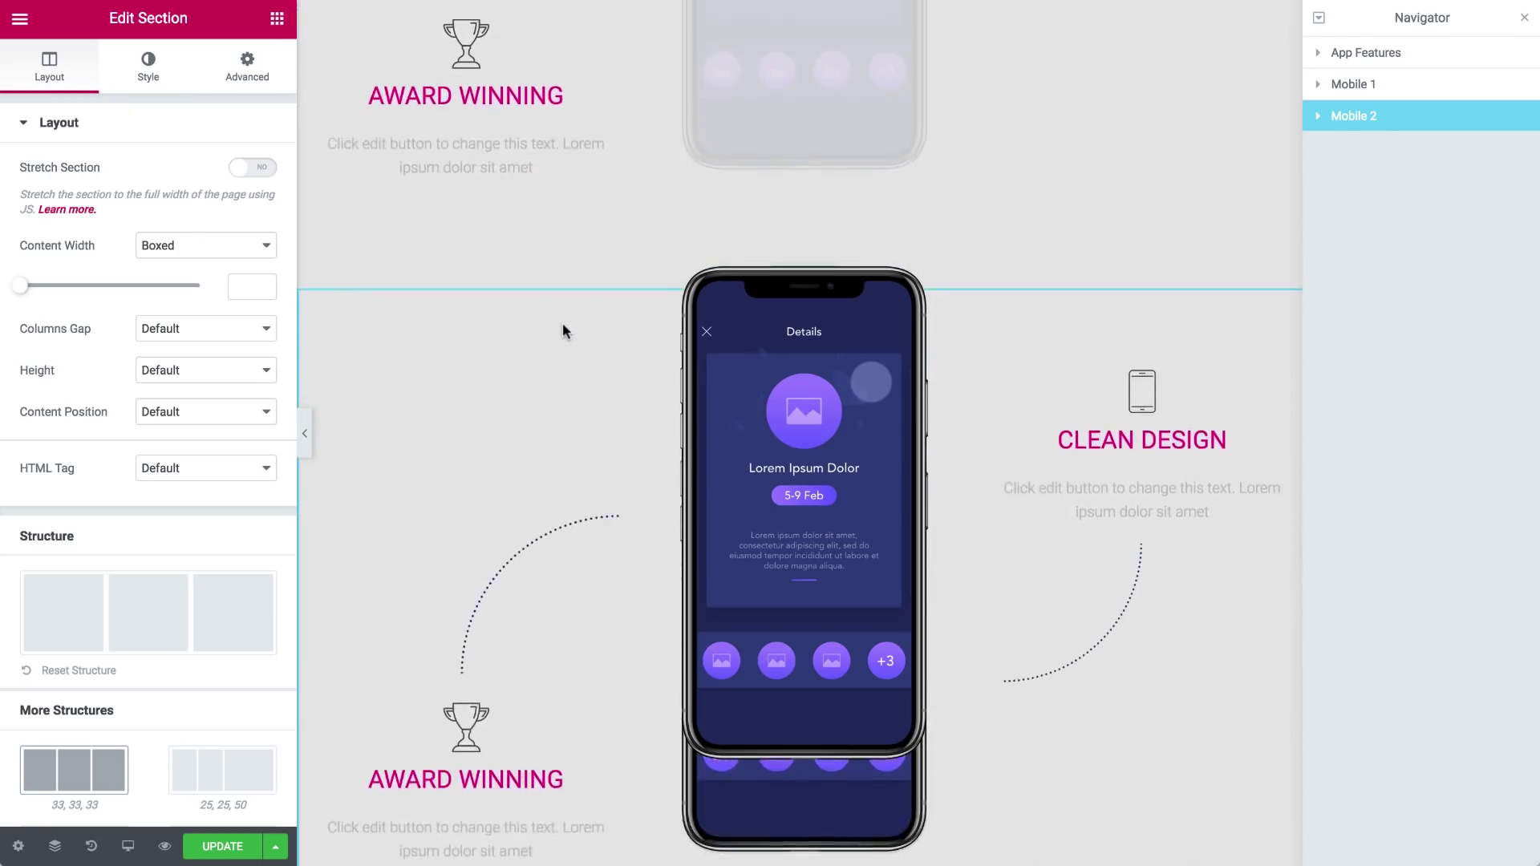
{"action": "scroll", "coordinate": [561, 322], "scroll_direction": "up", "scroll_amount": 2}
{"action": "scroll", "coordinate": [564, 324], "scroll_direction": "down", "scroll_amount": 1}
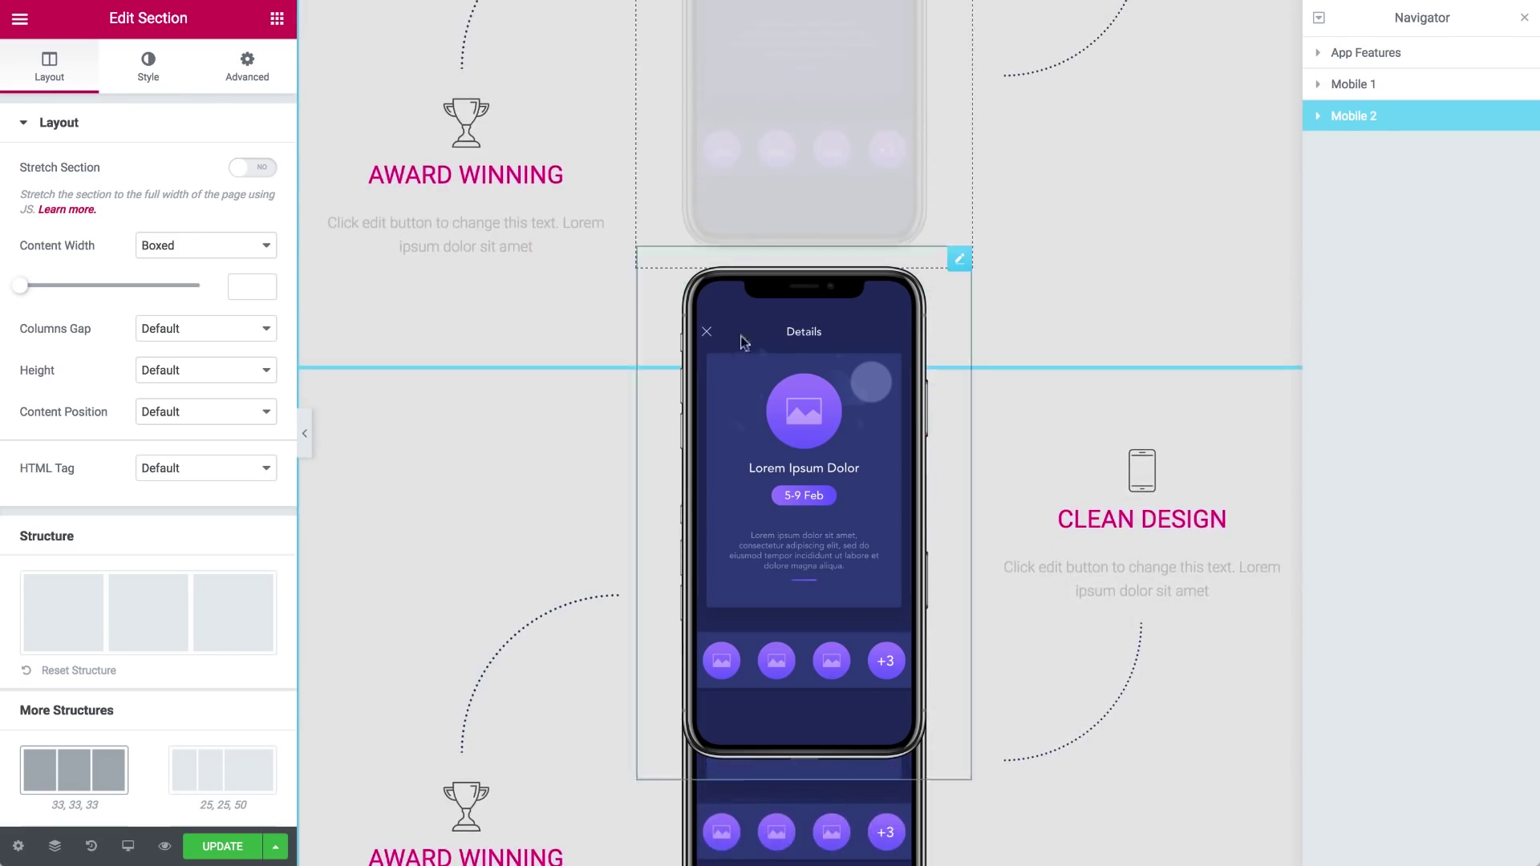
{"action": "left_click", "coordinate": [816, 340]}
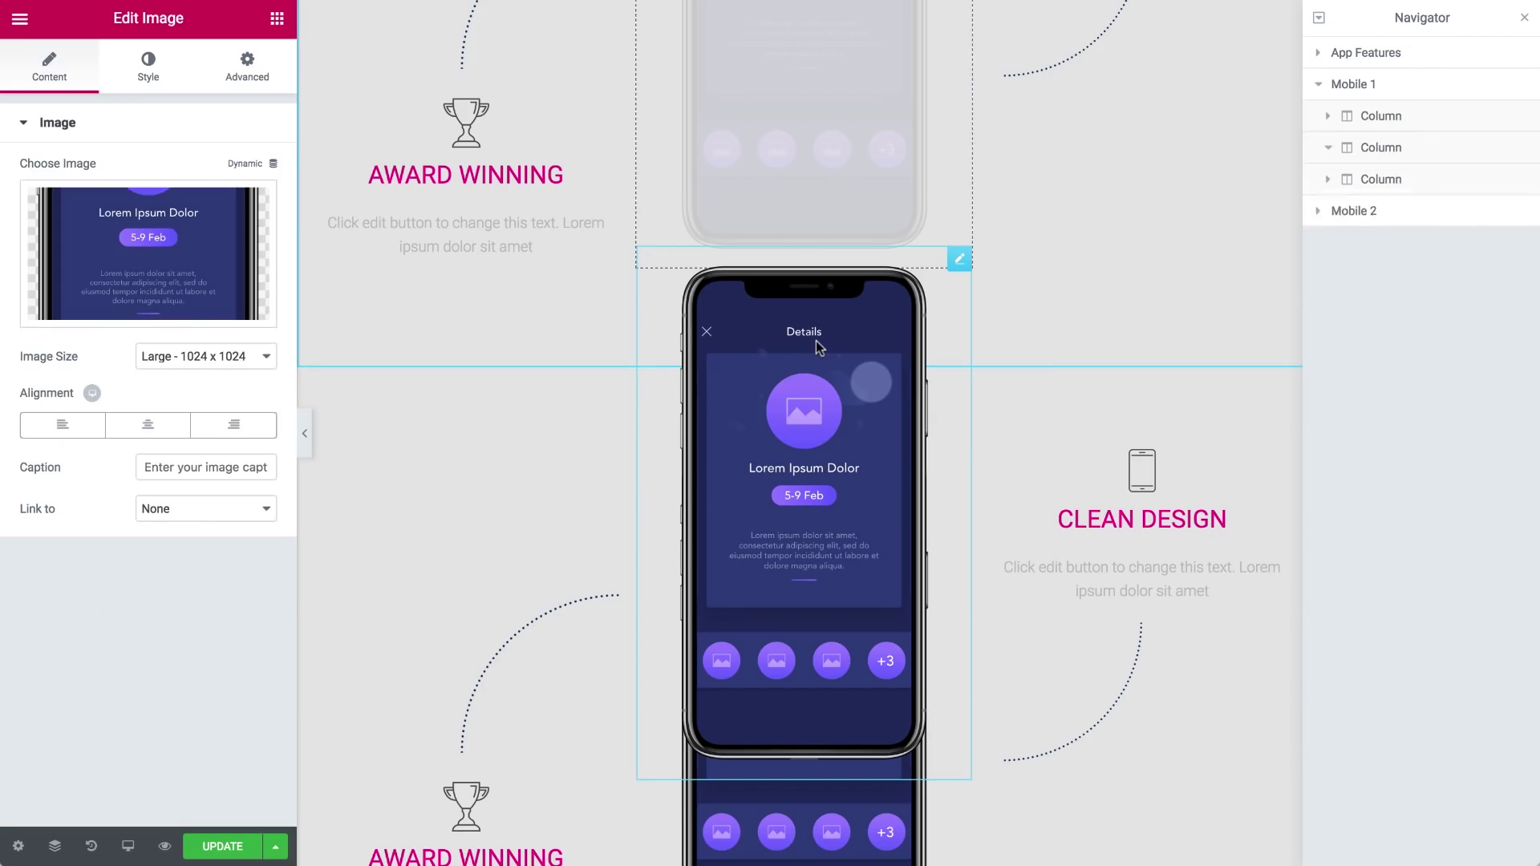
{"action": "left_click", "coordinate": [247, 62]}
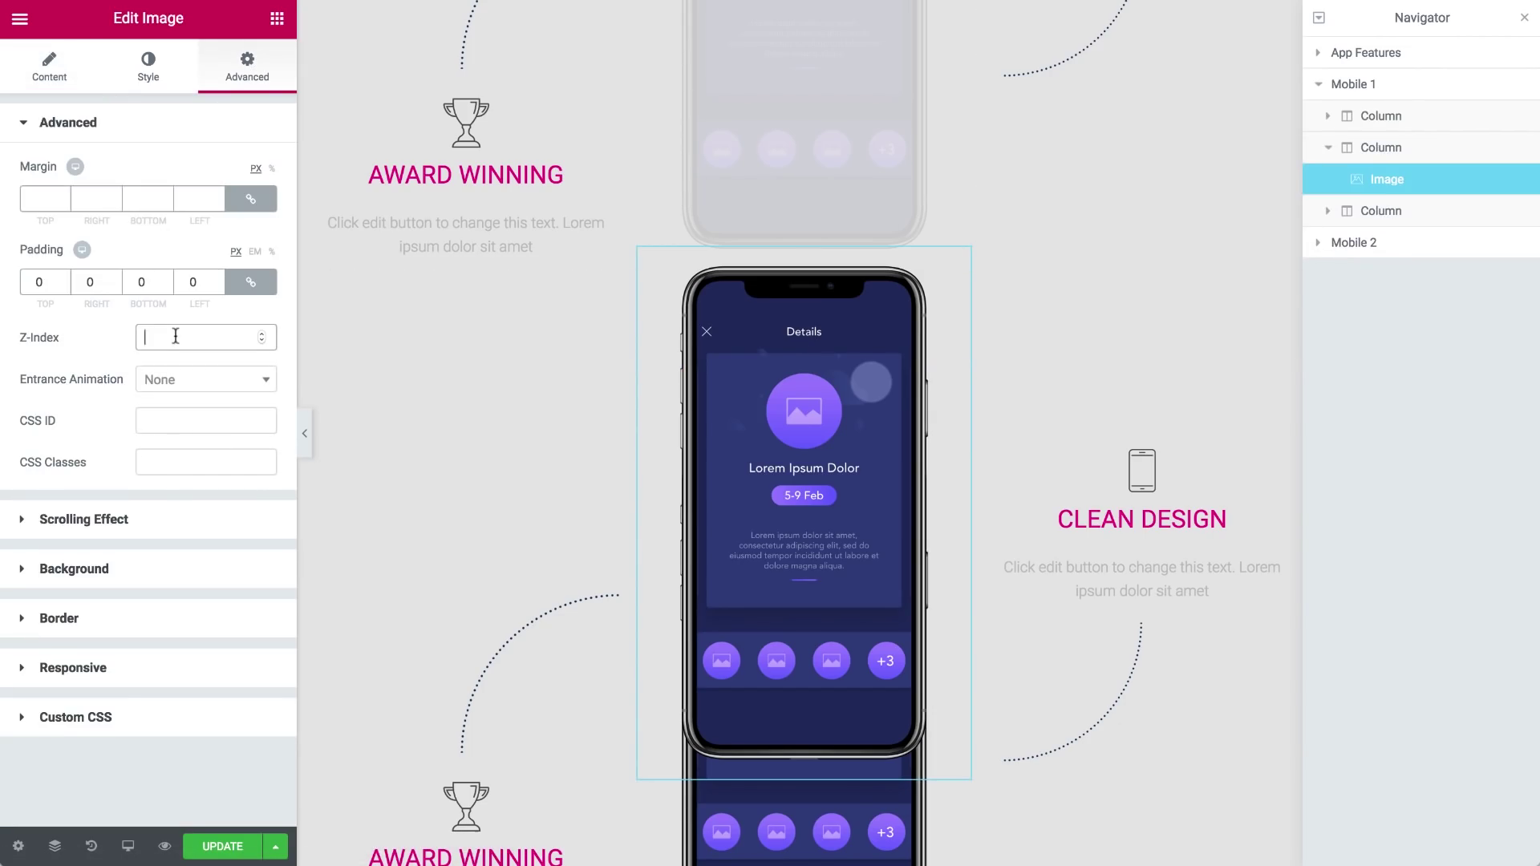
- Set the Z-Index of the phone image in the Mobile 2 section to 2 and check the scrolling overlap
{"action": "left_click", "coordinate": [733, 815]}
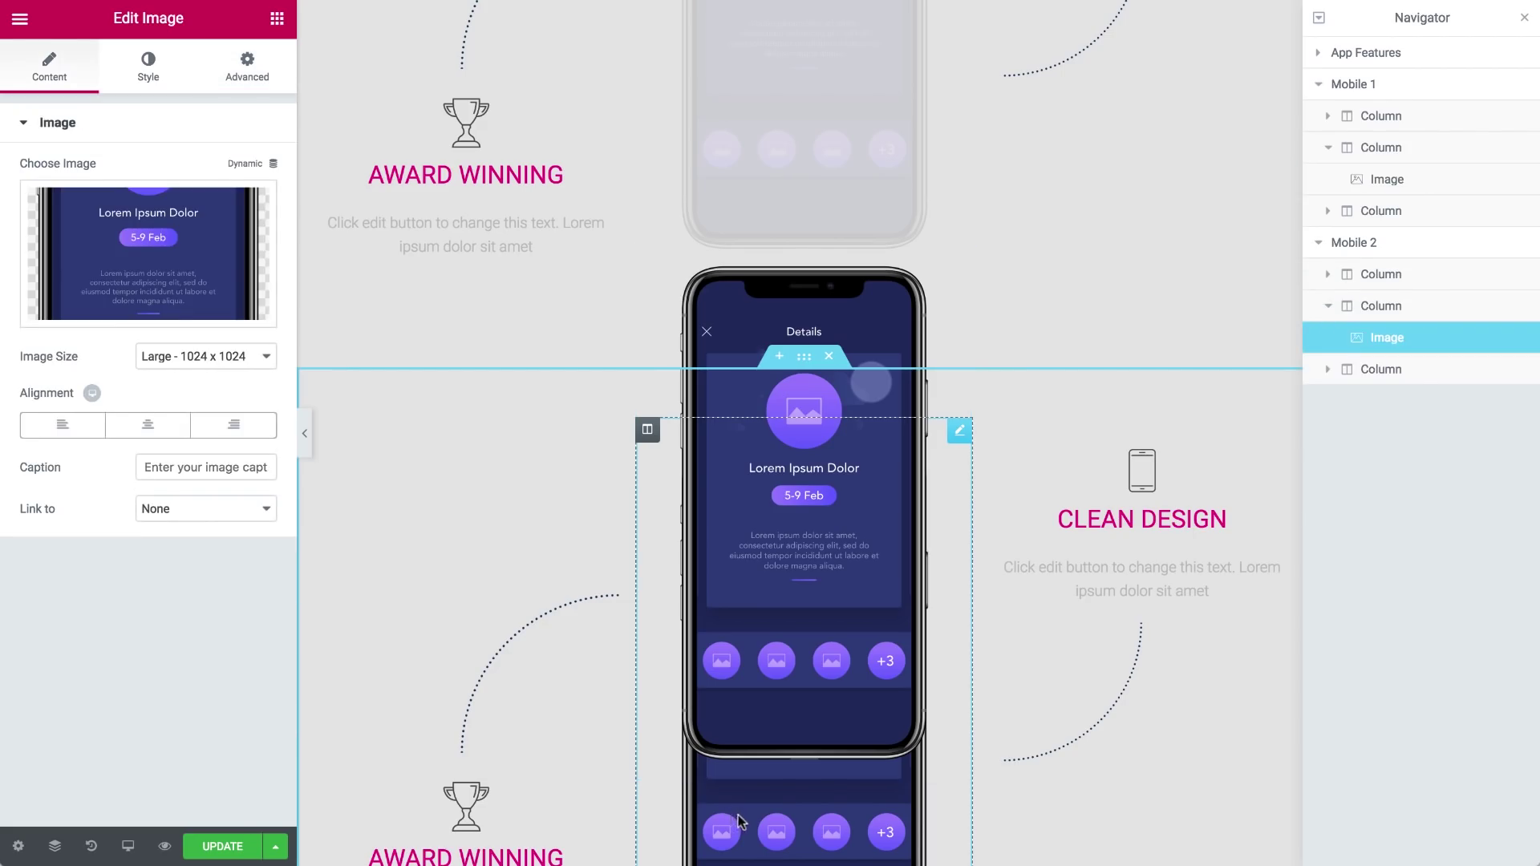
{"action": "left_click", "coordinate": [245, 80]}
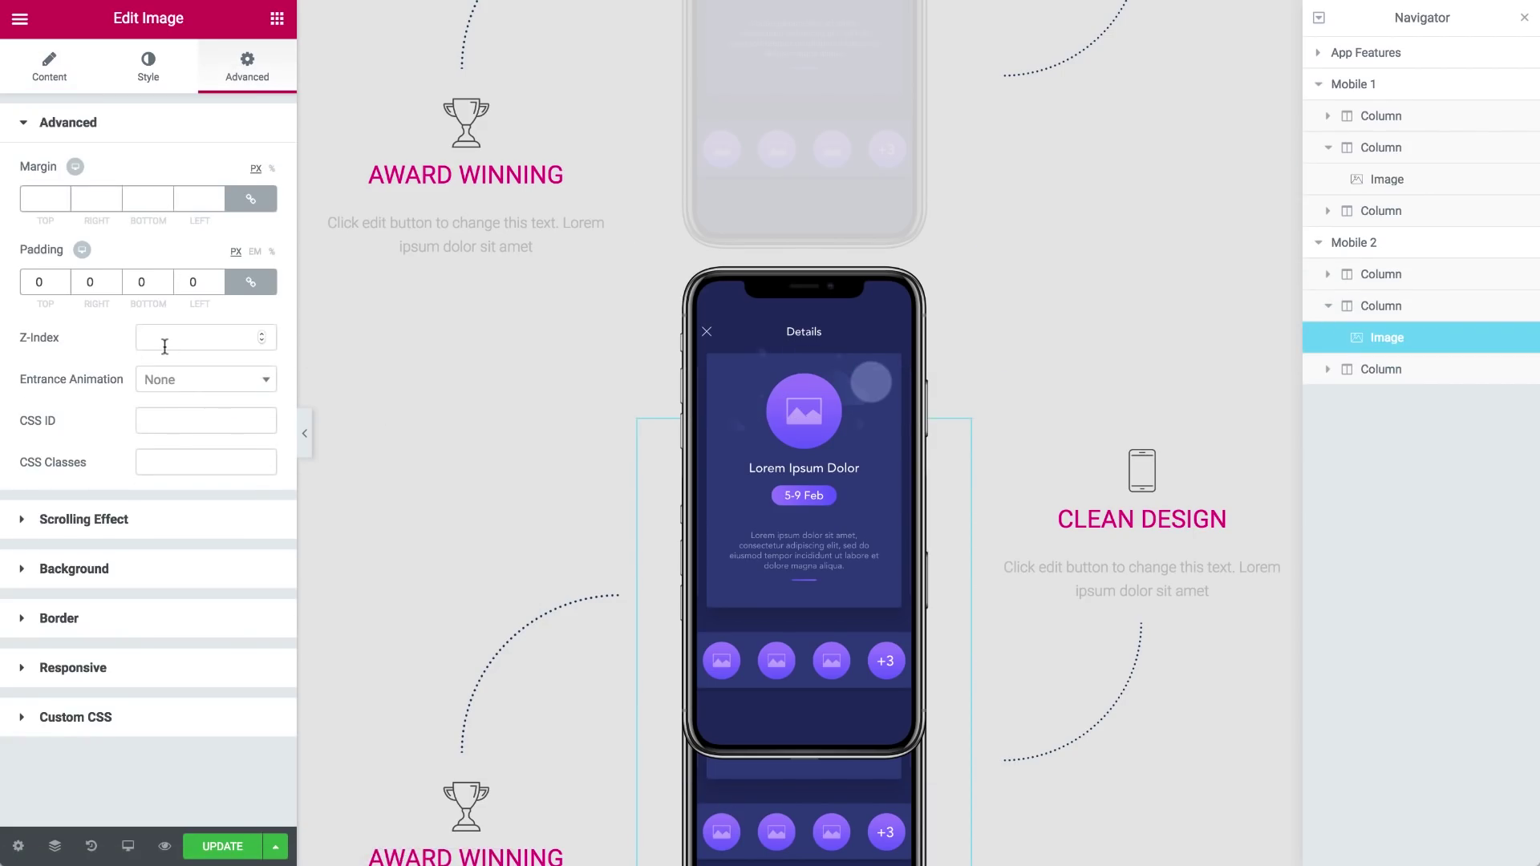
{"action": "type", "text": "2"}
{"action": "scroll", "coordinate": [610, 439], "scroll_direction": "down", "scroll_amount": 5}
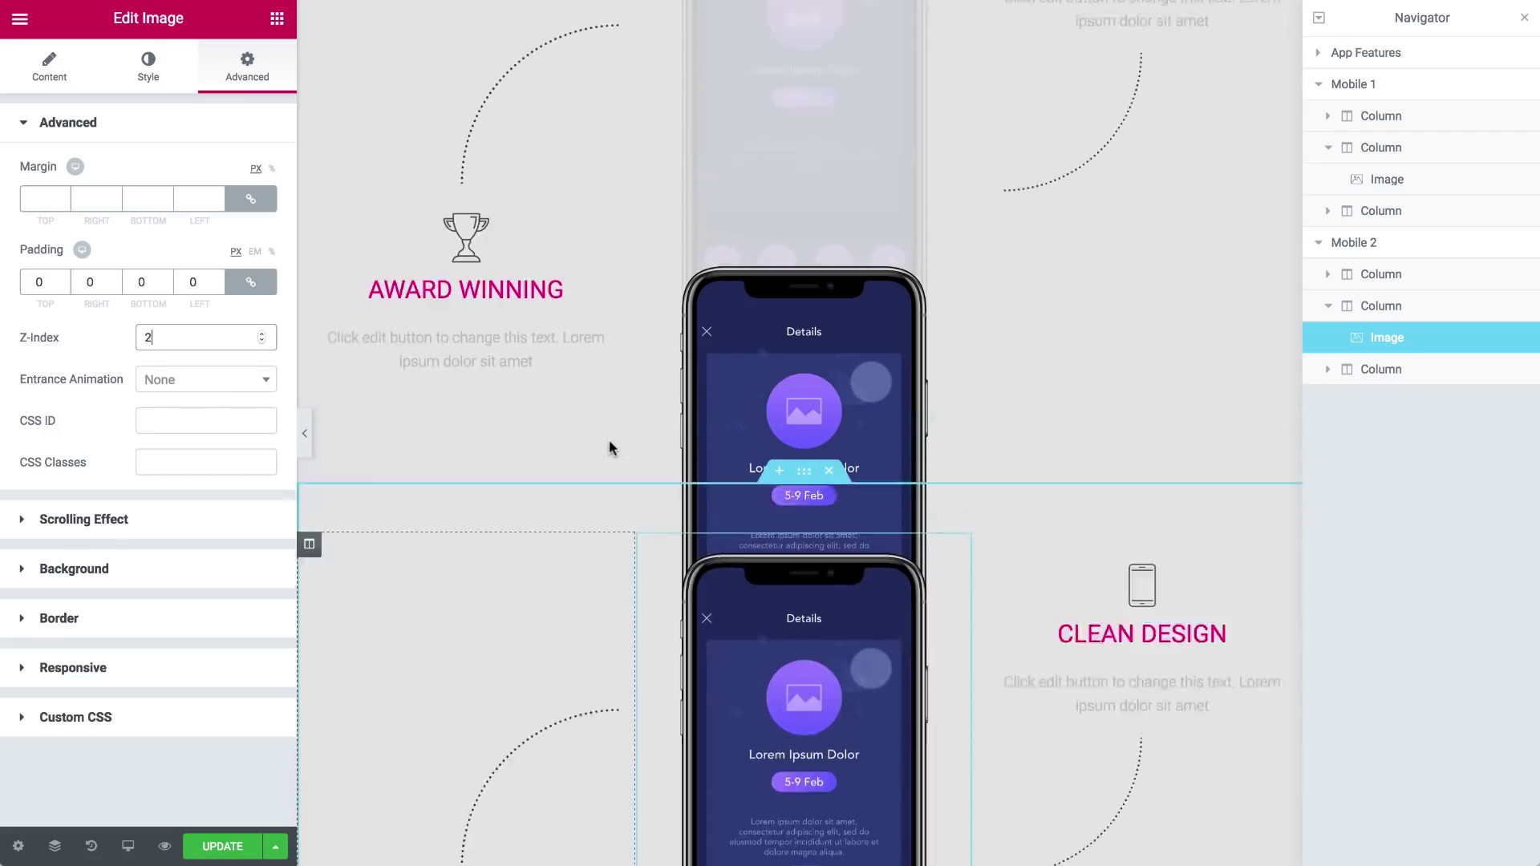
{"action": "scroll", "coordinate": [608, 441], "scroll_direction": "up", "scroll_amount": 2}
{"action": "scroll", "coordinate": [609, 425], "scroll_direction": "down", "scroll_amount": 6}
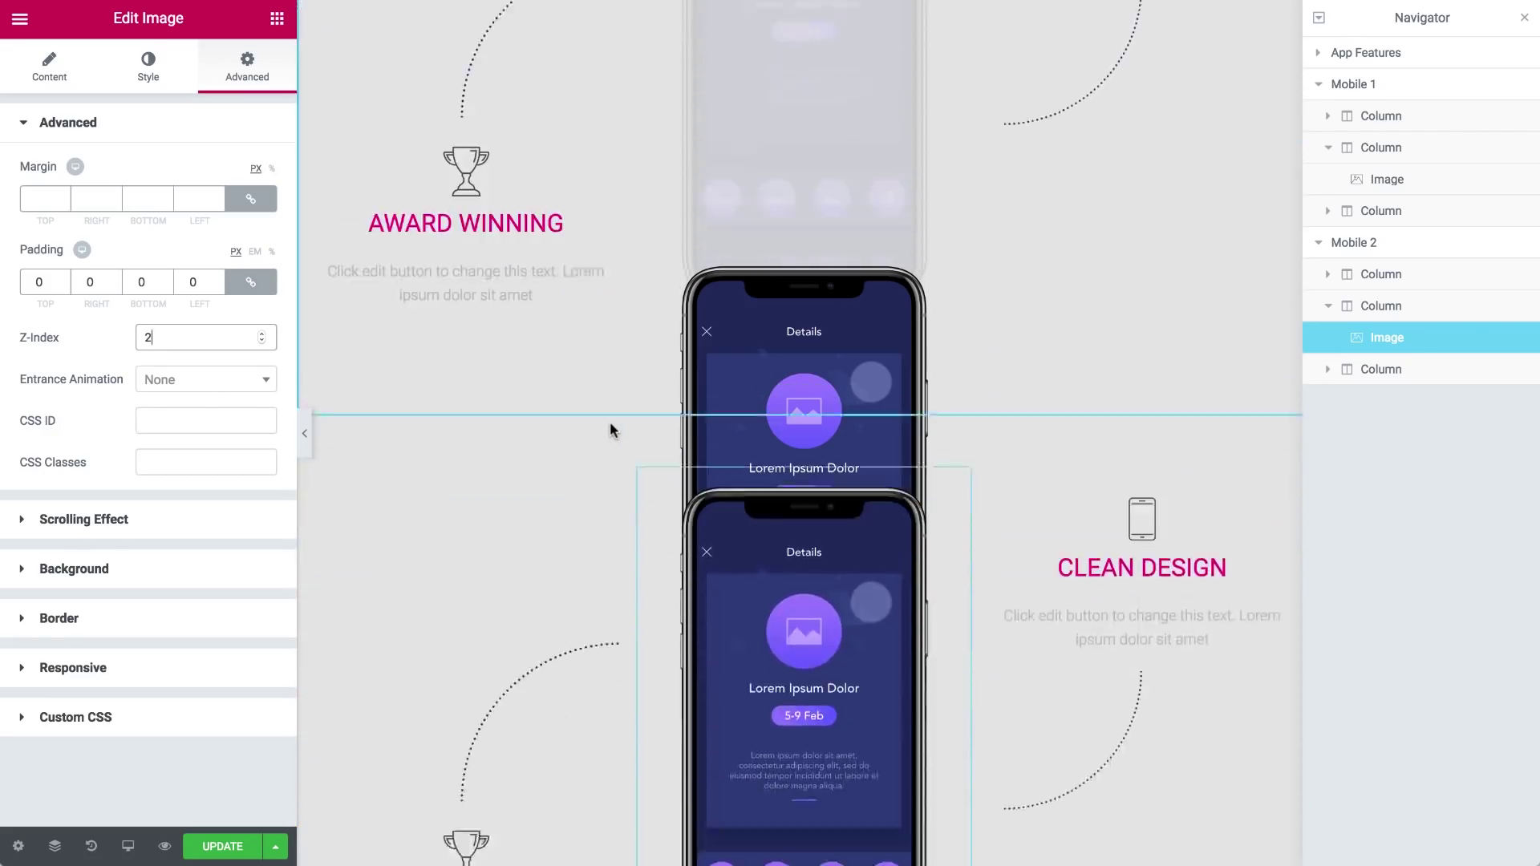
{"action": "scroll", "coordinate": [610, 421], "scroll_direction": "up", "scroll_amount": 2}
{"action": "scroll", "coordinate": [609, 420], "scroll_direction": "down", "scroll_amount": 3}
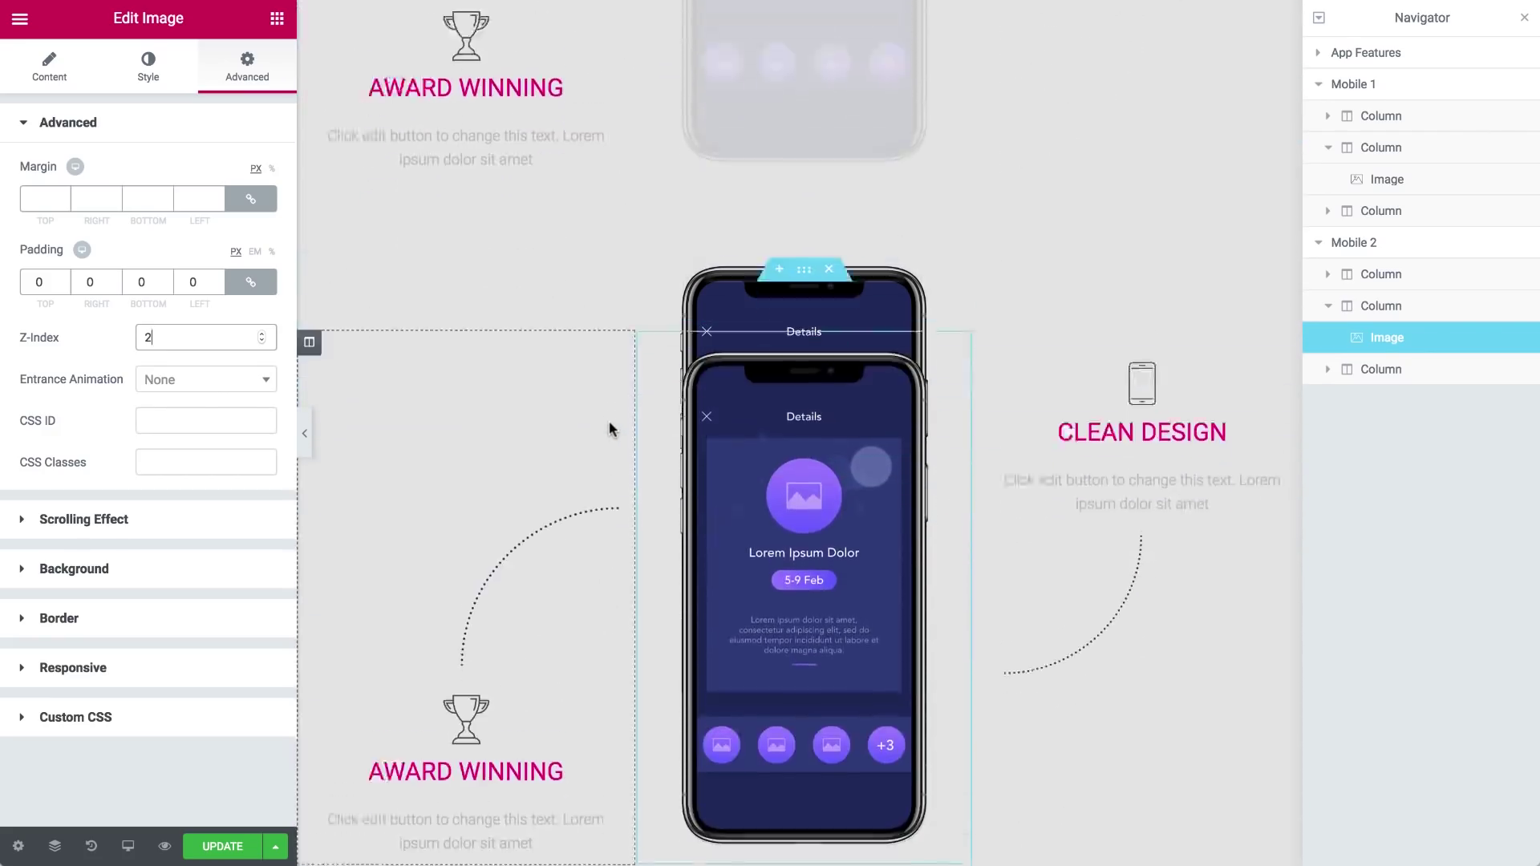
- Set the Mobile 2 section's background color to the magenta preset
{"action": "left_click", "coordinate": [804, 188]}
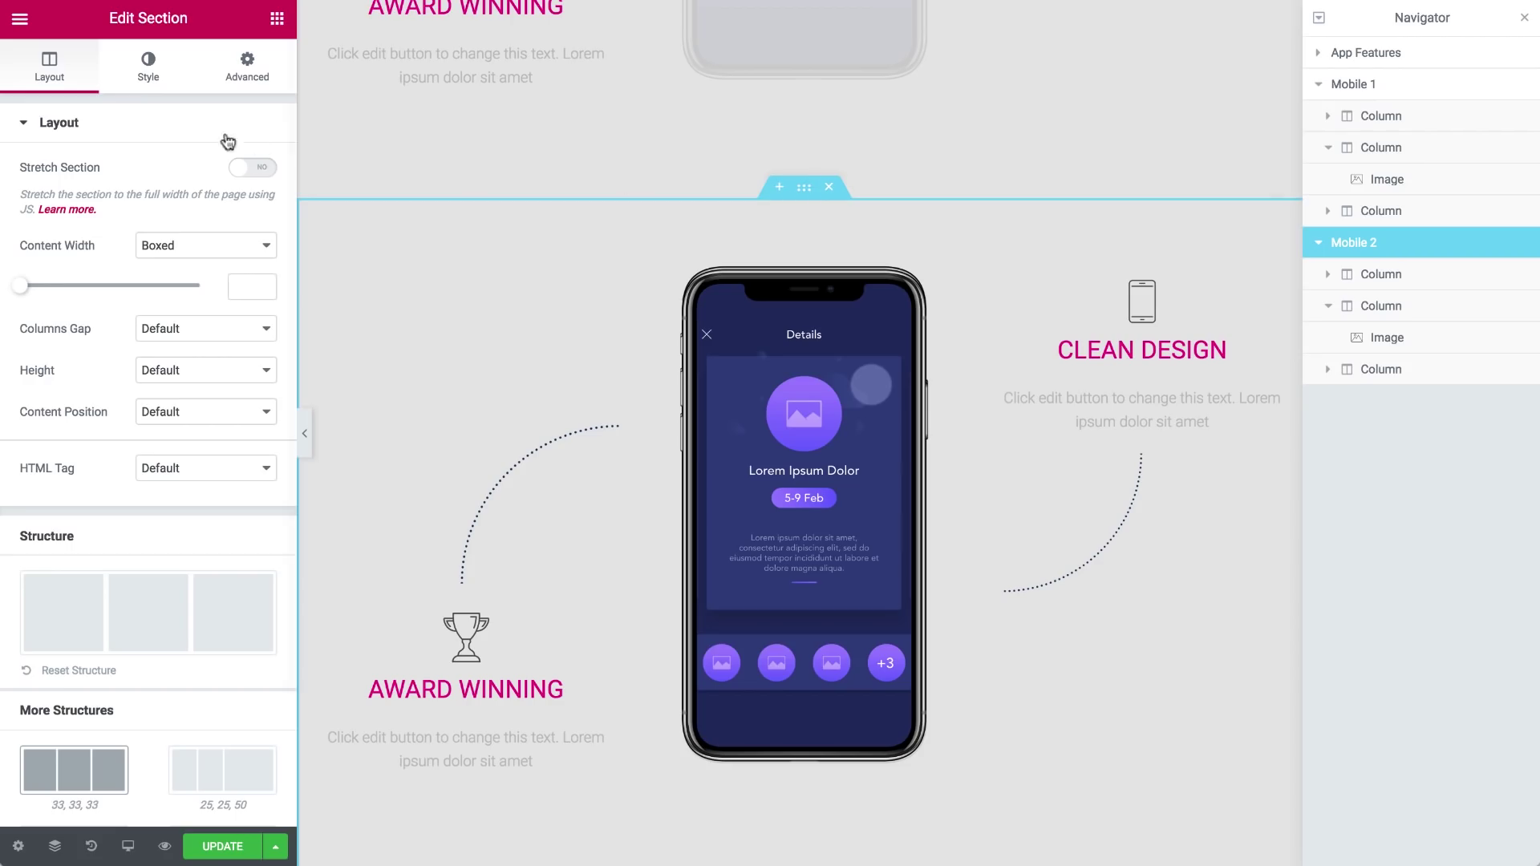
{"action": "left_click", "coordinate": [147, 66]}
{"action": "left_click", "coordinate": [251, 255]}
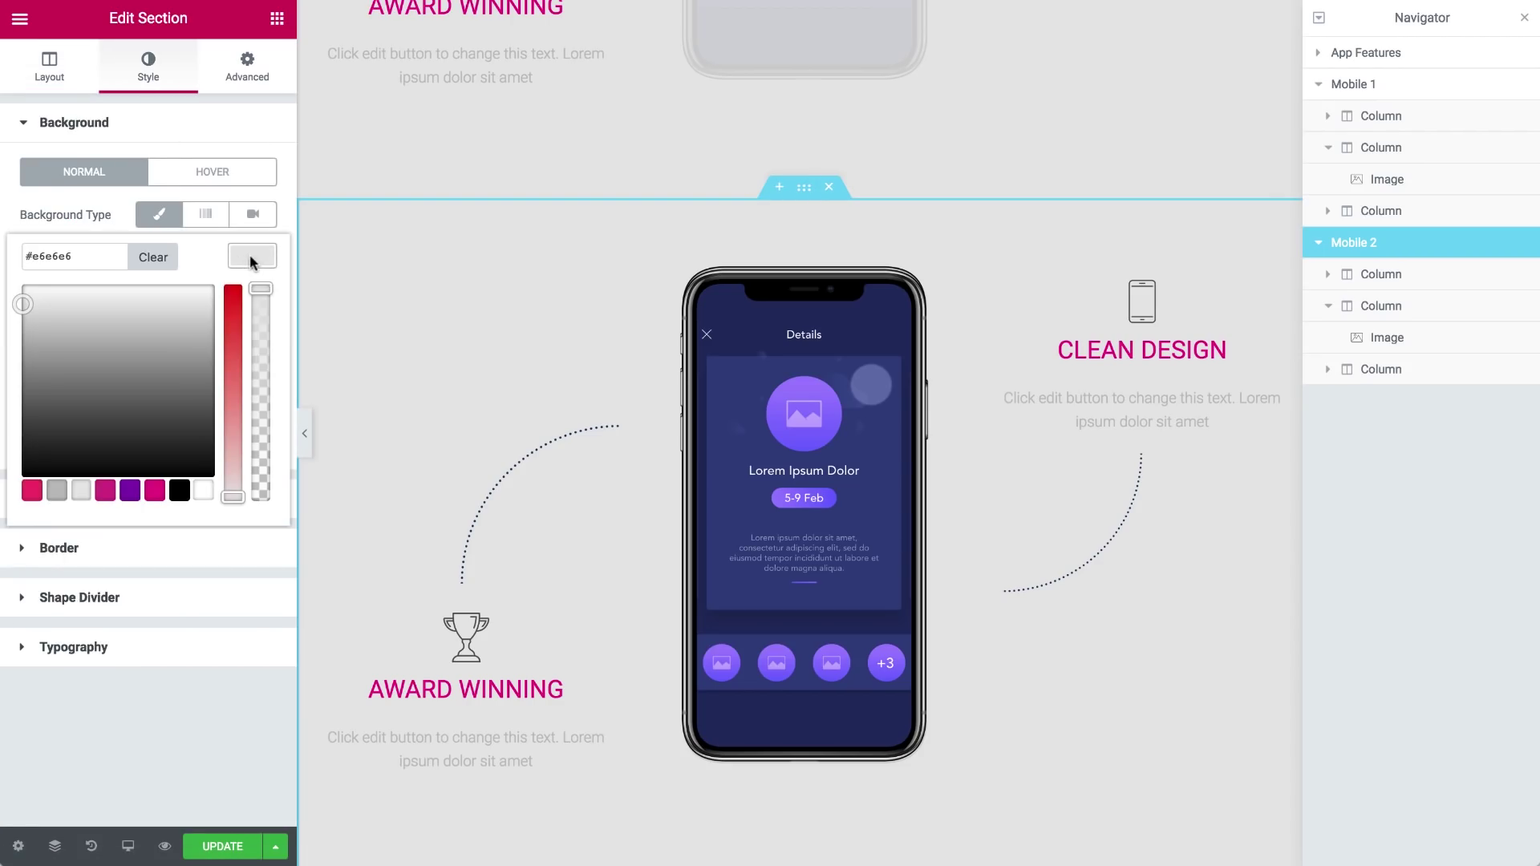
{"action": "left_click", "coordinate": [104, 490]}
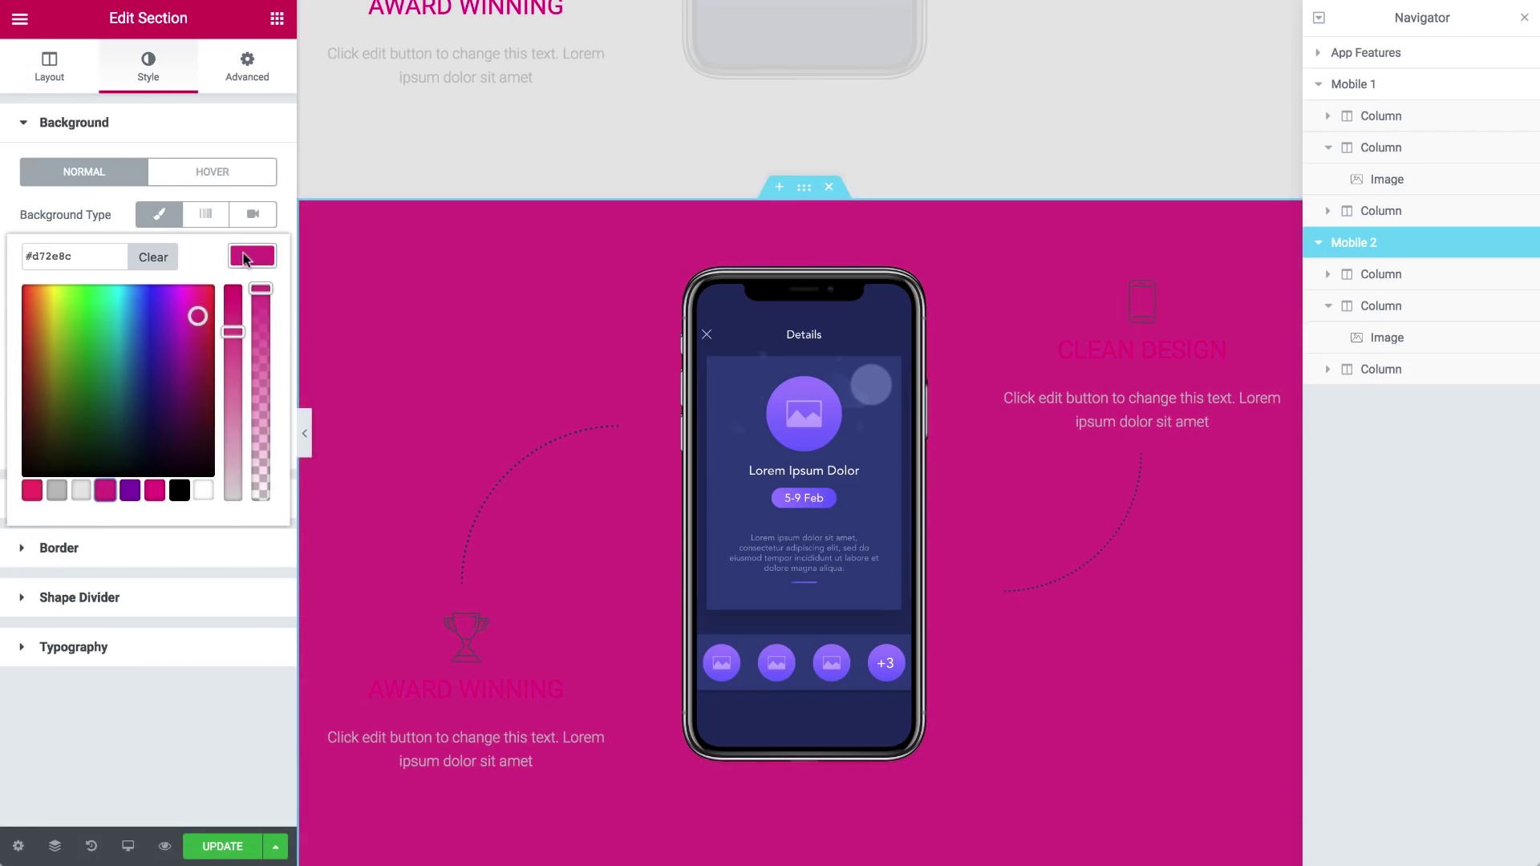
- Replace the phone image in the Mobile 2 section with mobile2.png from the media library
{"action": "left_click", "coordinate": [810, 371]}
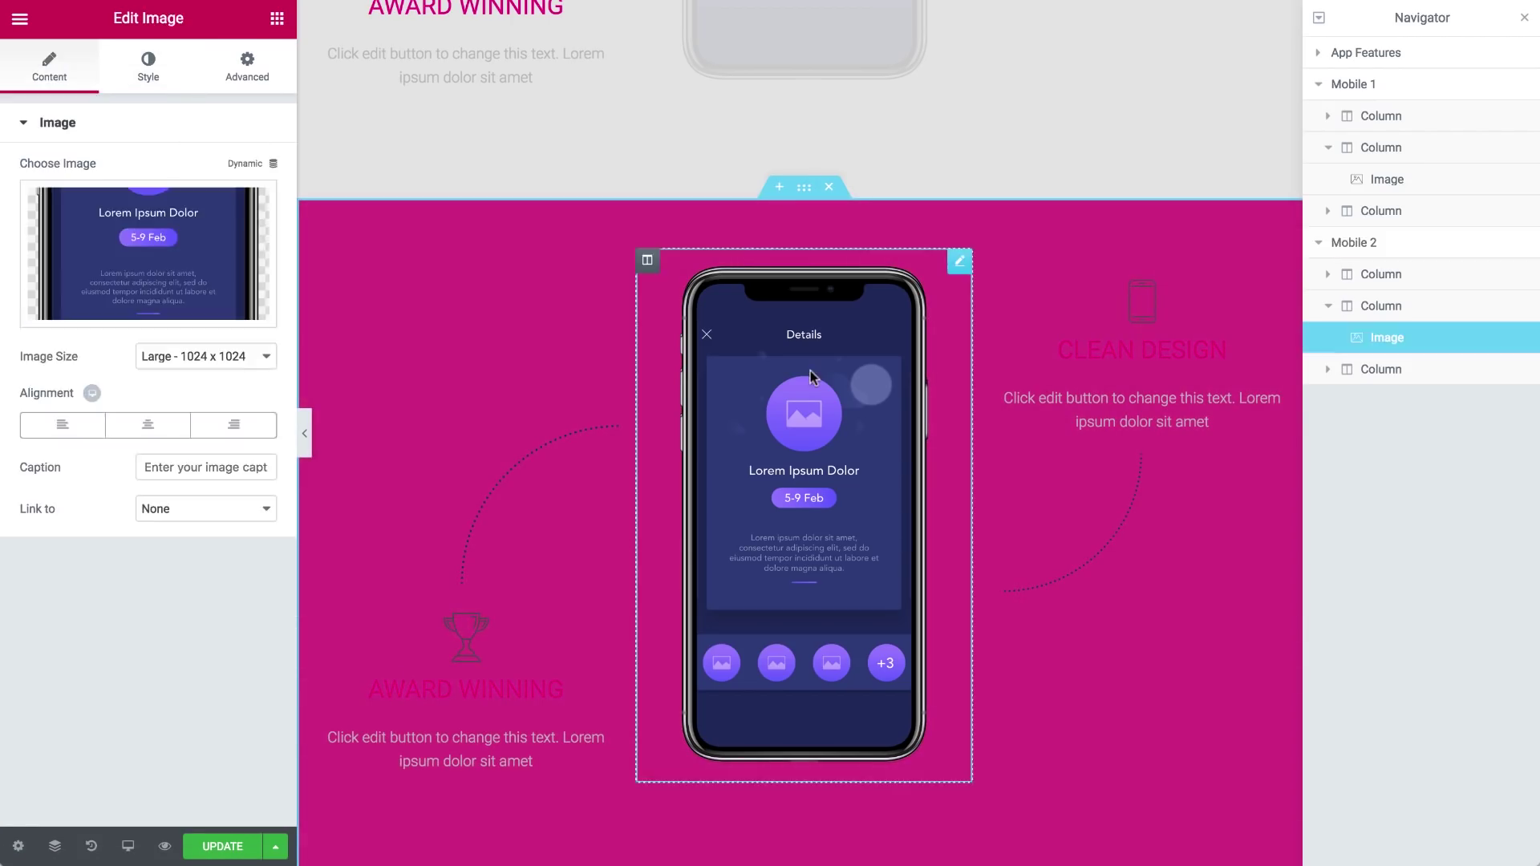
{"action": "left_click", "coordinate": [74, 238]}
{"action": "left_click", "coordinate": [252, 261]}
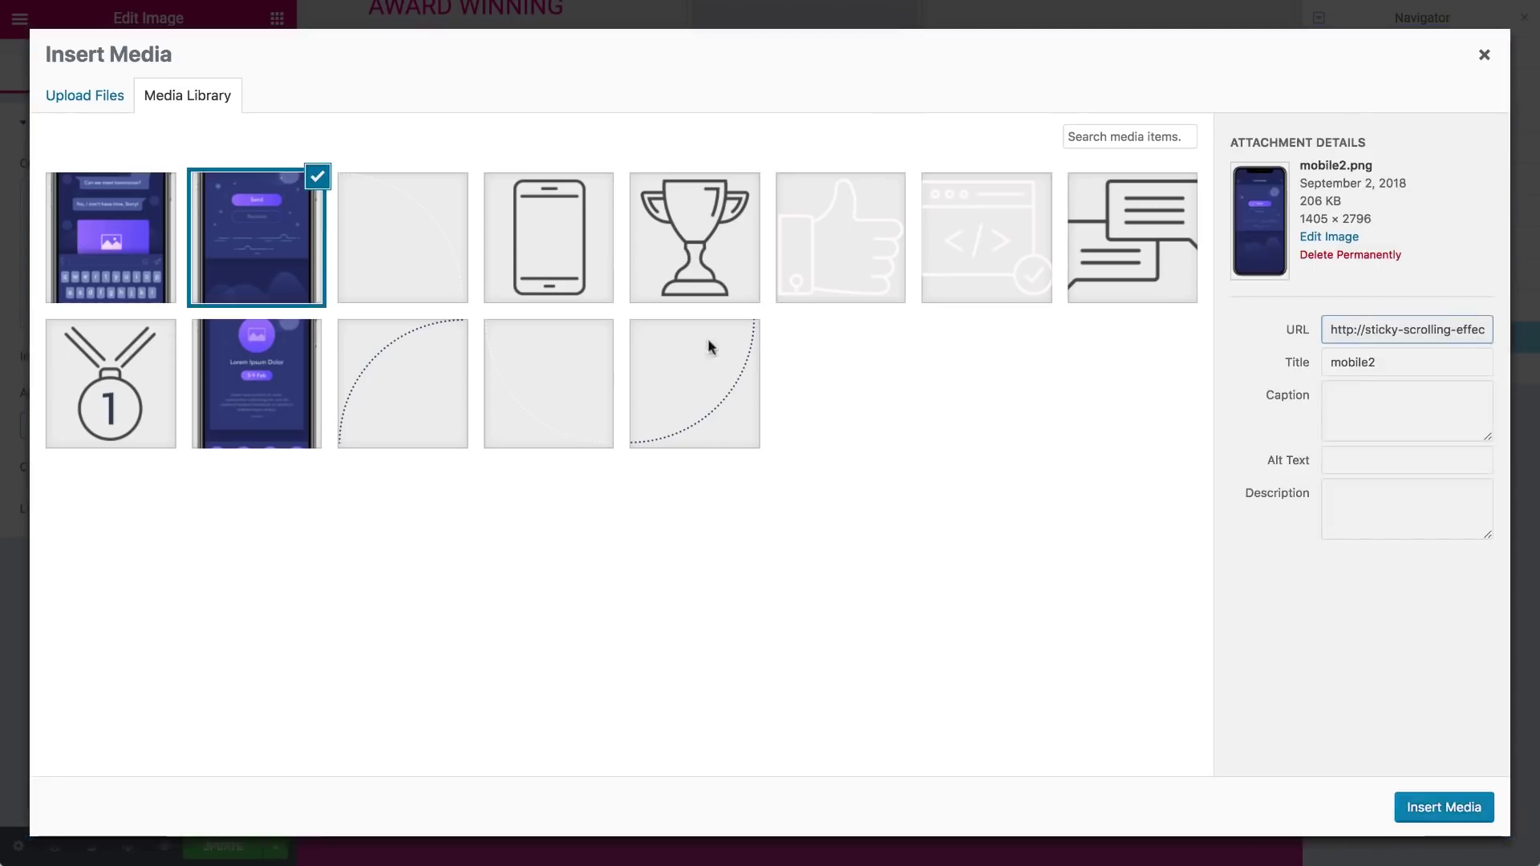
{"action": "left_click", "coordinate": [1444, 807]}
- Set the background overlay image of Mobile 2's middle column to the same Connection phone picture, mobile2.png
{"action": "scroll", "coordinate": [485, 417], "scroll_direction": "down", "scroll_amount": 3}
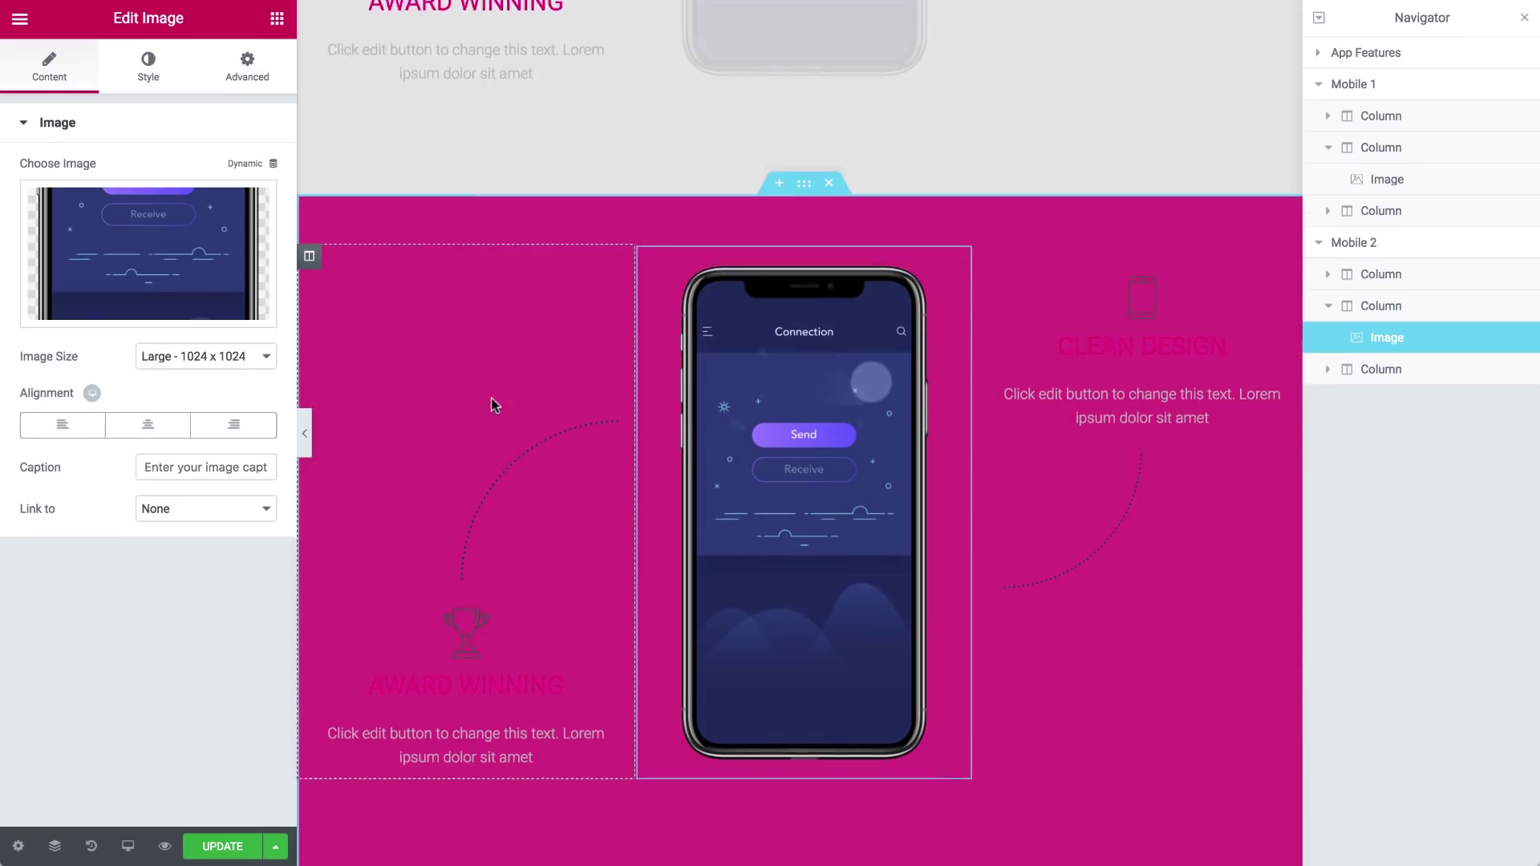
{"action": "left_click", "coordinate": [1423, 317]}
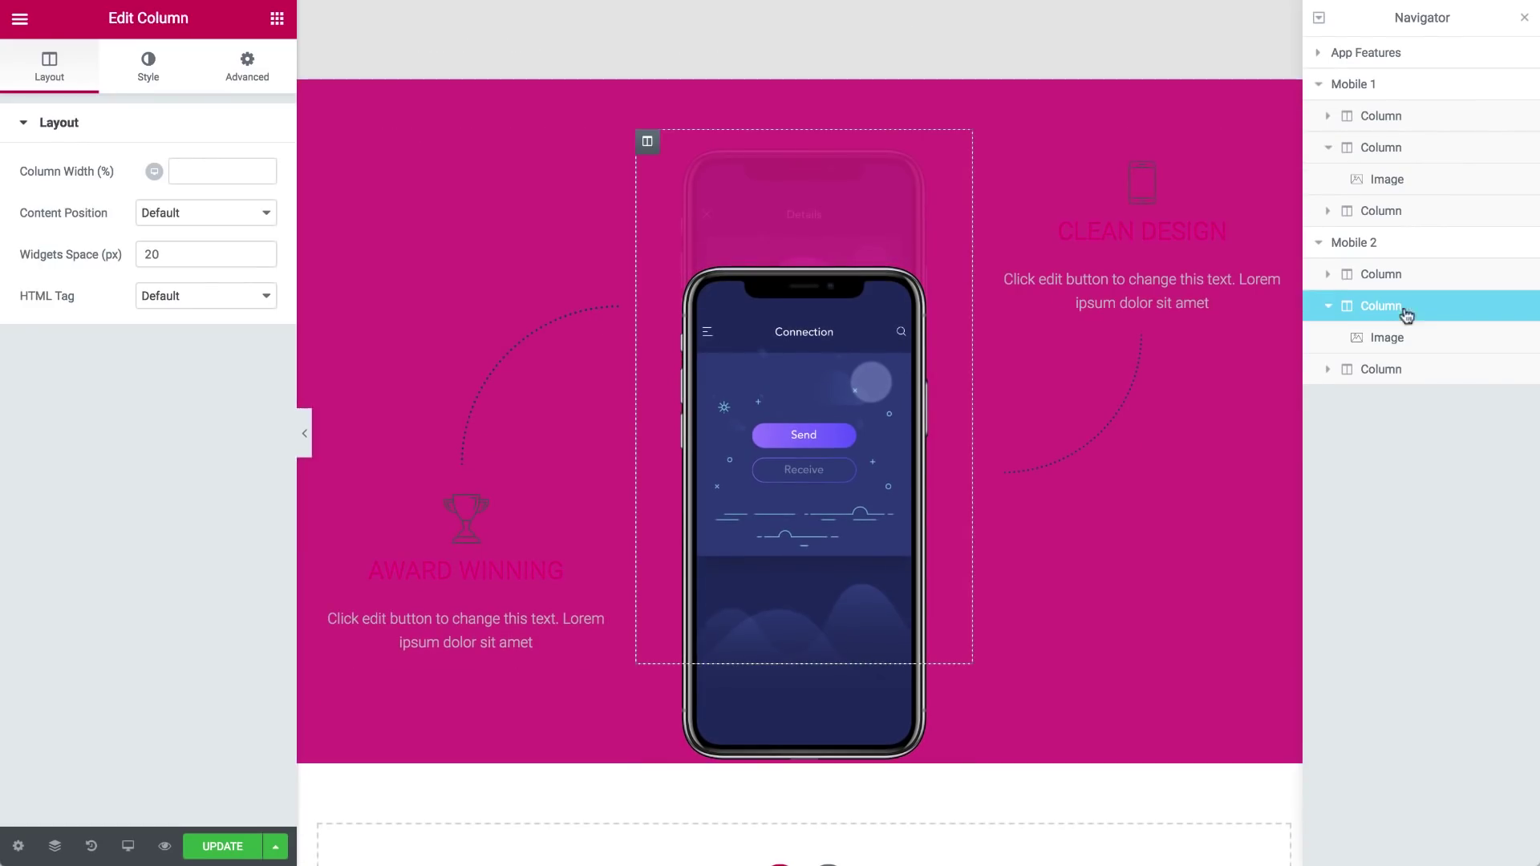
{"action": "left_click", "coordinate": [149, 72]}
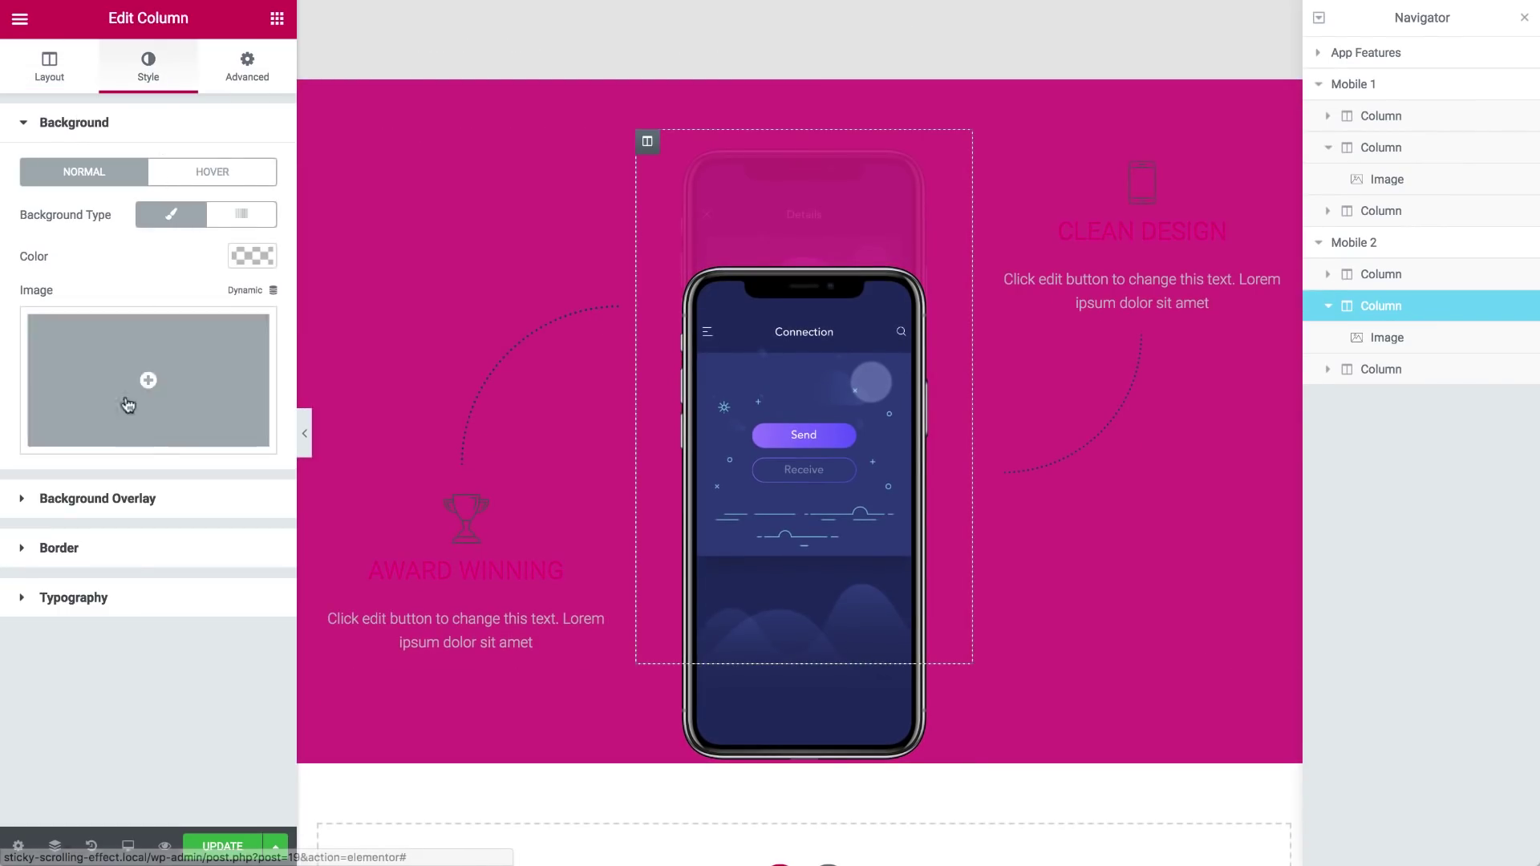
{"action": "left_click", "coordinate": [124, 498]}
{"action": "left_click", "coordinate": [163, 439]}
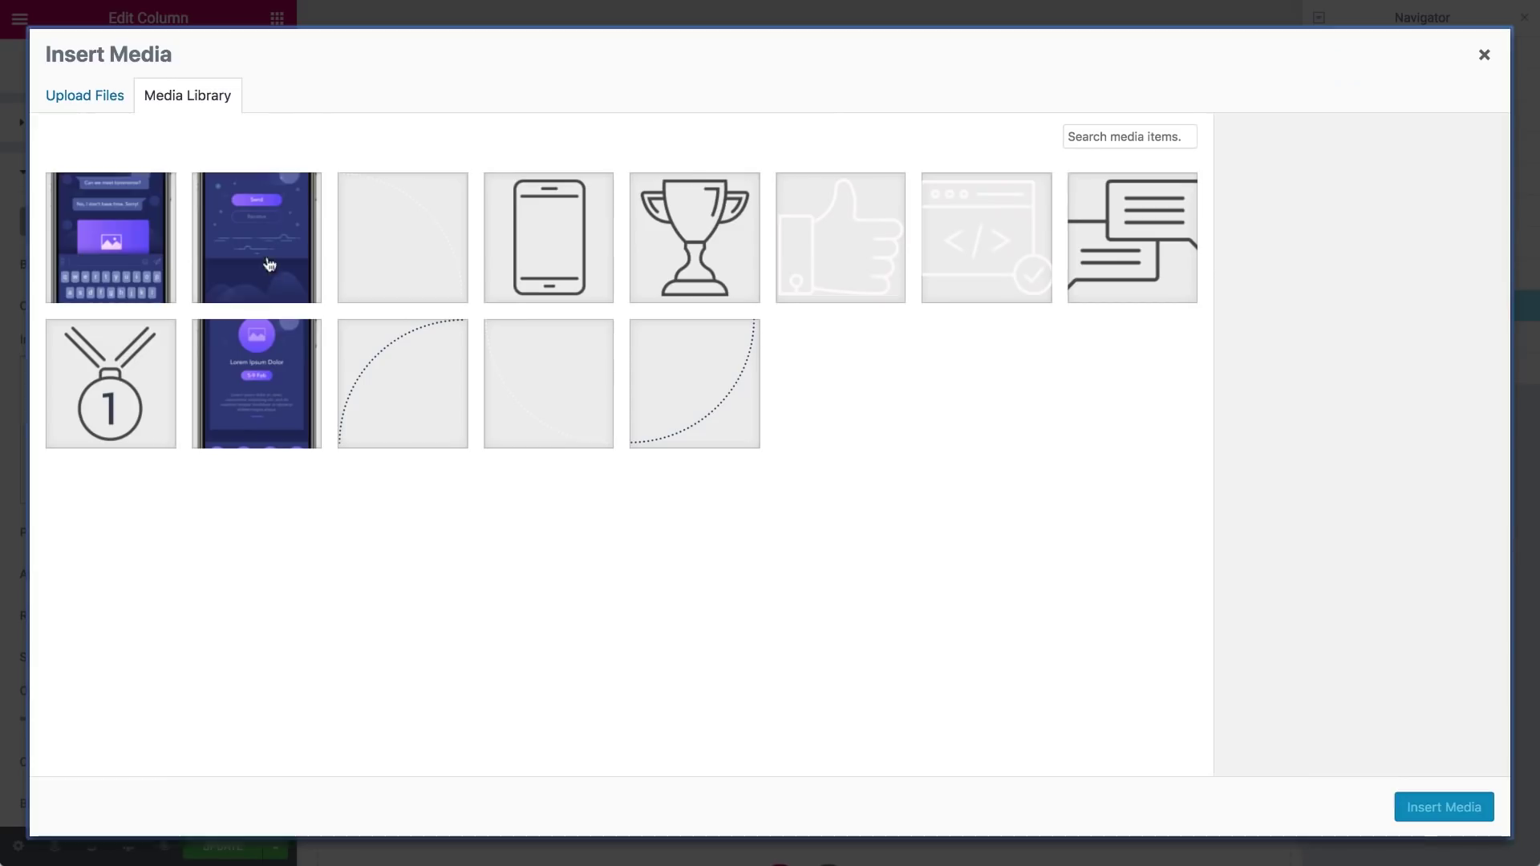
{"action": "left_click", "coordinate": [257, 238]}
{"action": "left_click", "coordinate": [1450, 804]}
{"action": "scroll", "coordinate": [485, 435], "scroll_direction": "down", "scroll_amount": 1}
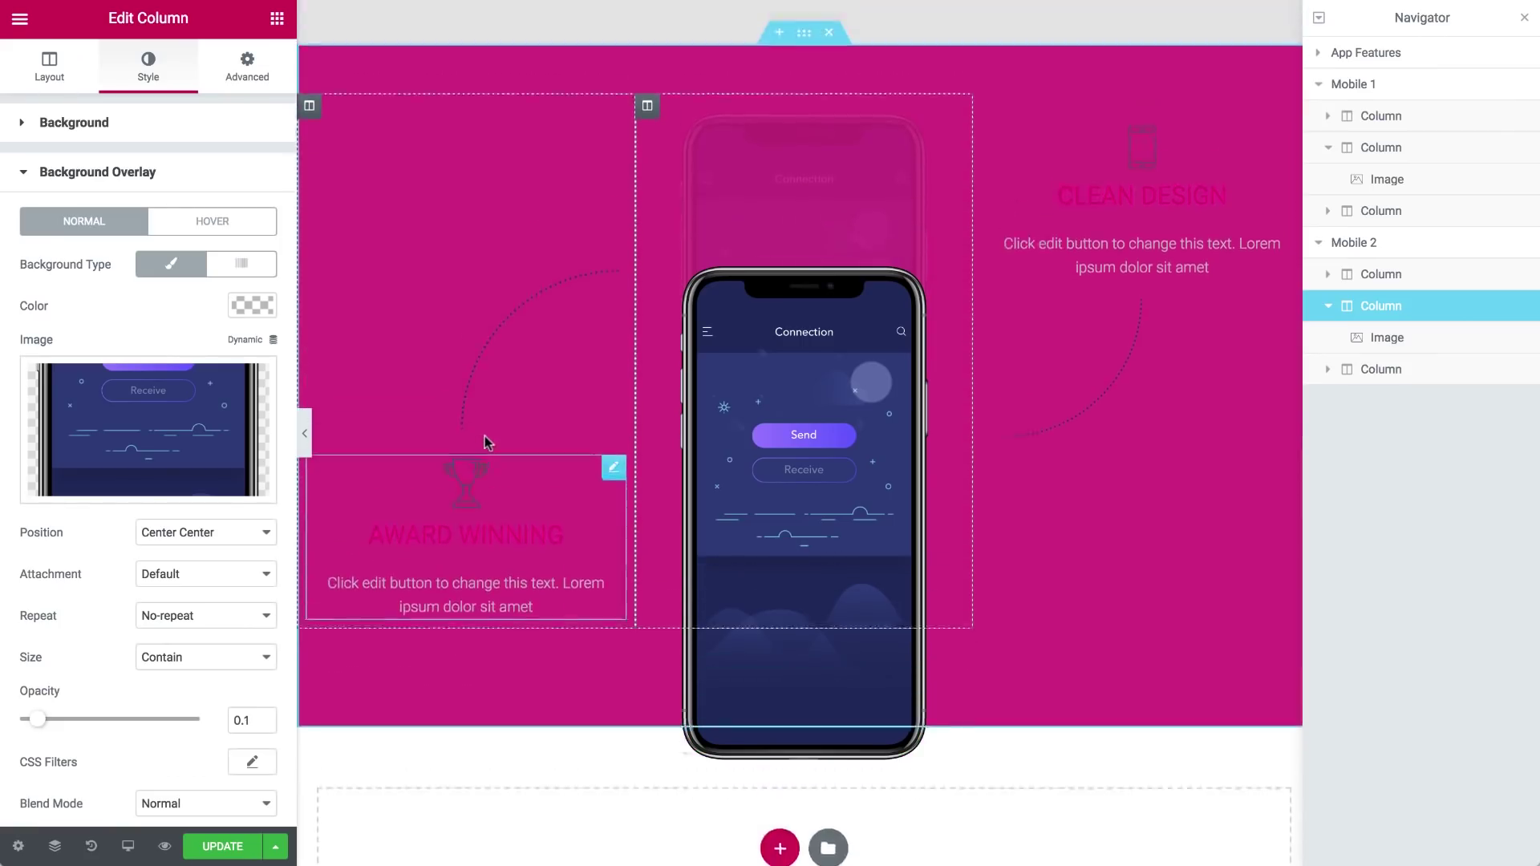
{"action": "scroll", "coordinate": [485, 435], "scroll_direction": "up", "scroll_amount": 2}
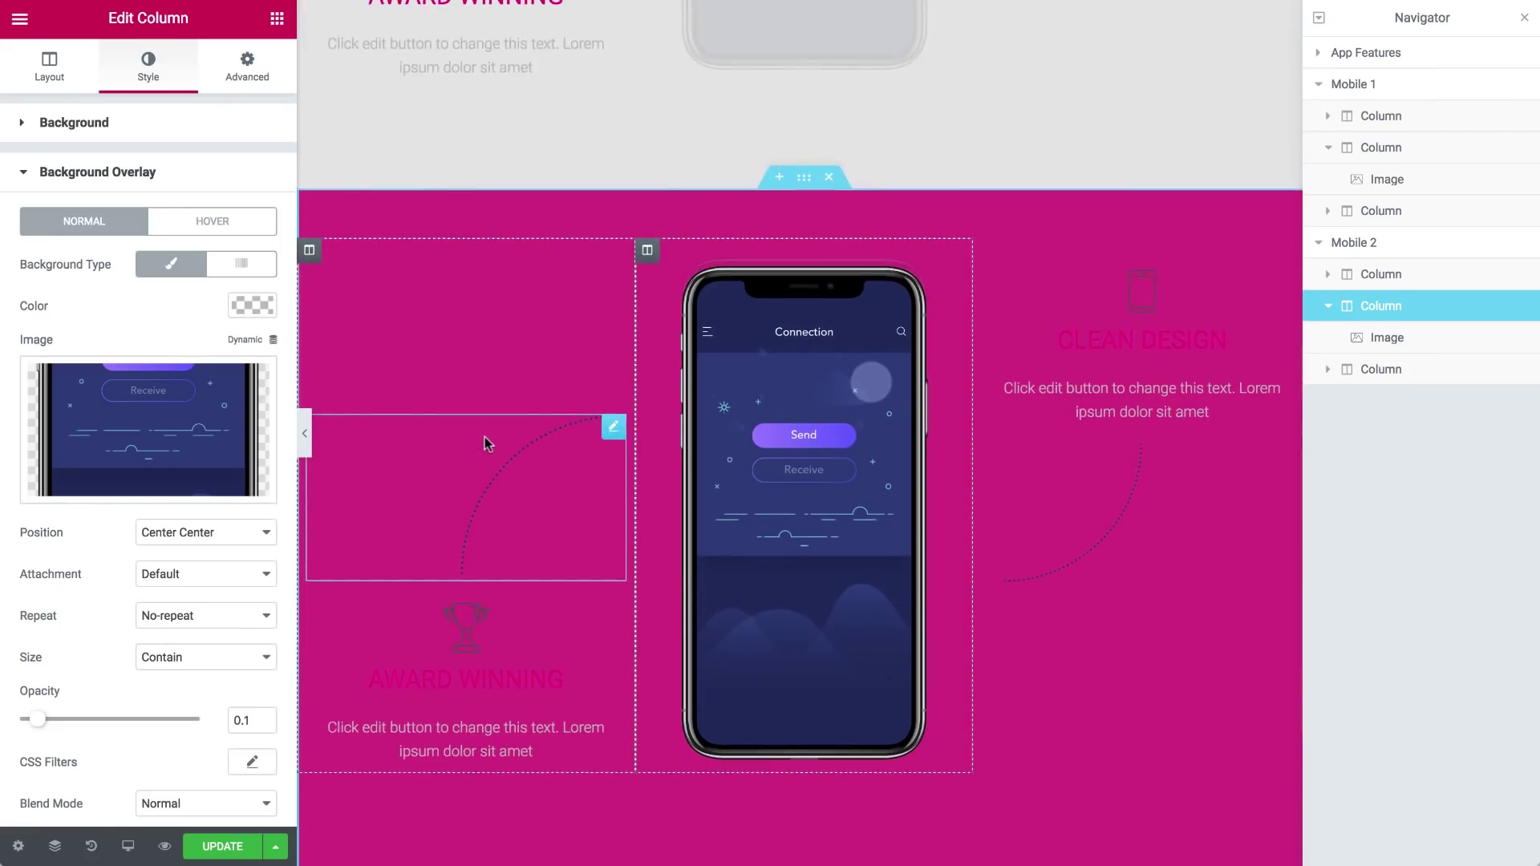
- Duplicate the Mobile 1 section and move the copy below Mobile 2
{"action": "left_click", "coordinate": [277, 20]}
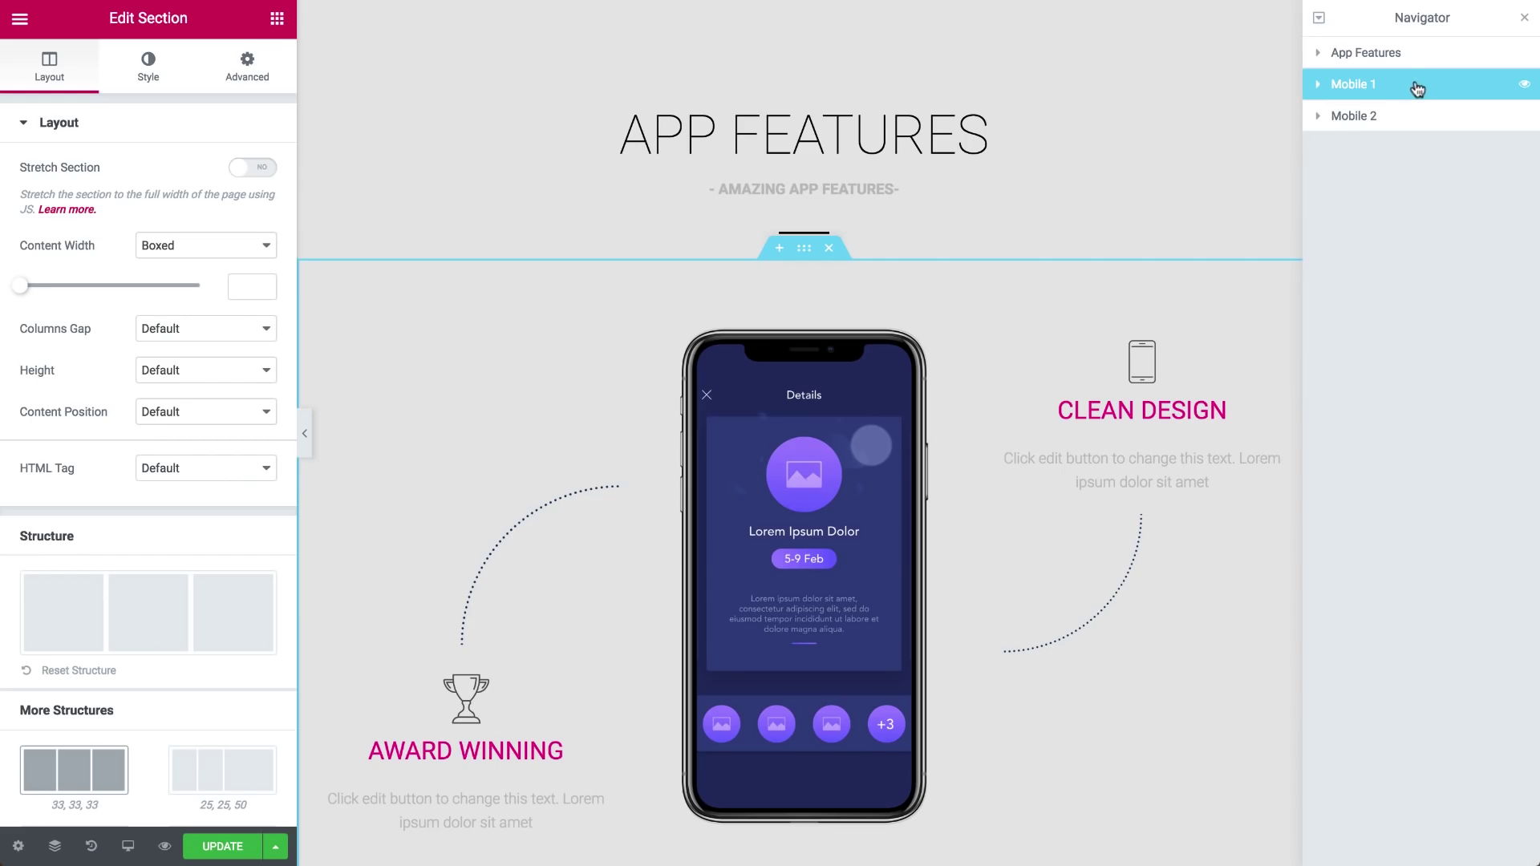
{"action": "right_click", "coordinate": [1417, 88]}
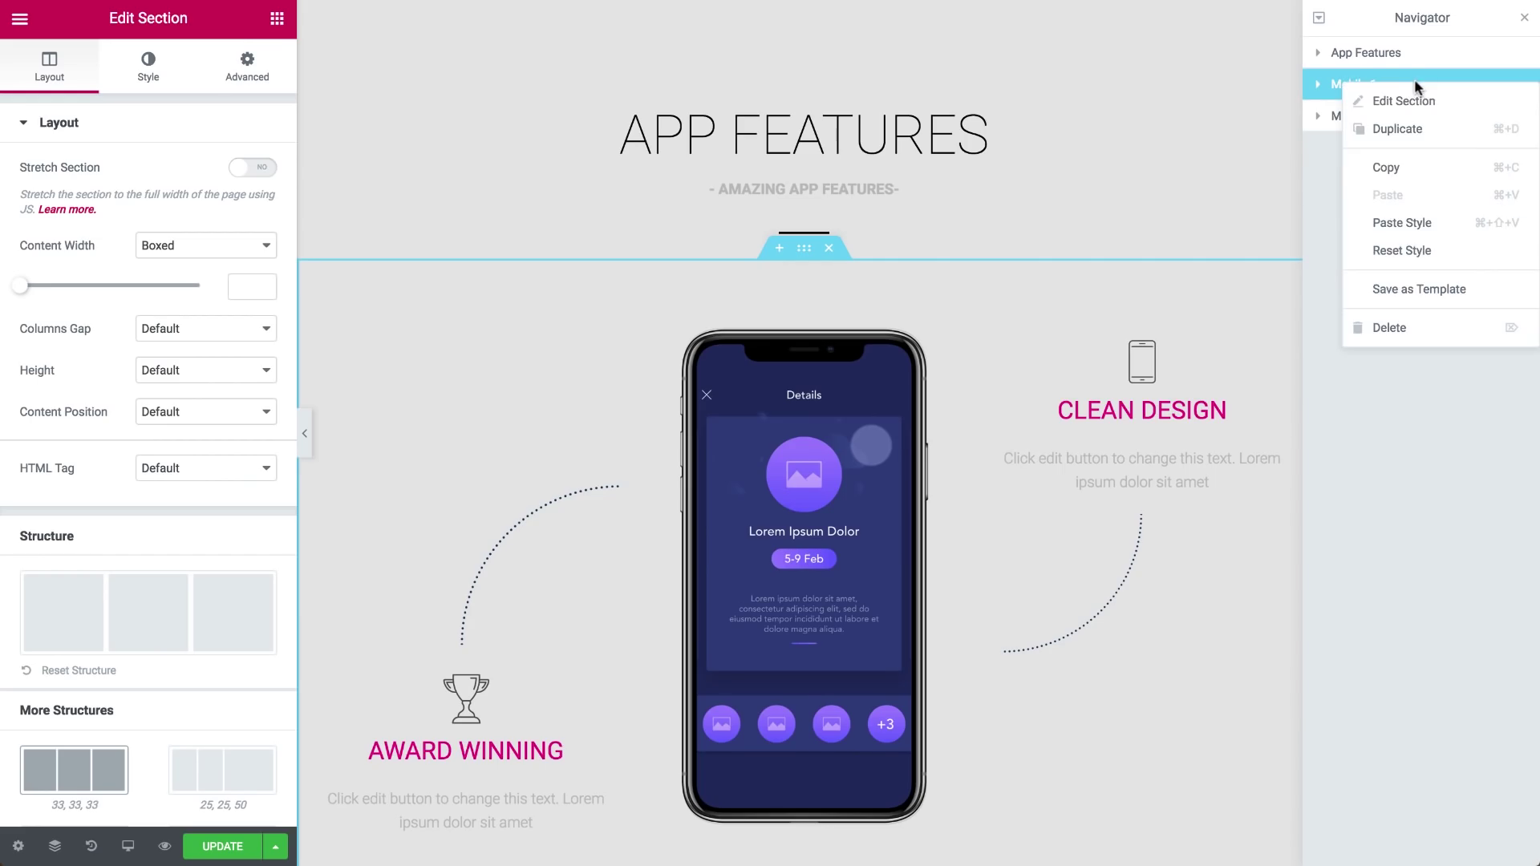
{"action": "left_click", "coordinate": [1412, 126]}
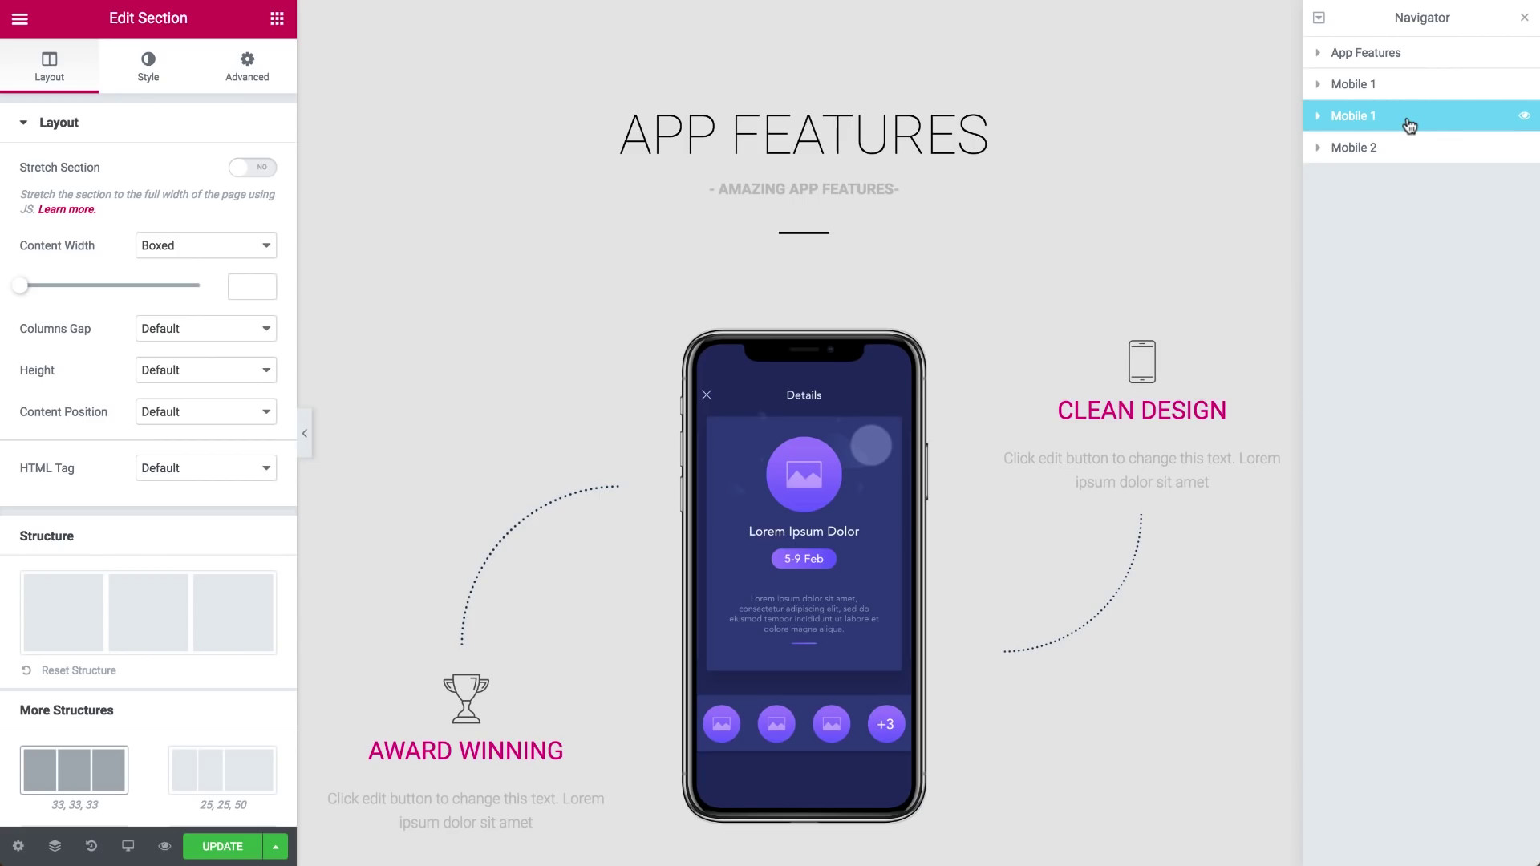
{"action": "left_click_drag", "start_coordinate": [1410, 126], "coordinate": [1374, 155]}
- Rename the copied section below Mobile 2 as Mobile 3
{"action": "double_click", "coordinate": [1375, 152]}
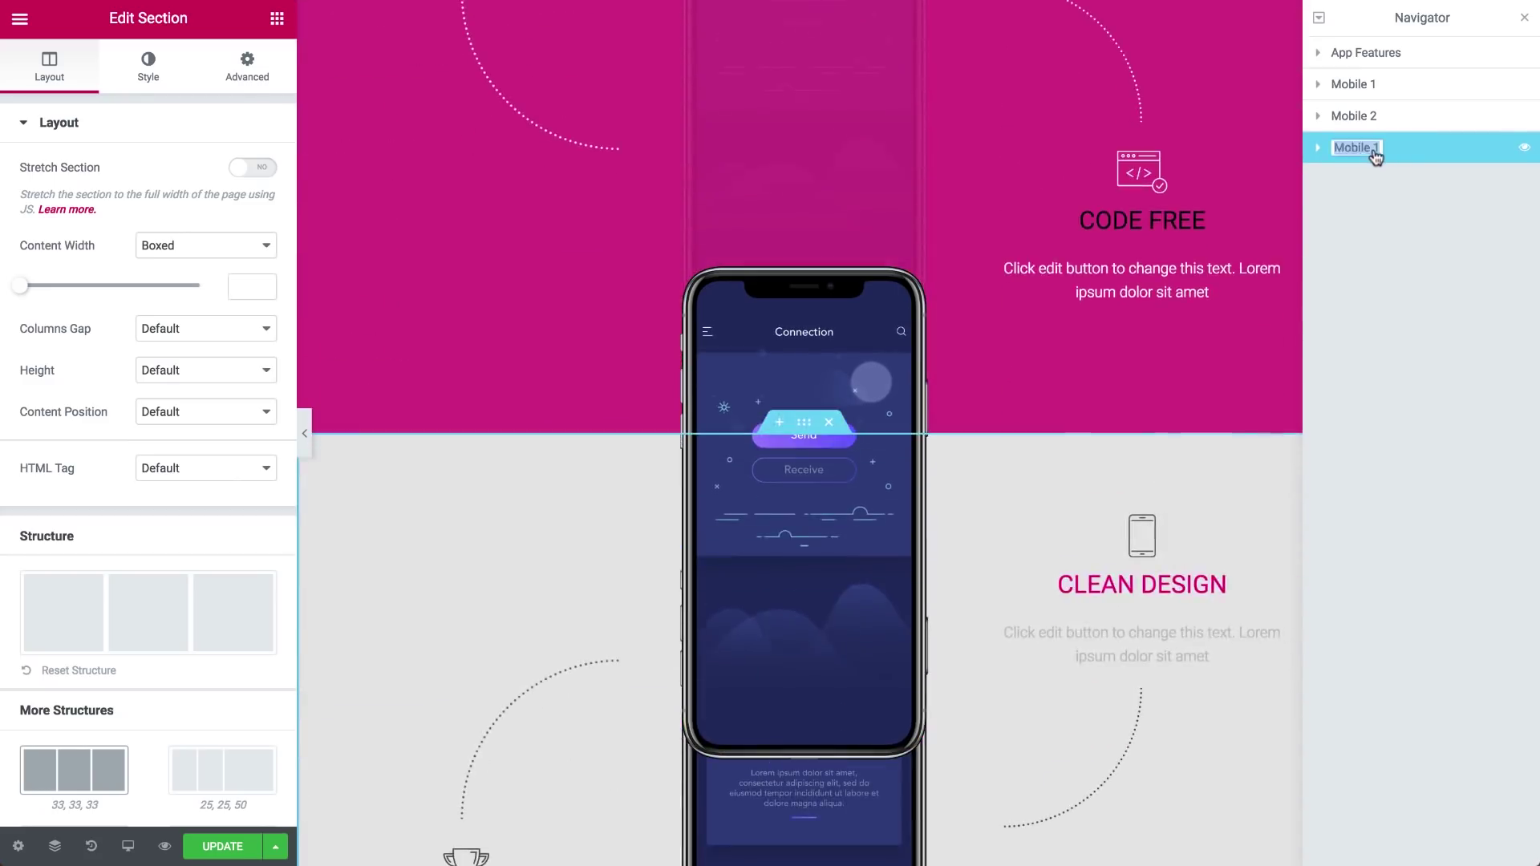
{"action": "type", "text": "Mobile 3"}
{"action": "key", "text": "Return"}
- Set the Z-Index of the phone image in the Mobile 3 section to 3
{"action": "scroll", "coordinate": [574, 390], "scroll_direction": "up", "scroll_amount": 7}
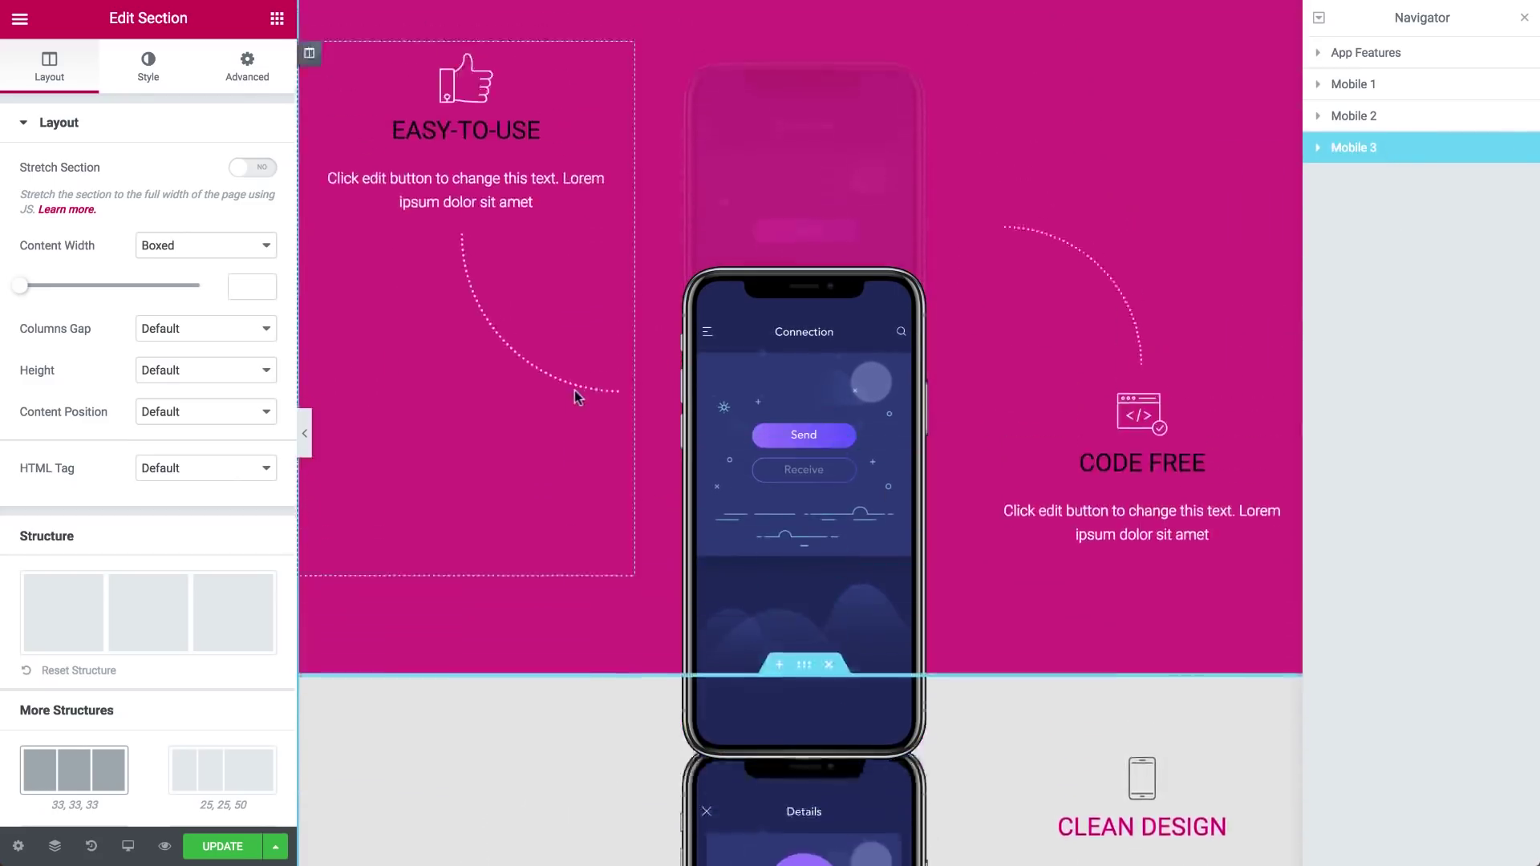
{"action": "scroll", "coordinate": [574, 391], "scroll_direction": "up", "scroll_amount": 3}
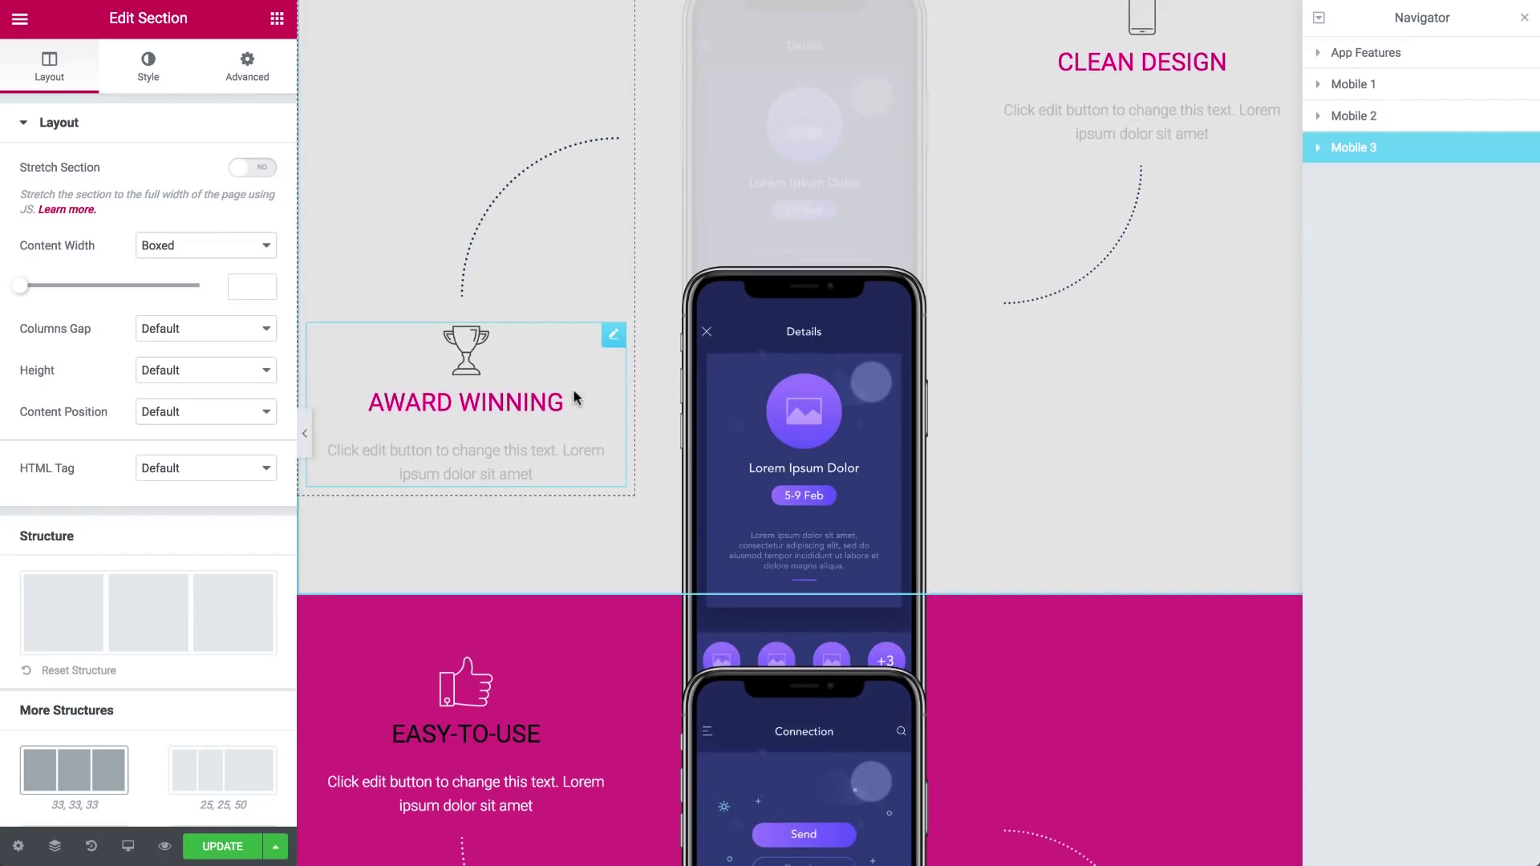
{"action": "scroll", "coordinate": [573, 393], "scroll_direction": "down", "scroll_amount": 5}
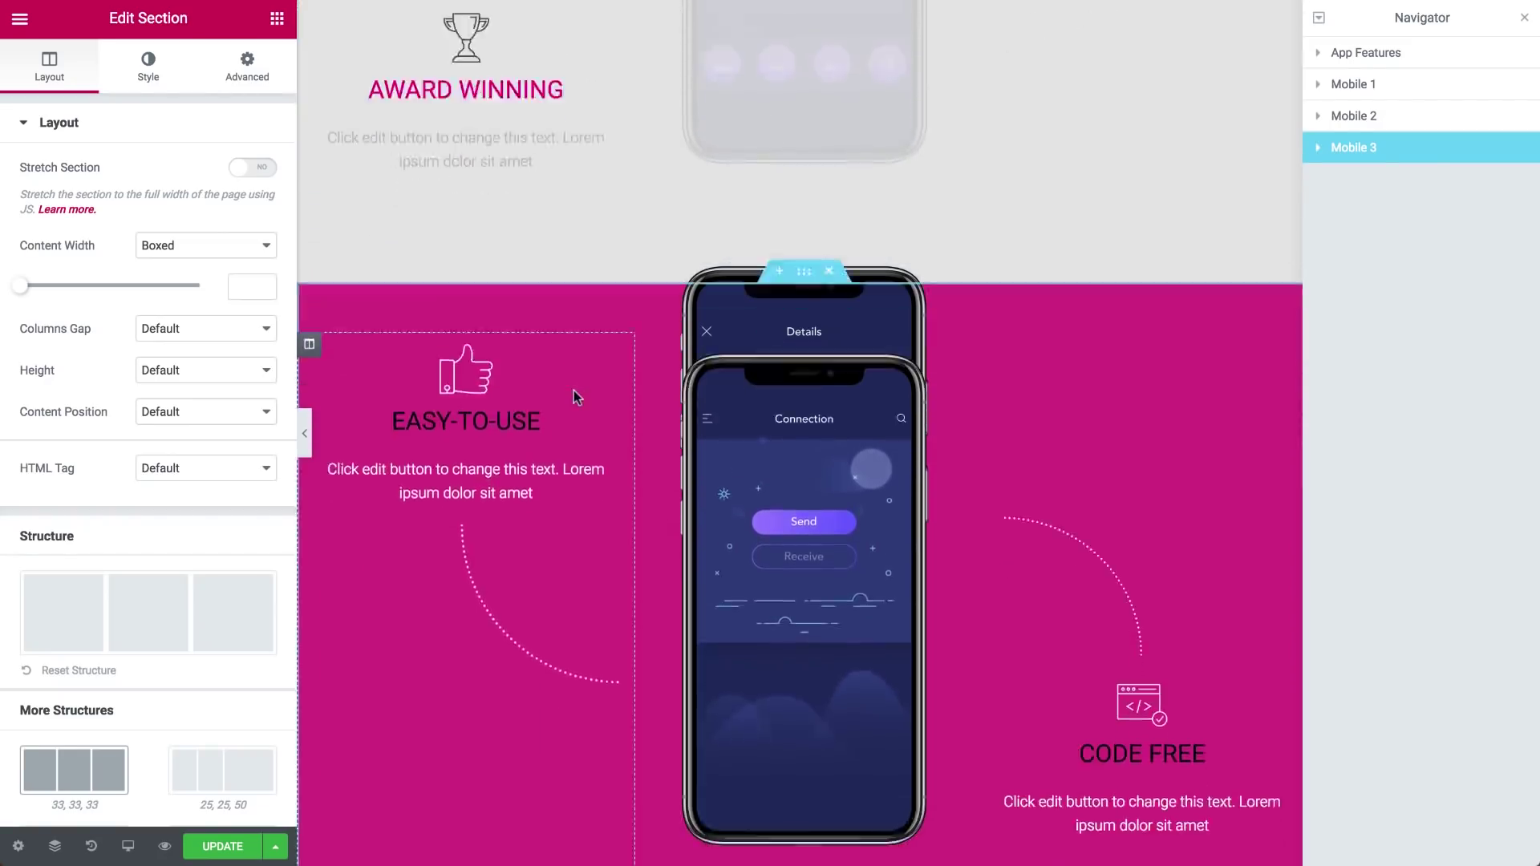
{"action": "scroll", "coordinate": [575, 388], "scroll_direction": "down", "scroll_amount": 5}
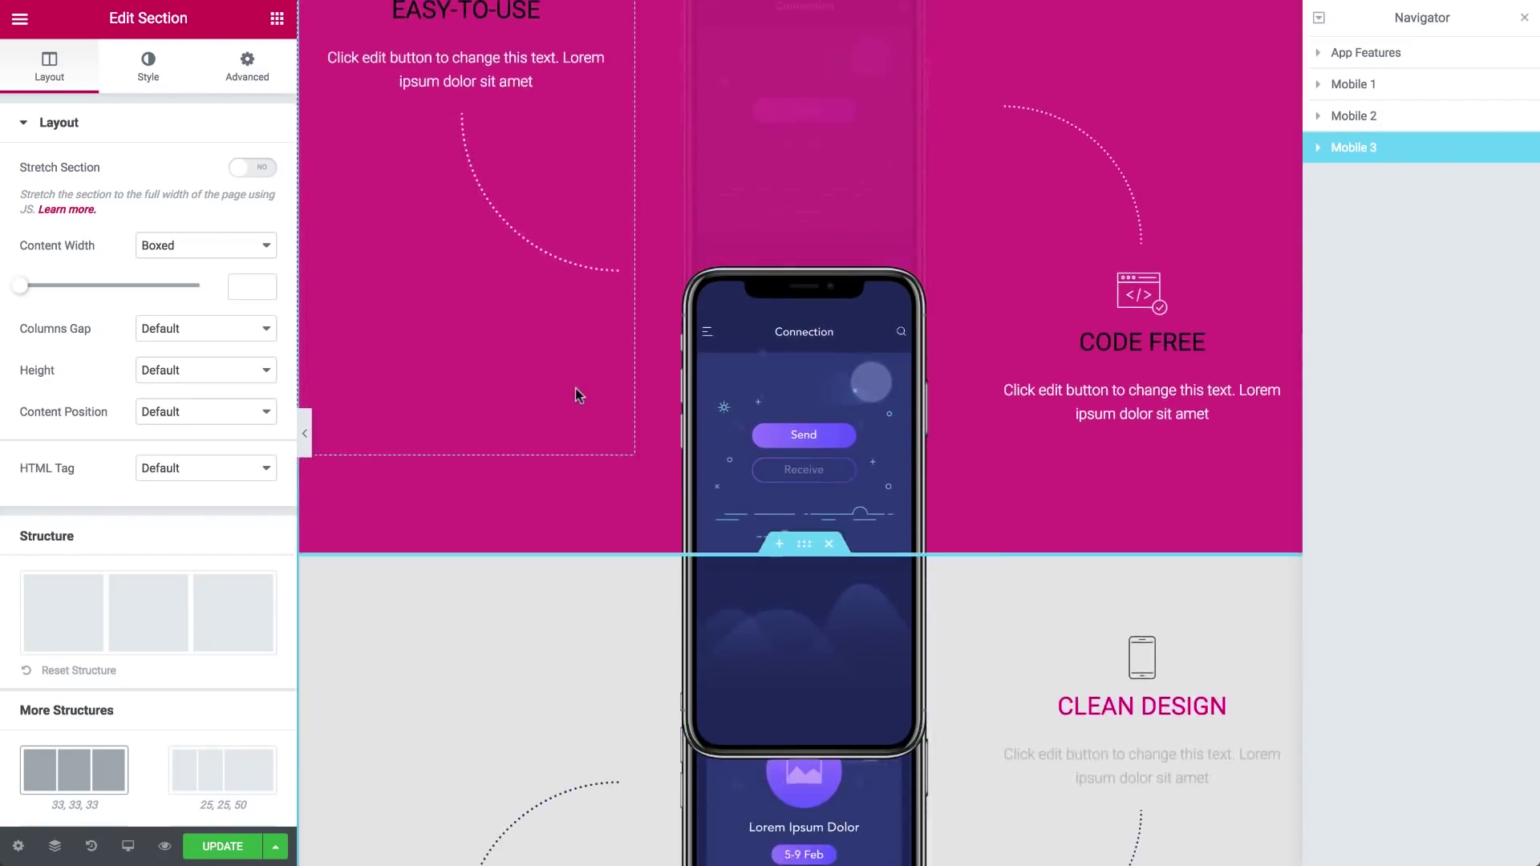
{"action": "scroll", "coordinate": [575, 388], "scroll_direction": "down", "scroll_amount": 1}
{"action": "left_click", "coordinate": [665, 609]}
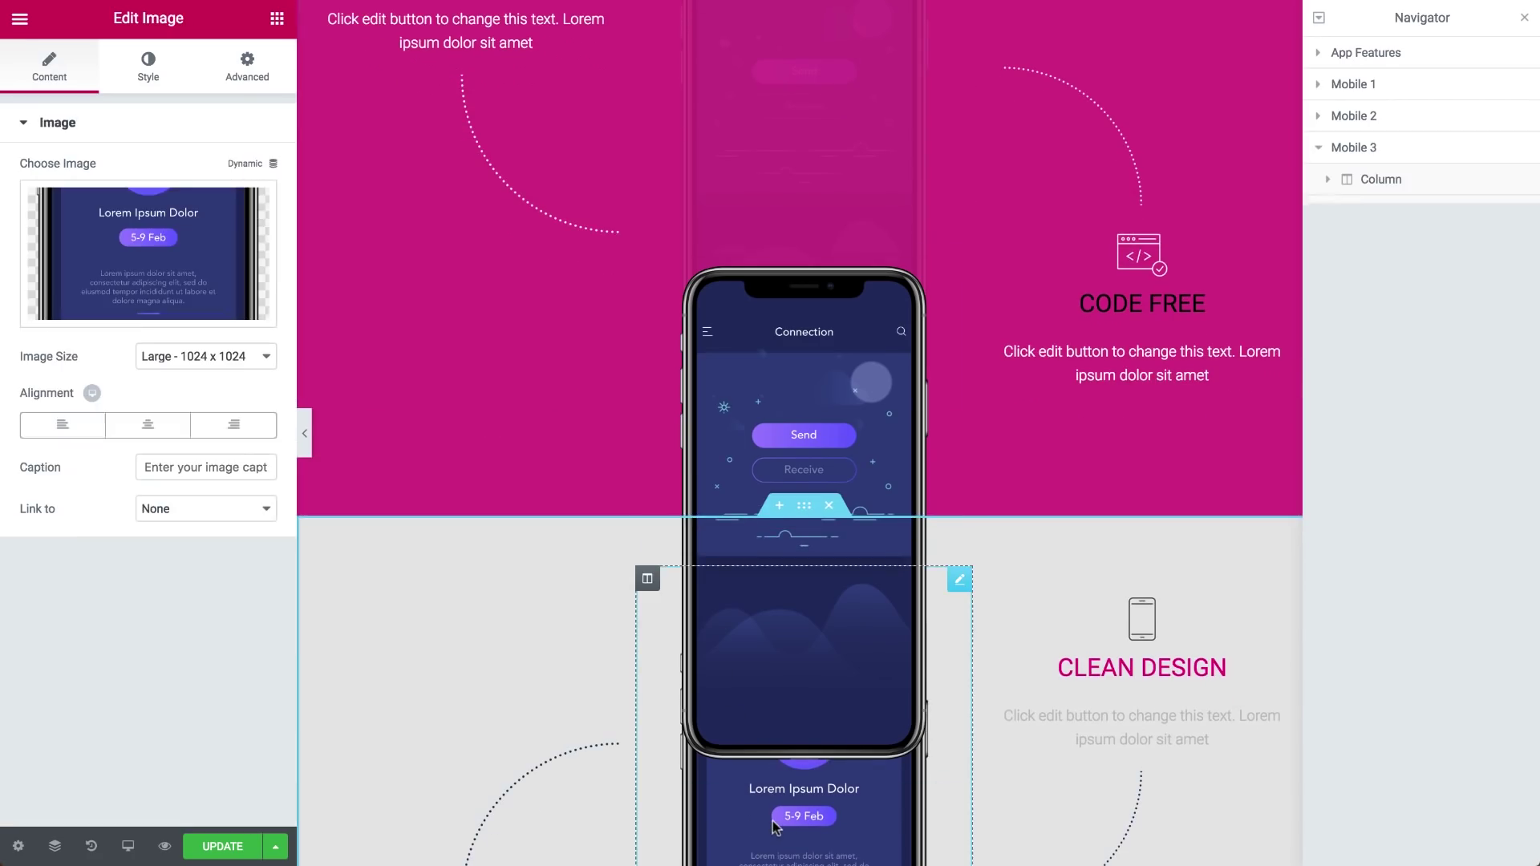
{"action": "left_click", "coordinate": [245, 68]}
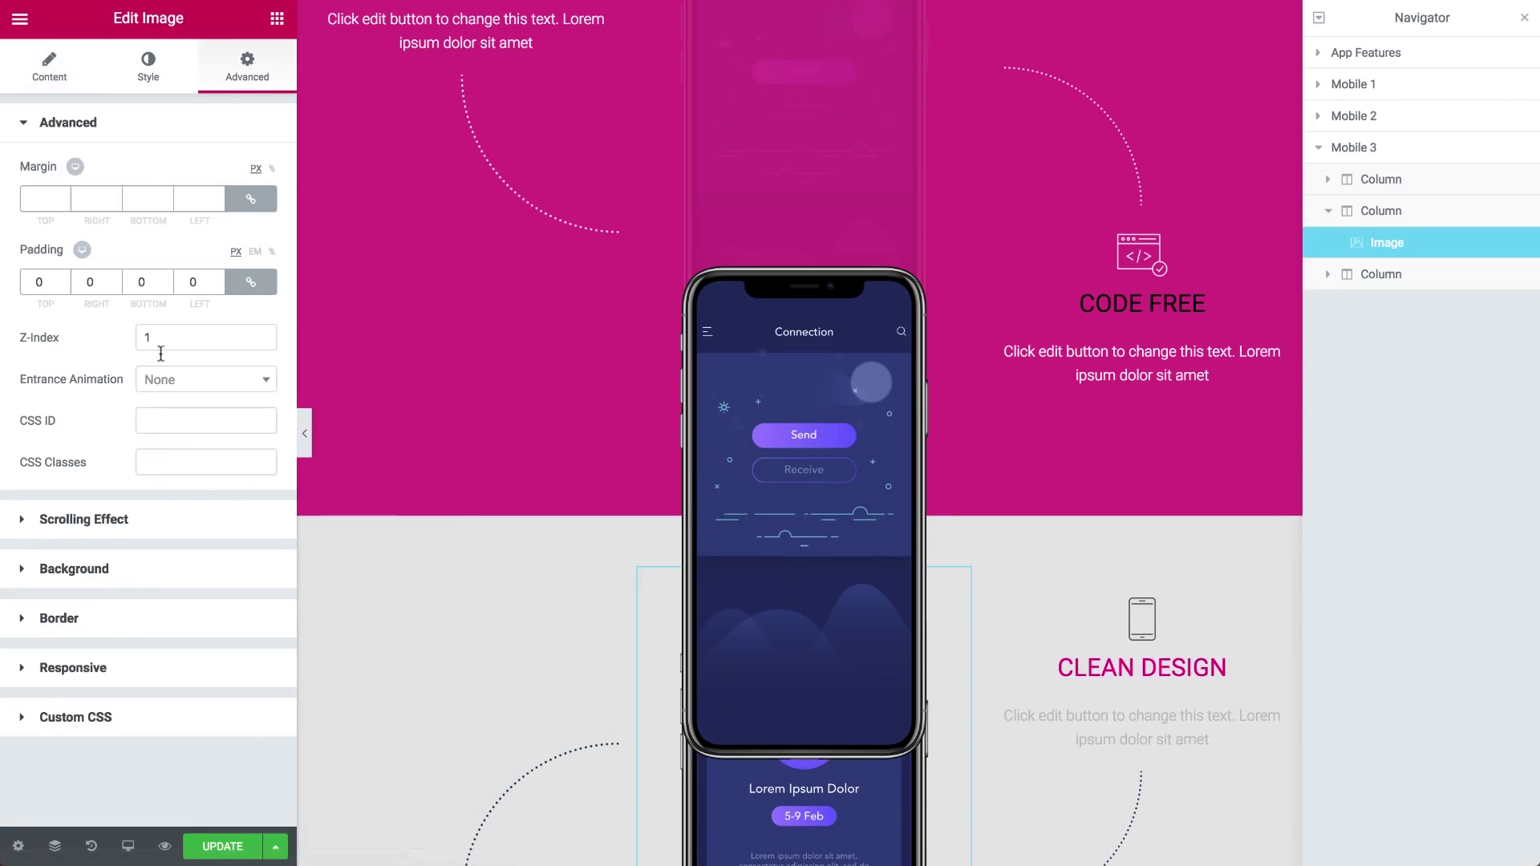
{"action": "type", "text": "3"}
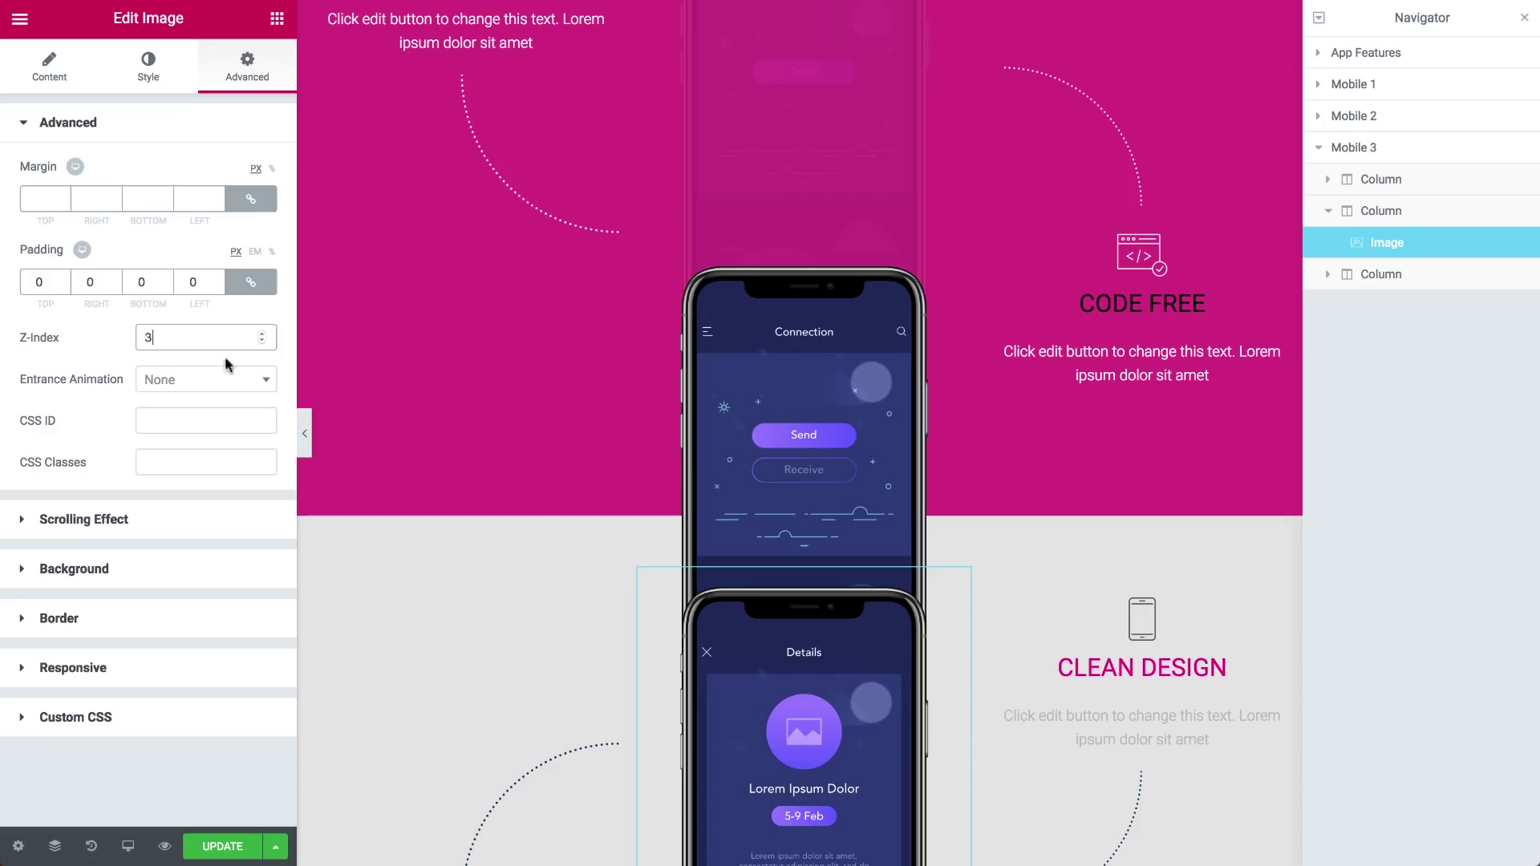
{"action": "scroll", "coordinate": [537, 413], "scroll_direction": "down", "scroll_amount": 3}
{"action": "scroll", "coordinate": [538, 415], "scroll_direction": "down", "scroll_amount": 3}
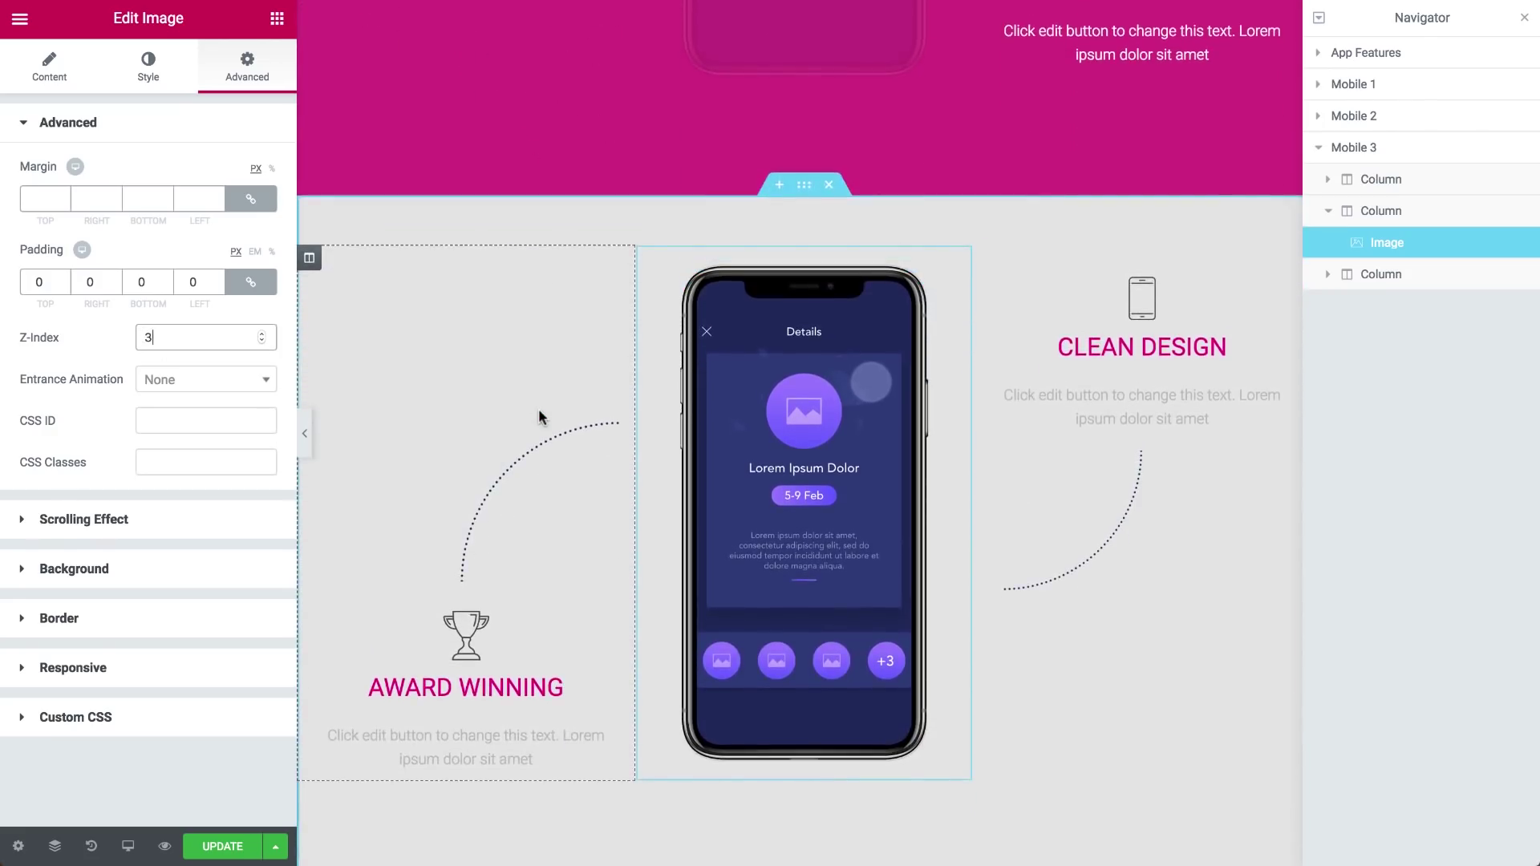
- Change the Clean Design image box in Mobile 3 to the speech-bubbles icon with the title "support"
{"action": "scroll", "coordinate": [537, 416], "scroll_direction": "up", "scroll_amount": 10}
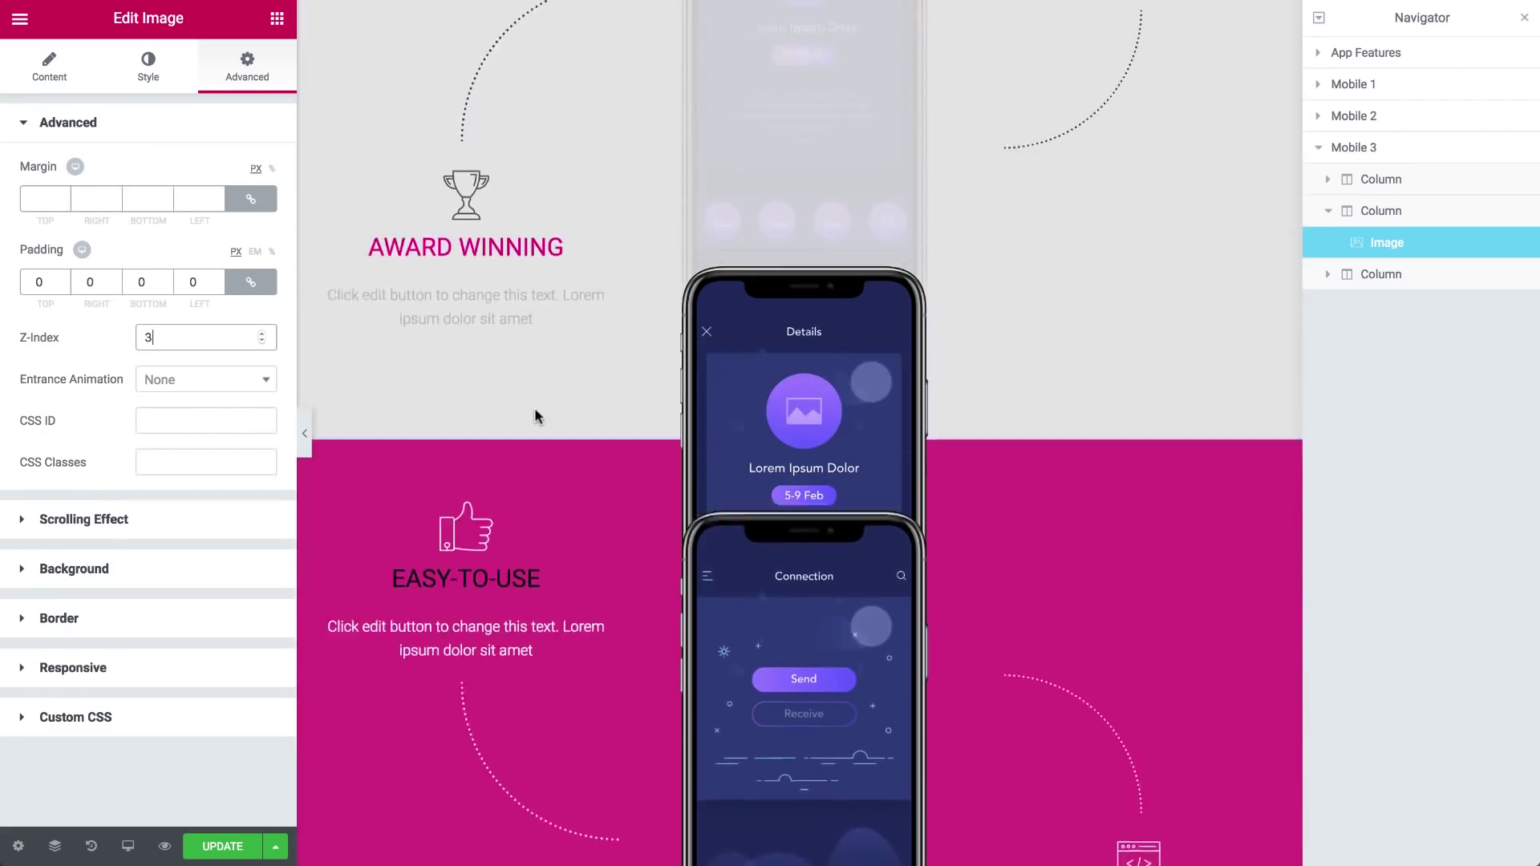
{"action": "scroll", "coordinate": [536, 410], "scroll_direction": "down", "scroll_amount": 5}
{"action": "scroll", "coordinate": [537, 408], "scroll_direction": "down", "scroll_amount": 7}
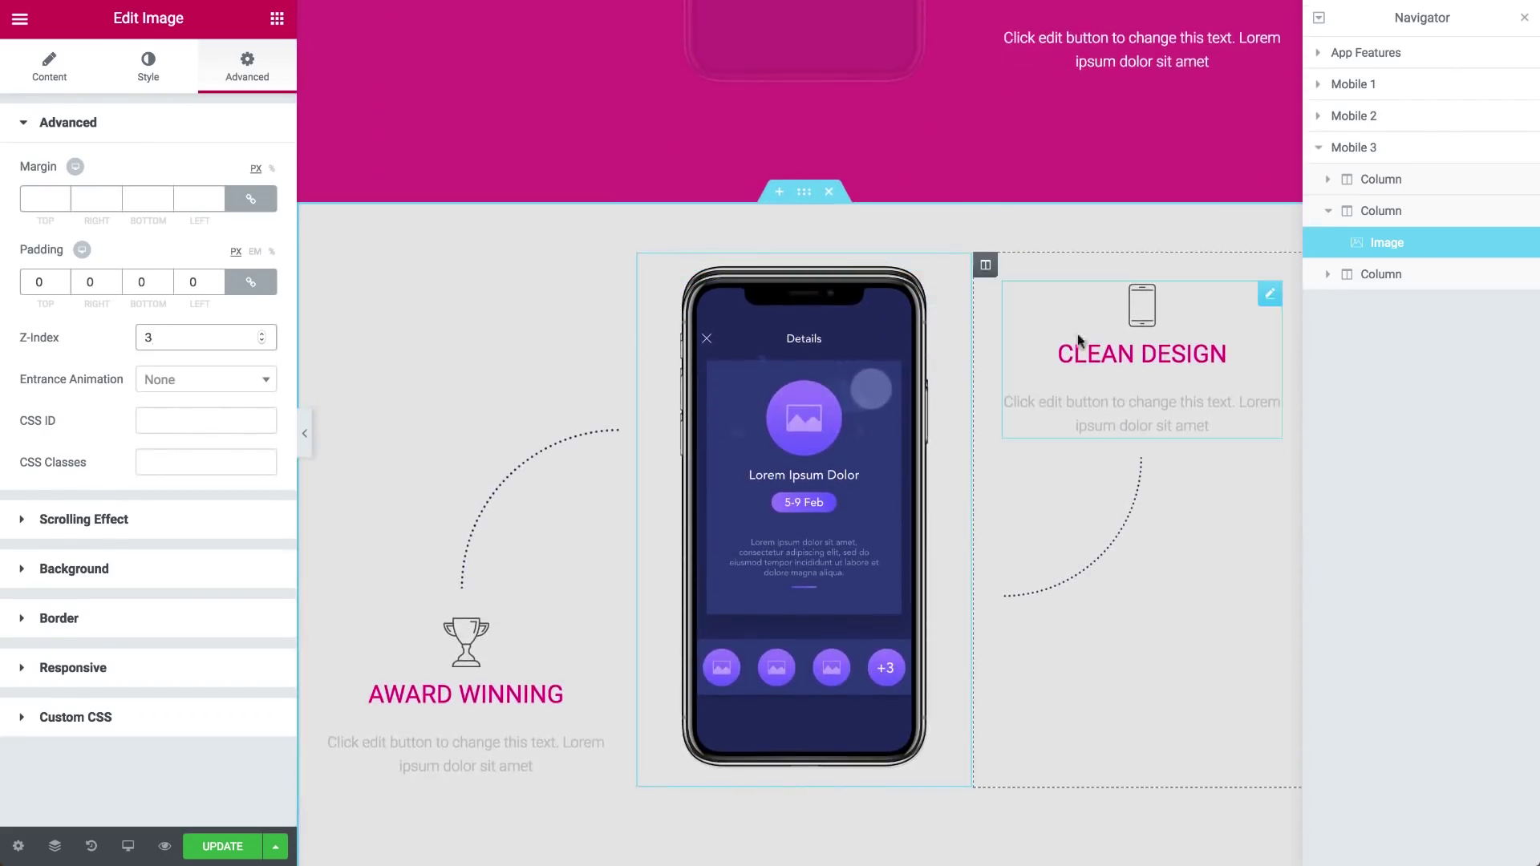
{"action": "left_click", "coordinate": [1147, 361]}
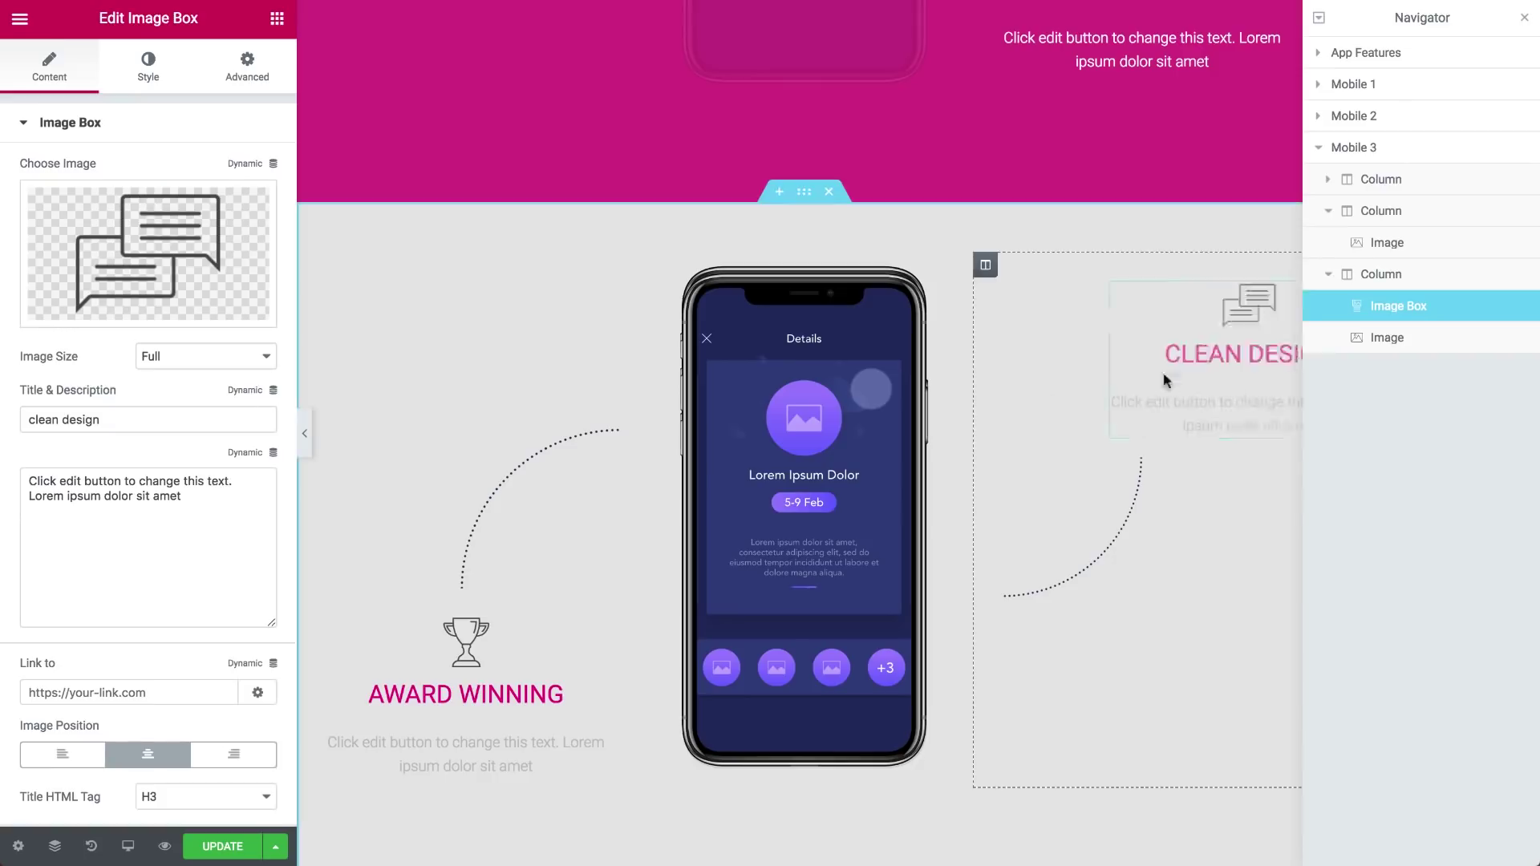
{"action": "type", "text": "support"}
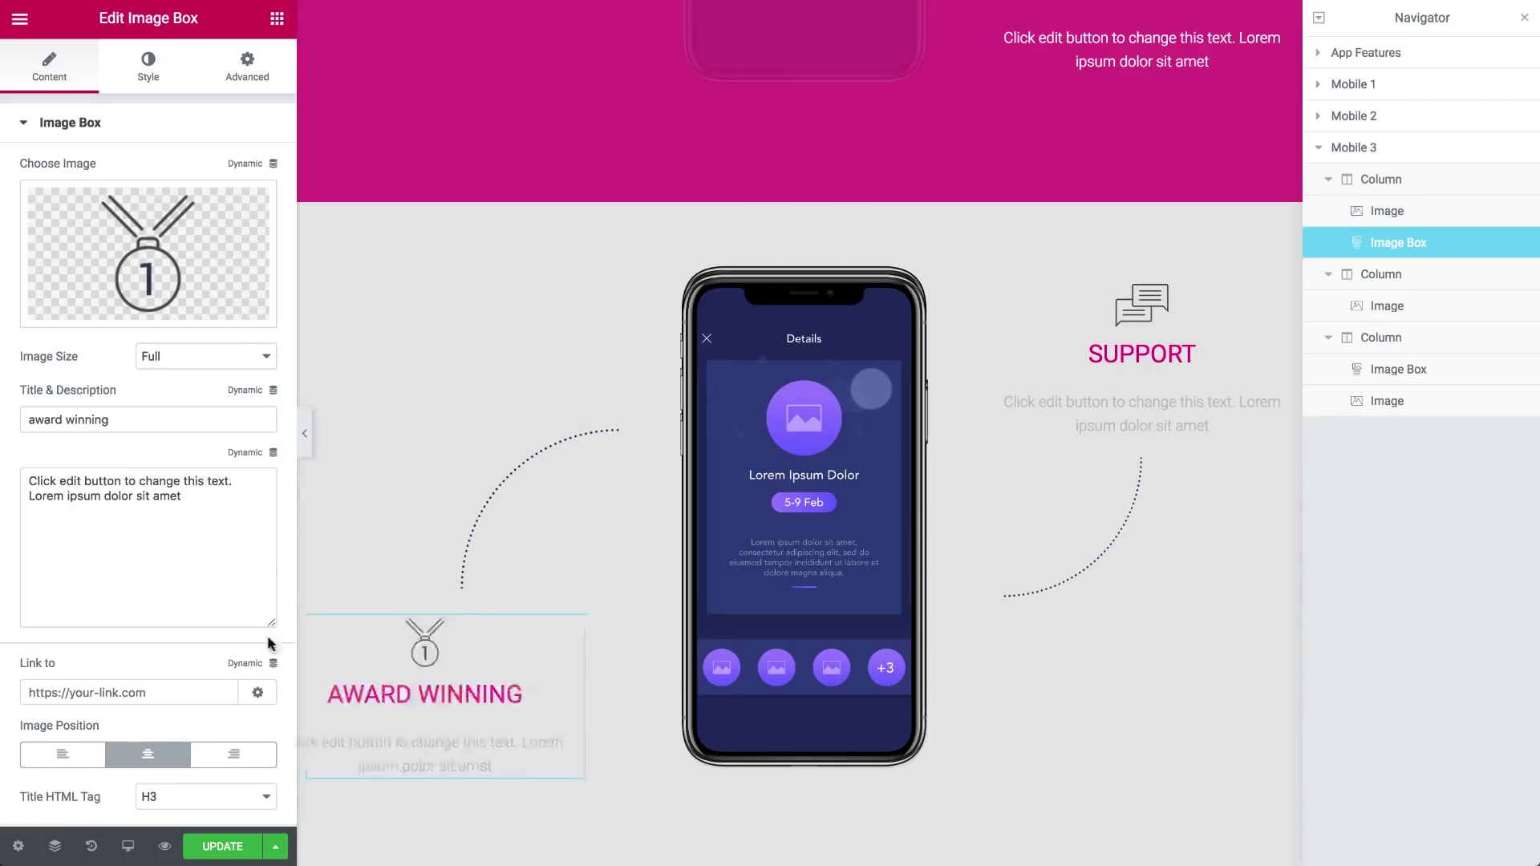
- Change the Award Winning image box in Mobile 3 to the medal icon with the title "cutting edge"
{"action": "key", "text": "ctrl+a"}
{"action": "type", "text": "cutting"}
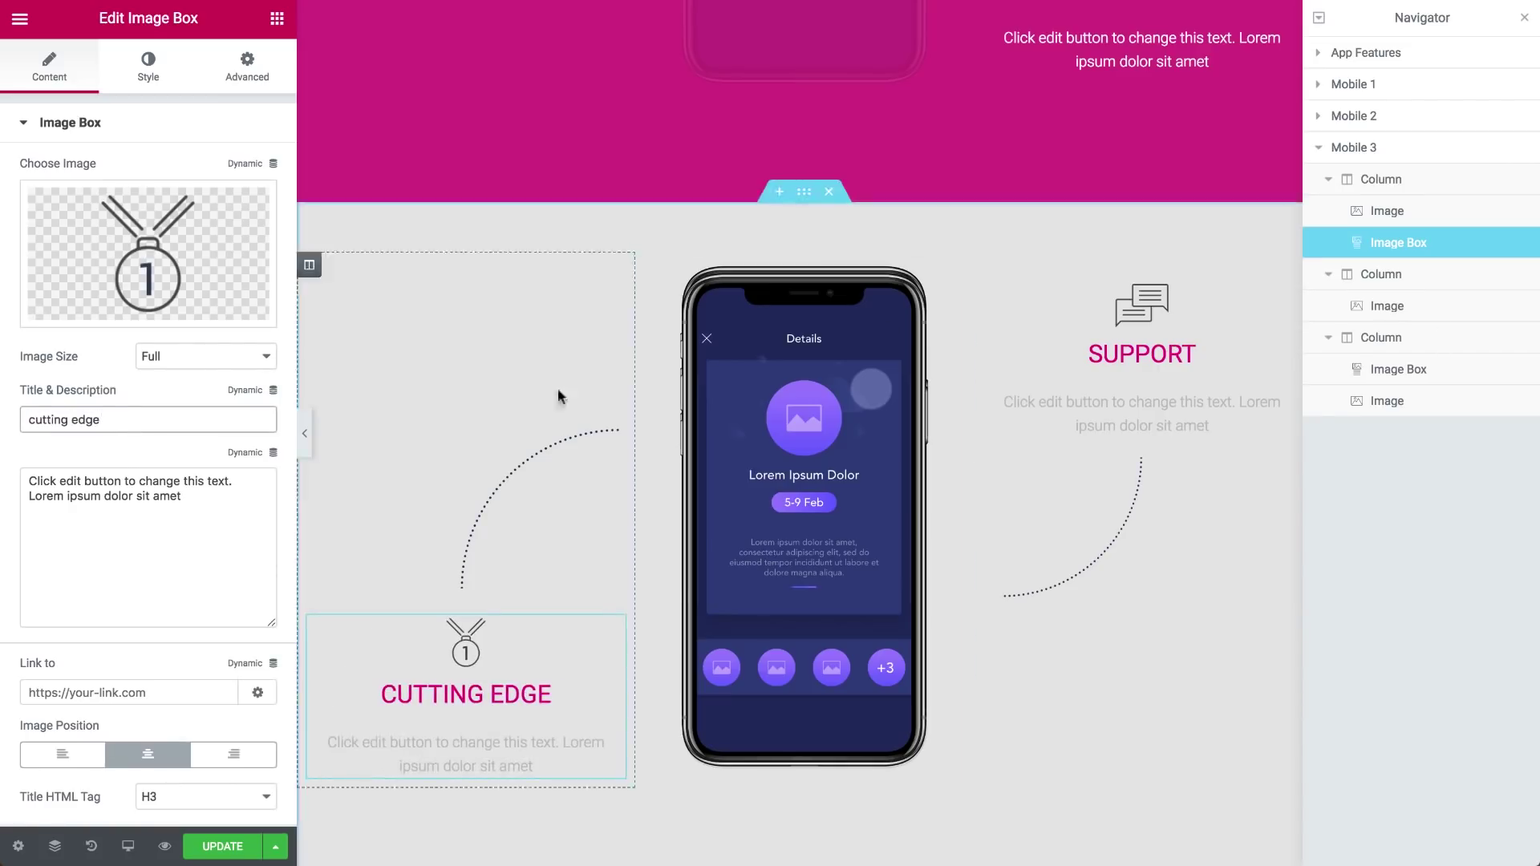
{"action": "left_click", "coordinate": [610, 361]}
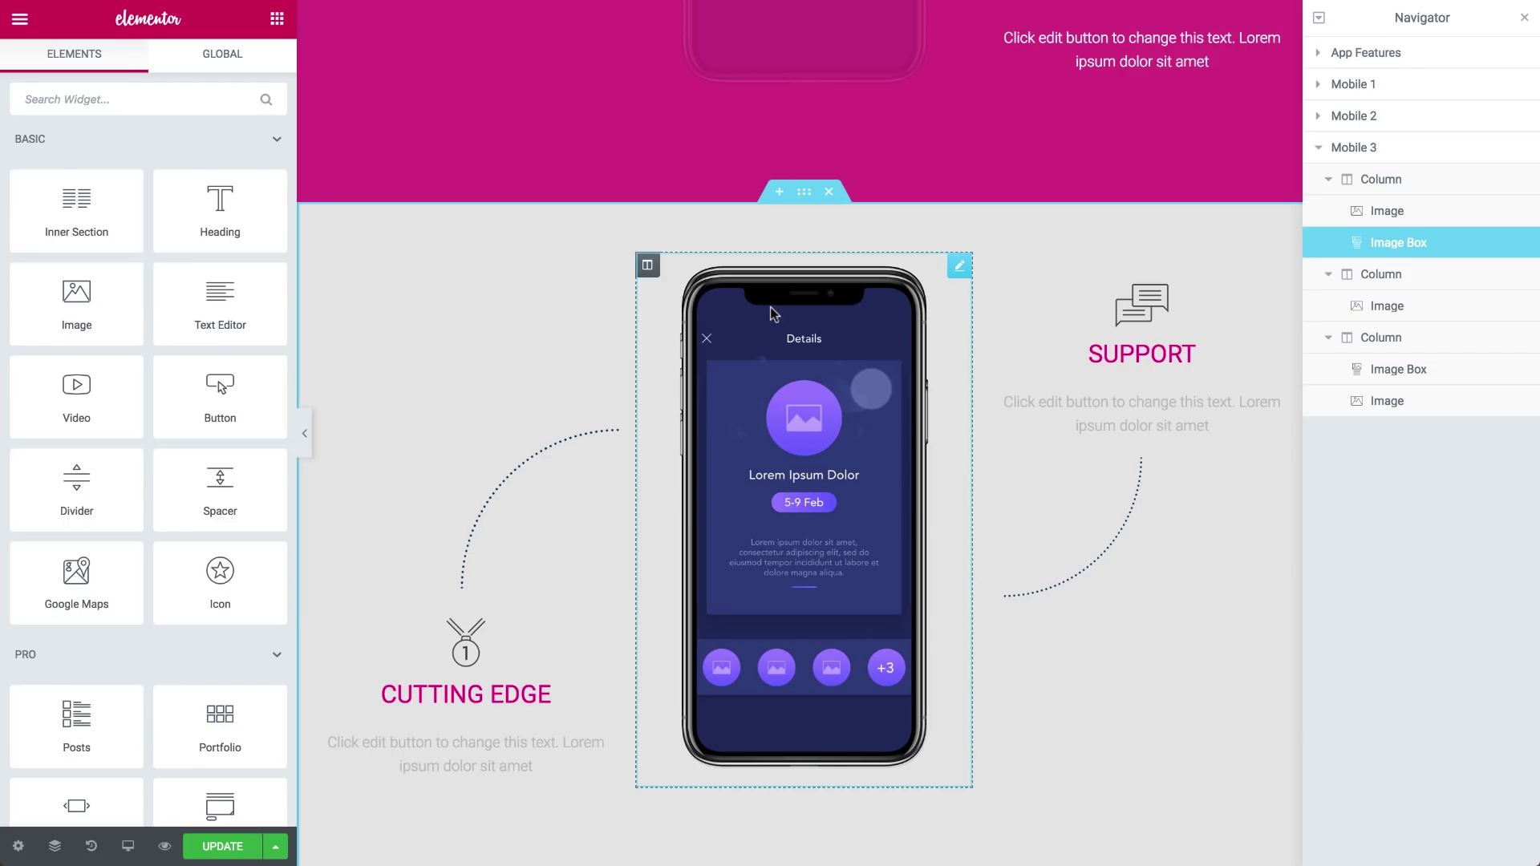
- Set the Sticky scrolling effect of the phone image in the Mobile 3 section to None
{"action": "left_click", "coordinate": [770, 306]}
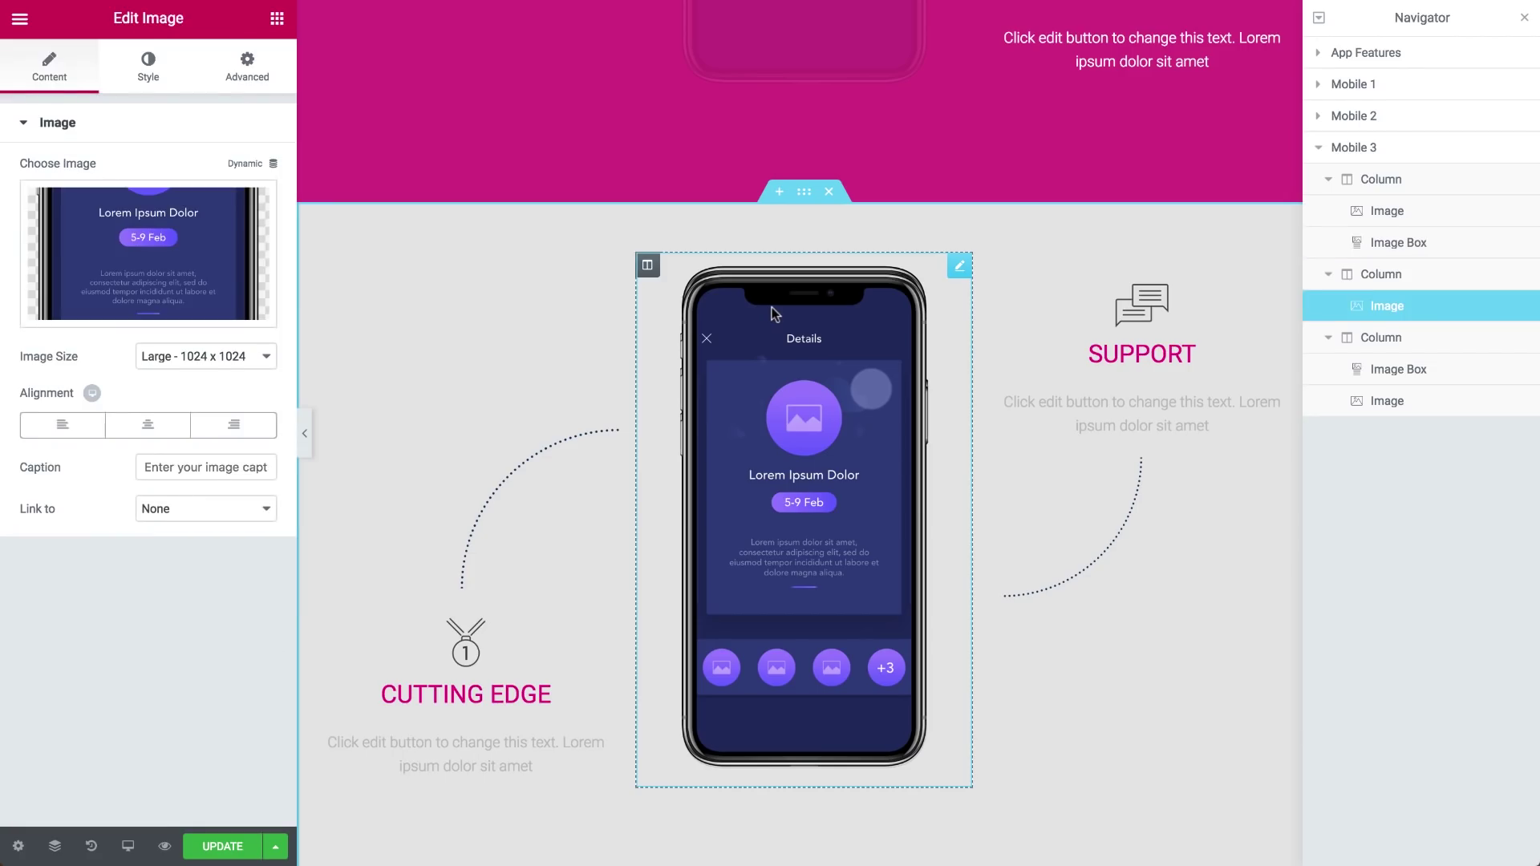
{"action": "left_click", "coordinate": [255, 79]}
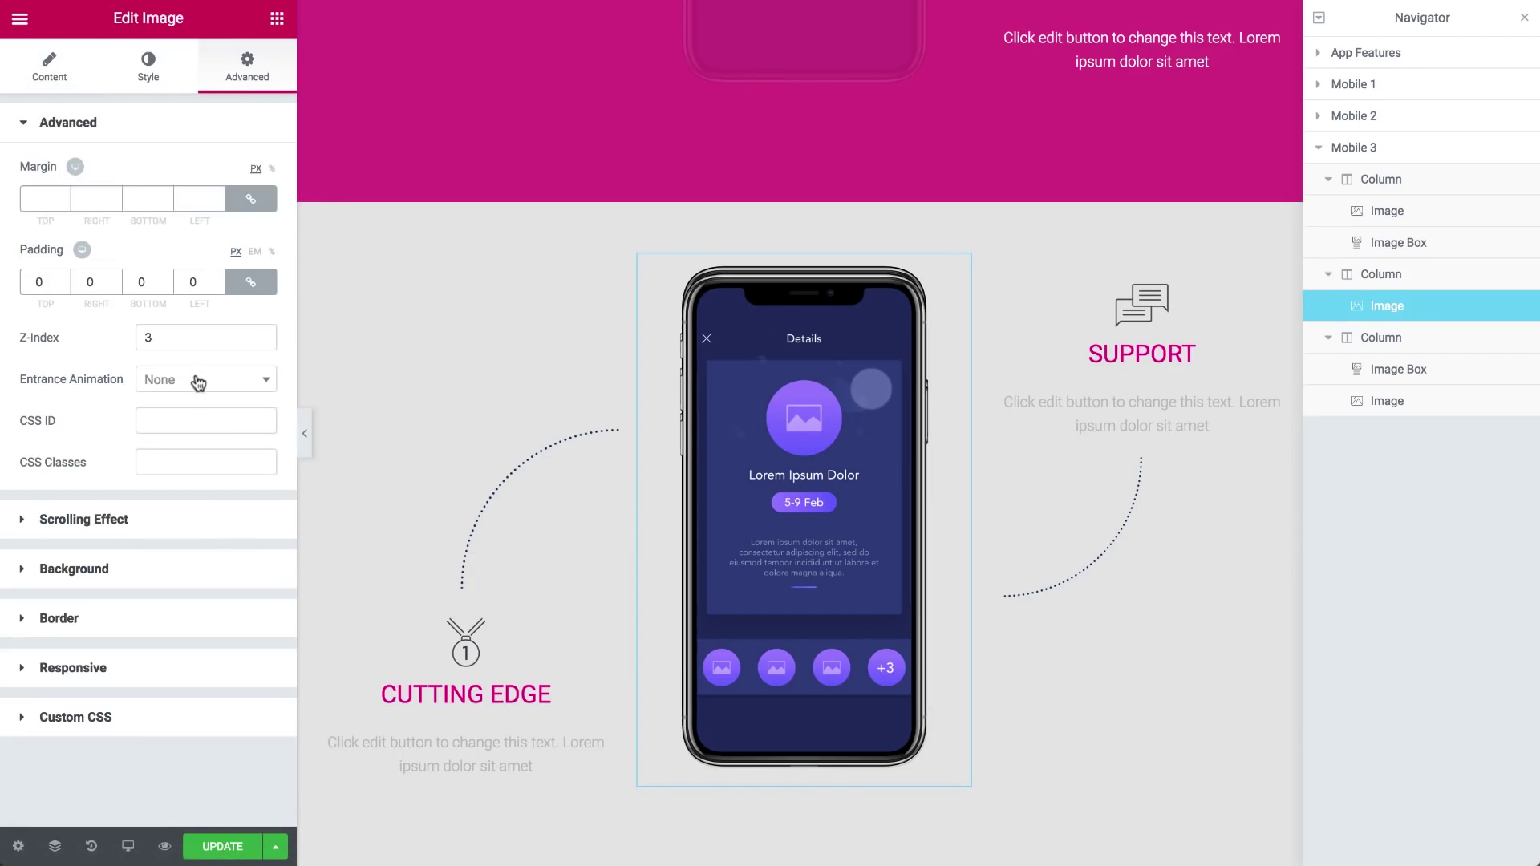
{"action": "left_click", "coordinate": [183, 523]}
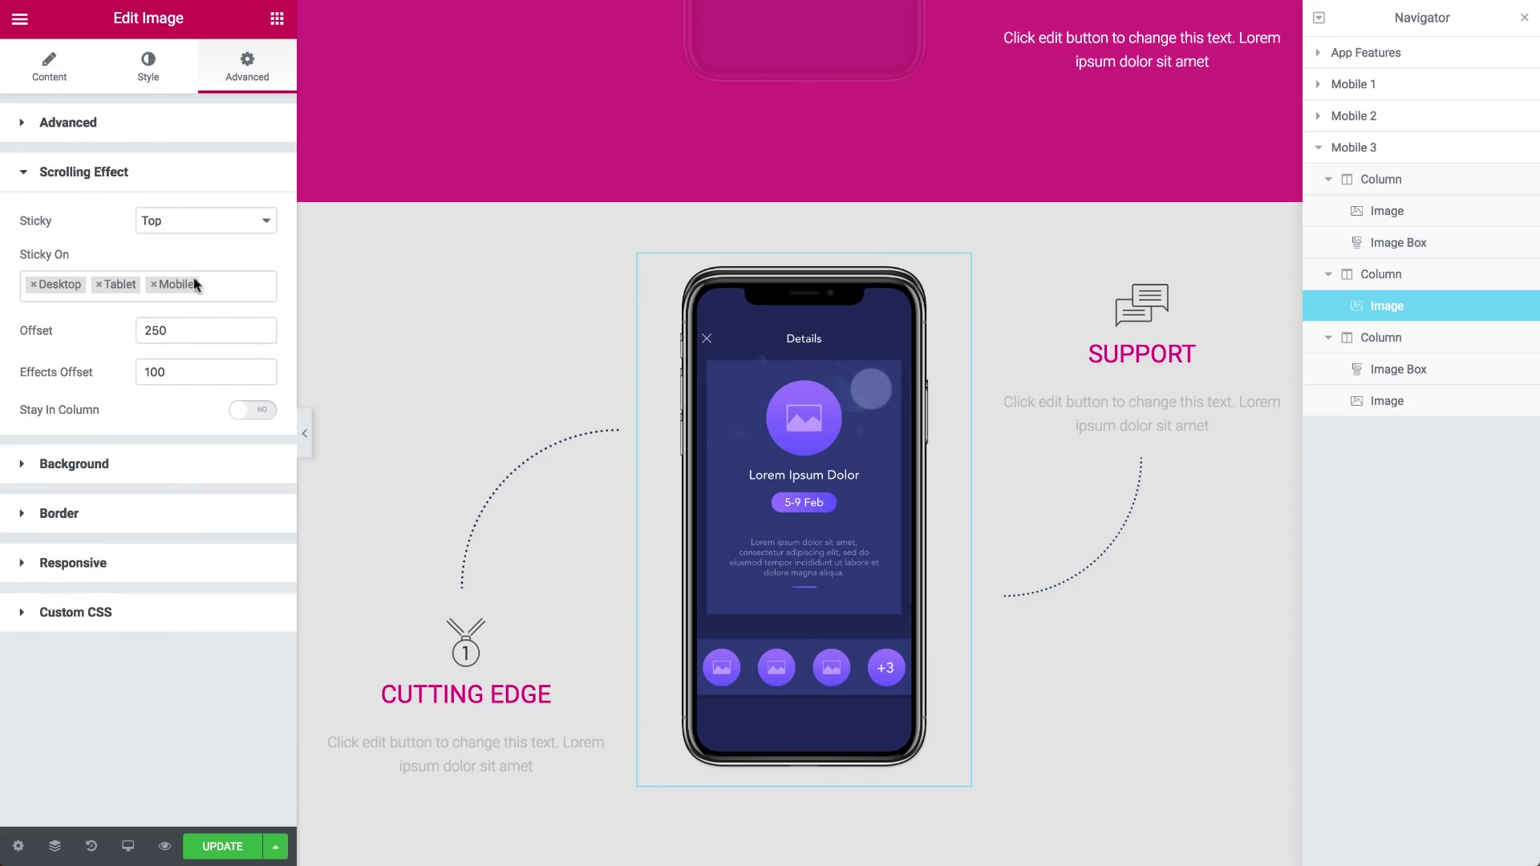
{"action": "left_click", "coordinate": [176, 220]}
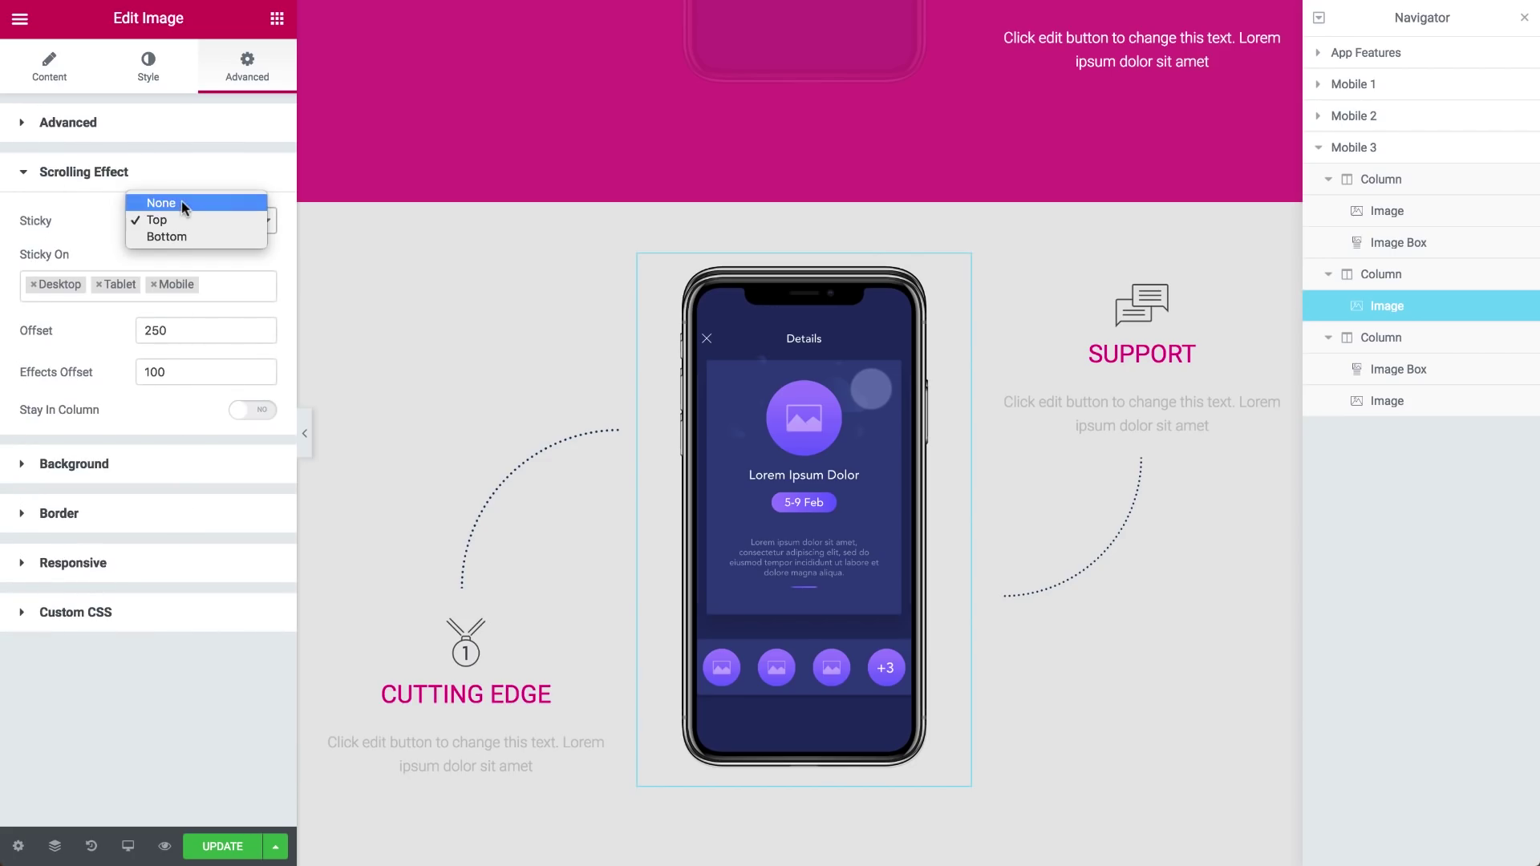
{"action": "left_click", "coordinate": [185, 207]}
- Examine how the stacked phone images behave when moving between the Mobile 1, Mobile 2 and Mobile 3 sections
{"action": "scroll", "coordinate": [564, 311], "scroll_direction": "up", "scroll_amount": 8}
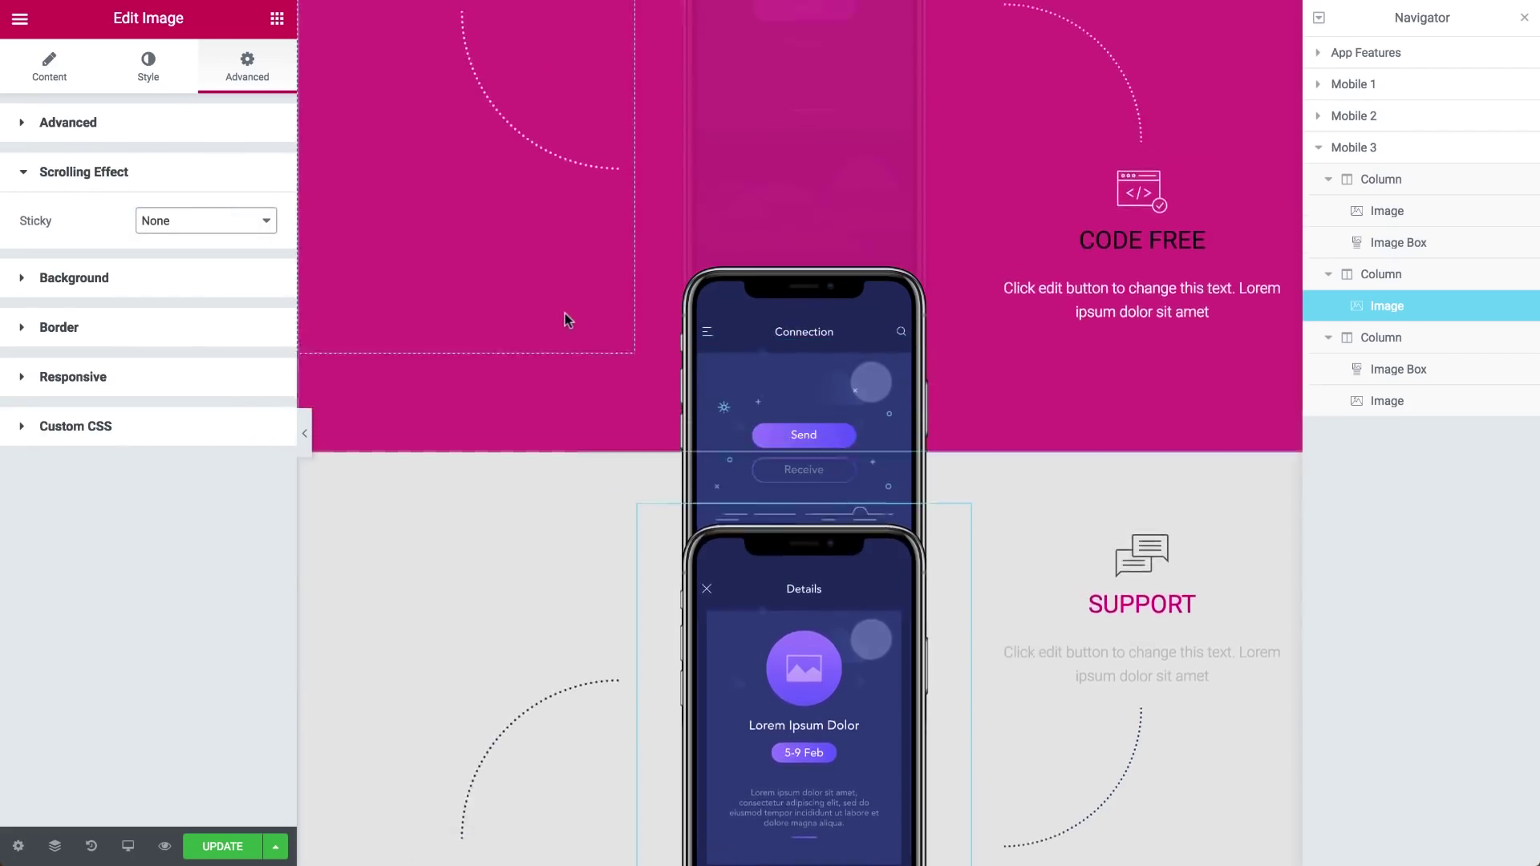
{"action": "scroll", "coordinate": [564, 312], "scroll_direction": "up", "scroll_amount": 5}
{"action": "scroll", "coordinate": [566, 309], "scroll_direction": "down", "scroll_amount": 9}
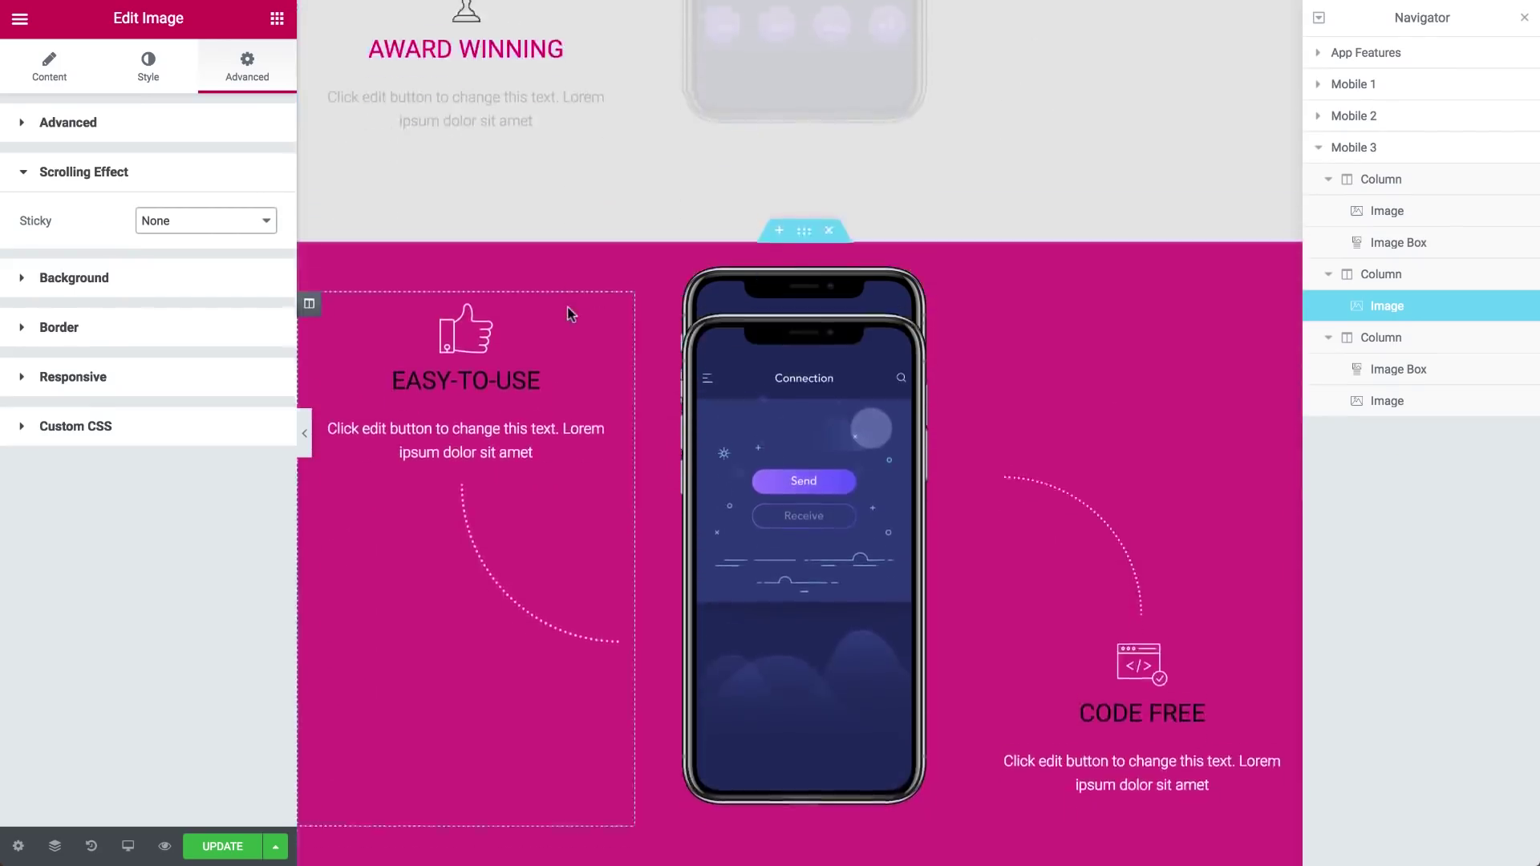
{"action": "scroll", "coordinate": [568, 313], "scroll_direction": "down", "scroll_amount": 5}
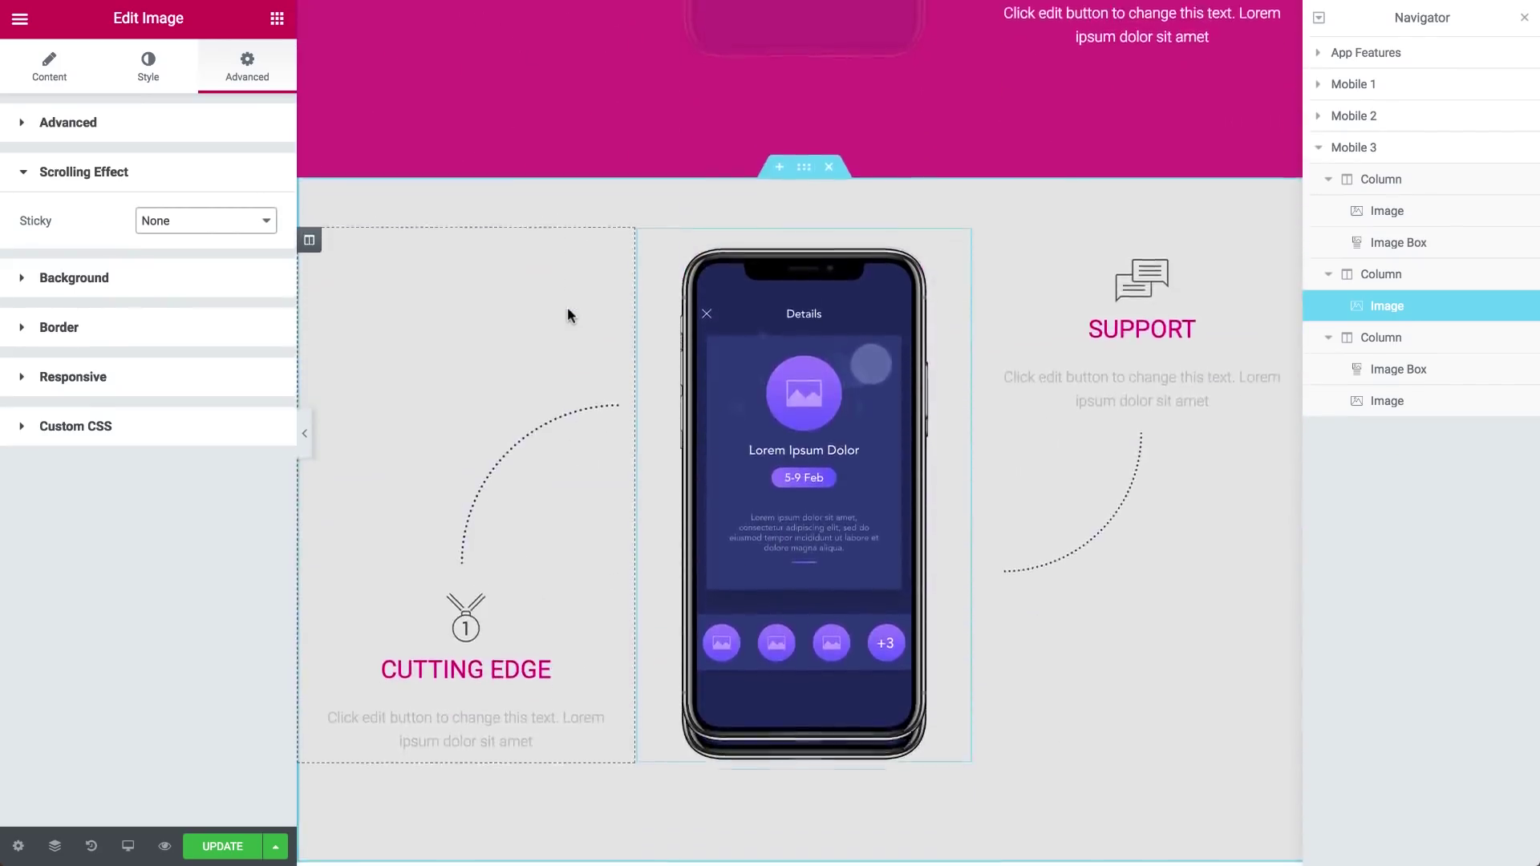
{"action": "scroll", "coordinate": [568, 313], "scroll_direction": "down", "scroll_amount": 1}
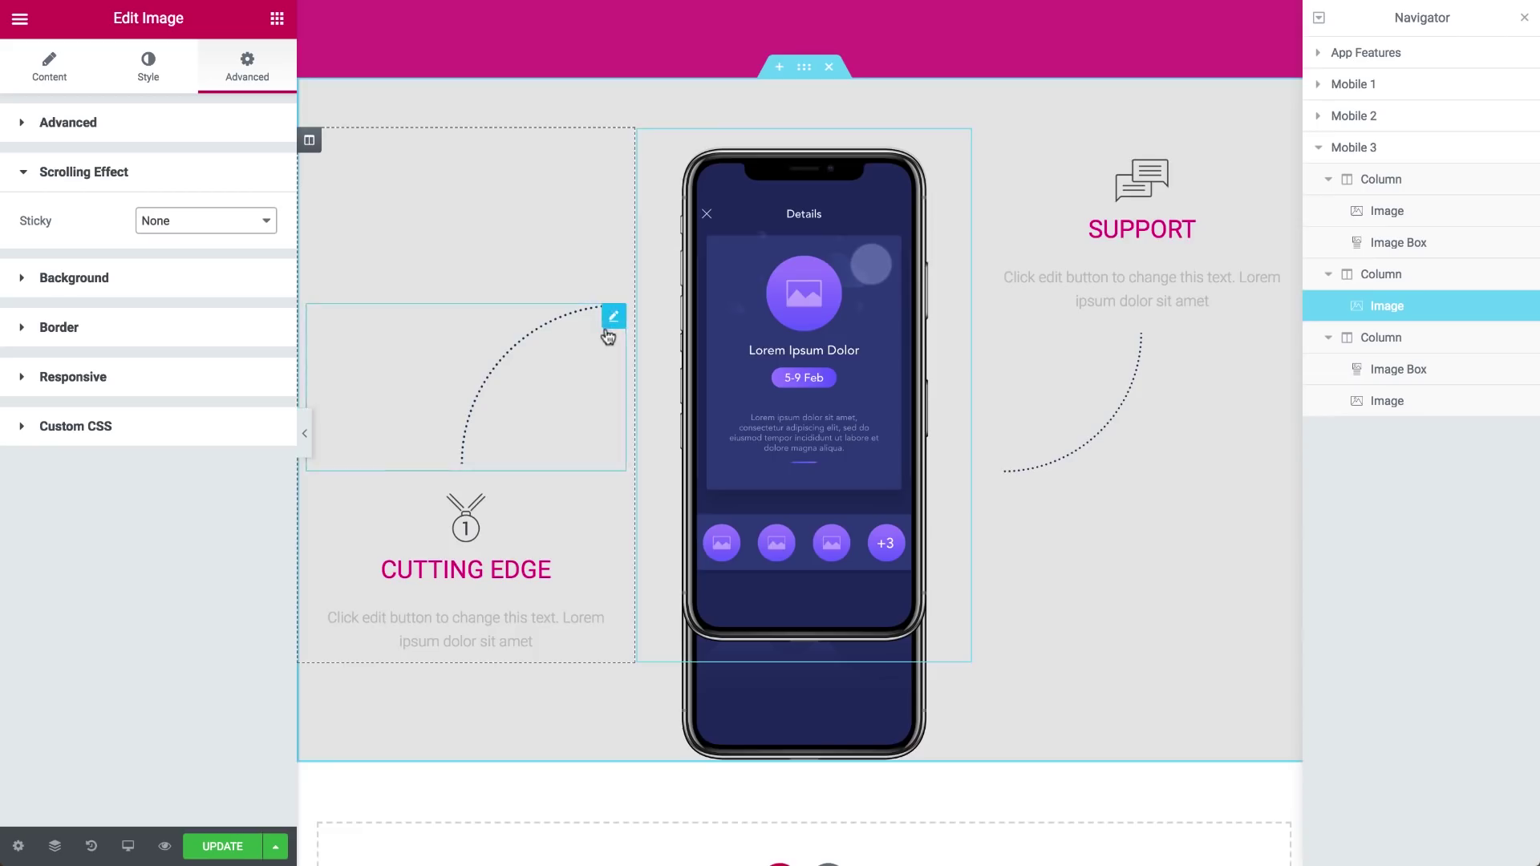
{"action": "scroll", "coordinate": [606, 333], "scroll_direction": "down", "scroll_amount": 3}
{"action": "scroll", "coordinate": [602, 329], "scroll_direction": "up", "scroll_amount": 10}
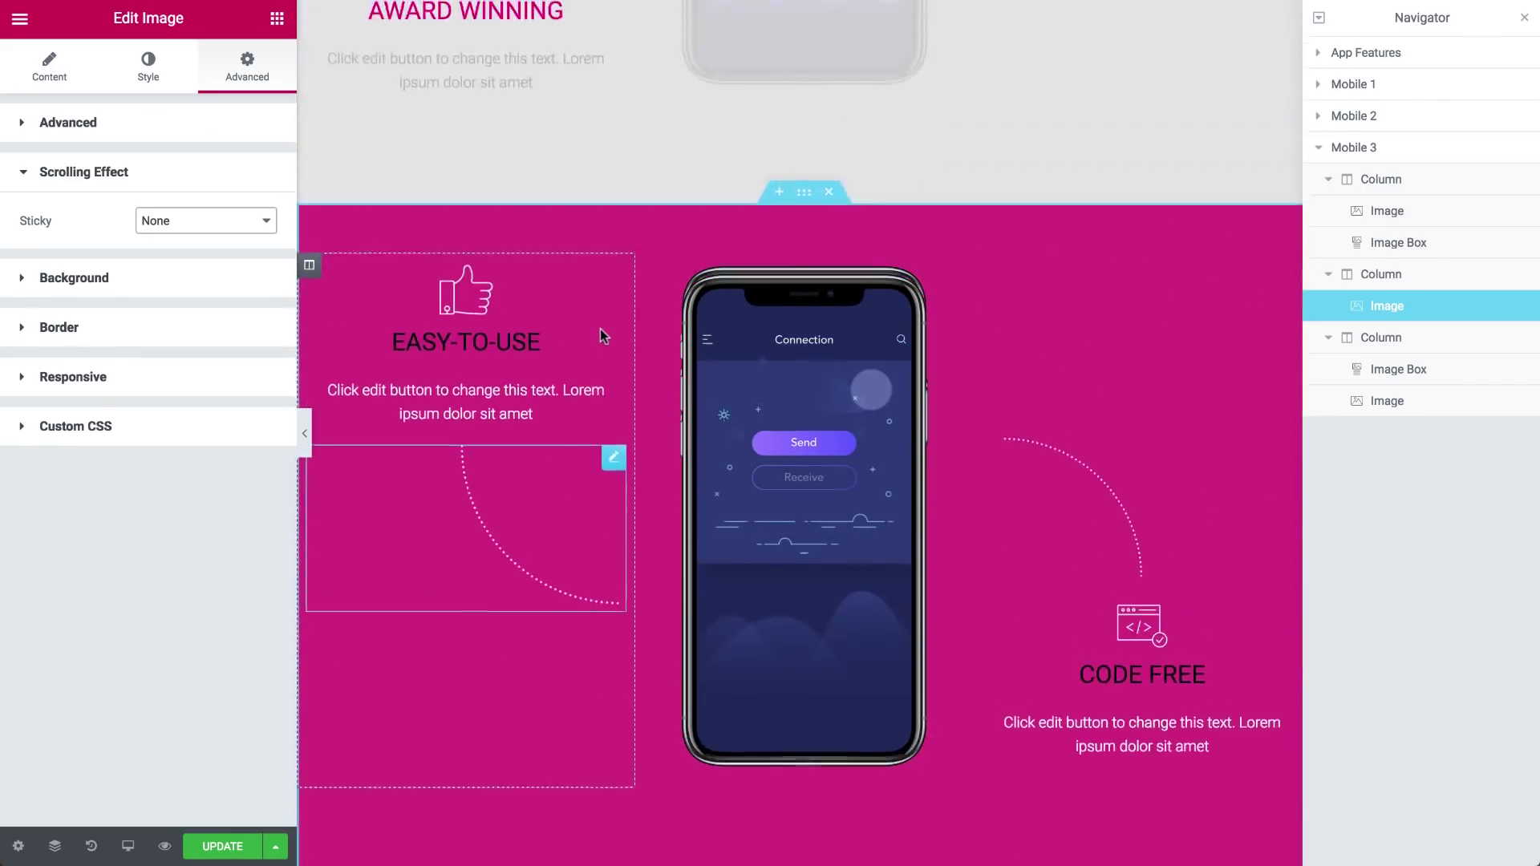
{"action": "scroll", "coordinate": [601, 329], "scroll_direction": "down", "scroll_amount": 3}
{"action": "scroll", "coordinate": [600, 325], "scroll_direction": "down", "scroll_amount": 5}
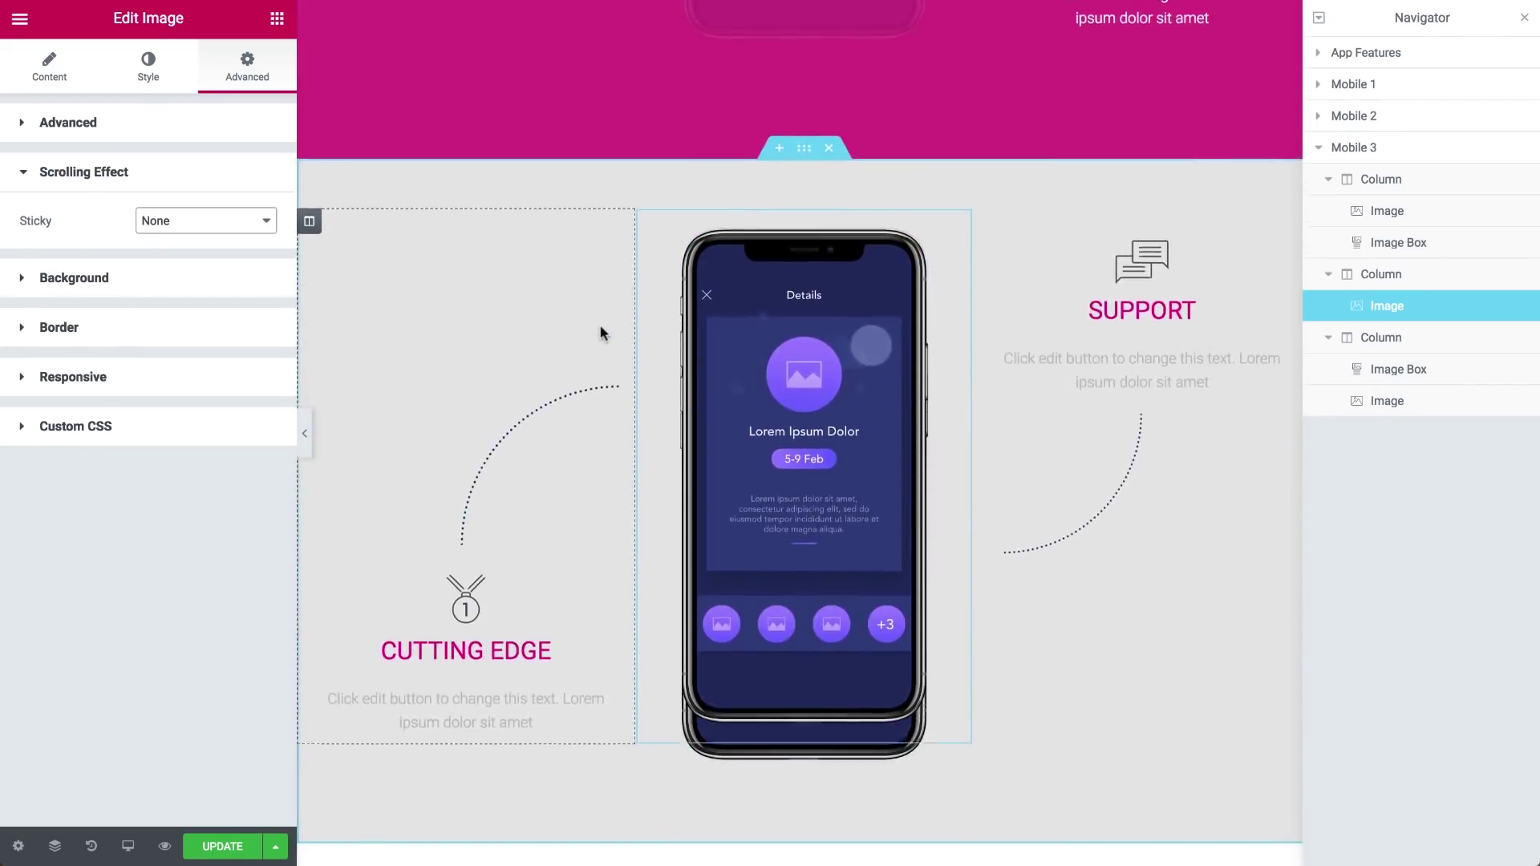
{"action": "scroll", "coordinate": [603, 333], "scroll_direction": "down", "scroll_amount": 2}
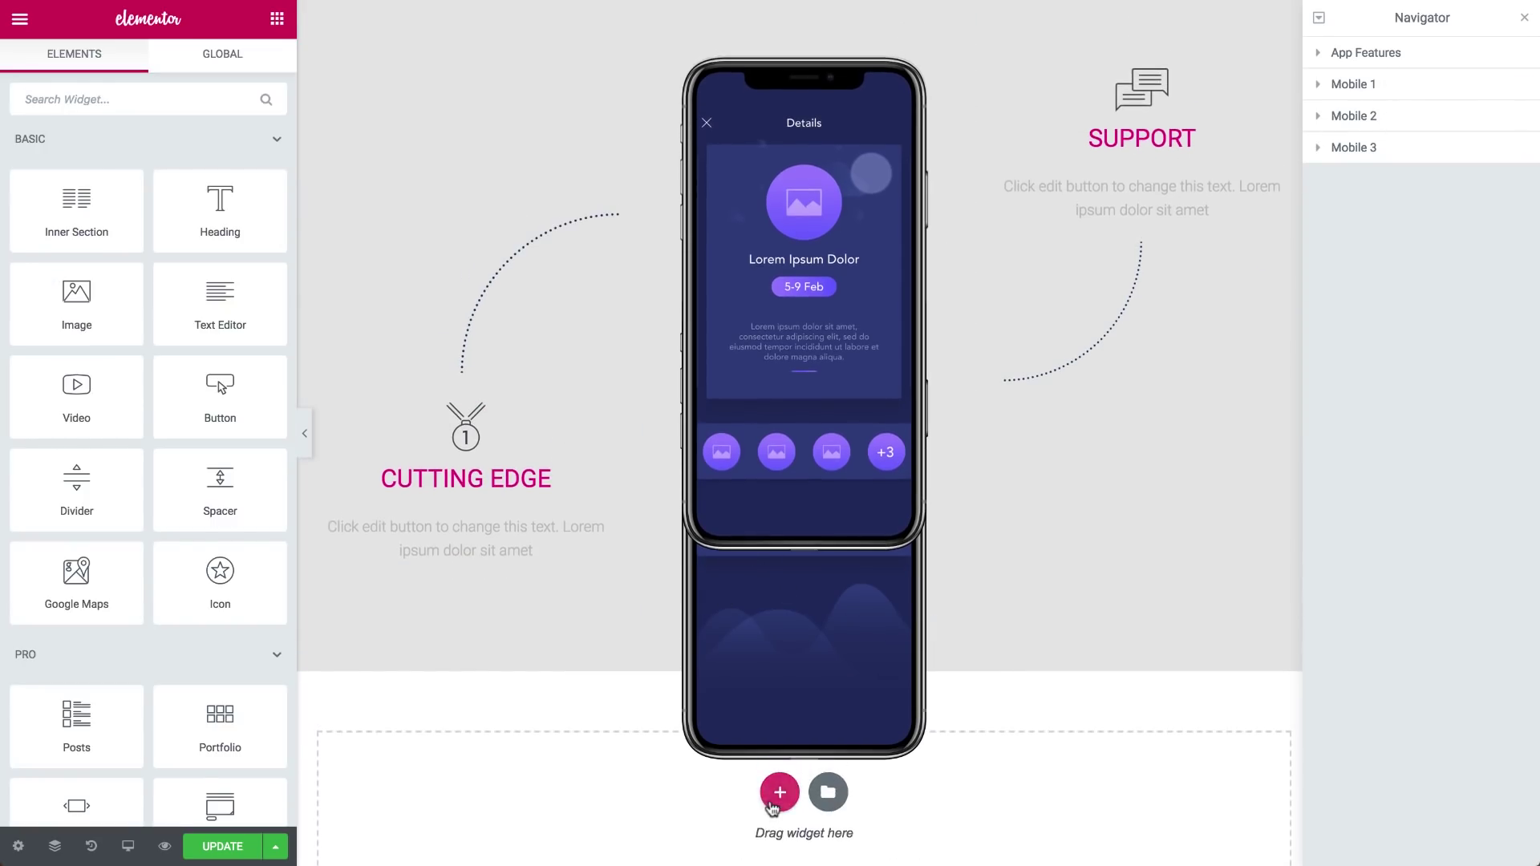
- Add a single-column section below Mobile 3, name it Hide Mobile and set its Z-Index to 5
{"action": "left_click", "coordinate": [778, 686]}
{"action": "left_click", "coordinate": [548, 844]}
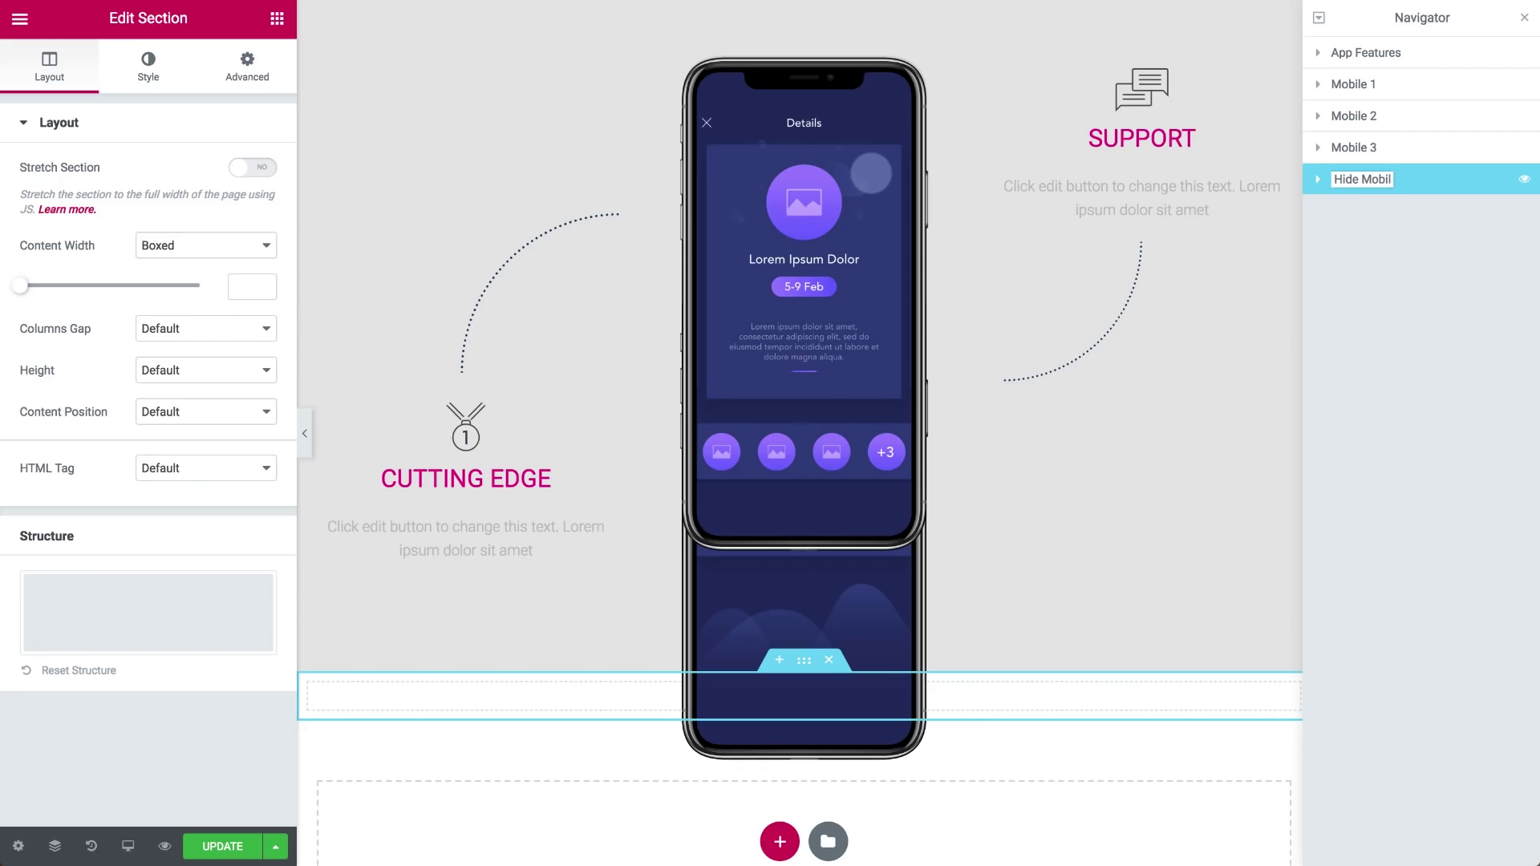
{"action": "left_click", "coordinate": [231, 76]}
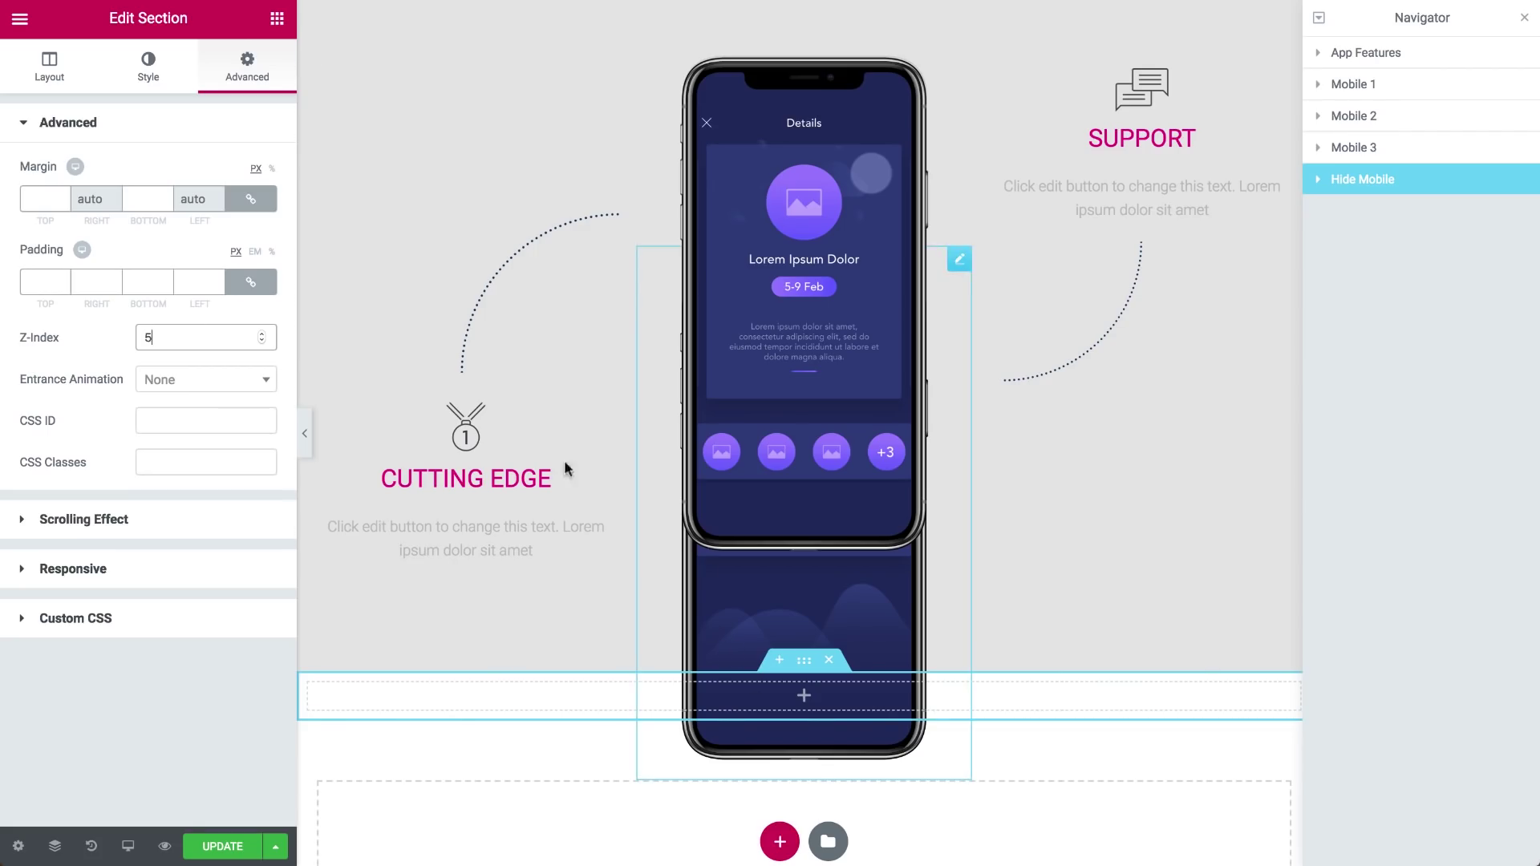
- Give the Hide Mobile section a Classic background in the light grey #e6e6e6
{"action": "left_click", "coordinate": [167, 75]}
{"action": "left_click", "coordinate": [158, 220]}
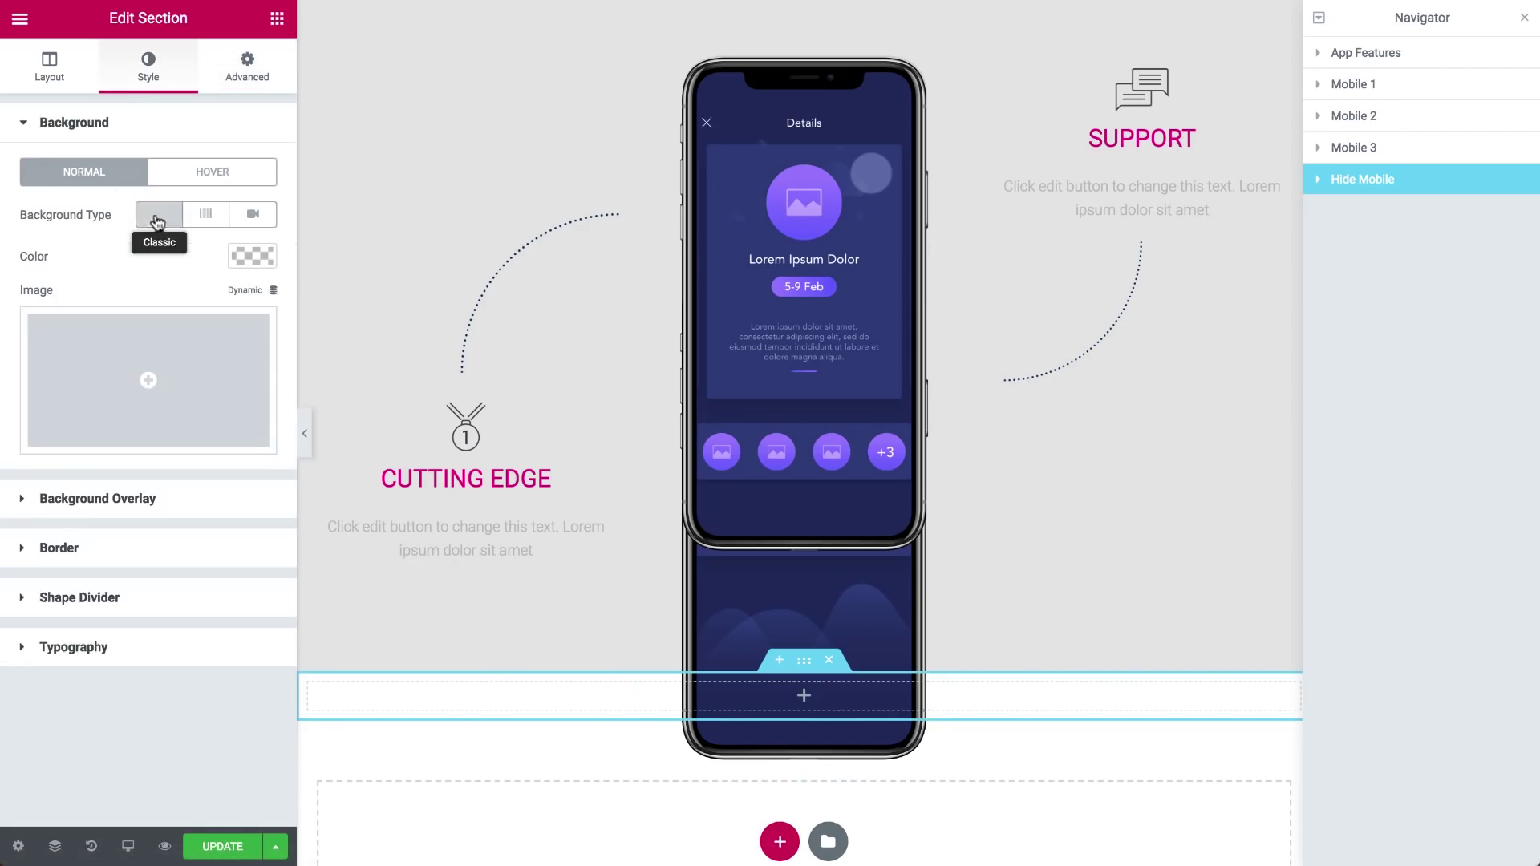
{"action": "left_click", "coordinate": [252, 257]}
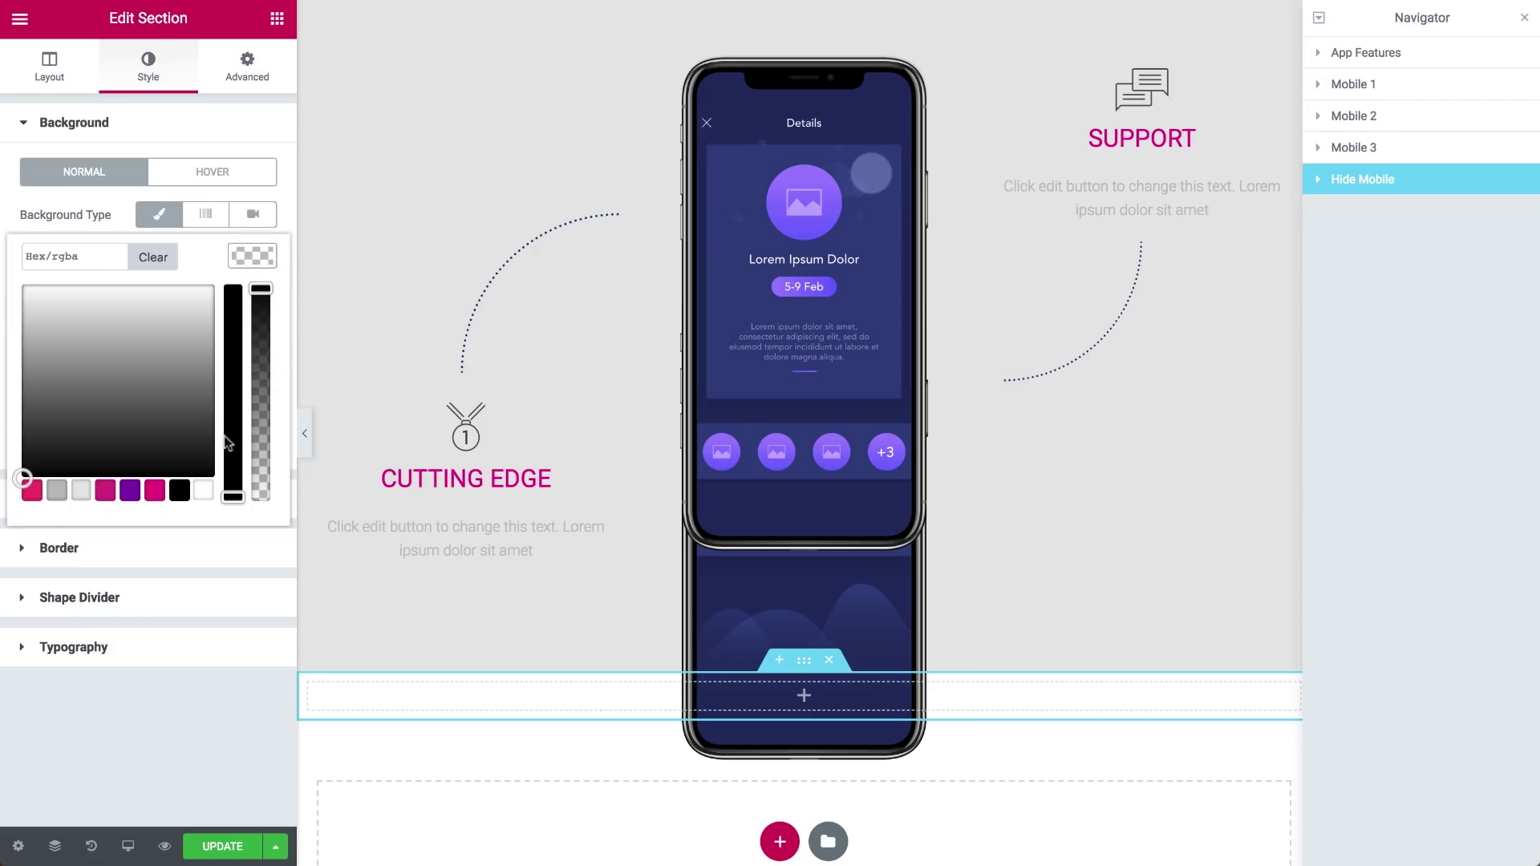
{"action": "left_click", "coordinate": [80, 491]}
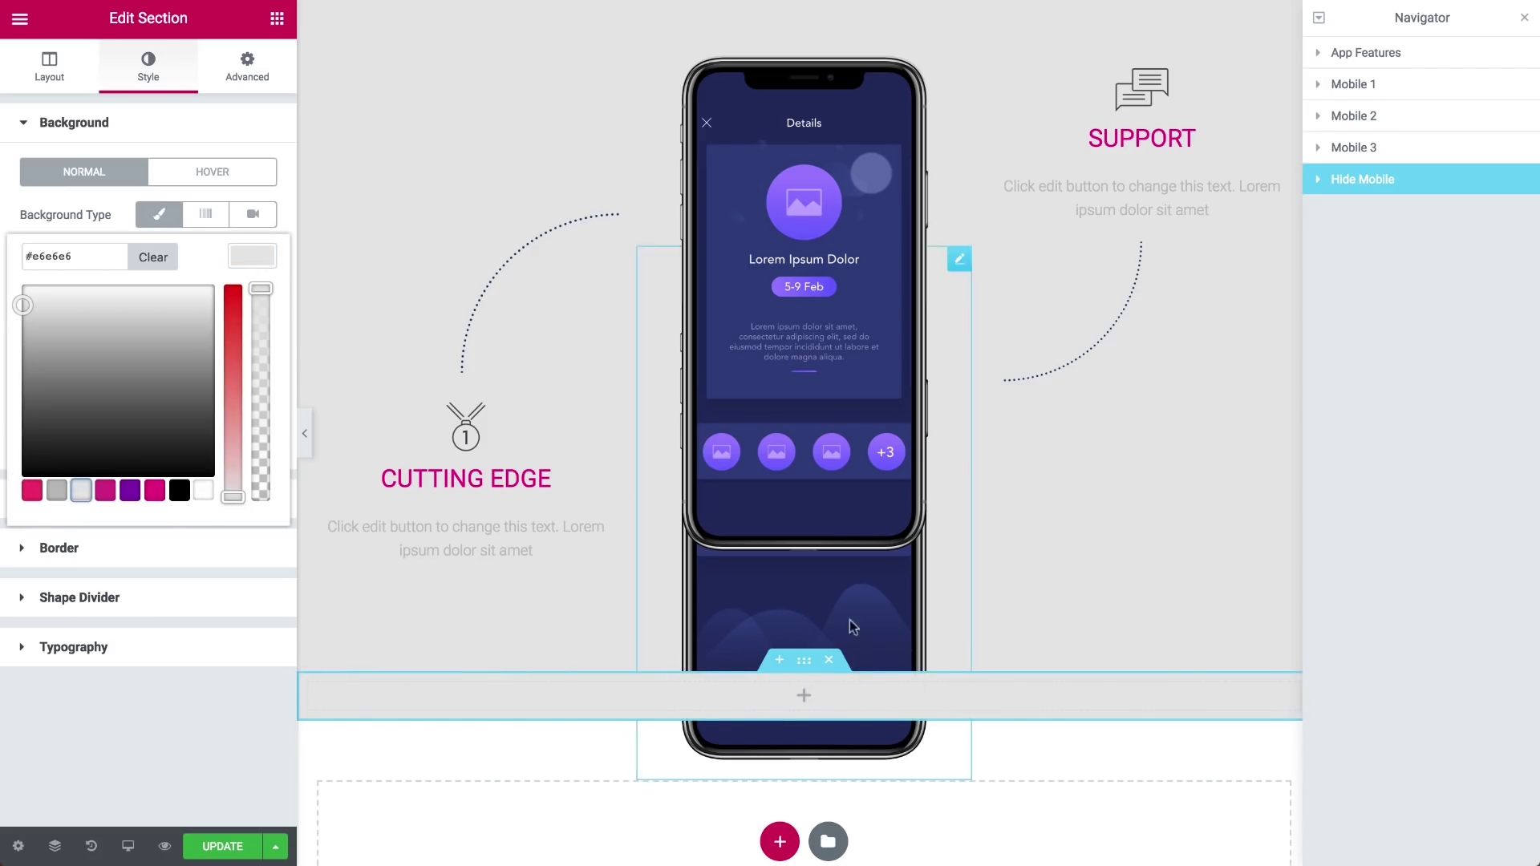
{"action": "left_click", "coordinate": [253, 264]}
- Set the Hide Mobile section's height to Min Height with a minimum of 400 px
{"action": "left_click", "coordinate": [52, 79]}
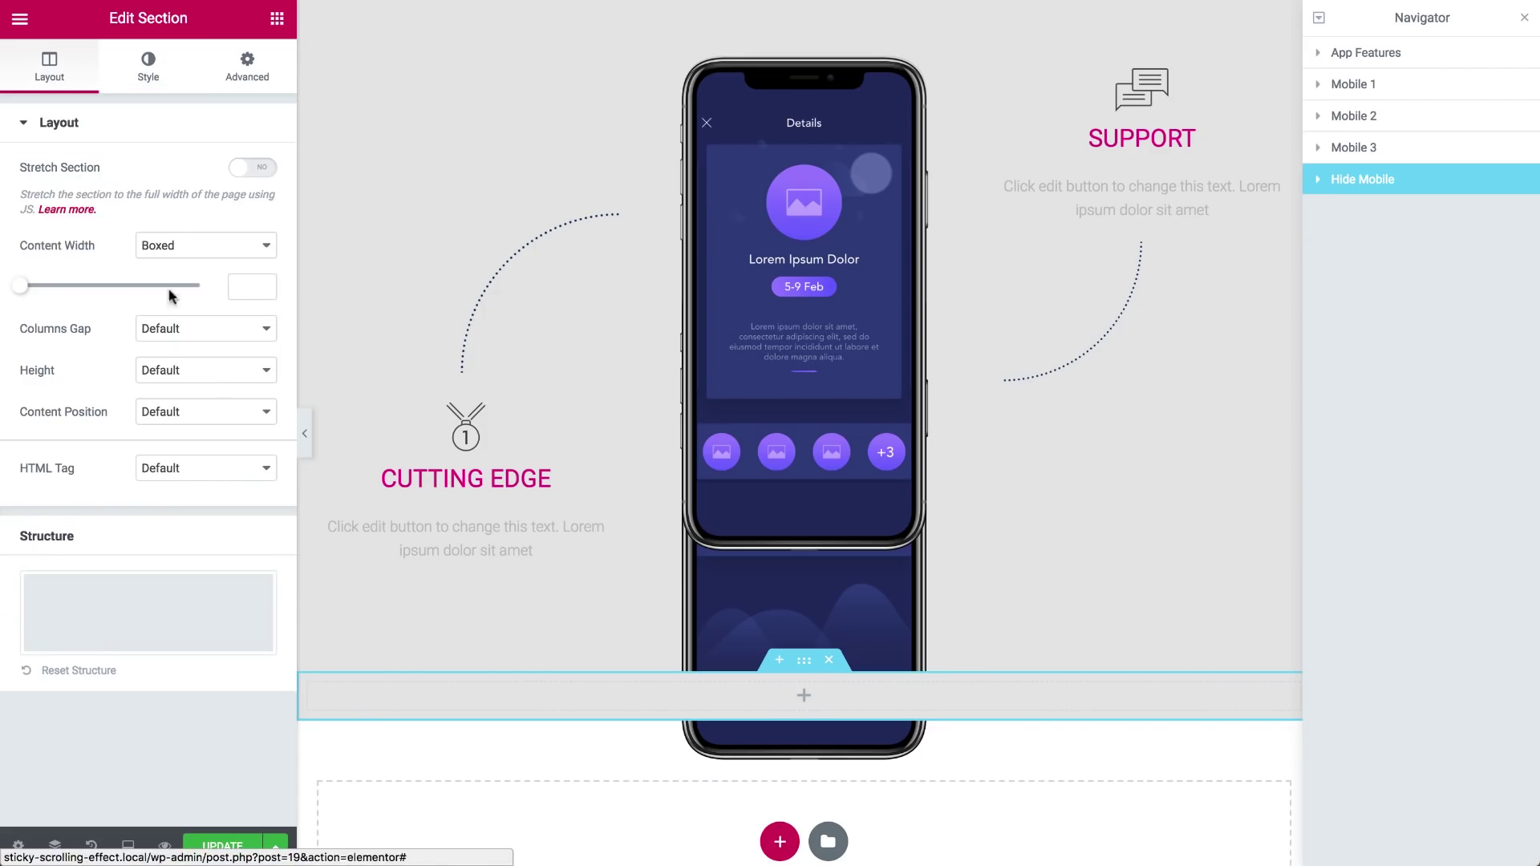
{"action": "left_click", "coordinate": [187, 370]}
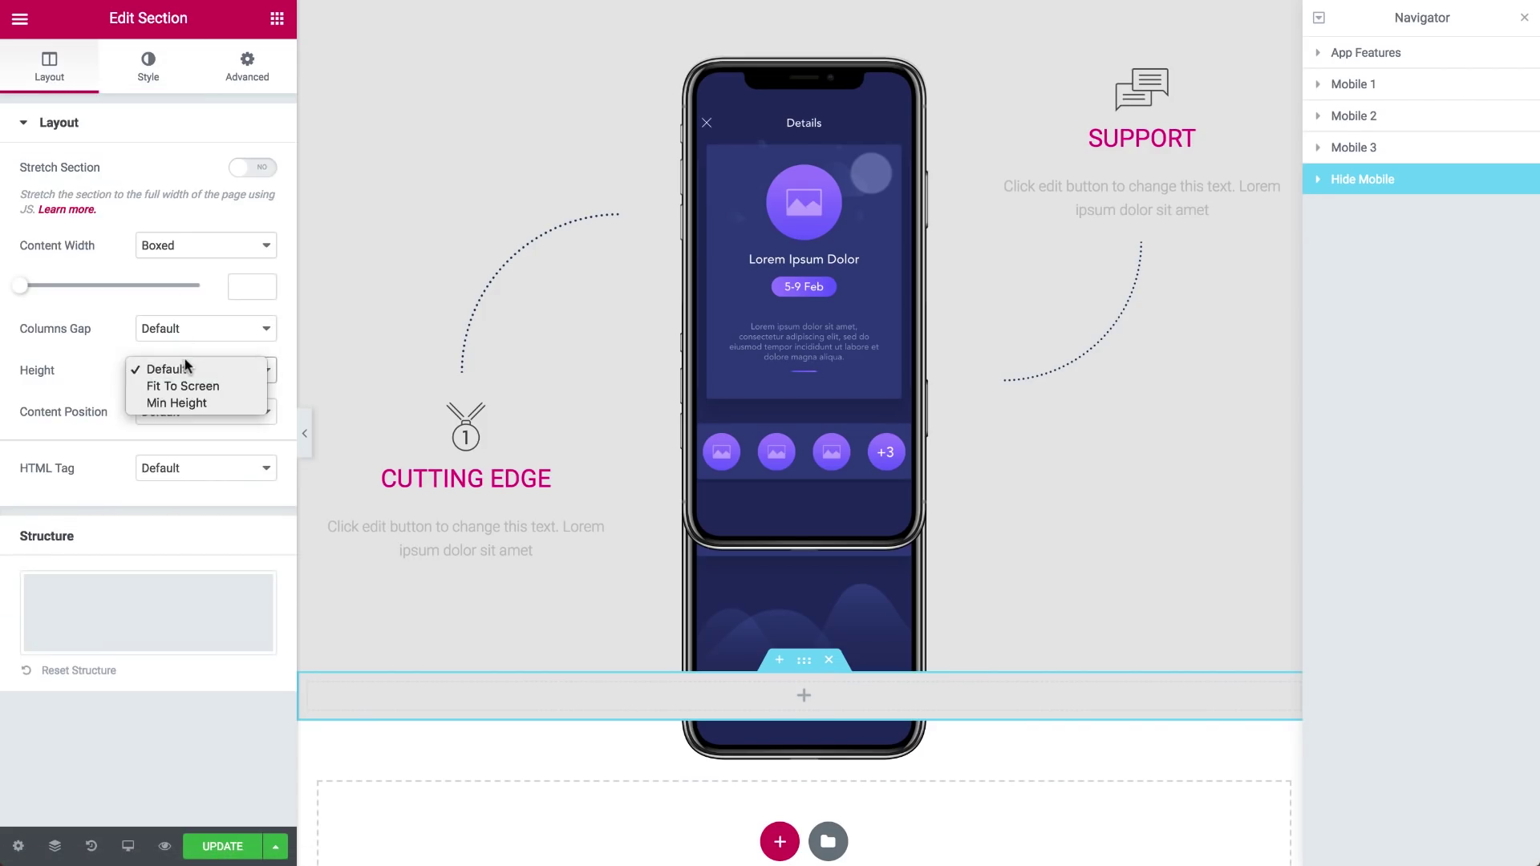
{"action": "left_click", "coordinate": [187, 404]}
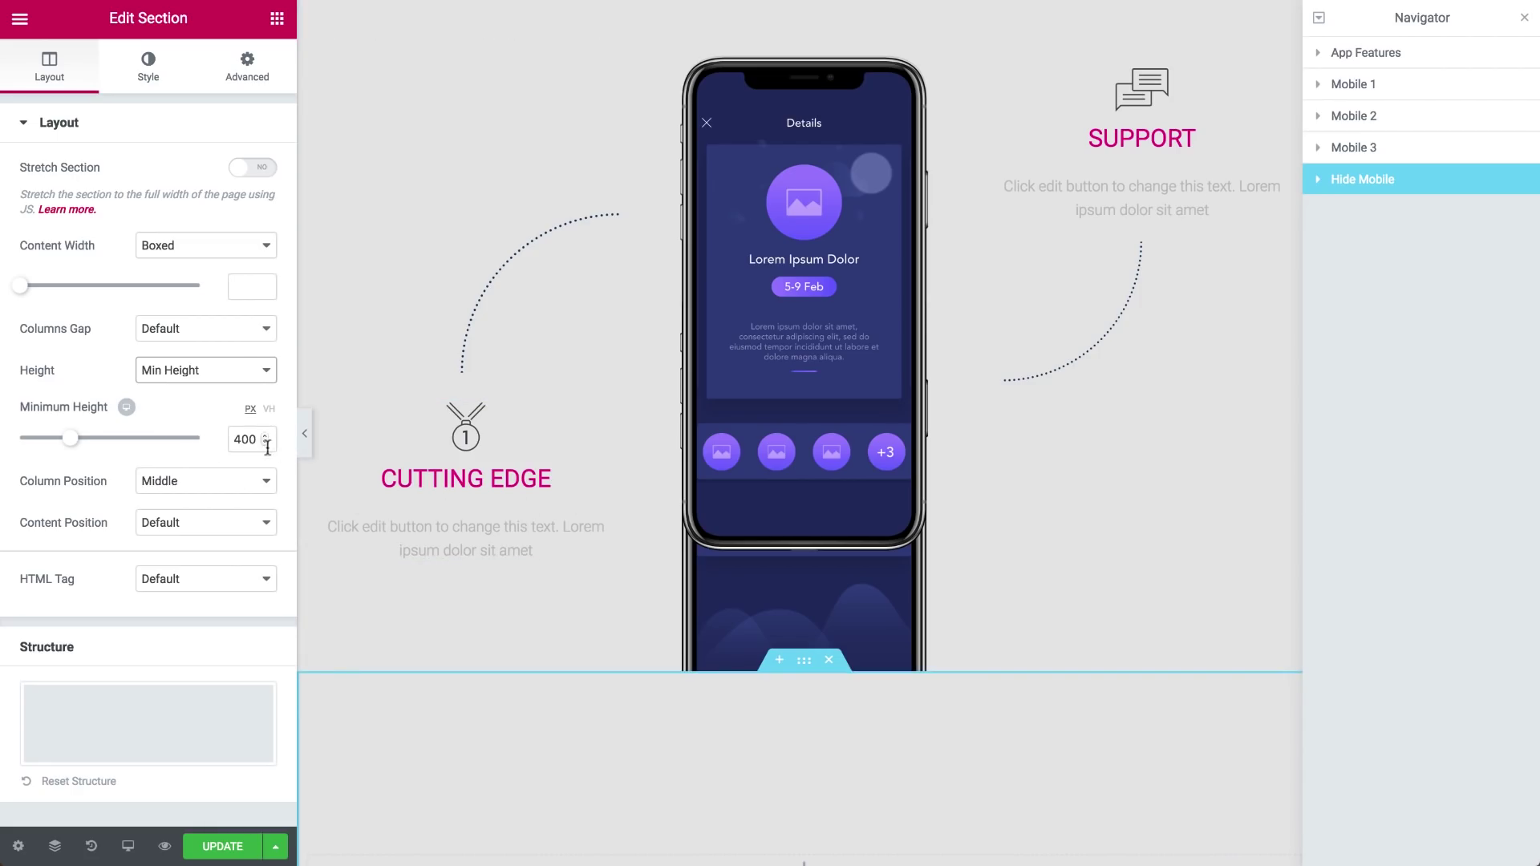
- Unlink the Hide Mobile section's margin values and set its top margin to -300 px
{"action": "left_click", "coordinate": [255, 72]}
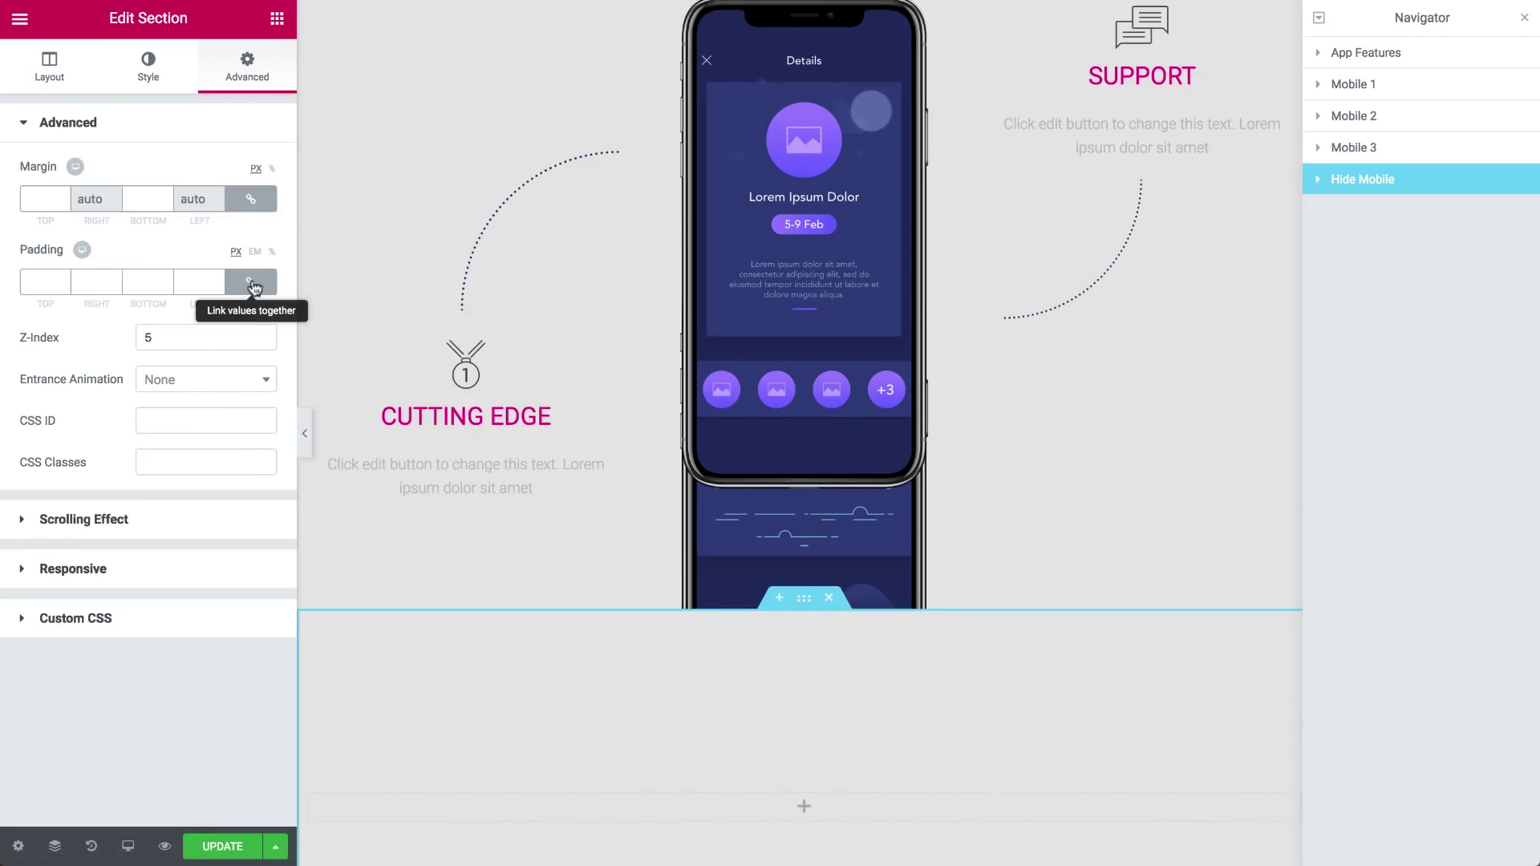
{"action": "left_click", "coordinate": [252, 202]}
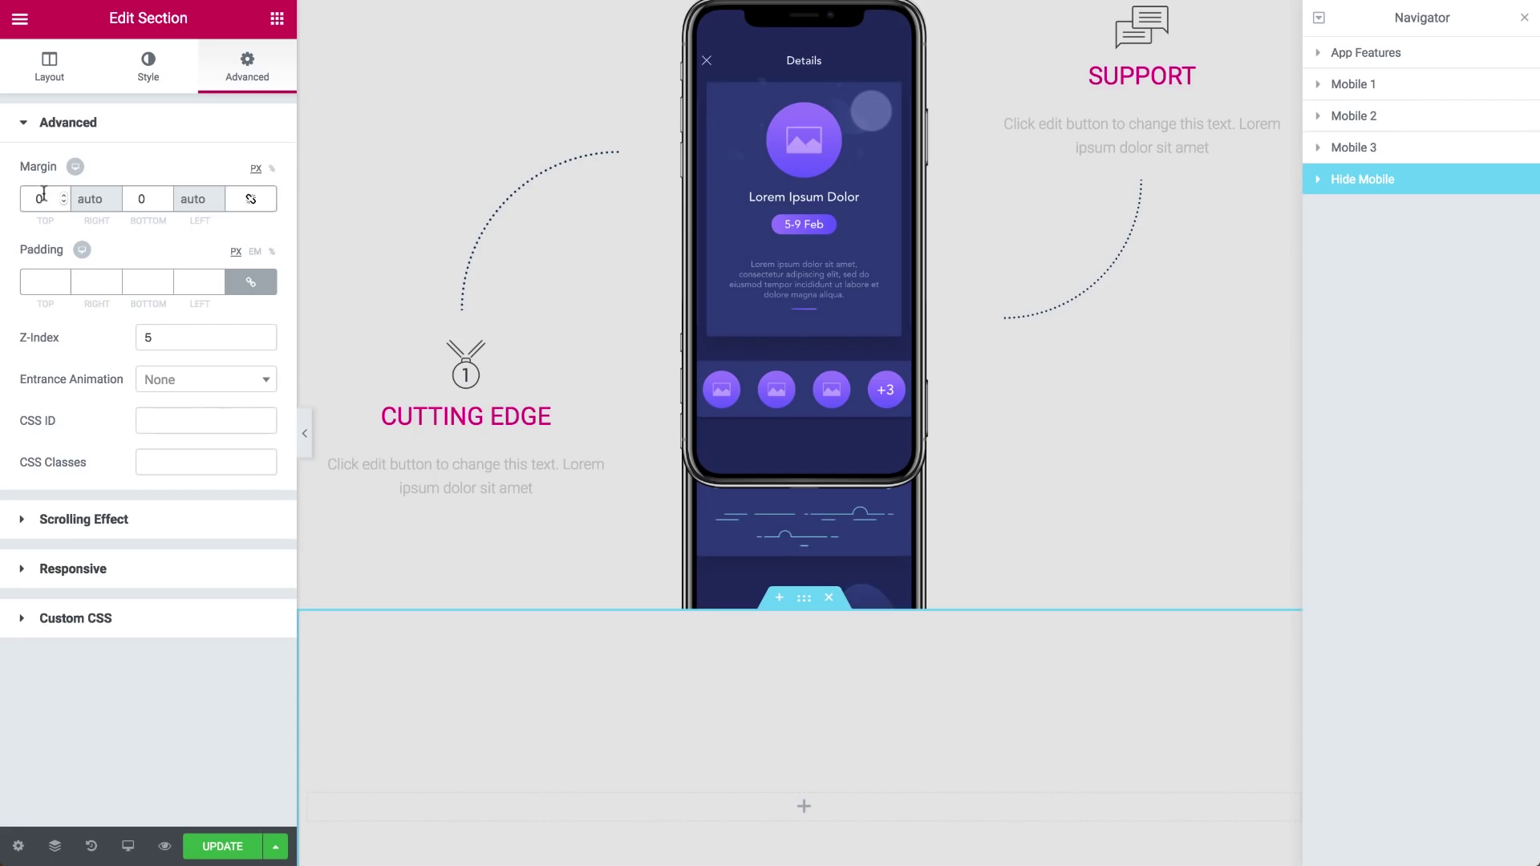
{"action": "left_click", "coordinate": [42, 199]}
{"action": "type", "text": "-300"}
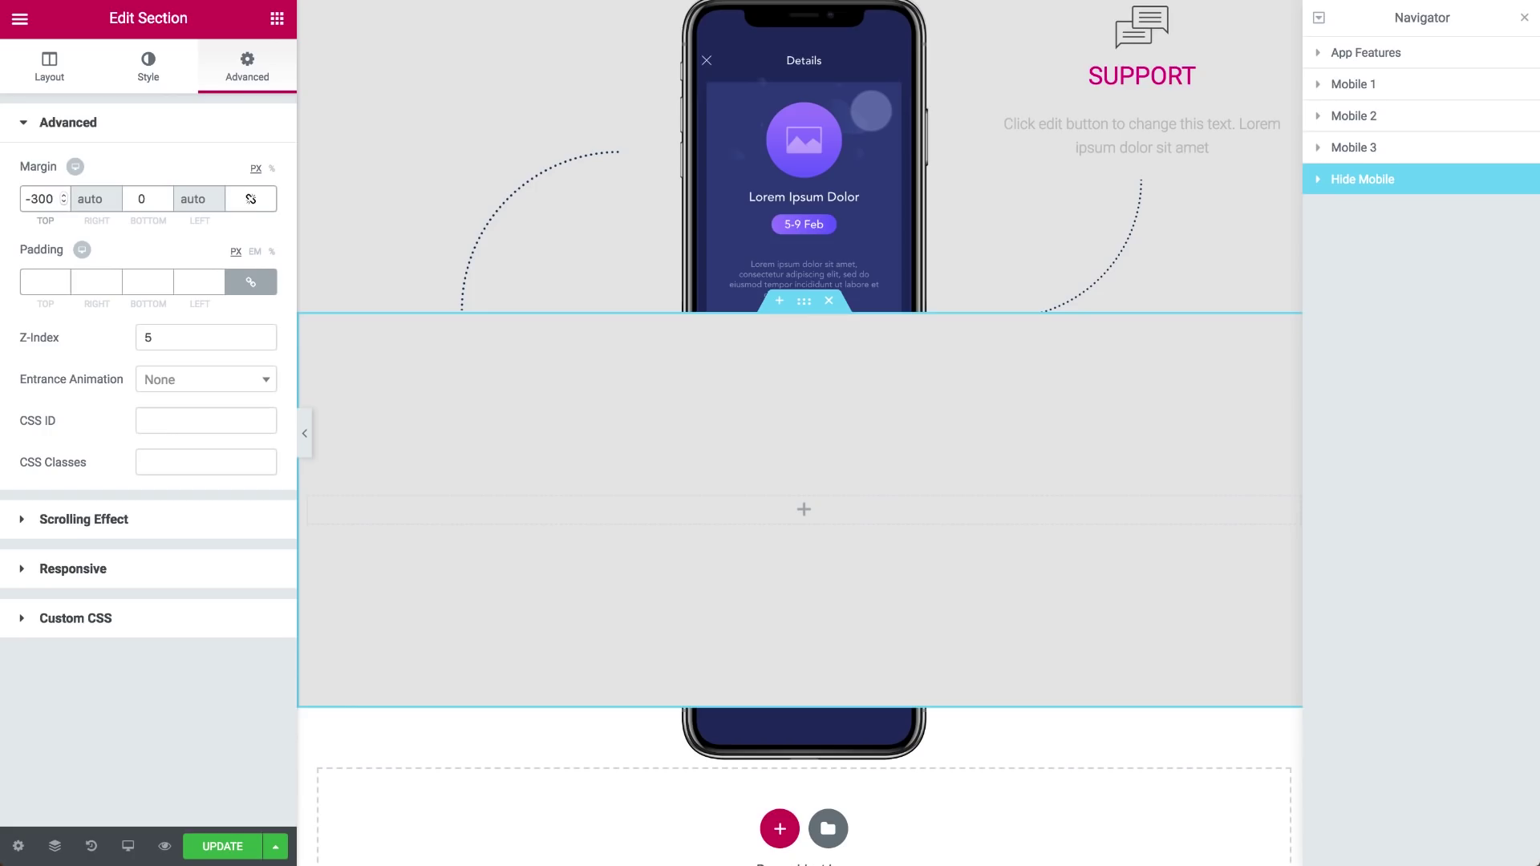
- Raise the Hide Mobile section's top margin gradually to -252 px so it still covers the underlying phones
{"action": "key", "text": "Up"}
{"action": "key", "text": "Up"}
{"action": "key", "text": "Up"}
{"action": "key", "text": "Up"}
{"action": "key", "text": "Up"}
{"action": "key", "text": "Up"}
{"action": "key", "text": "Up"}
{"action": "key", "text": "Up"}
{"action": "key", "text": "Up"}
{"action": "key", "text": "Up"}
{"action": "key", "text": "Up"}
{"action": "key", "text": "Up"}
{"action": "key", "text": "Up"}
{"action": "key", "text": "Up"}
{"action": "key", "text": "Up"}
{"action": "key", "text": "Up"}
{"action": "key", "text": "Up"}
{"action": "key", "text": "Up"}
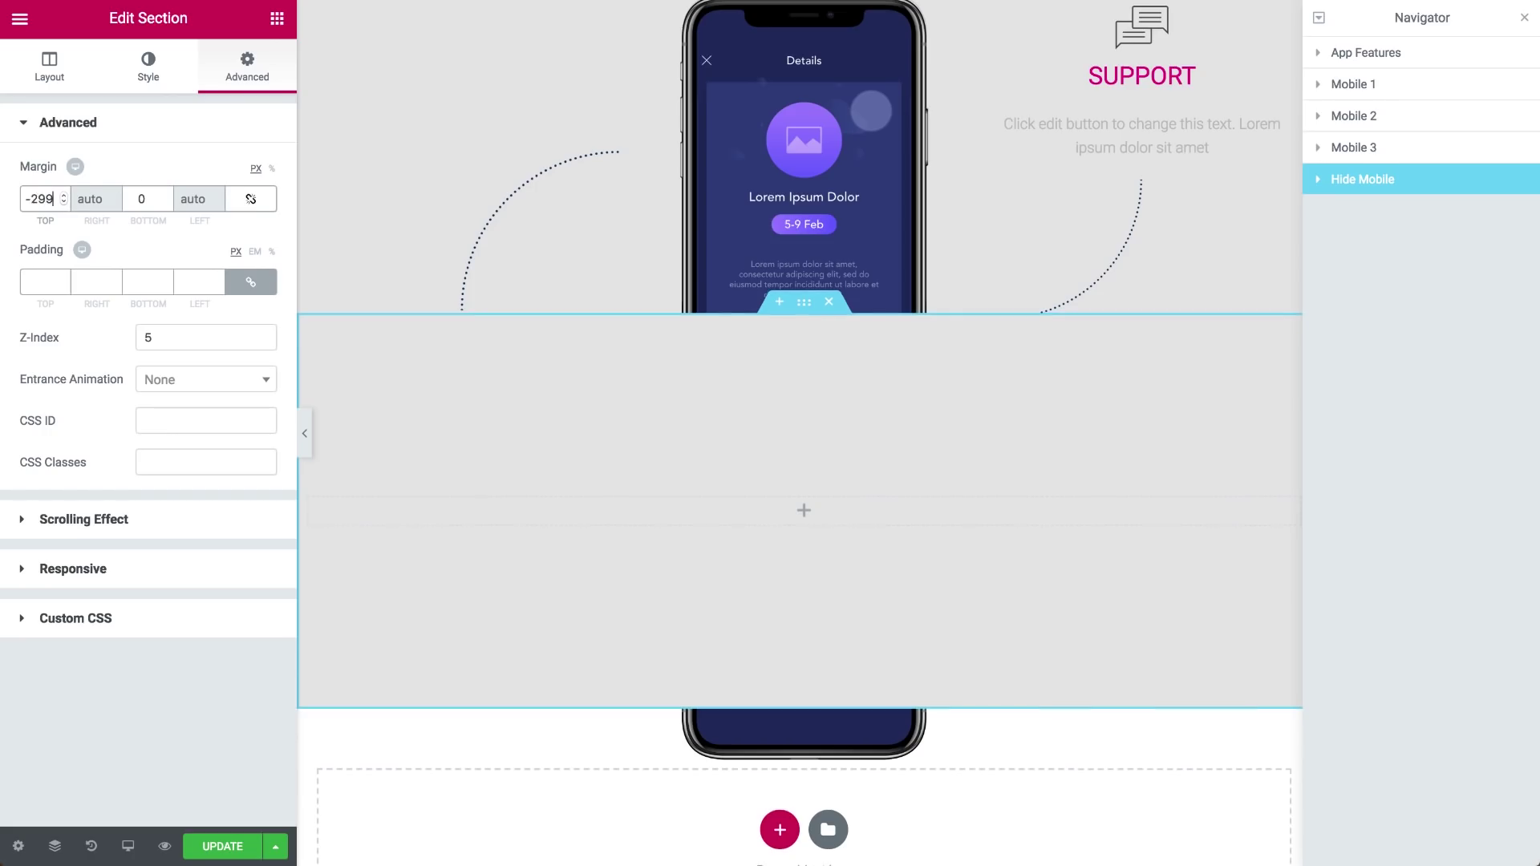
{"action": "key", "text": "Up"}
{"action": "key", "text": "Up"}
{"action": "key", "text": "Up"}
{"action": "key", "text": "Up"}
{"action": "key", "text": "Up"}
{"action": "key", "text": "Up"}
{"action": "key", "text": "Up"}
{"action": "key", "text": "Up"}
{"action": "key", "text": "Up"}
{"action": "key", "text": "Up"}
{"action": "key", "text": "Up"}
{"action": "key", "text": "Up"}
{"action": "key", "text": "Up"}
{"action": "key", "text": "Up"}
{"action": "key", "text": "Up"}
{"action": "key", "text": "Up"}
{"action": "key", "text": "Up"}
{"action": "key", "text": "Up"}
{"action": "key", "text": "Up"}
{"action": "key", "text": "Up"}
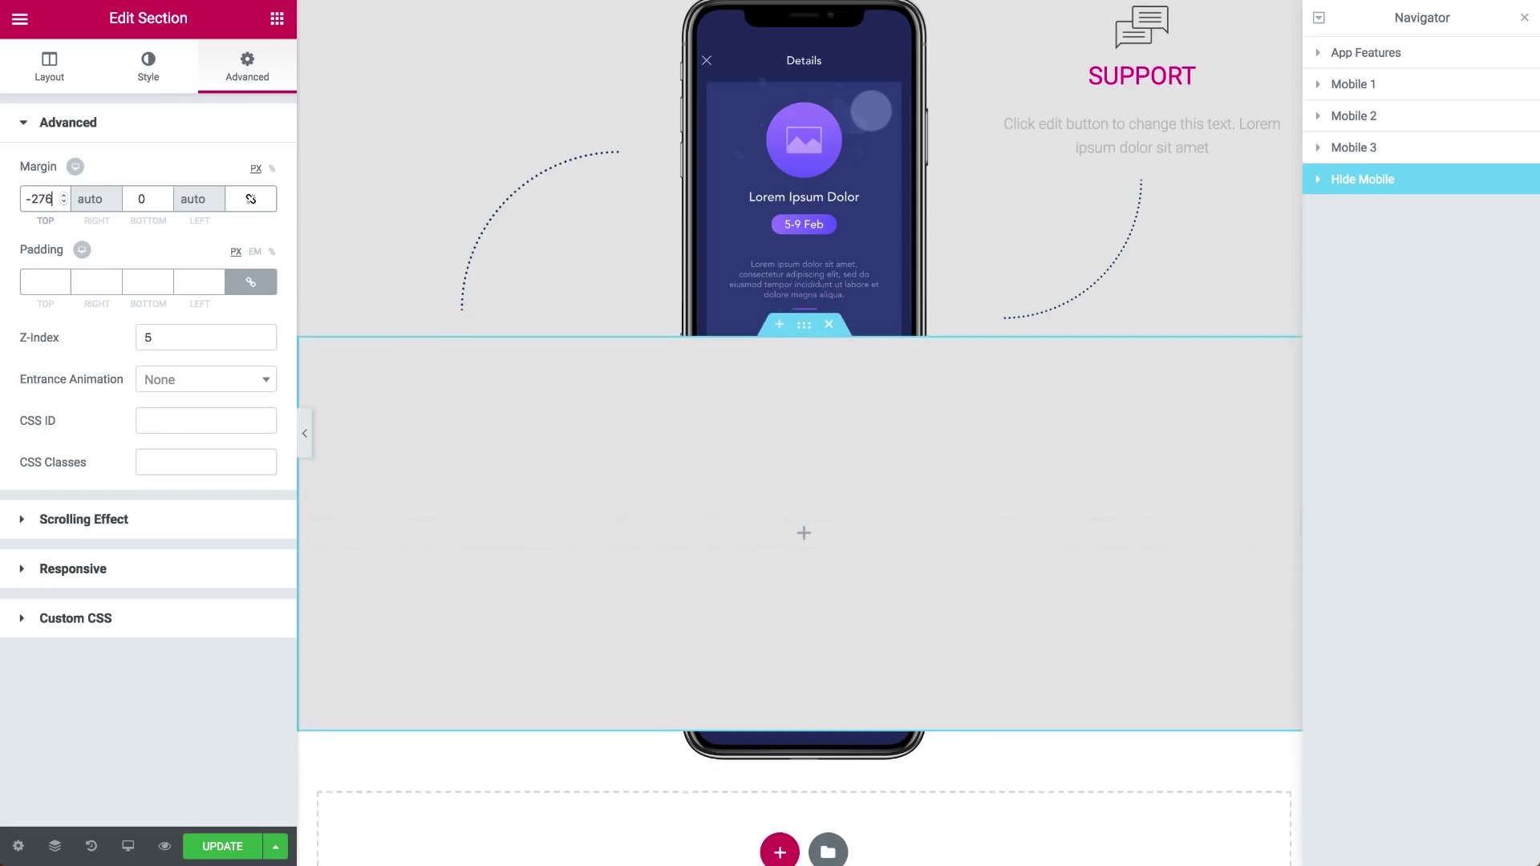
{"action": "key", "text": "Up"}
{"action": "key", "text": "Up"}
{"action": "key", "text": "Up"}
{"action": "key", "text": "Up"}
{"action": "key", "text": "Up"}
{"action": "key", "text": "Up"}
{"action": "key", "text": "Up"}
{"action": "key", "text": "Up"}
{"action": "key", "text": "Up"}
{"action": "key", "text": "Up"}
{"action": "key", "text": "Up"}
{"action": "key", "text": "Up"}
{"action": "key", "text": "Up"}
{"action": "key", "text": "Up"}
{"action": "key", "text": "Up"}
{"action": "key", "text": "Up"}
{"action": "key", "text": "Up"}
{"action": "key", "text": "Up"}
{"action": "key", "text": "Up"}
{"action": "key", "text": "Up"}
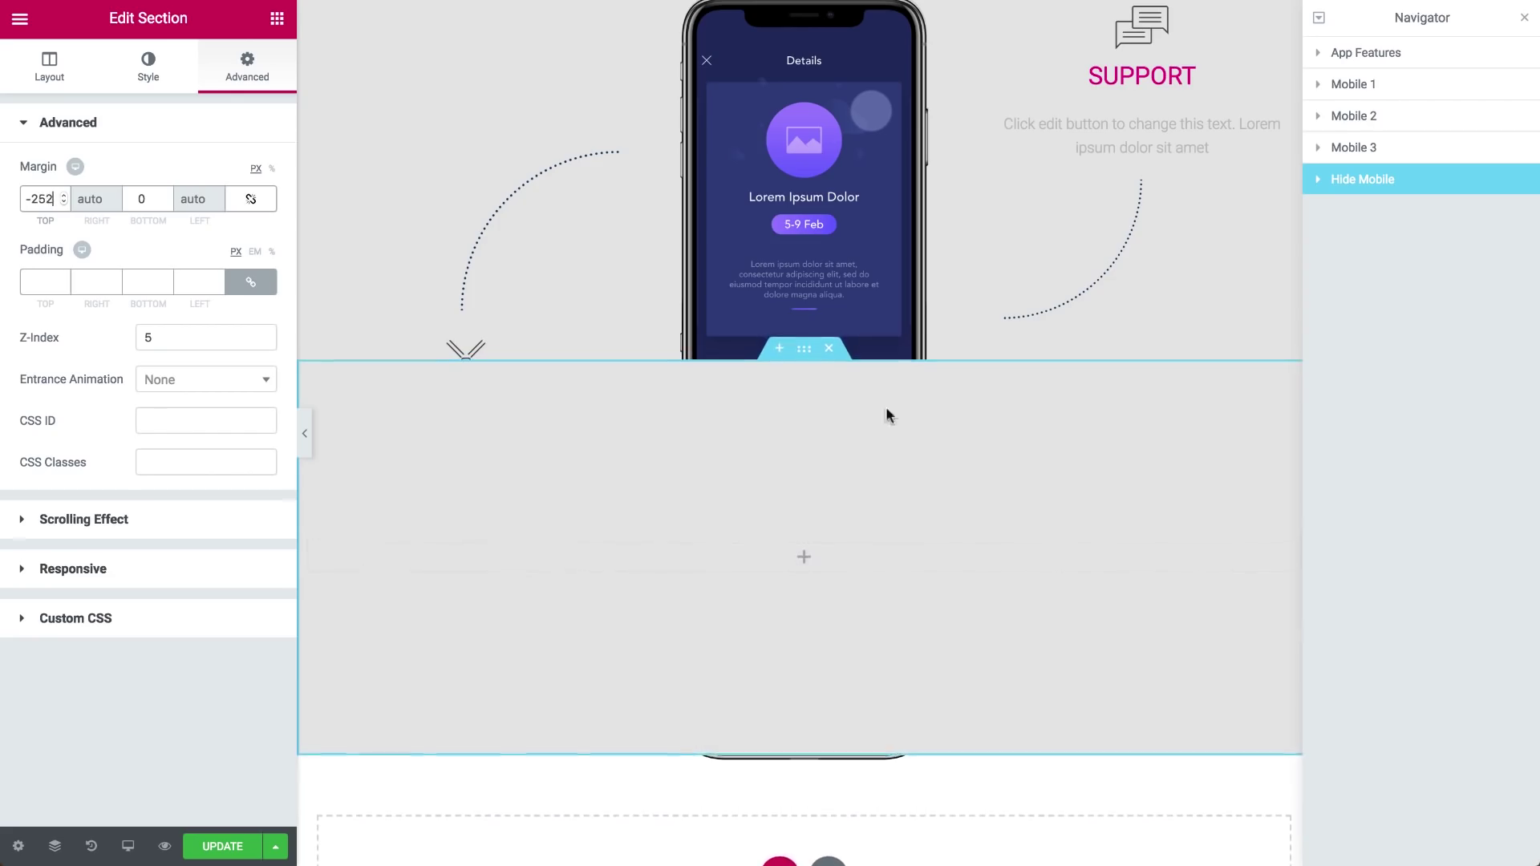
- Set the Z-Index of the phone image in the Mobile 3 section to 6
{"action": "left_click", "coordinate": [787, 210]}
{"action": "scroll", "coordinate": [787, 210], "scroll_direction": "up", "scroll_amount": 5}
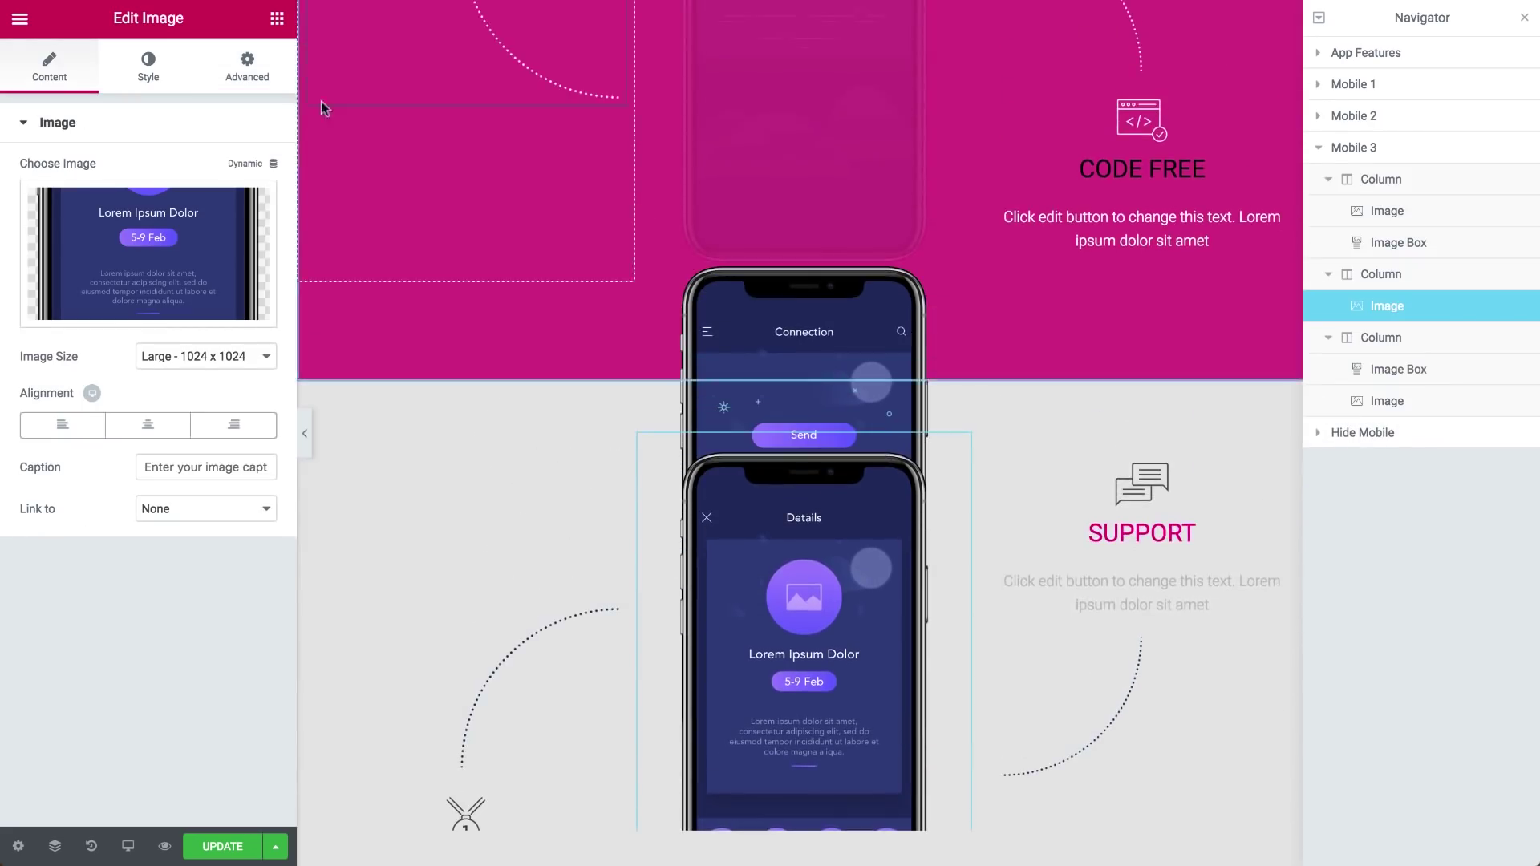
{"action": "left_click", "coordinate": [237, 71]}
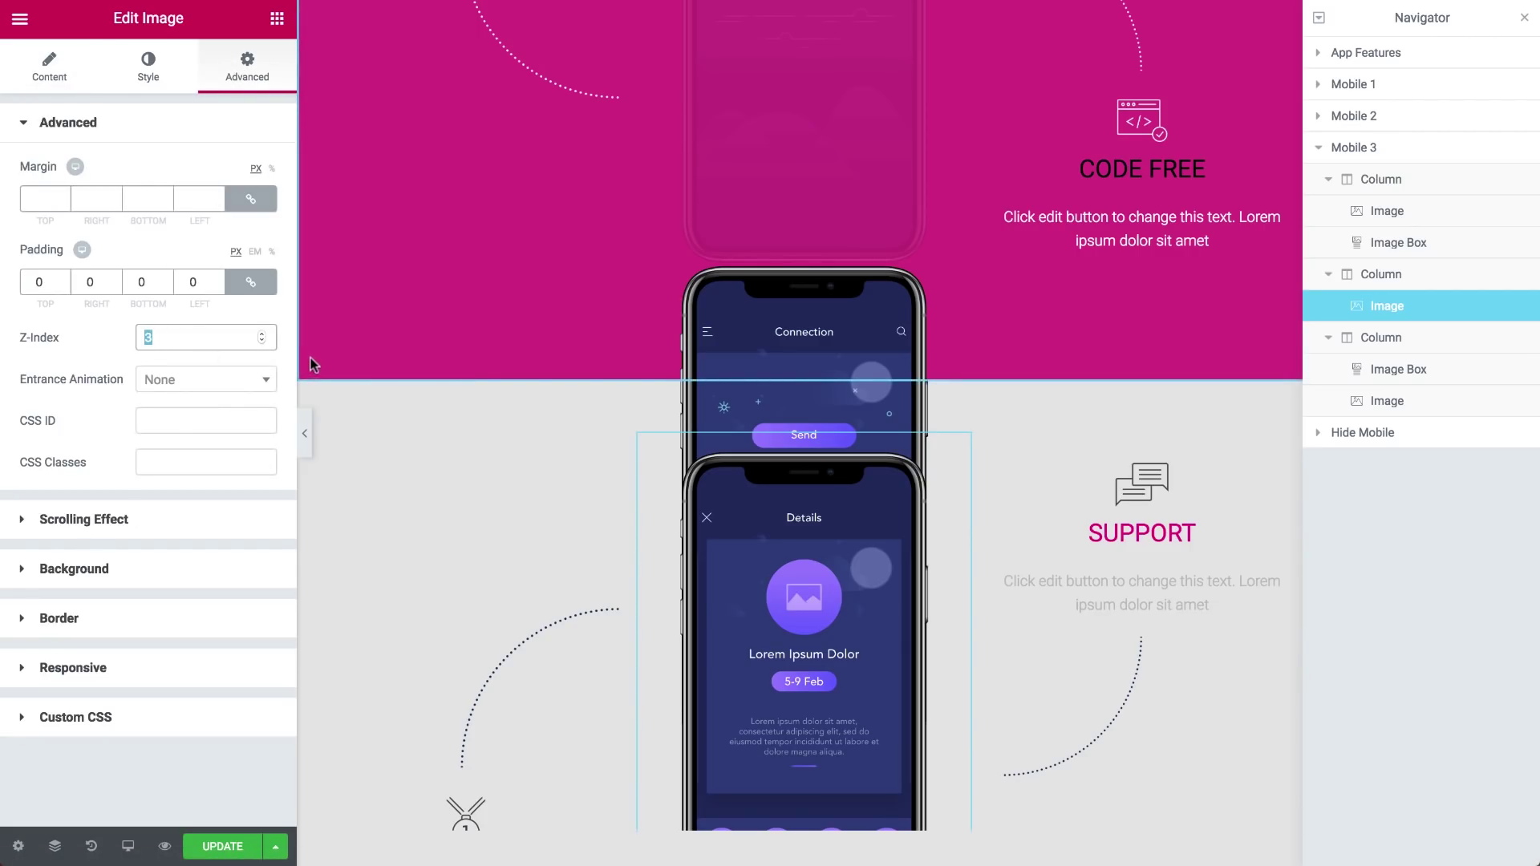
{"action": "type", "text": "6"}
{"action": "scroll", "coordinate": [478, 375], "scroll_direction": "down", "scroll_amount": 2}
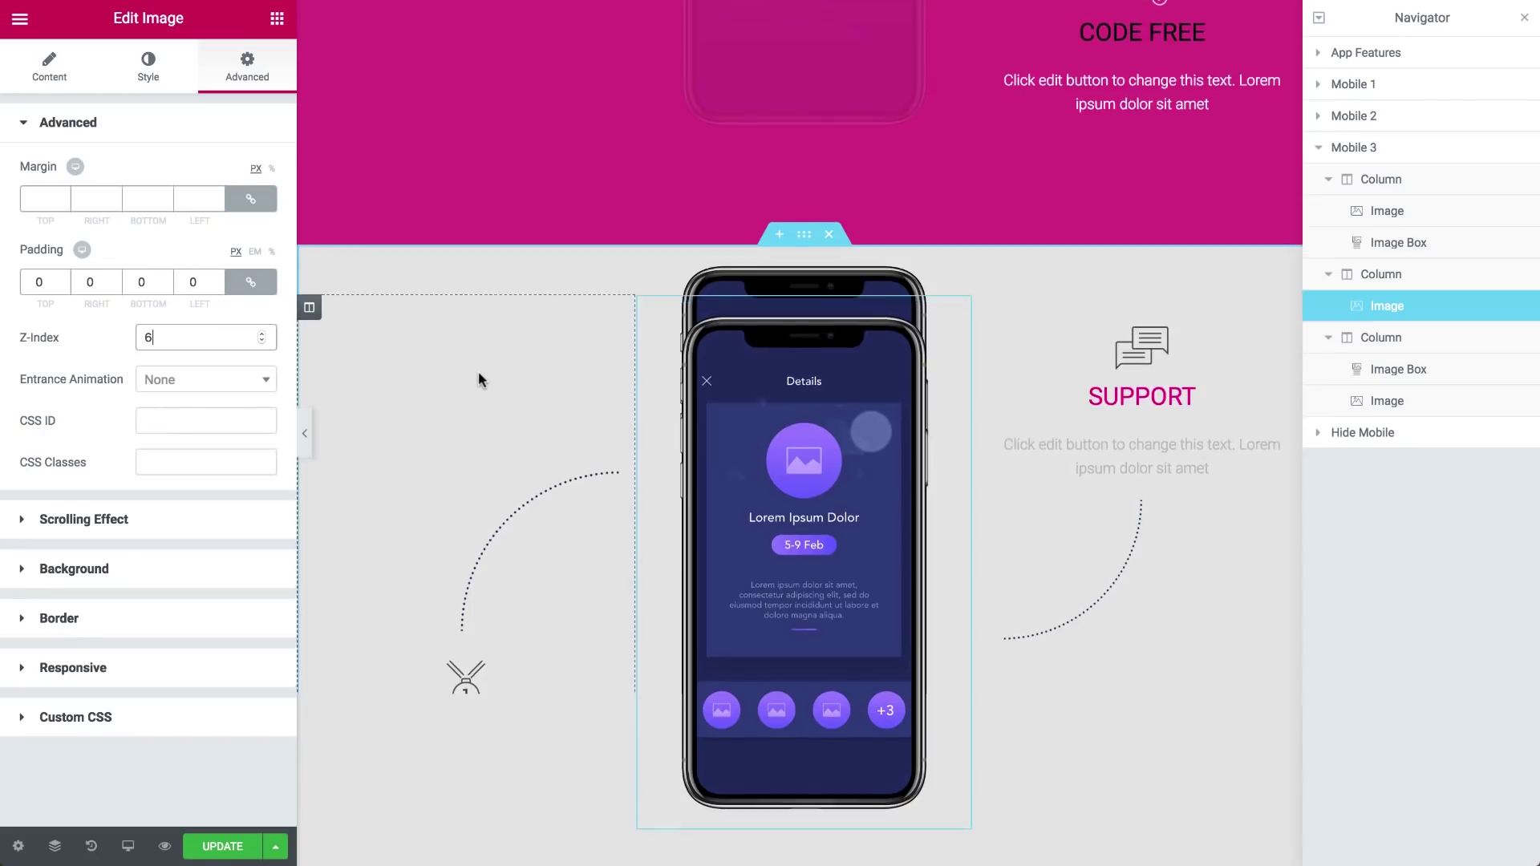
{"action": "scroll", "coordinate": [478, 371], "scroll_direction": "down", "scroll_amount": 2}
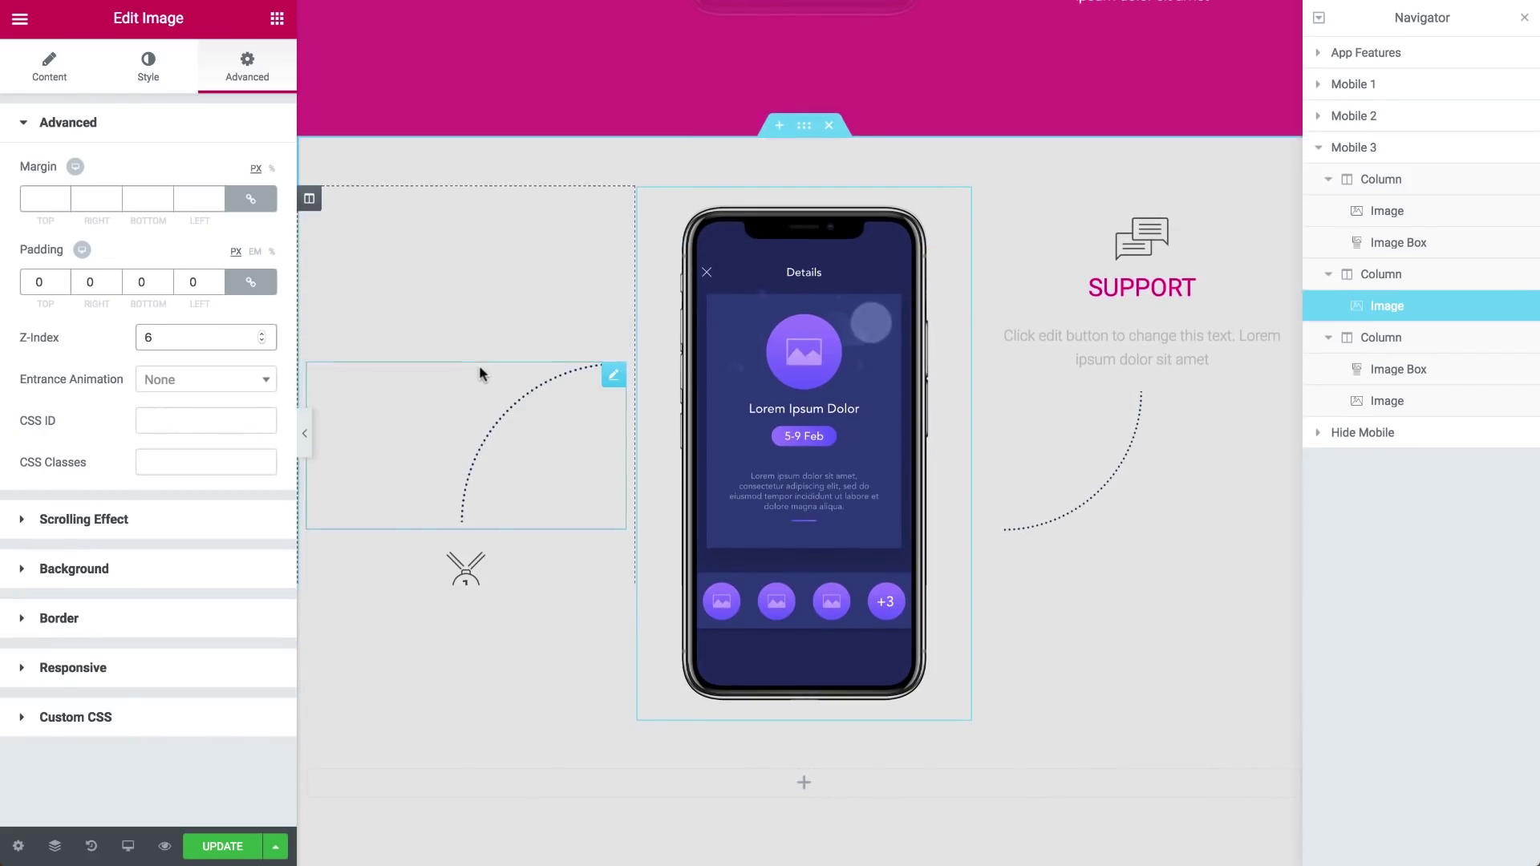
- Fine-tune the Hide Mobile section's top margin to -181 px and check how it covers the phones beneath
{"action": "left_click", "coordinate": [1419, 438]}
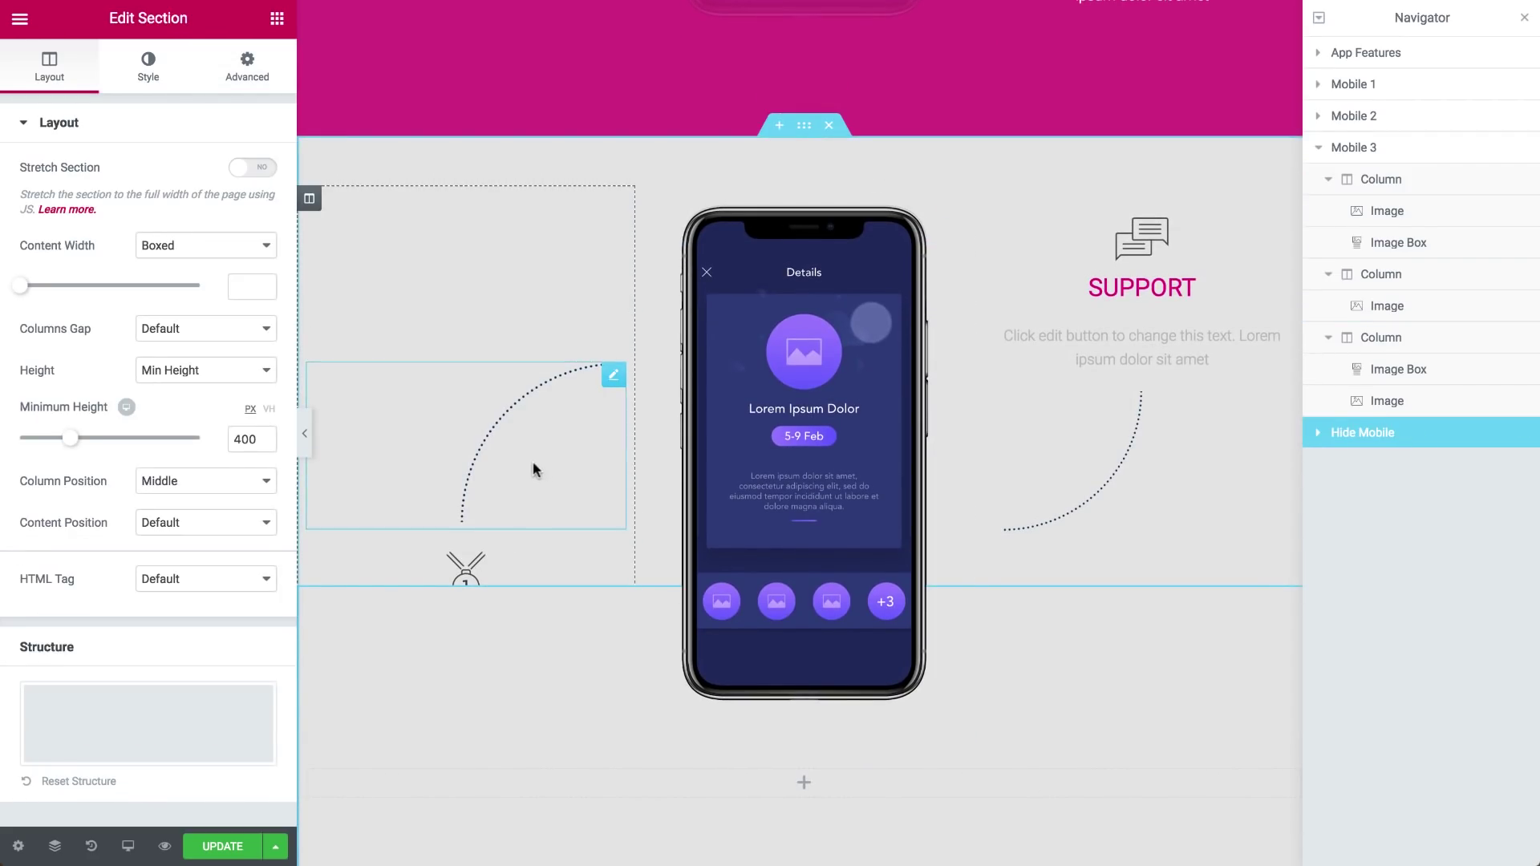
{"action": "left_click", "coordinate": [248, 74]}
{"action": "key", "text": "Up"}
{"action": "key", "text": "Up"}
{"action": "key", "text": "Up"}
{"action": "key", "text": "Up"}
{"action": "key", "text": "Up"}
{"action": "key", "text": "Up"}
{"action": "key", "text": "Up"}
{"action": "key", "text": "Up"}
{"action": "key", "text": "Up"}
{"action": "key", "text": "Up"}
{"action": "key", "text": "Up"}
{"action": "key", "text": "Up"}
{"action": "key", "text": "Up"}
{"action": "key", "text": "Up"}
{"action": "key", "text": "Up"}
{"action": "key", "text": "Up"}
{"action": "key", "text": "Up"}
{"action": "key", "text": "Up"}
{"action": "key", "text": "Up"}
{"action": "key", "text": "Up"}
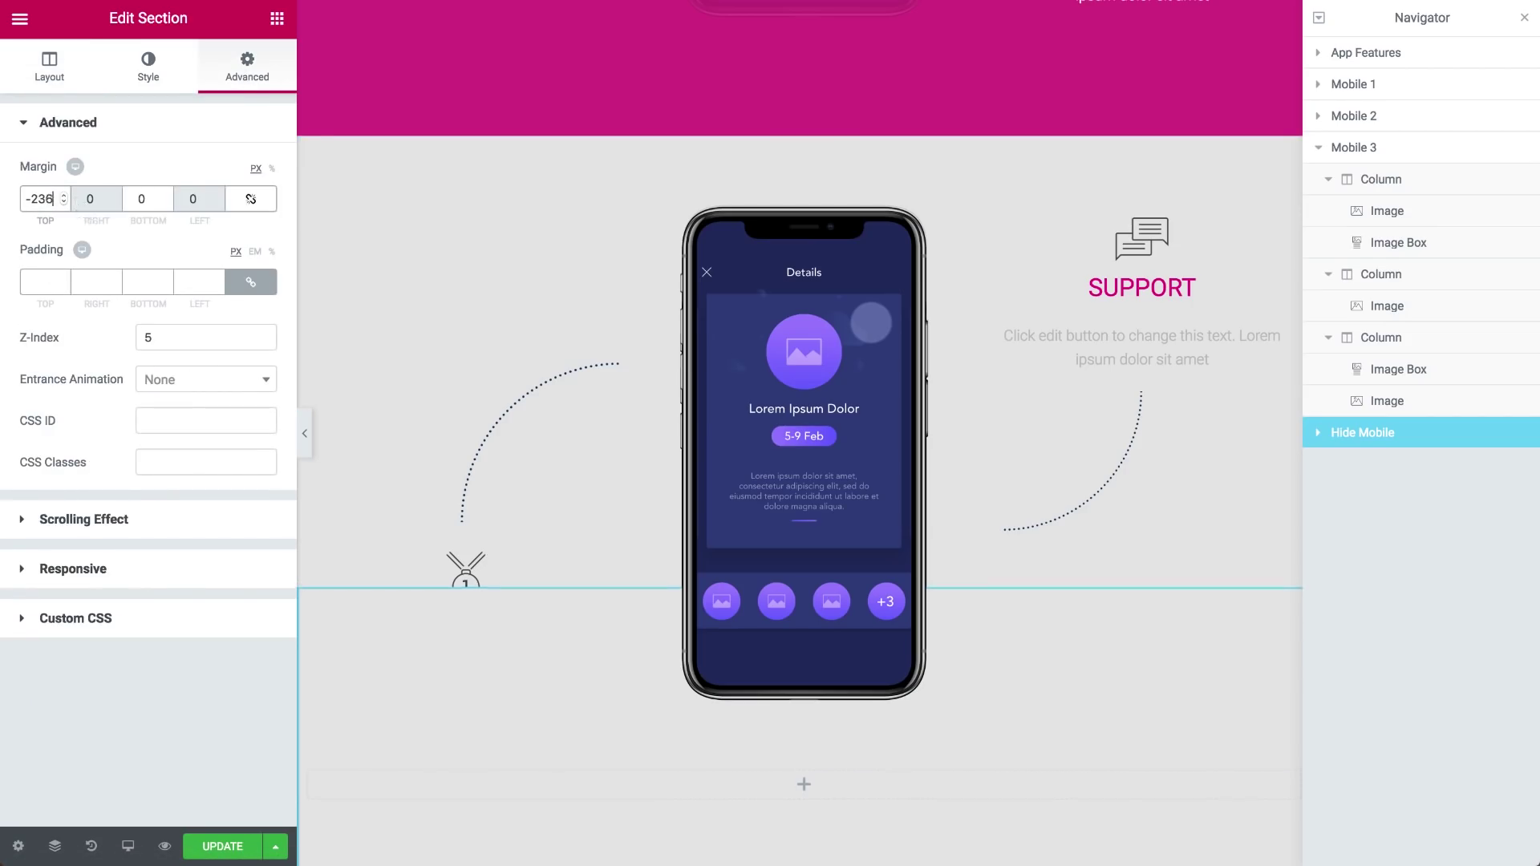
{"action": "key", "text": "Up"}
{"action": "key", "text": "Up"}
{"action": "key", "text": "Up"}
{"action": "key", "text": "Up"}
{"action": "key", "text": "Up"}
{"action": "key", "text": "Up"}
{"action": "key", "text": "Up"}
{"action": "key", "text": "Up"}
{"action": "key", "text": "Up"}
{"action": "key", "text": "Up"}
{"action": "key", "text": "Up"}
{"action": "key", "text": "Up"}
{"action": "key", "text": "Up"}
{"action": "key", "text": "Up"}
{"action": "key", "text": "Up"}
{"action": "key", "text": "Up"}
{"action": "key", "text": "Up"}
{"action": "key", "text": "Up"}
{"action": "key", "text": "Up"}
{"action": "key", "text": "Up"}
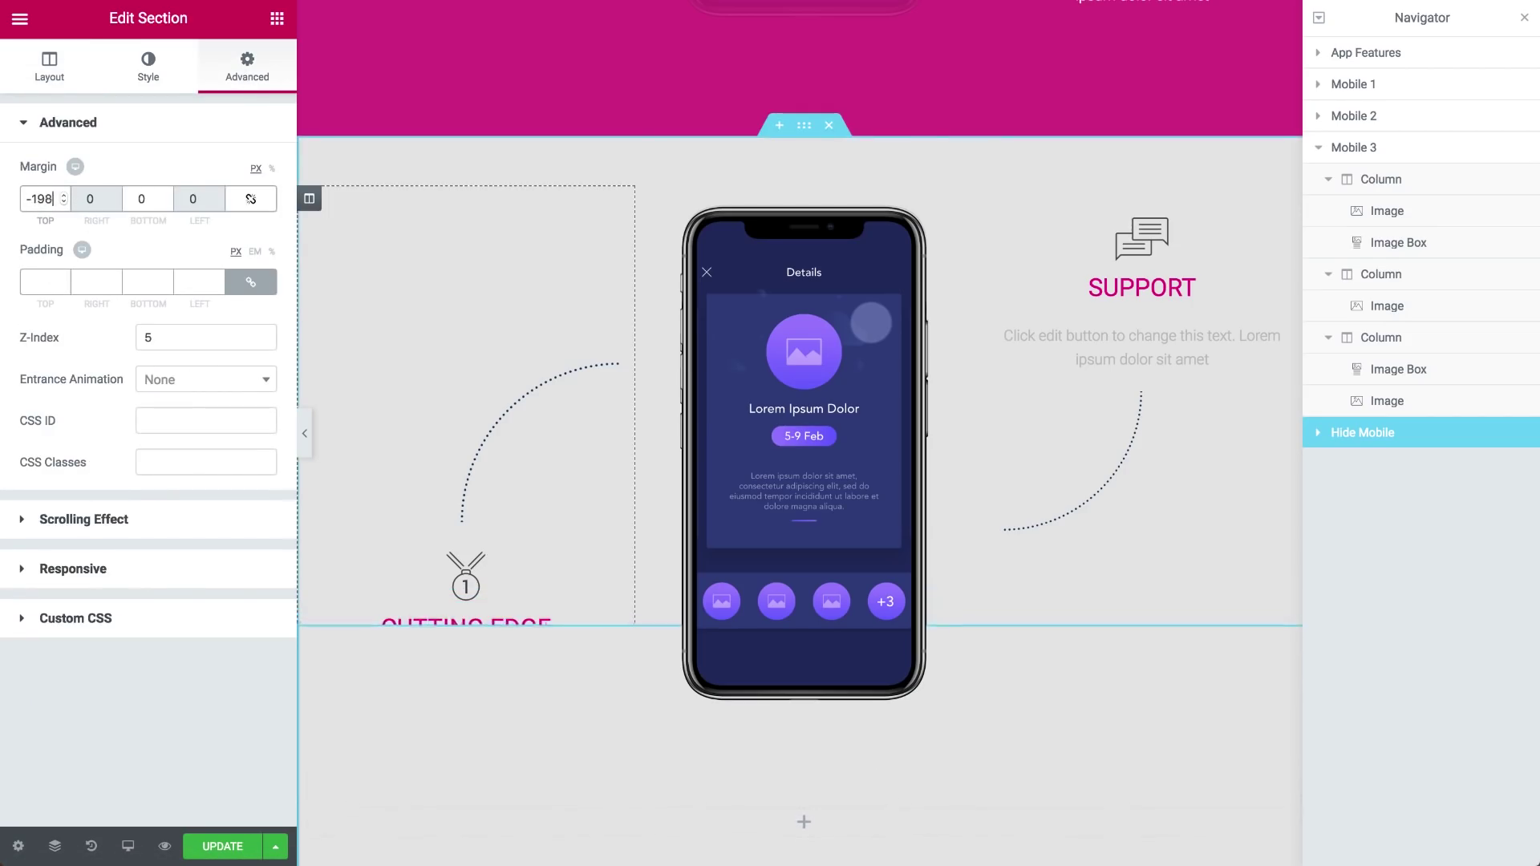
{"action": "scroll", "coordinate": [457, 335], "scroll_direction": "down", "scroll_amount": 4}
{"action": "scroll", "coordinate": [473, 305], "scroll_direction": "up", "scroll_amount": 1}
{"action": "key", "text": "Up"}
{"action": "key", "text": "Up"}
{"action": "key", "text": "Up"}
{"action": "key", "text": "Up"}
{"action": "key", "text": "Up"}
{"action": "key", "text": "Up"}
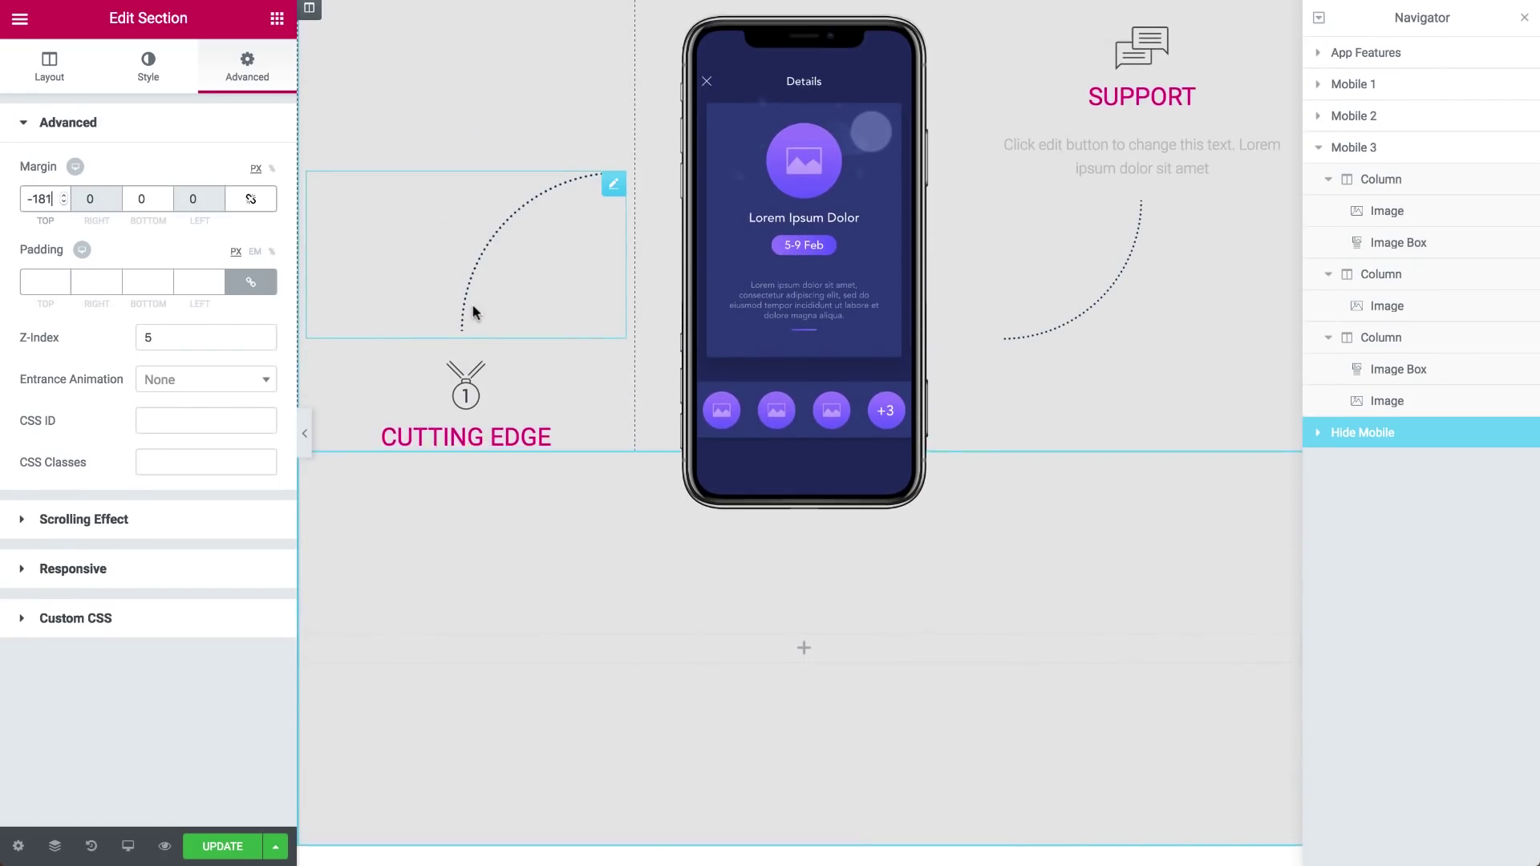
{"action": "scroll", "coordinate": [471, 303], "scroll_direction": "up", "scroll_amount": 3}
{"action": "scroll", "coordinate": [470, 303], "scroll_direction": "down", "scroll_amount": 5}
{"action": "scroll", "coordinate": [471, 312], "scroll_direction": "up", "scroll_amount": 5}
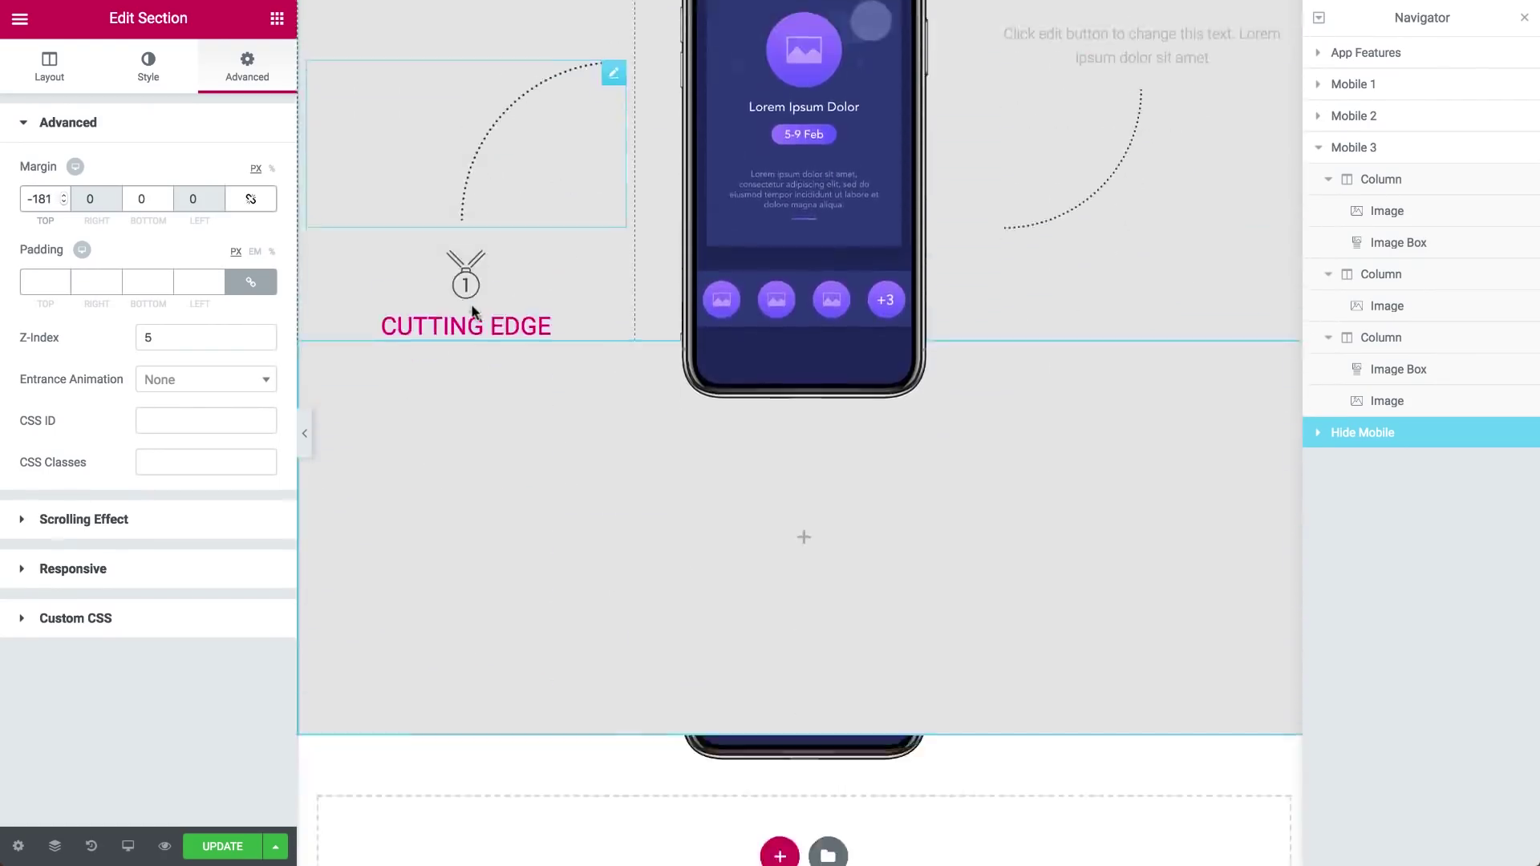
{"action": "scroll", "coordinate": [470, 312], "scroll_direction": "down", "scroll_amount": 1}
{"action": "scroll", "coordinate": [470, 305], "scroll_direction": "down", "scroll_amount": 1}
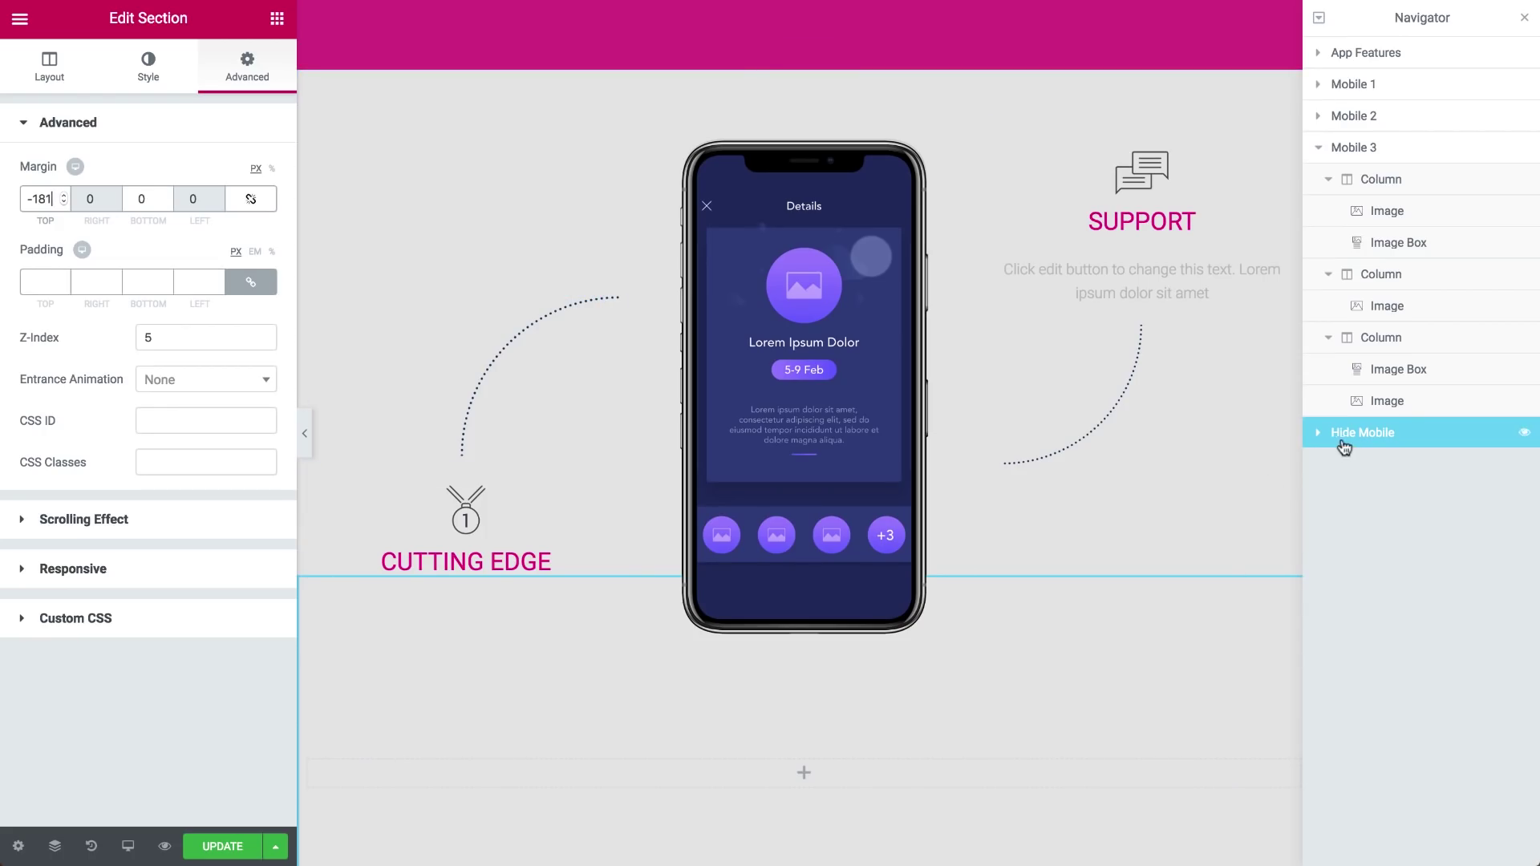
- Set the Z-Index of the first column in the Mobile 3 section to 10 so the Cutting Edge text shows in full
{"action": "scroll", "coordinate": [454, 489], "scroll_direction": "up", "scroll_amount": 1}
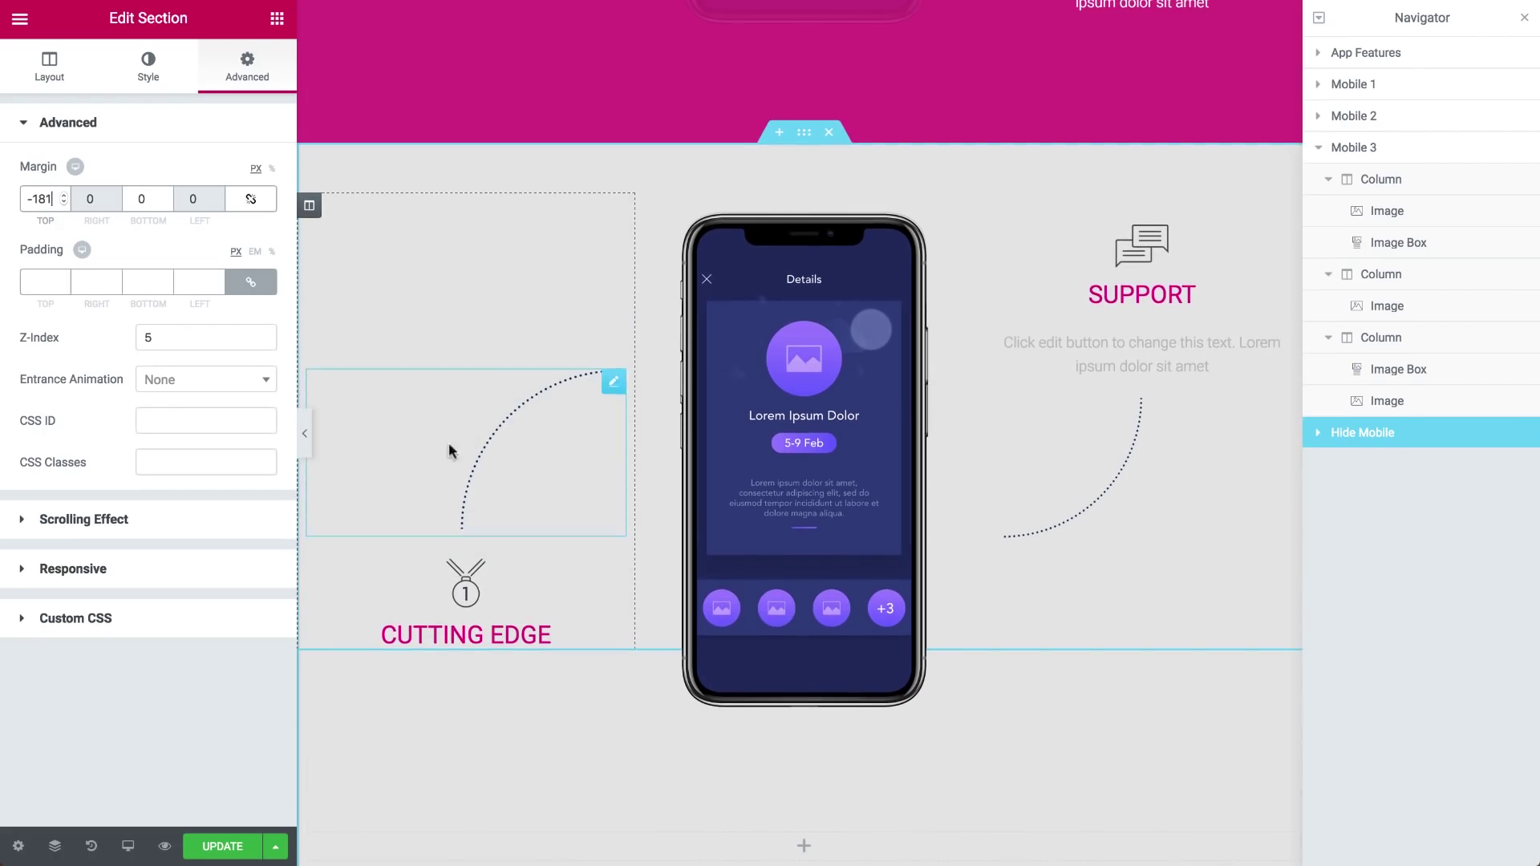
{"action": "left_click", "coordinate": [309, 211]}
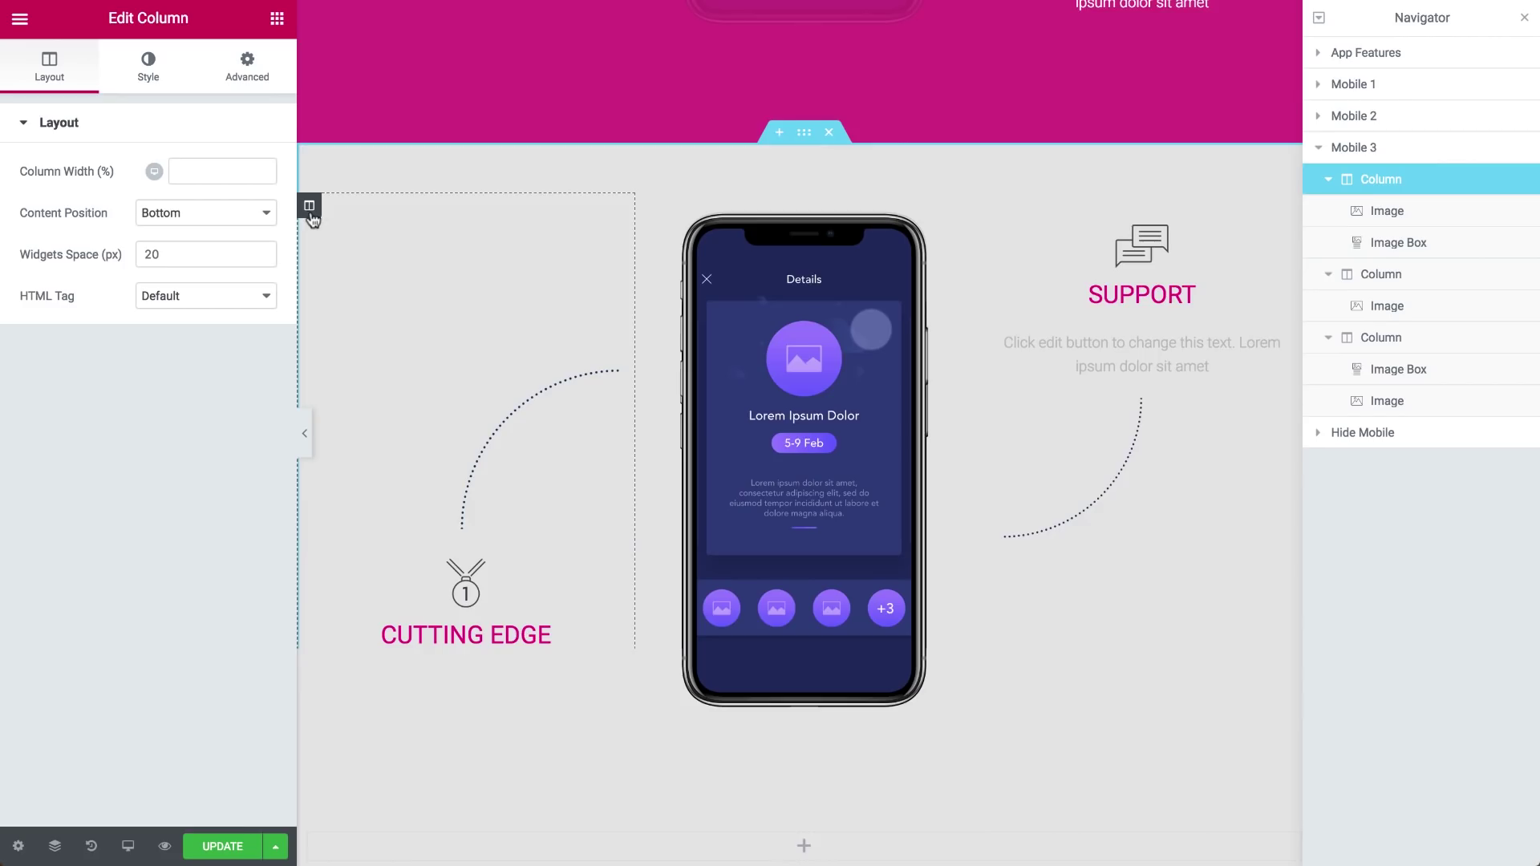
{"action": "left_click", "coordinate": [250, 78]}
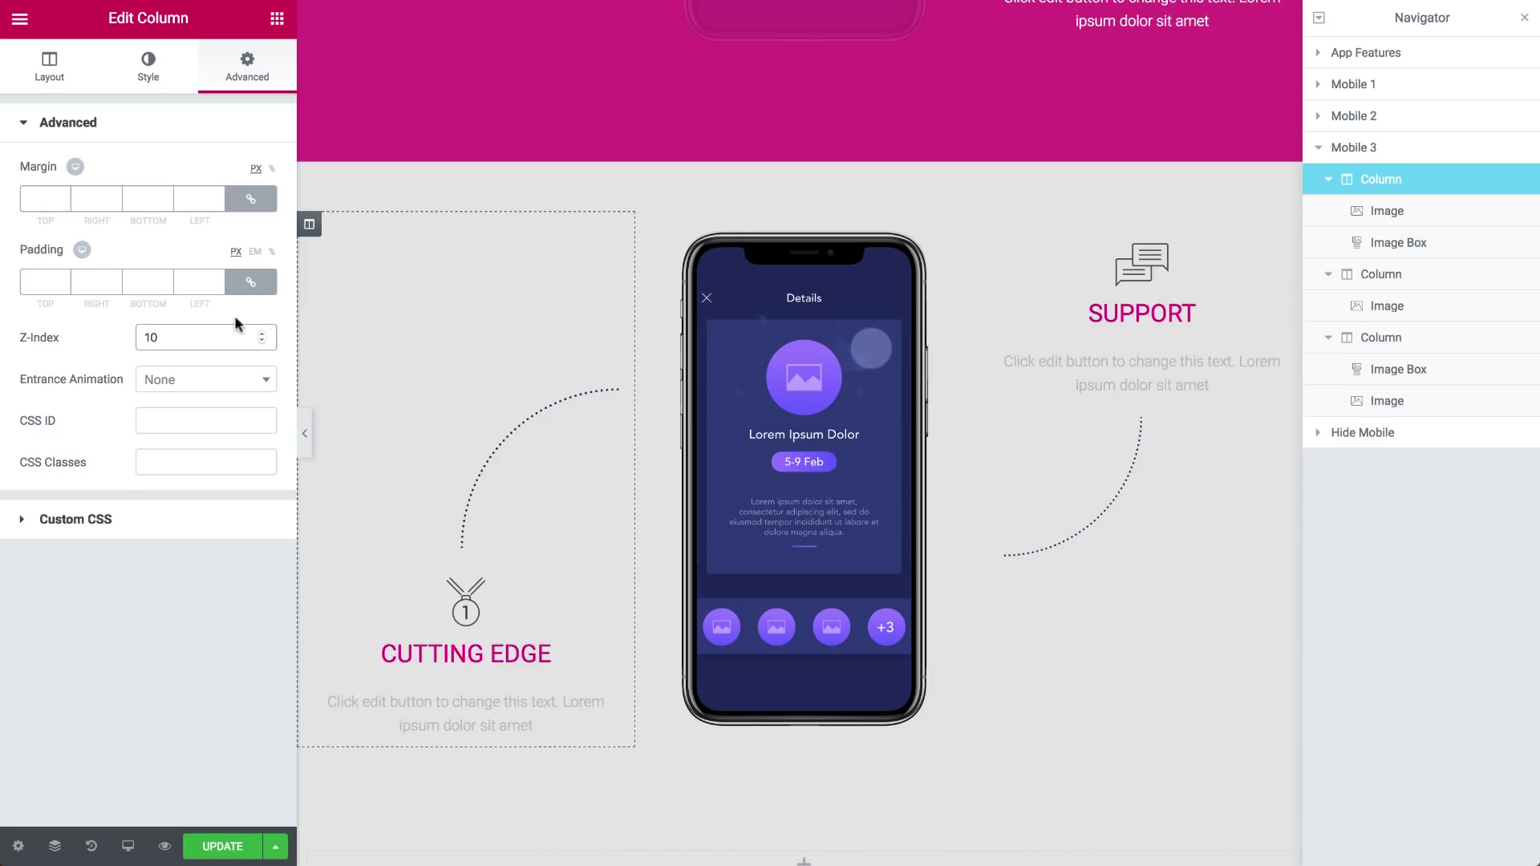
{"action": "scroll", "coordinate": [599, 363], "scroll_direction": "down", "scroll_amount": 3}
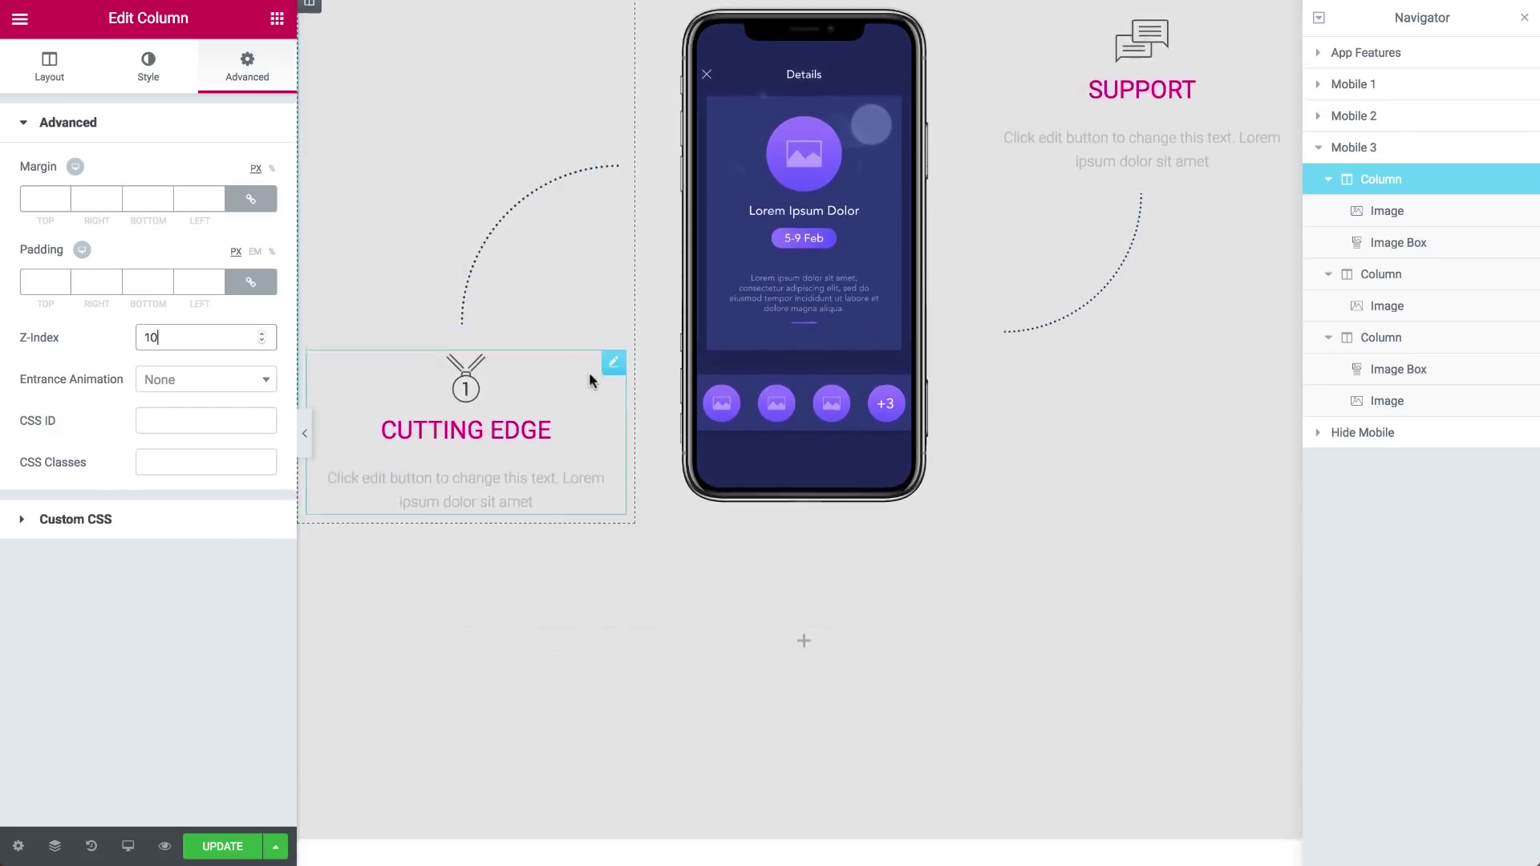
- Check in the editor how the sticky phones stack across all sections and where the Hide Mobile section covers them
{"action": "scroll", "coordinate": [589, 374], "scroll_direction": "up", "scroll_amount": 15}
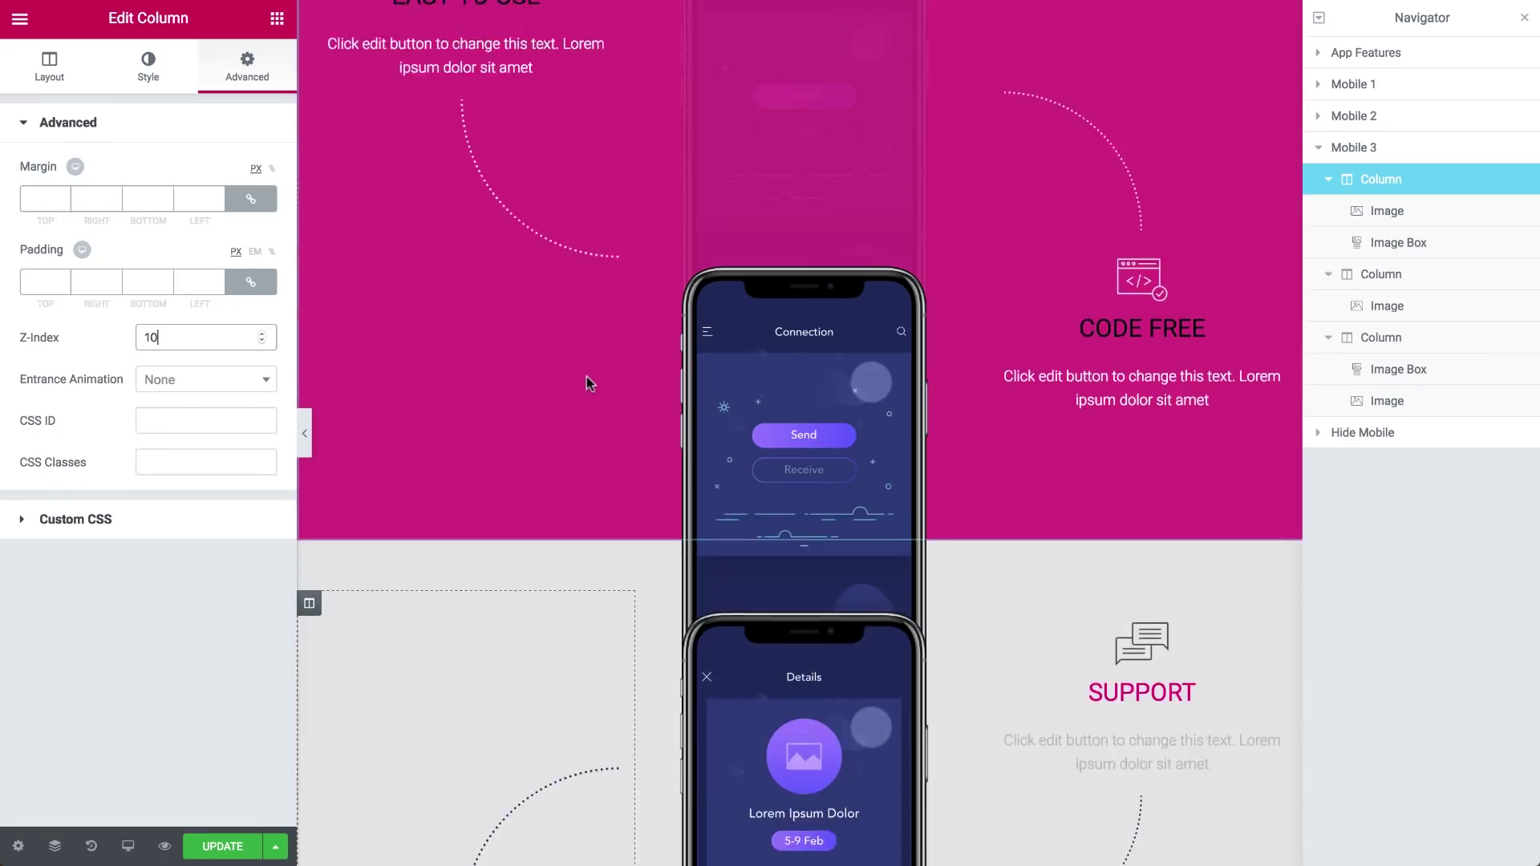
{"action": "scroll", "coordinate": [583, 377], "scroll_direction": "up", "scroll_amount": 5}
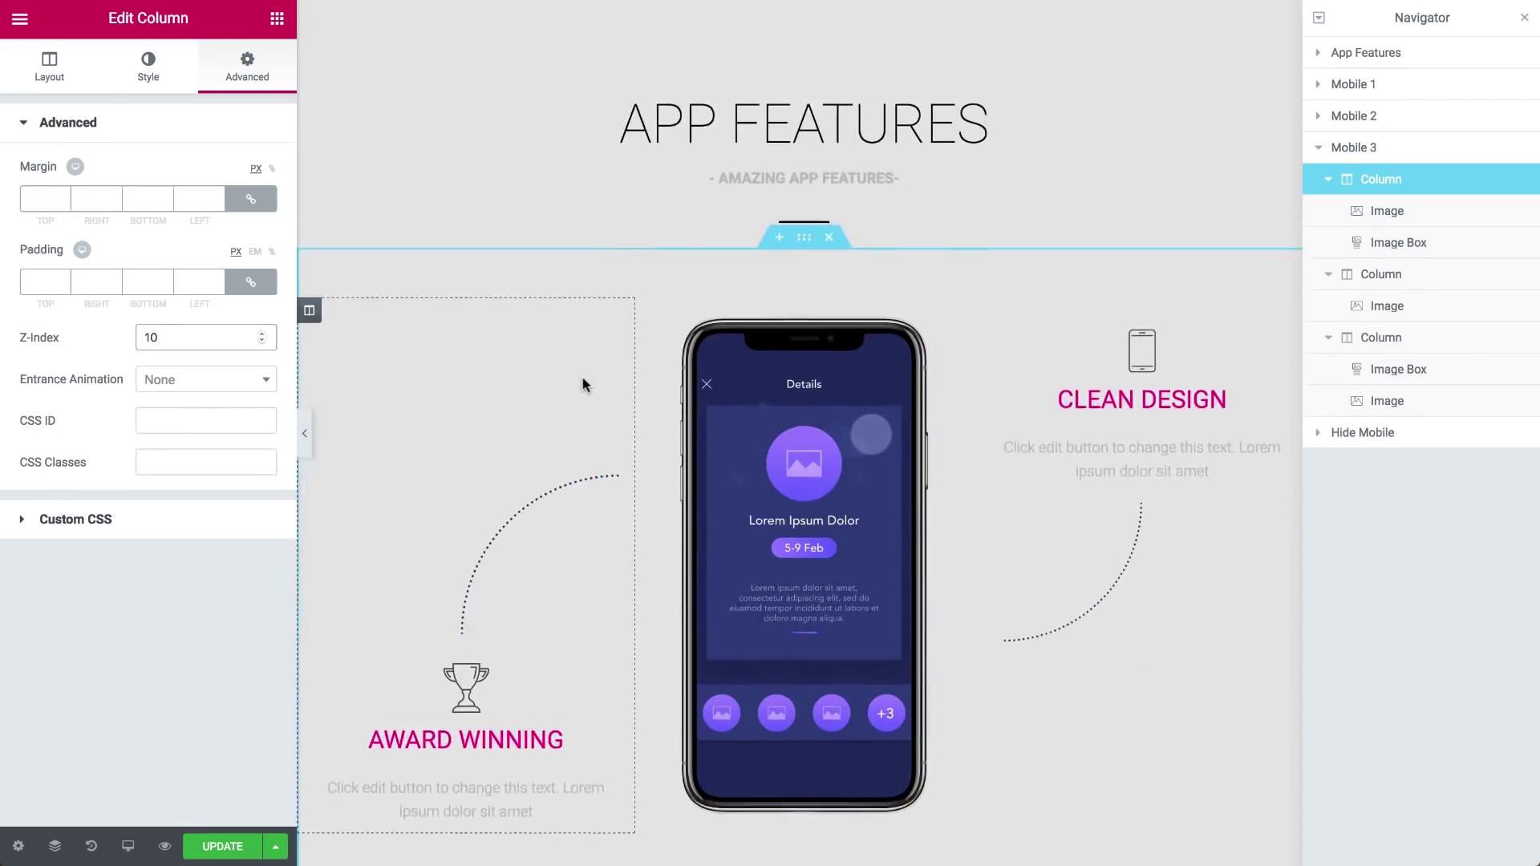
{"action": "scroll", "coordinate": [584, 378], "scroll_direction": "down", "scroll_amount": 3}
{"action": "scroll", "coordinate": [584, 379], "scroll_direction": "down", "scroll_amount": 15}
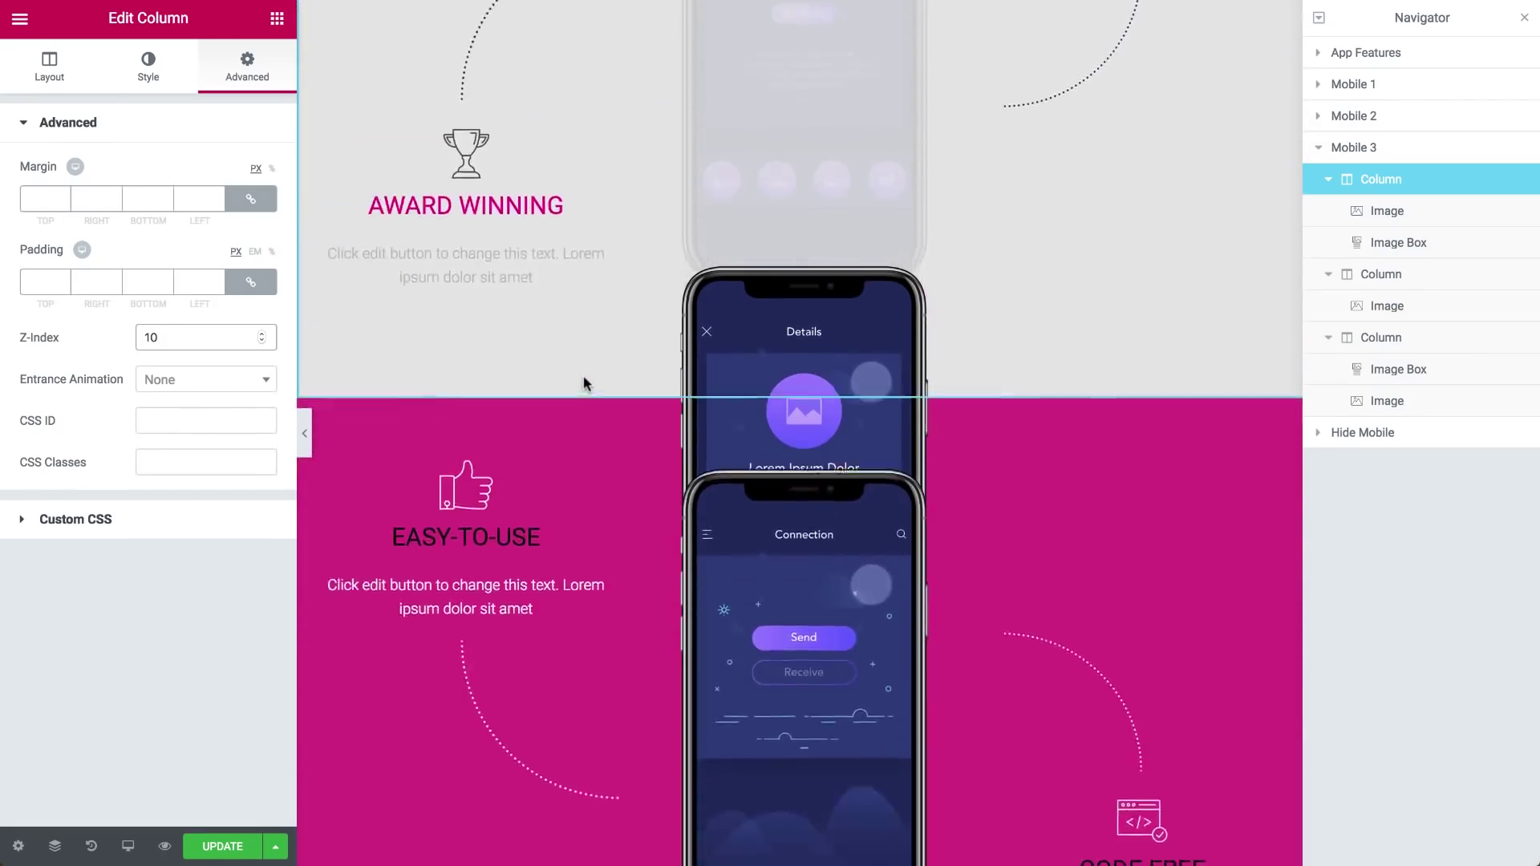
{"action": "scroll", "coordinate": [584, 377], "scroll_direction": "down", "scroll_amount": 5}
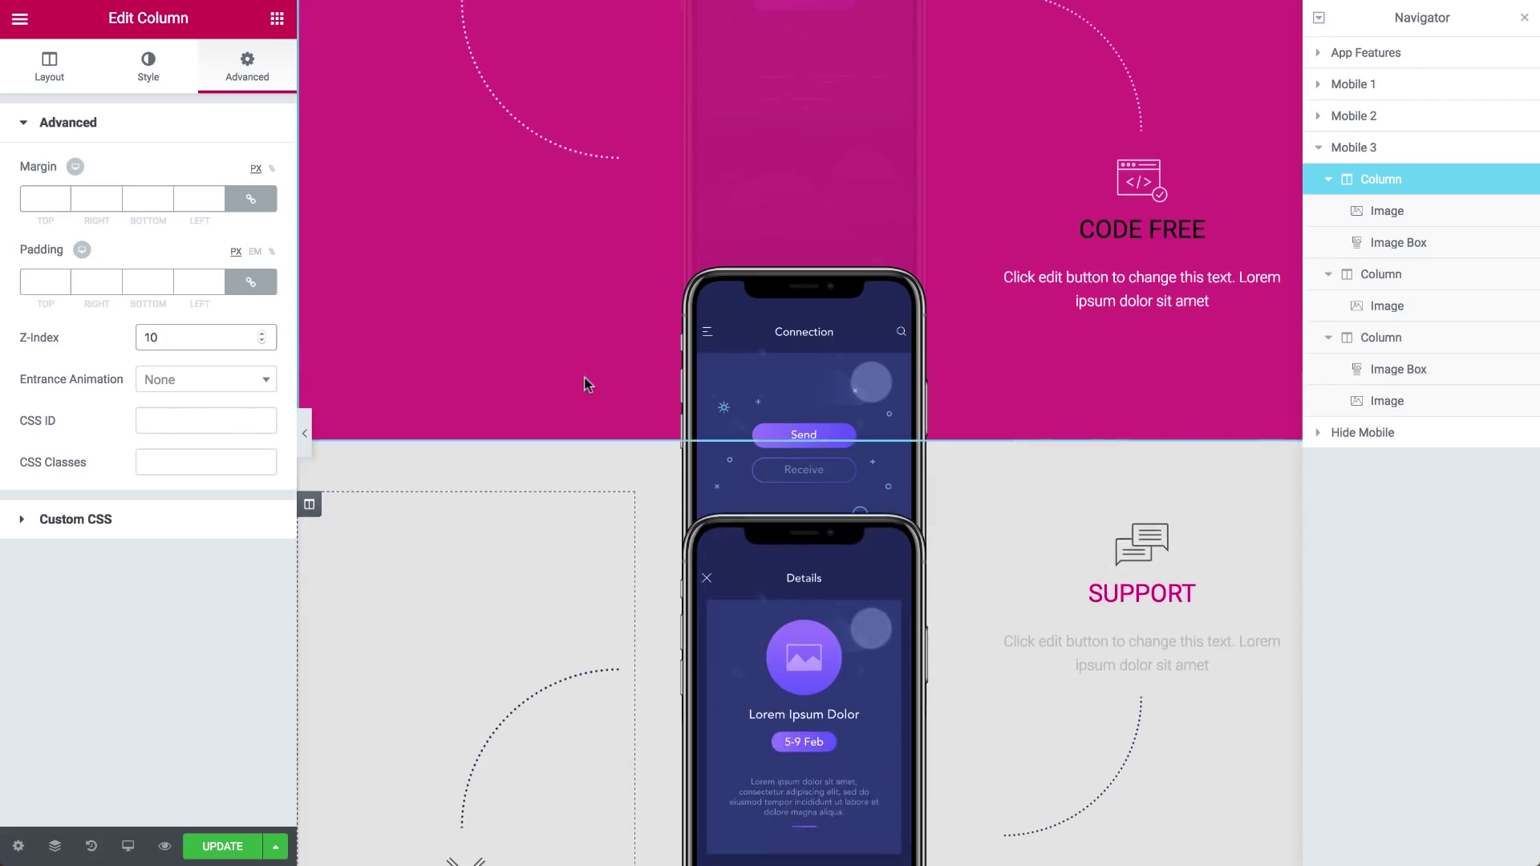
{"action": "scroll", "coordinate": [584, 377], "scroll_direction": "down", "scroll_amount": 2}
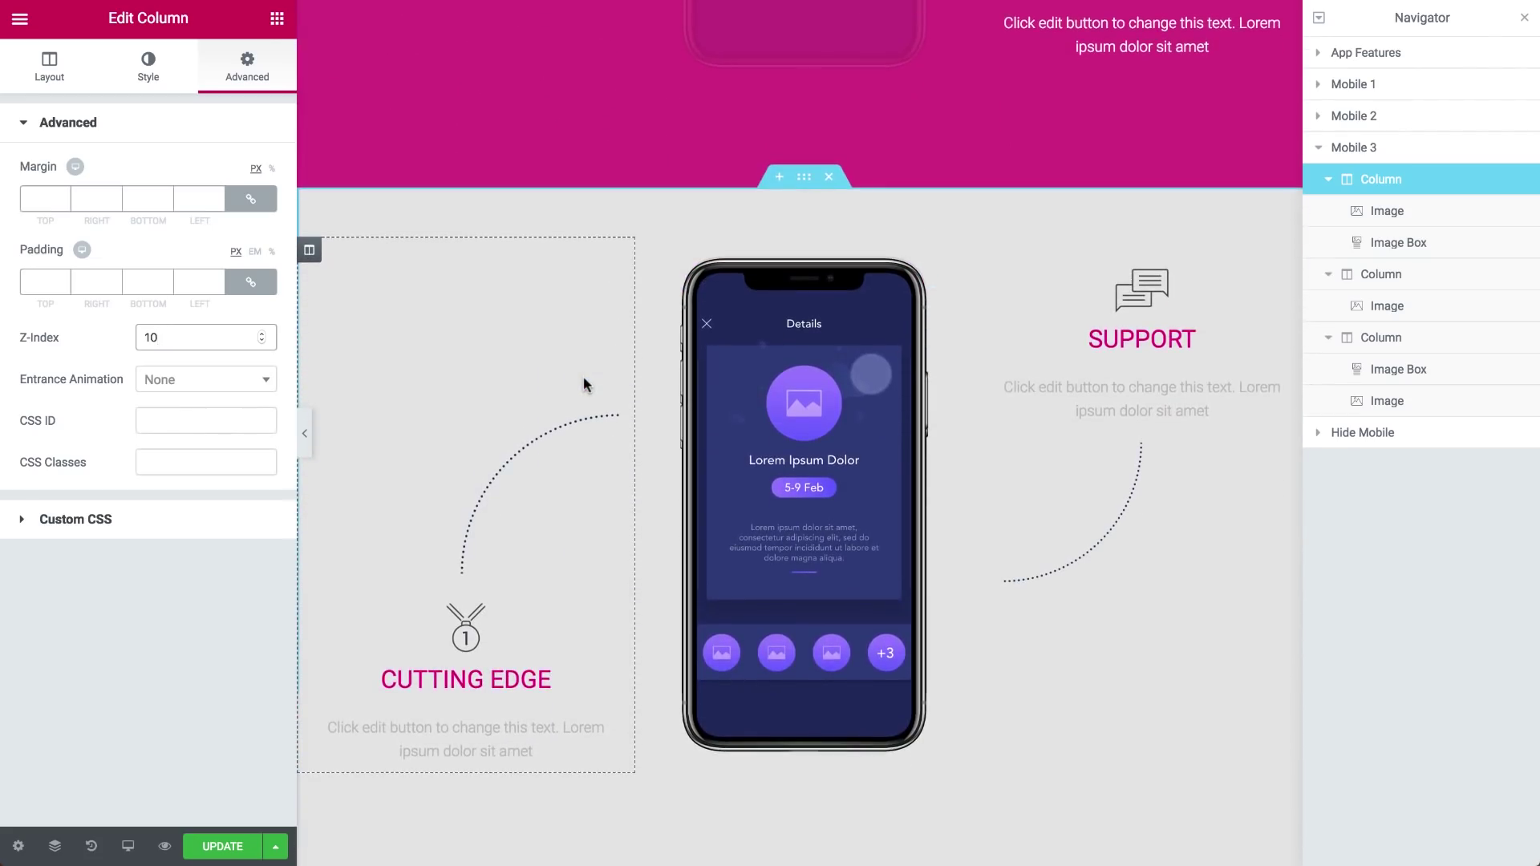
{"action": "scroll", "coordinate": [584, 383], "scroll_direction": "down", "scroll_amount": 4}
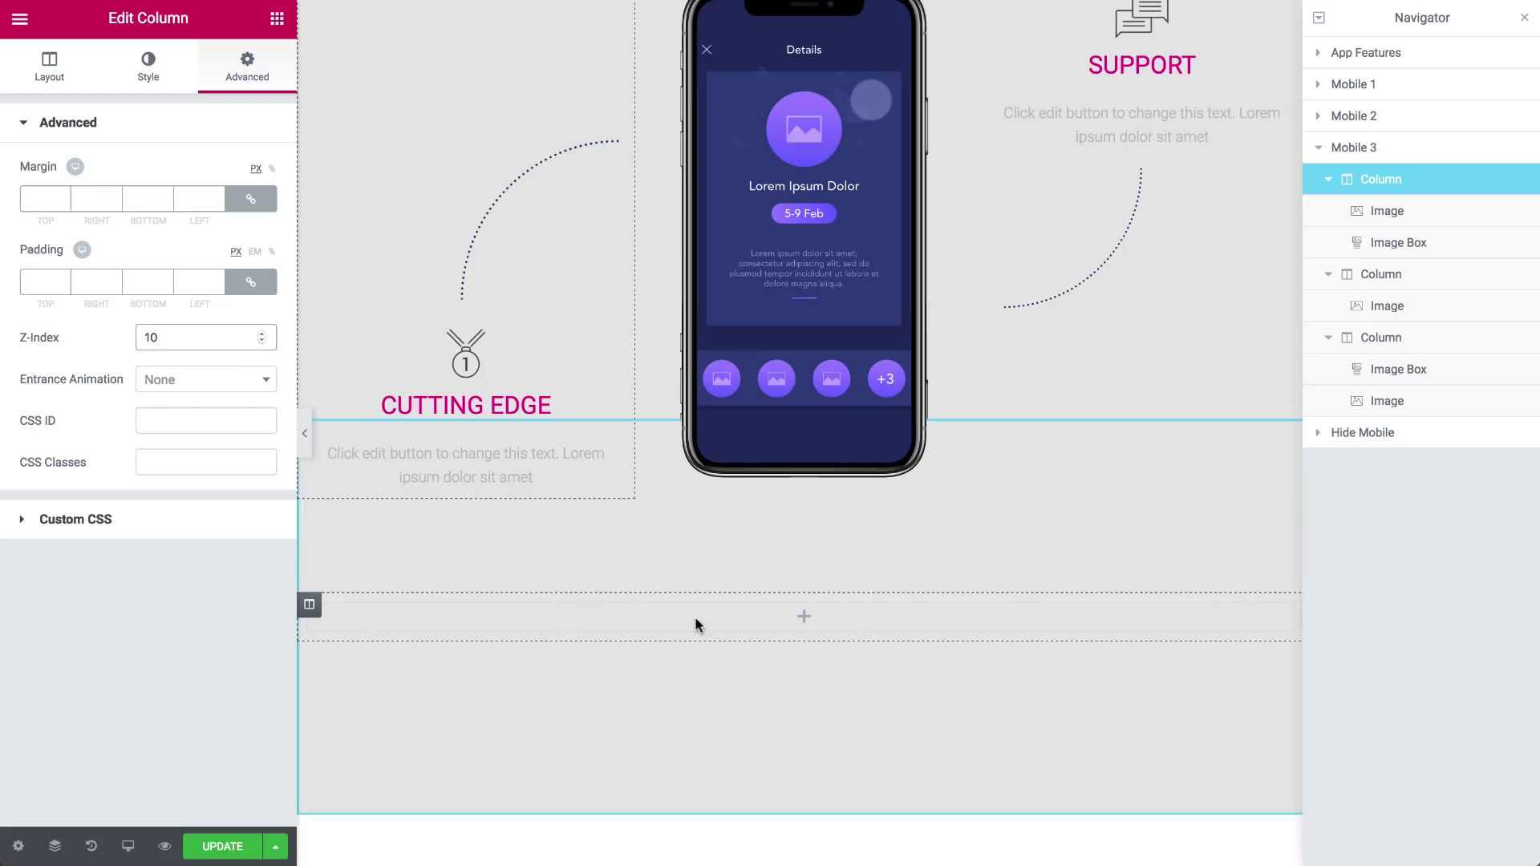
{"action": "scroll", "coordinate": [694, 624], "scroll_direction": "down", "scroll_amount": 3}
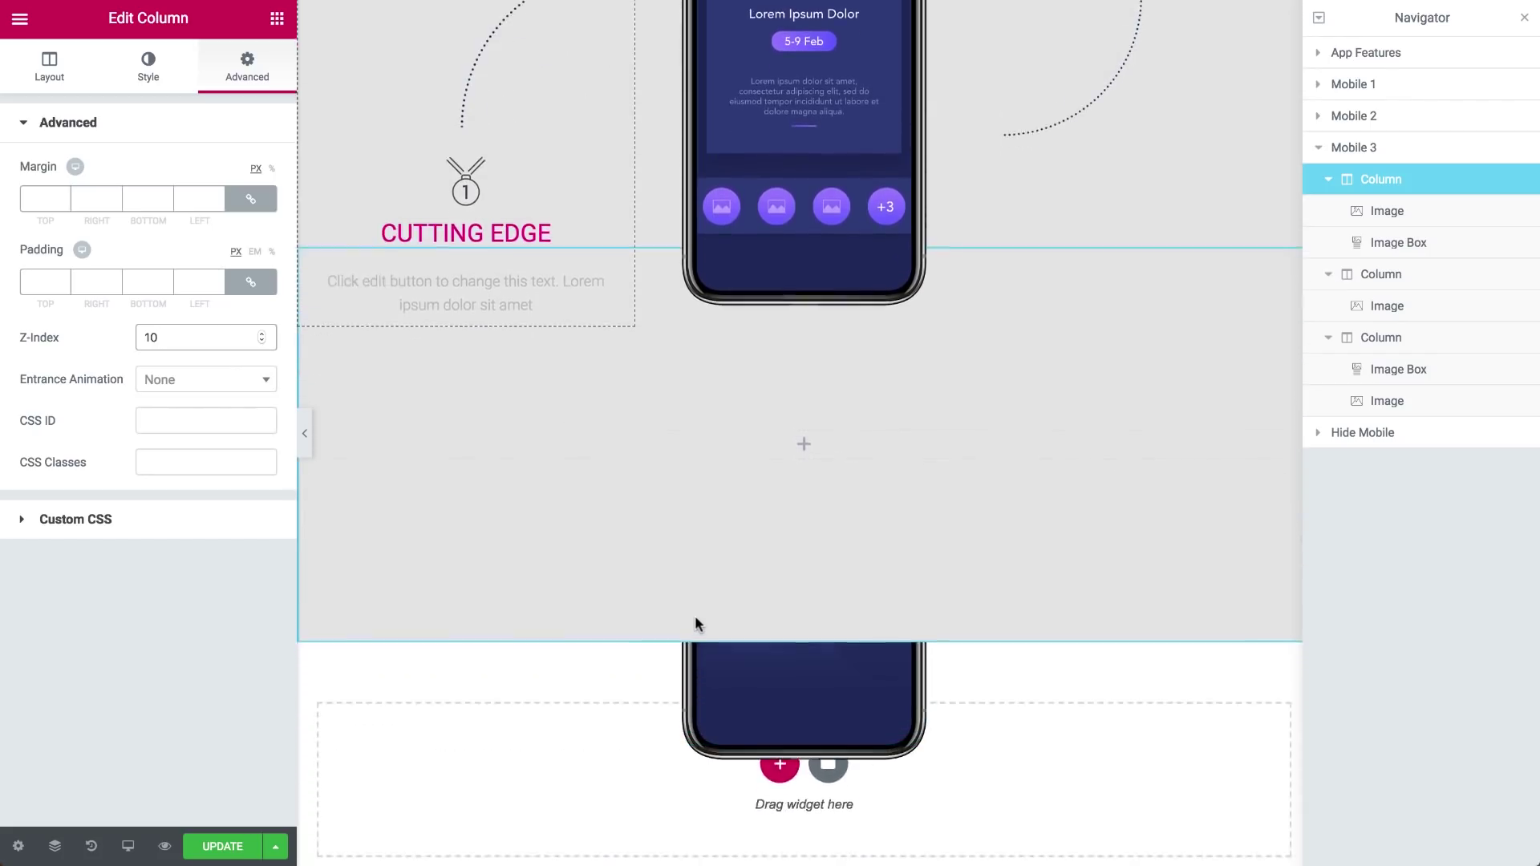
{"action": "scroll", "coordinate": [696, 619], "scroll_direction": "down", "scroll_amount": 1}
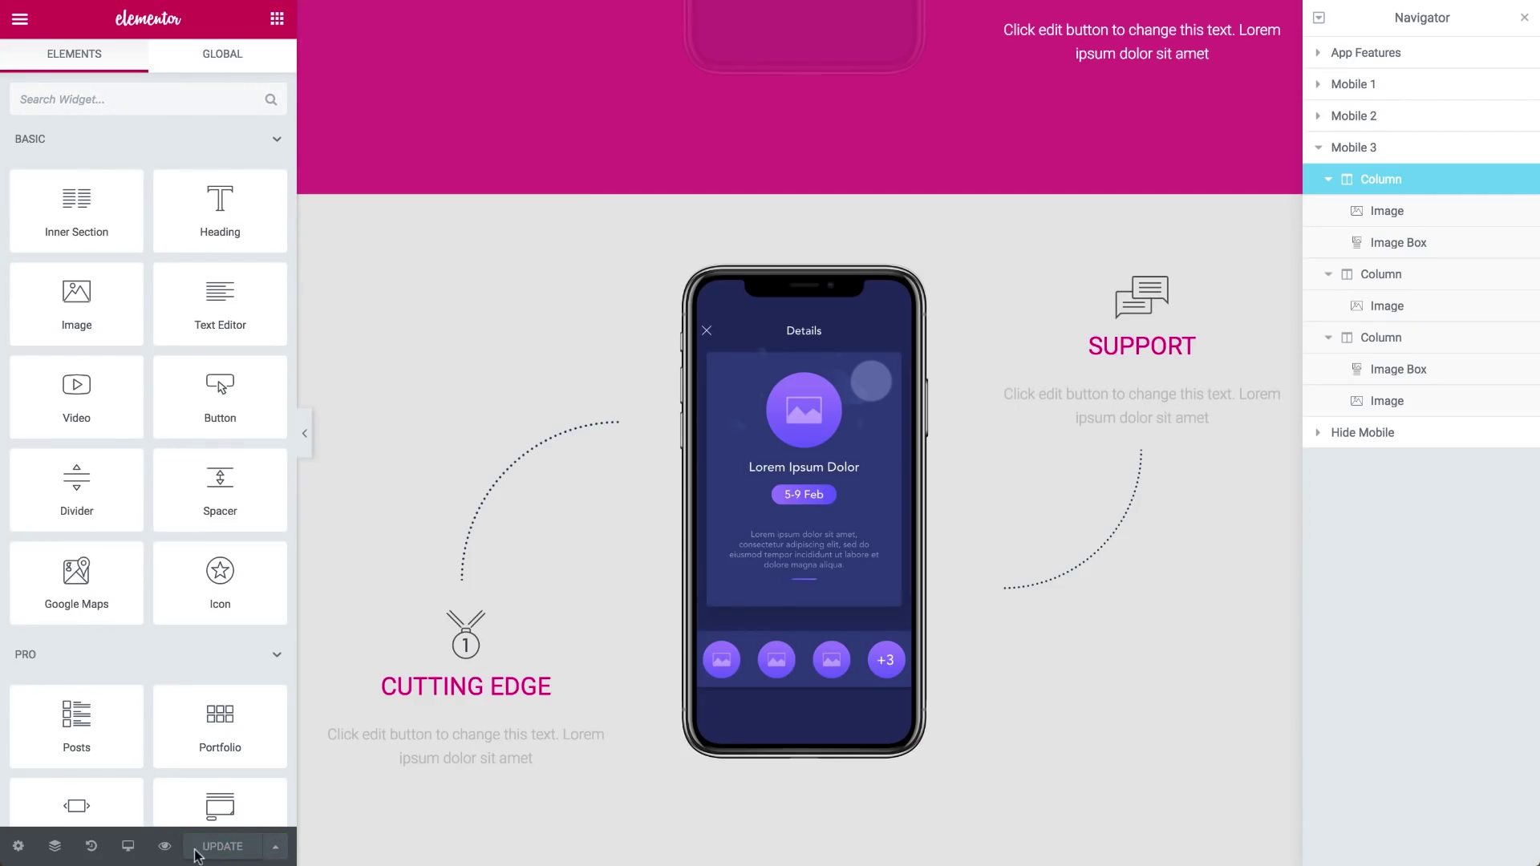
- Preview the page and examine the sticky-scrolling phones from the App Features heading to the page end and back
{"action": "left_click", "coordinate": [165, 850]}
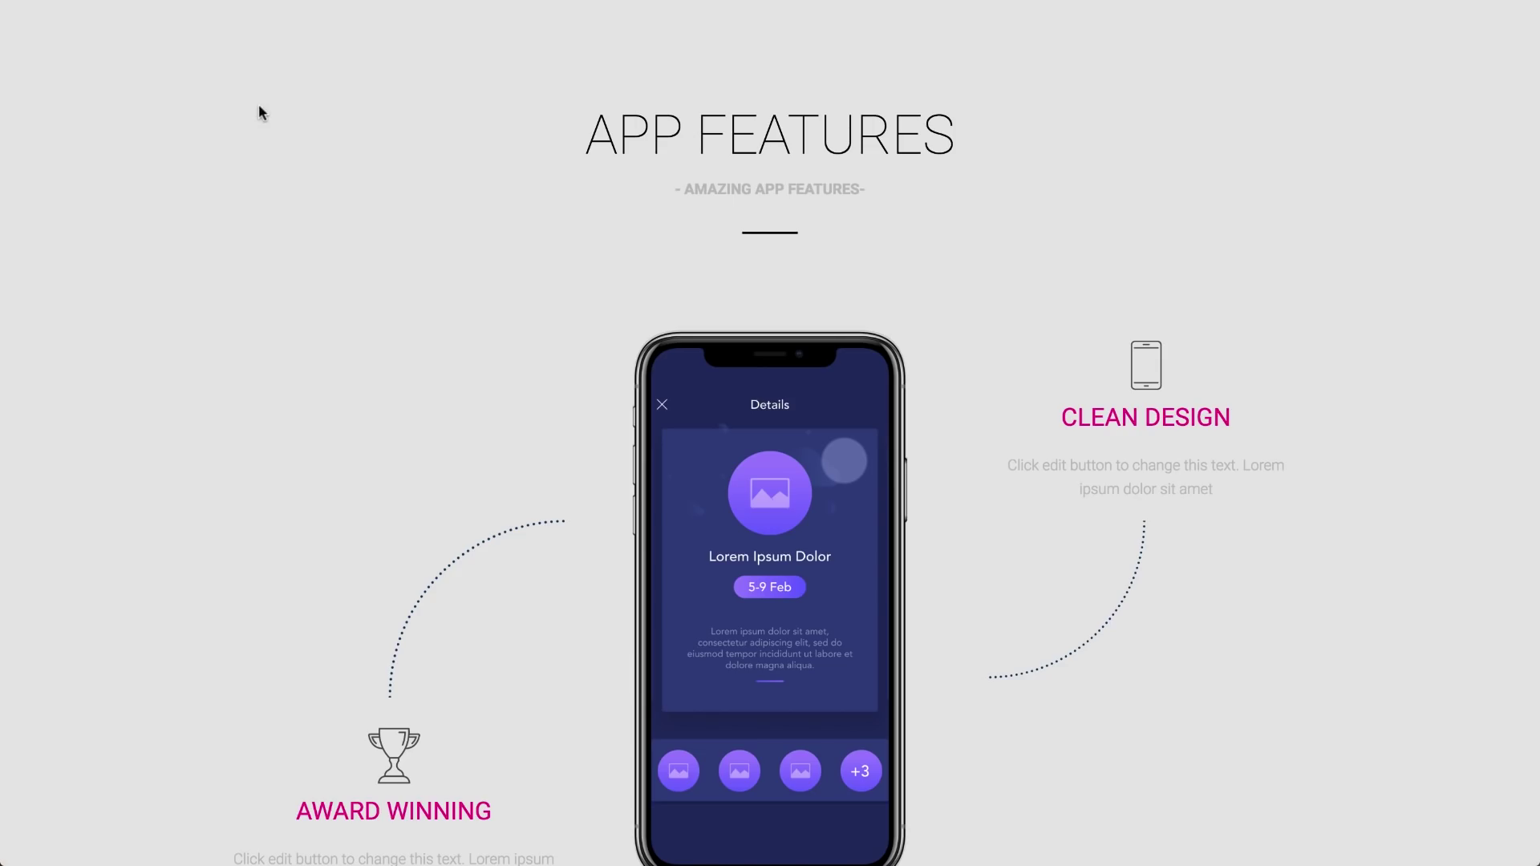
{"action": "scroll", "coordinate": [259, 106], "scroll_direction": "down", "scroll_amount": 3}
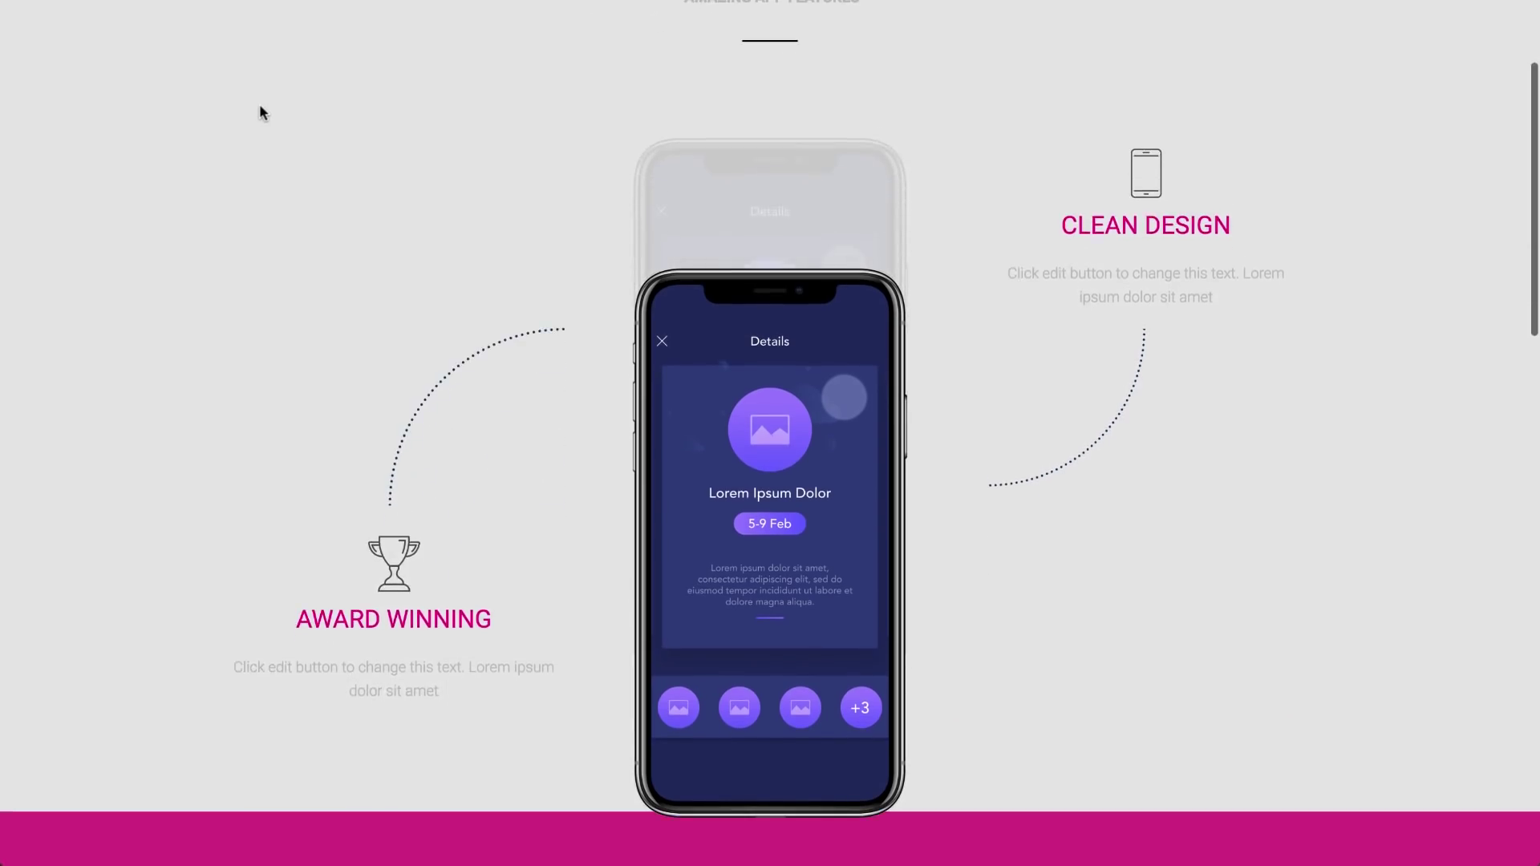
{"action": "scroll", "coordinate": [259, 104], "scroll_direction": "down", "scroll_amount": 4}
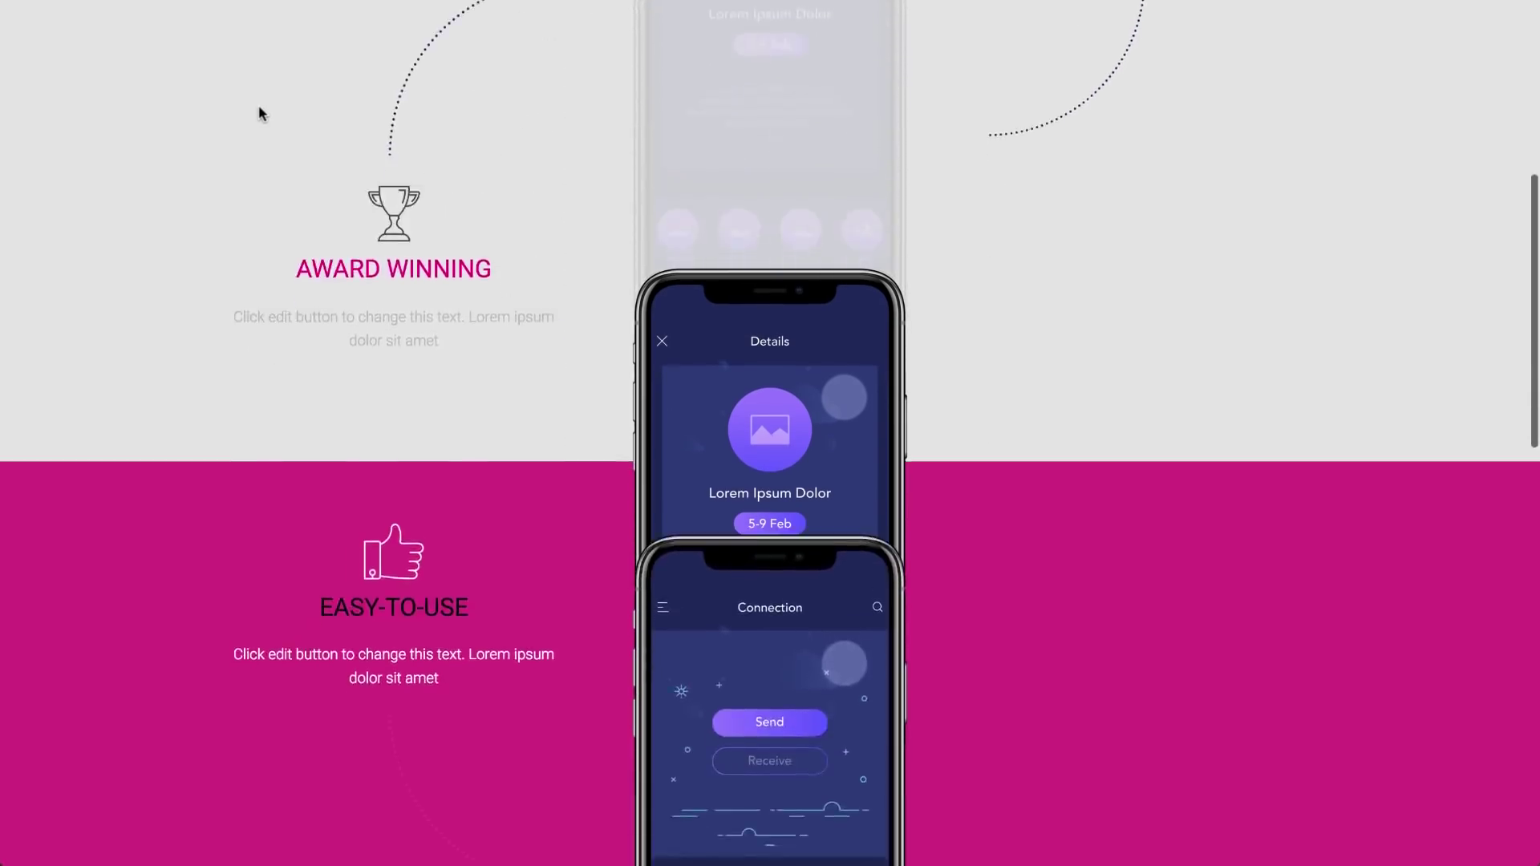
{"action": "scroll", "coordinate": [258, 105], "scroll_direction": "down", "scroll_amount": 5}
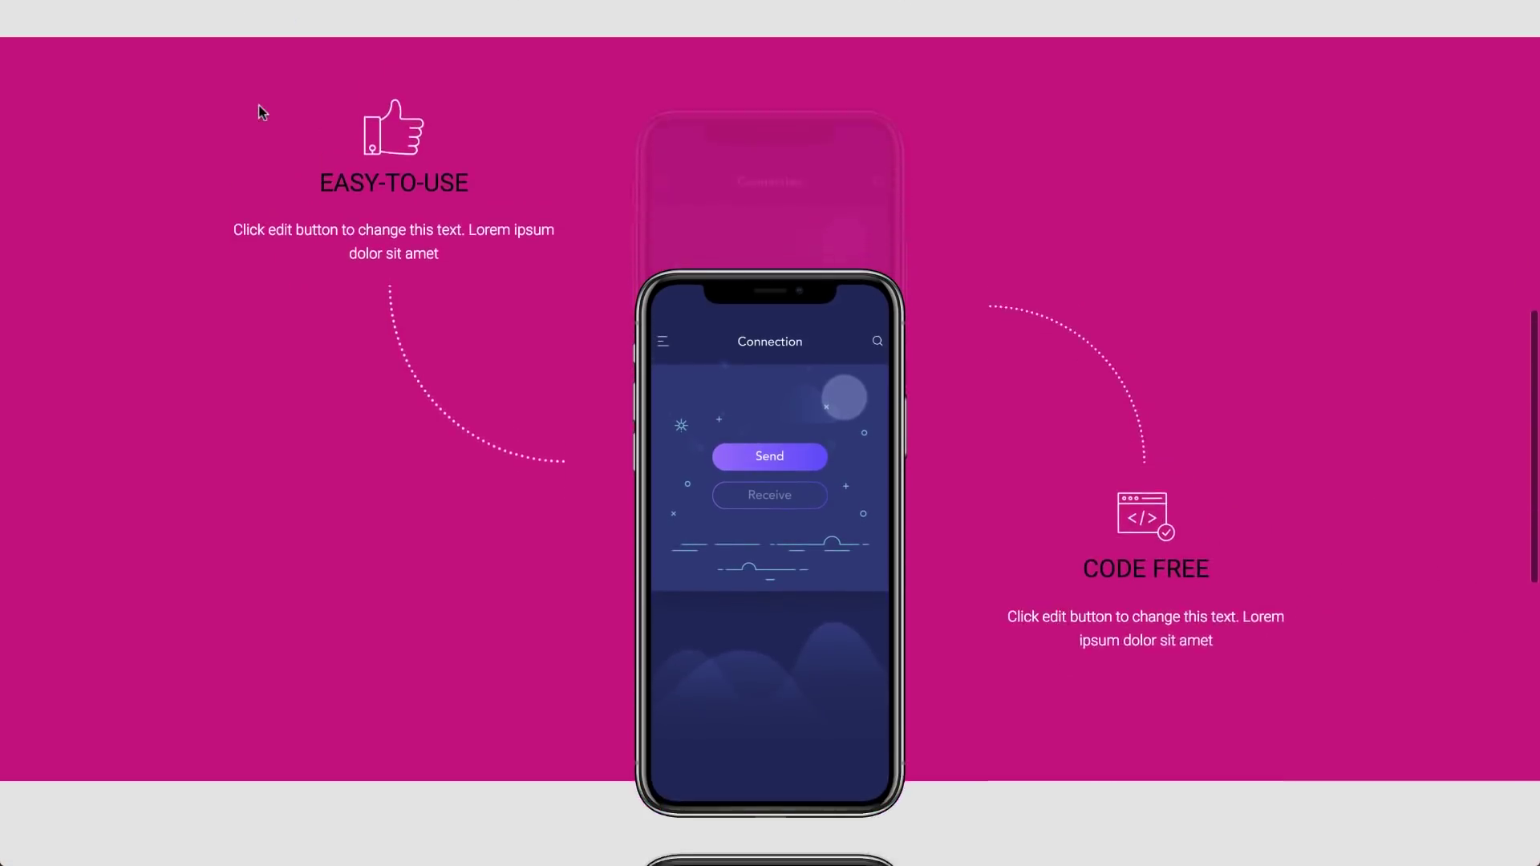
{"action": "scroll", "coordinate": [258, 104], "scroll_direction": "down", "scroll_amount": 5}
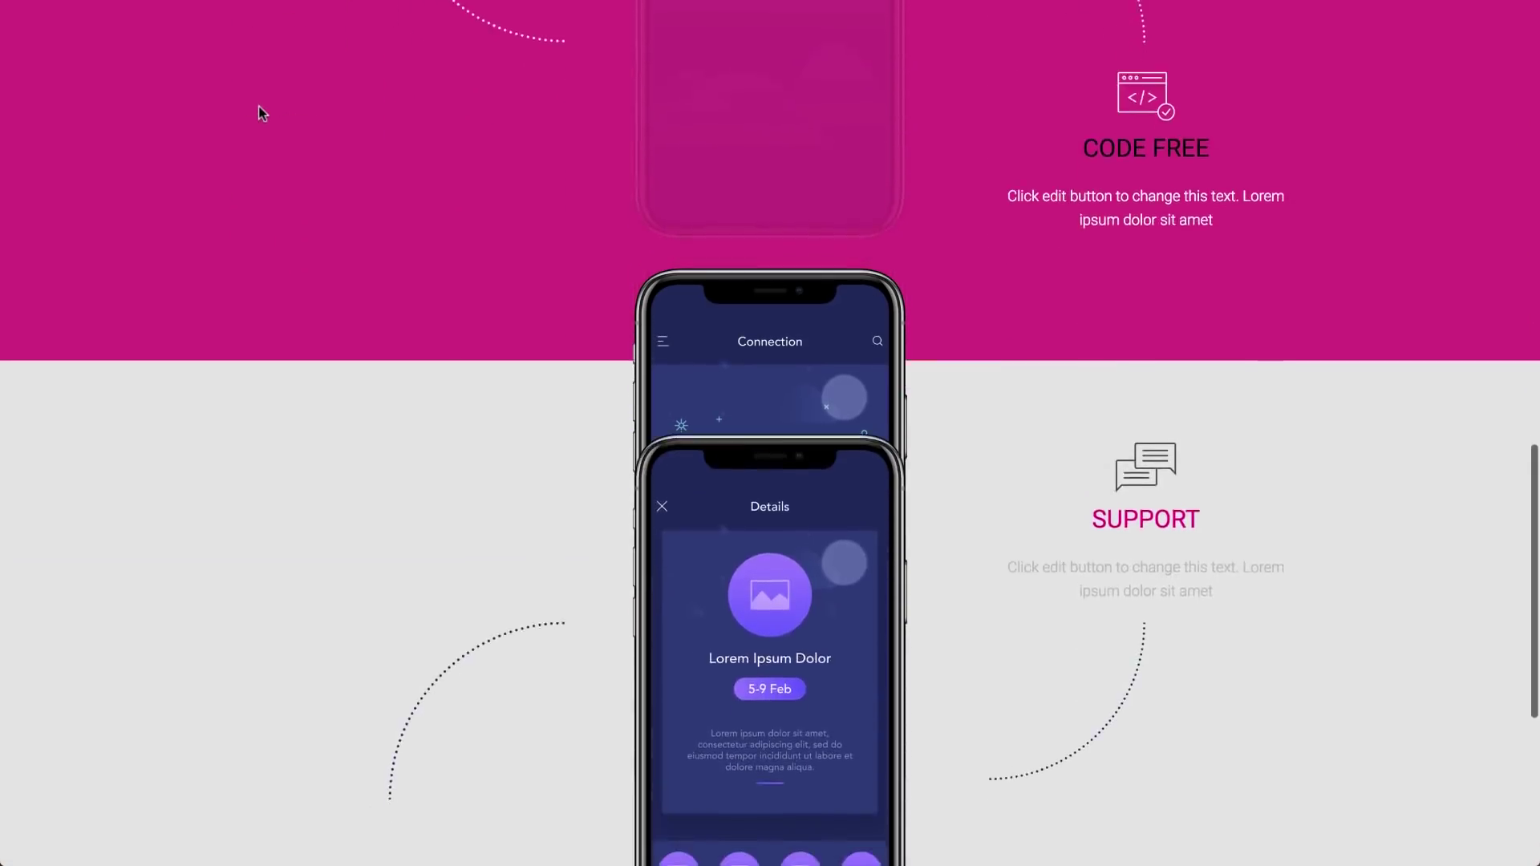
{"action": "scroll", "coordinate": [258, 106], "scroll_direction": "down", "scroll_amount": 2}
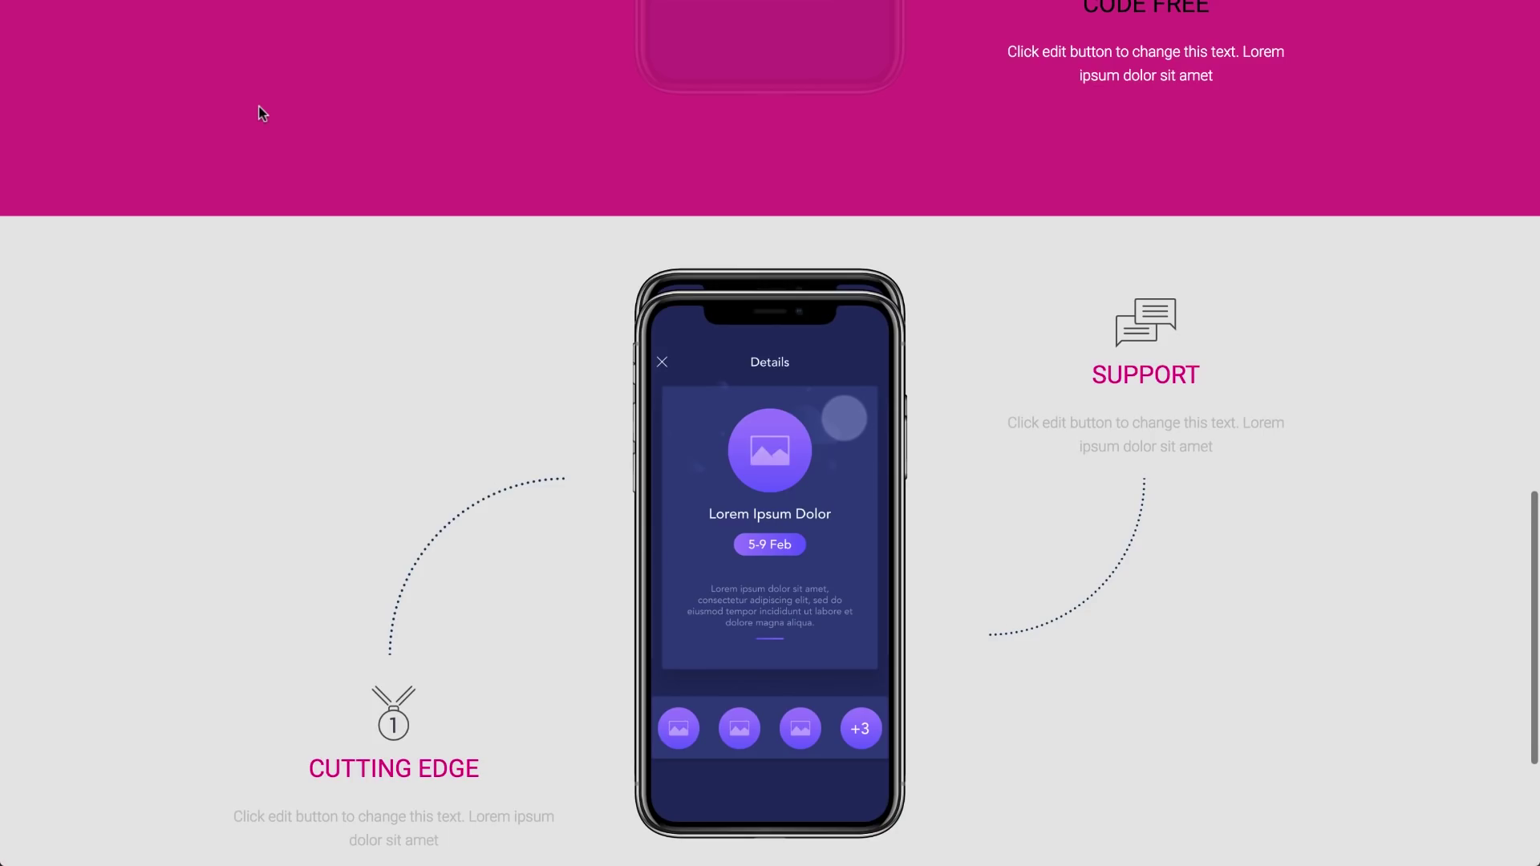
{"action": "scroll", "coordinate": [258, 106], "scroll_direction": "down", "scroll_amount": 3}
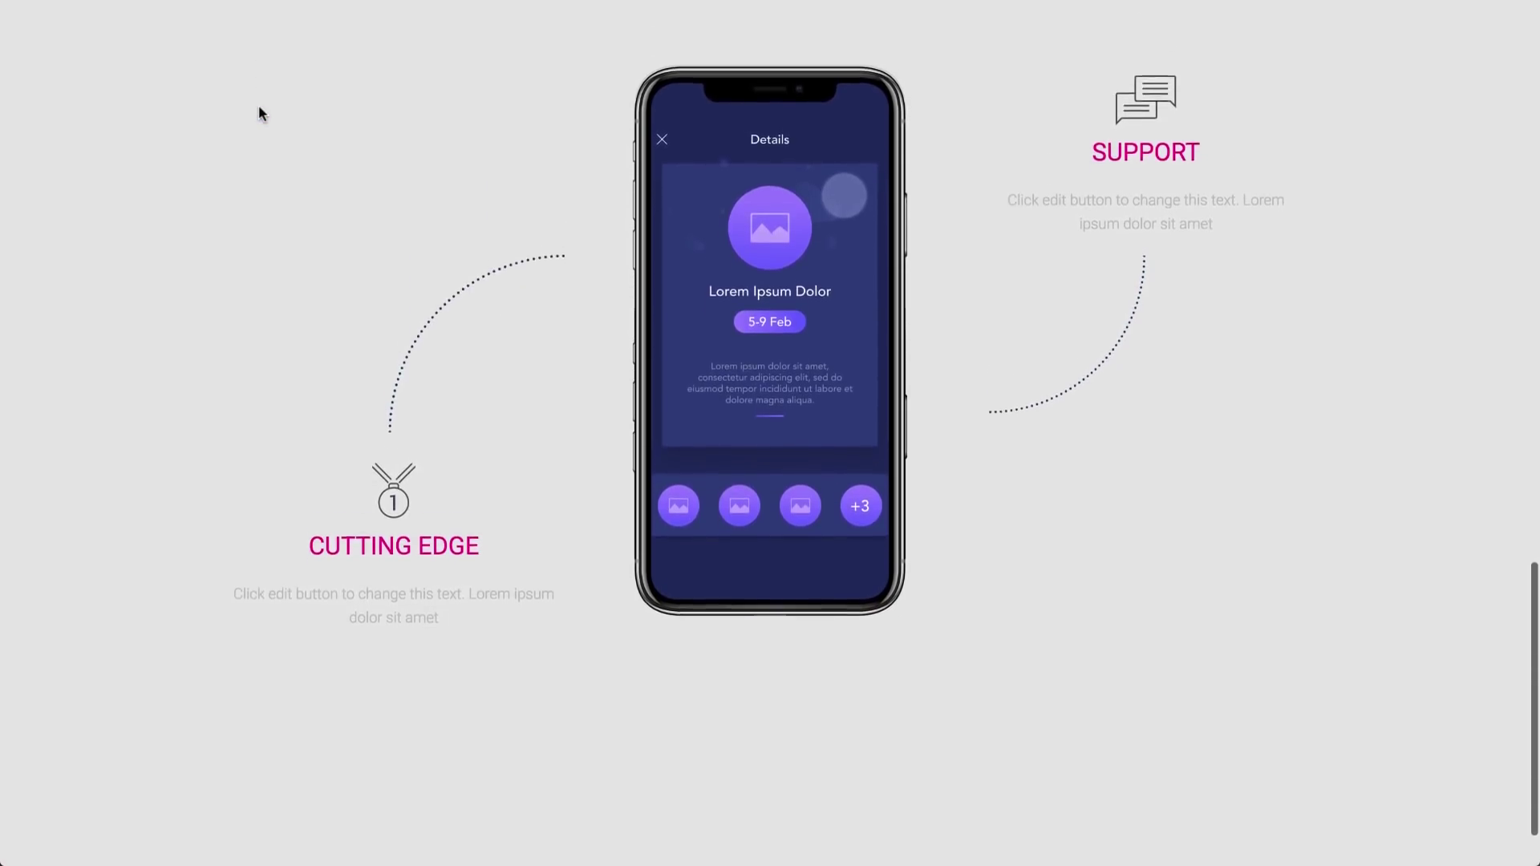
{"action": "scroll", "coordinate": [258, 105], "scroll_direction": "down", "scroll_amount": 1}
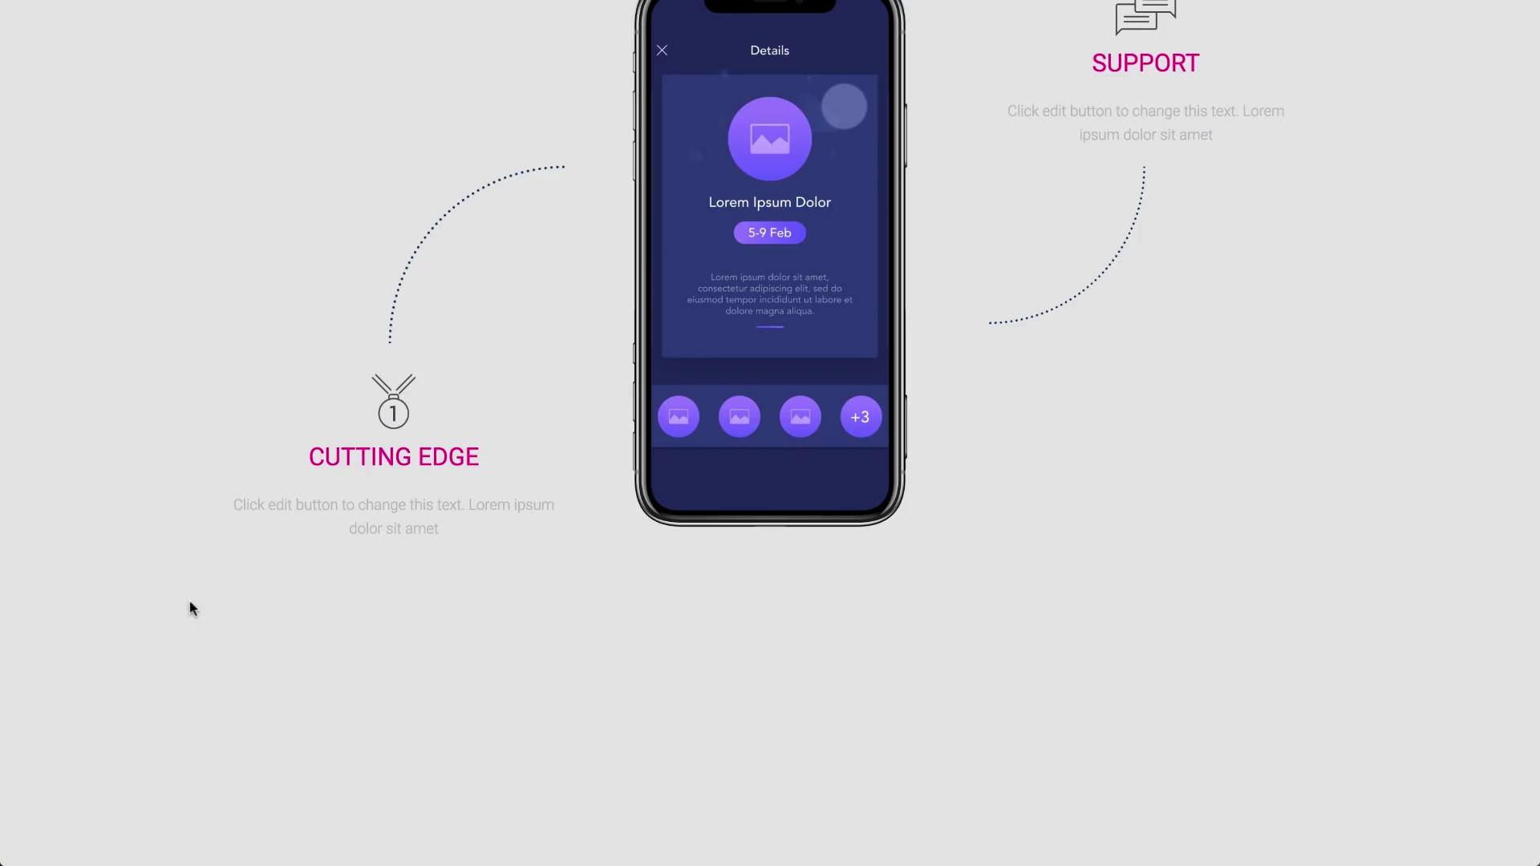
{"action": "scroll", "coordinate": [189, 597], "scroll_direction": "up", "scroll_amount": 5}
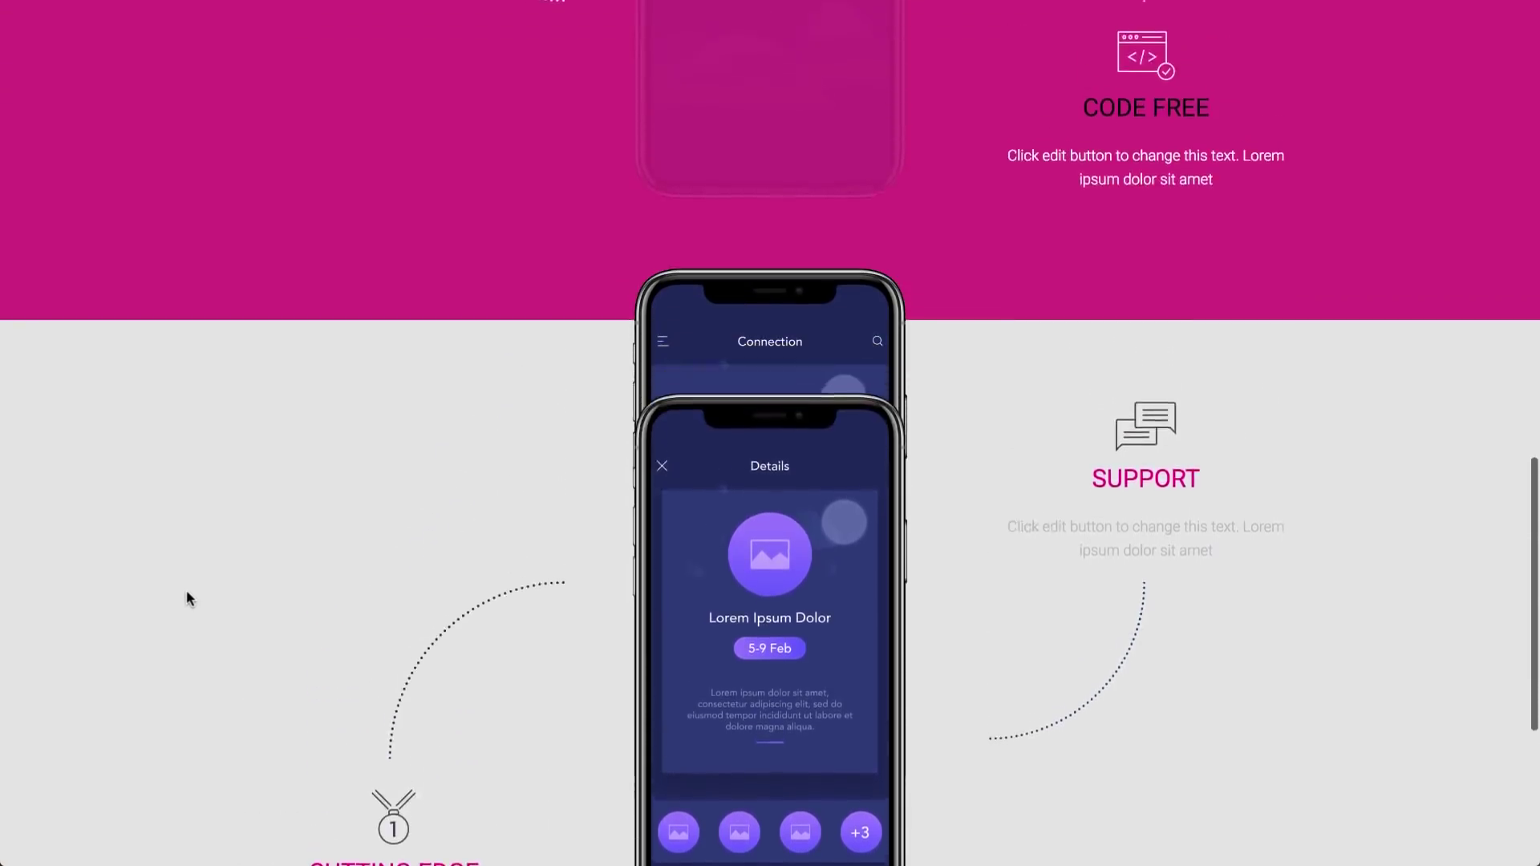
{"action": "scroll", "coordinate": [186, 590], "scroll_direction": "up", "scroll_amount": 10}
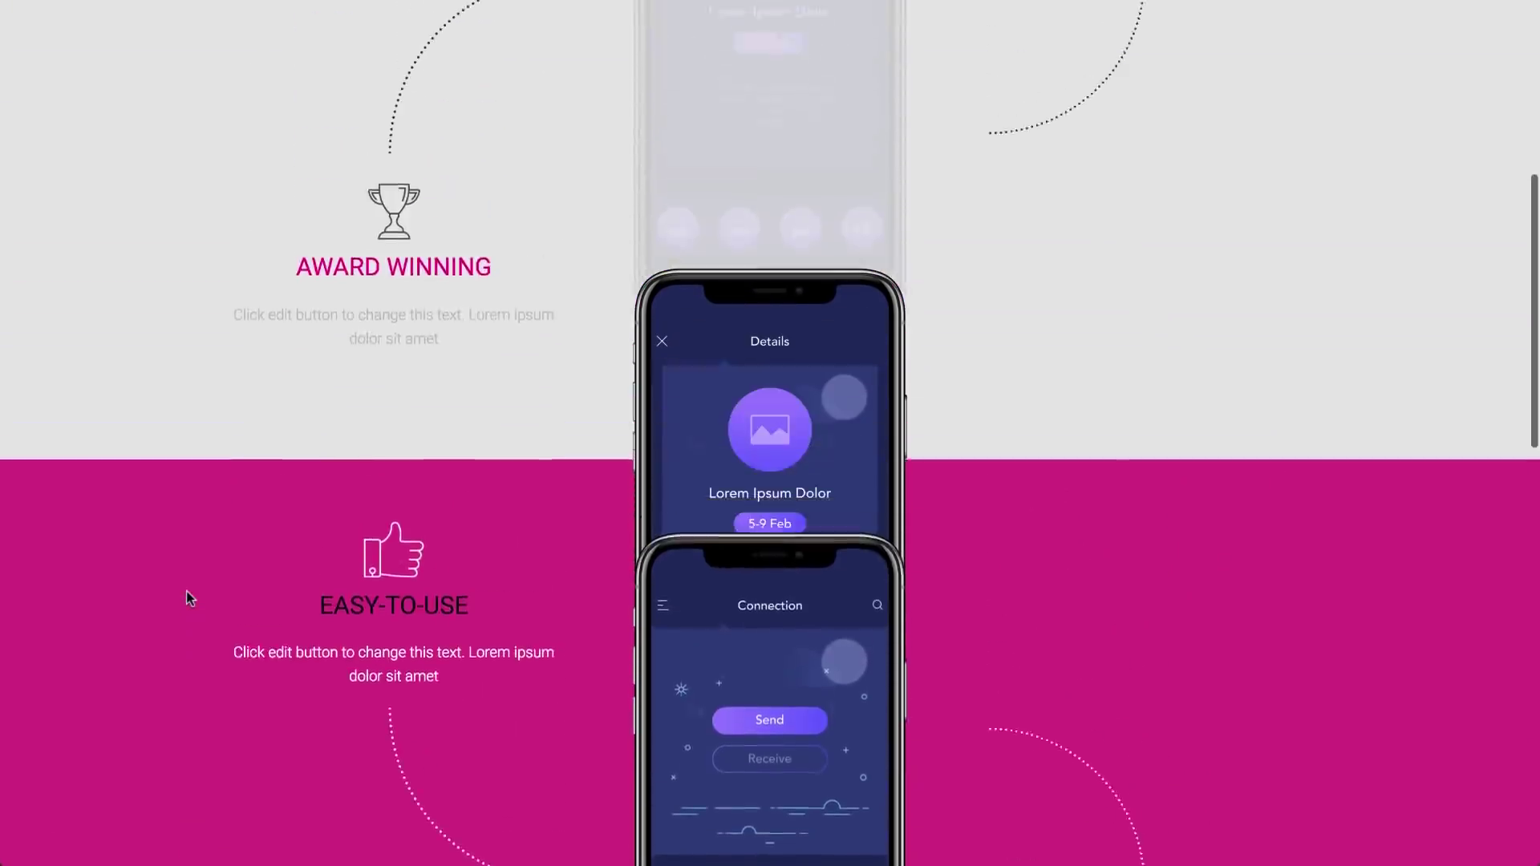
{"action": "scroll", "coordinate": [186, 590], "scroll_direction": "up", "scroll_amount": 5}
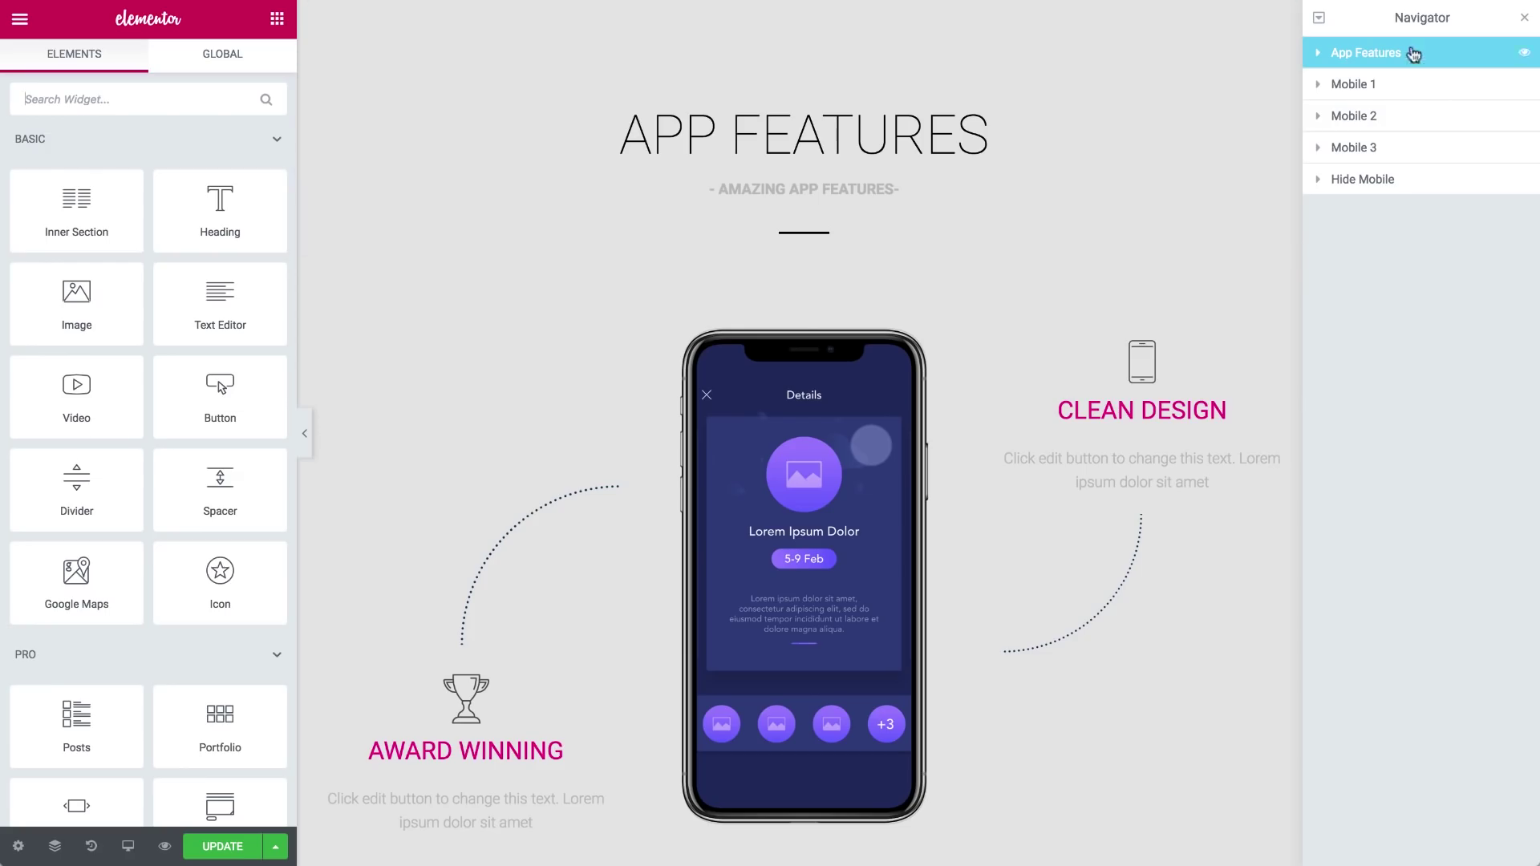
- Add a bottom shape divider of type Tilt to the Mobile 1 section
{"action": "left_click", "coordinate": [1420, 89]}
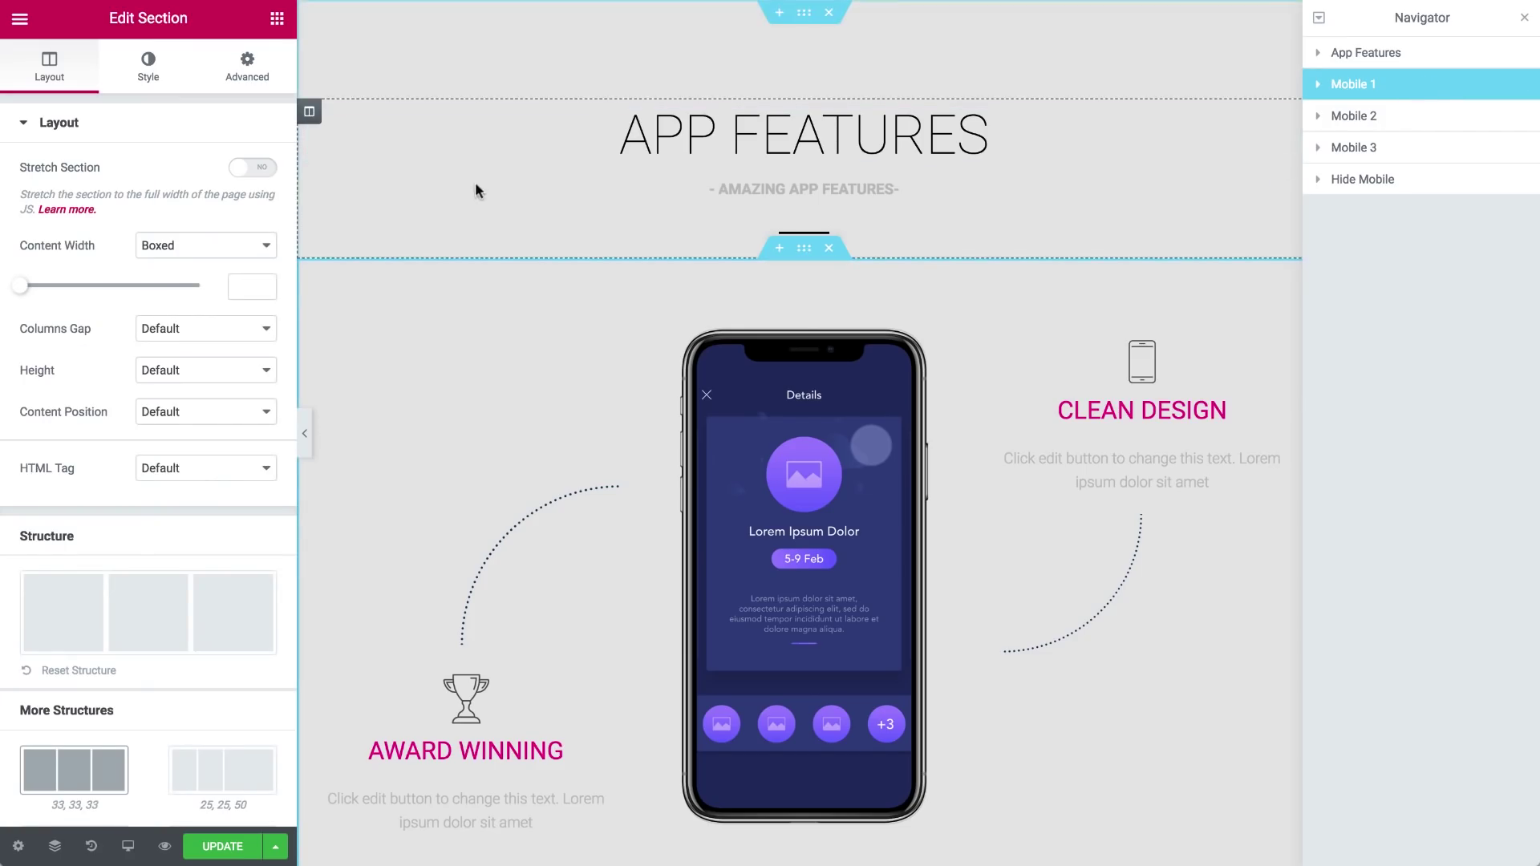
{"action": "scroll", "coordinate": [496, 178], "scroll_direction": "down", "scroll_amount": 2}
{"action": "left_click", "coordinate": [150, 76]}
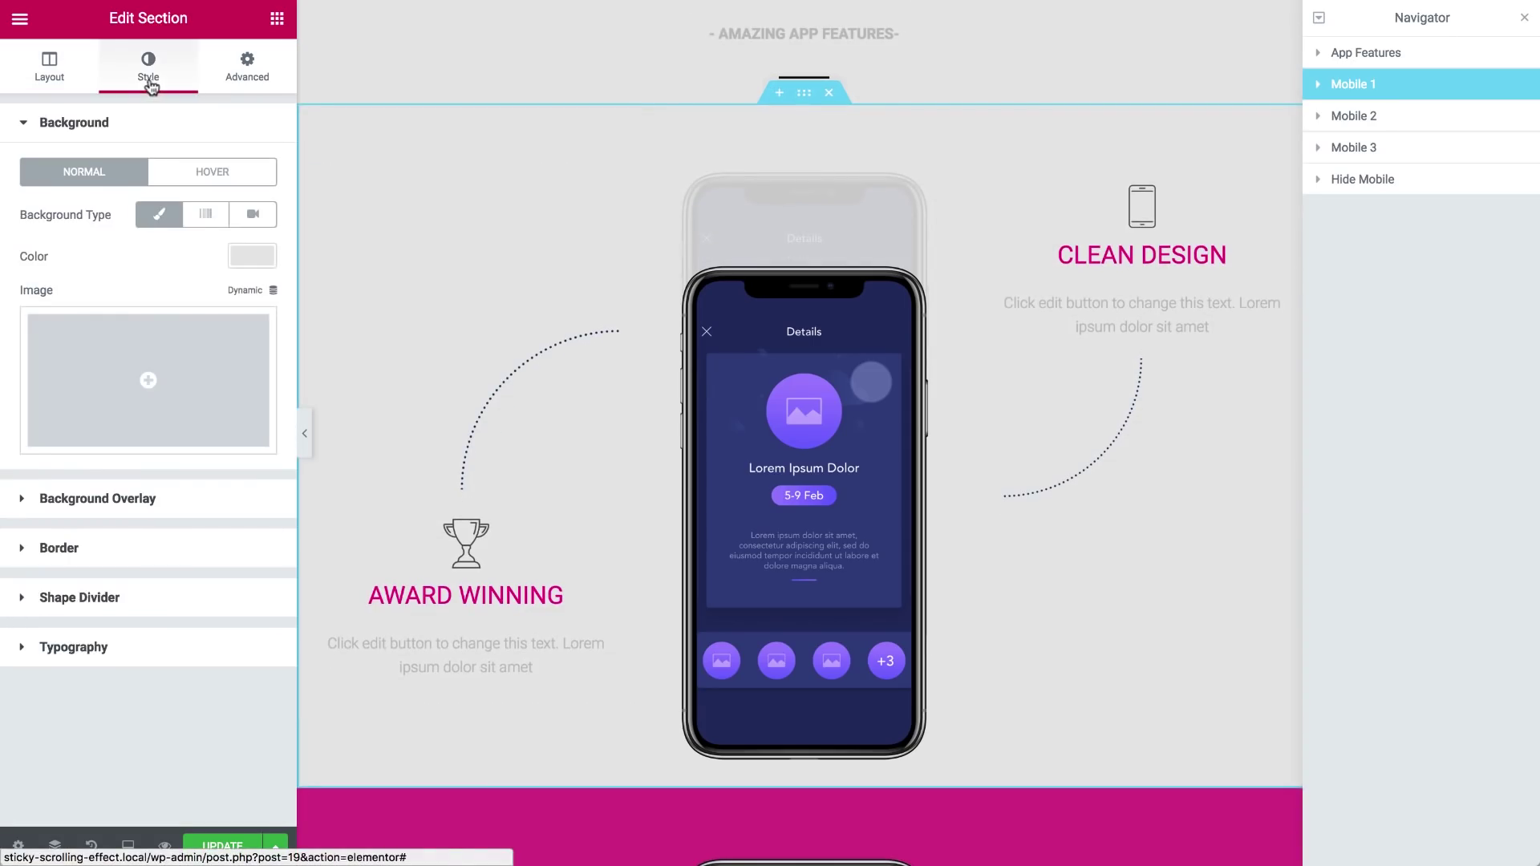
{"action": "left_click", "coordinate": [172, 602]}
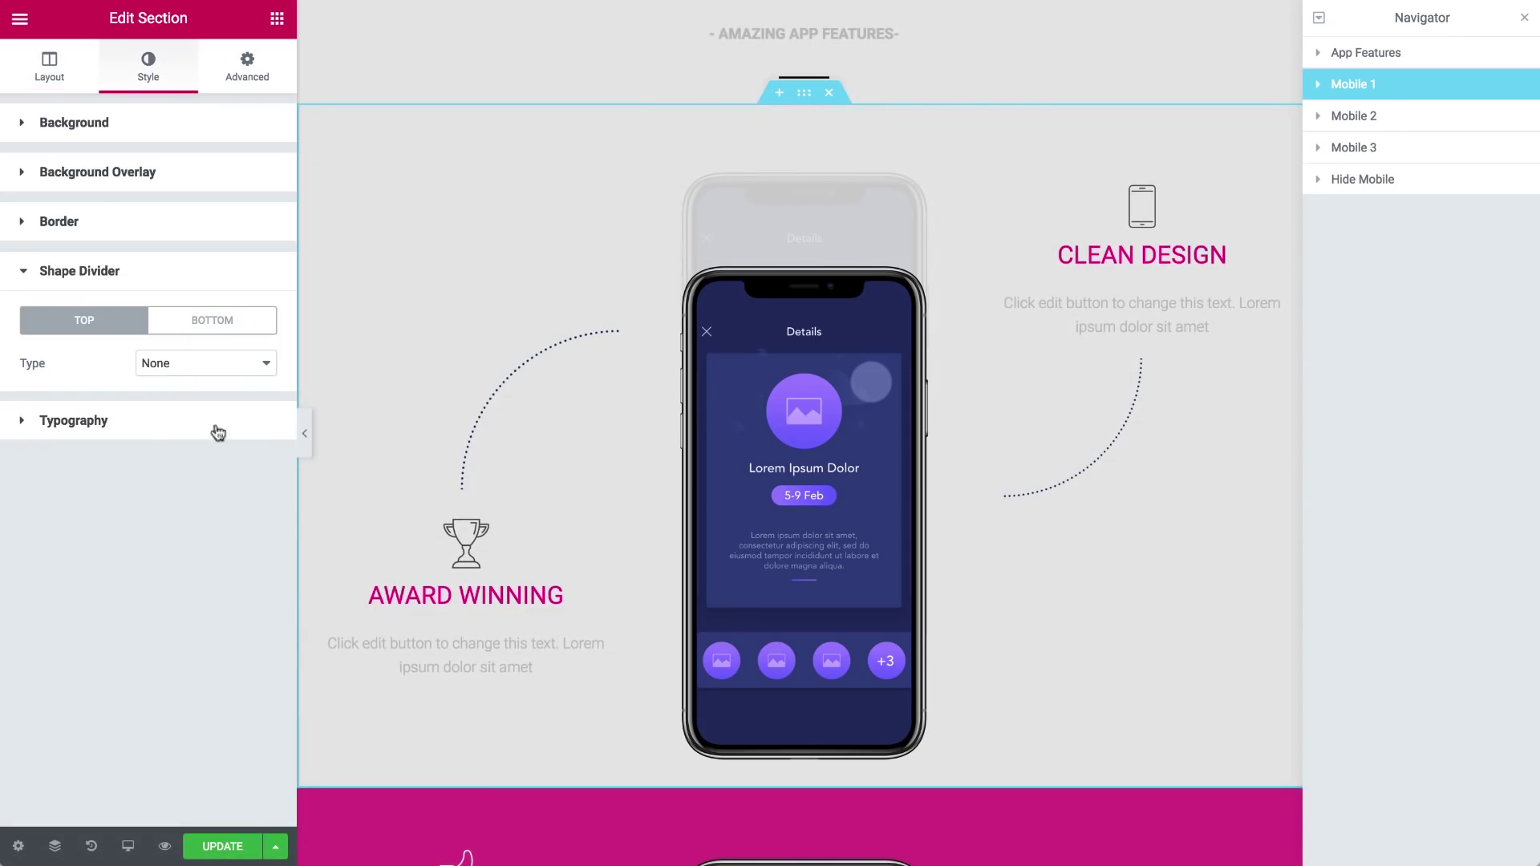
{"action": "left_click", "coordinate": [212, 322]}
{"action": "left_click", "coordinate": [207, 363]}
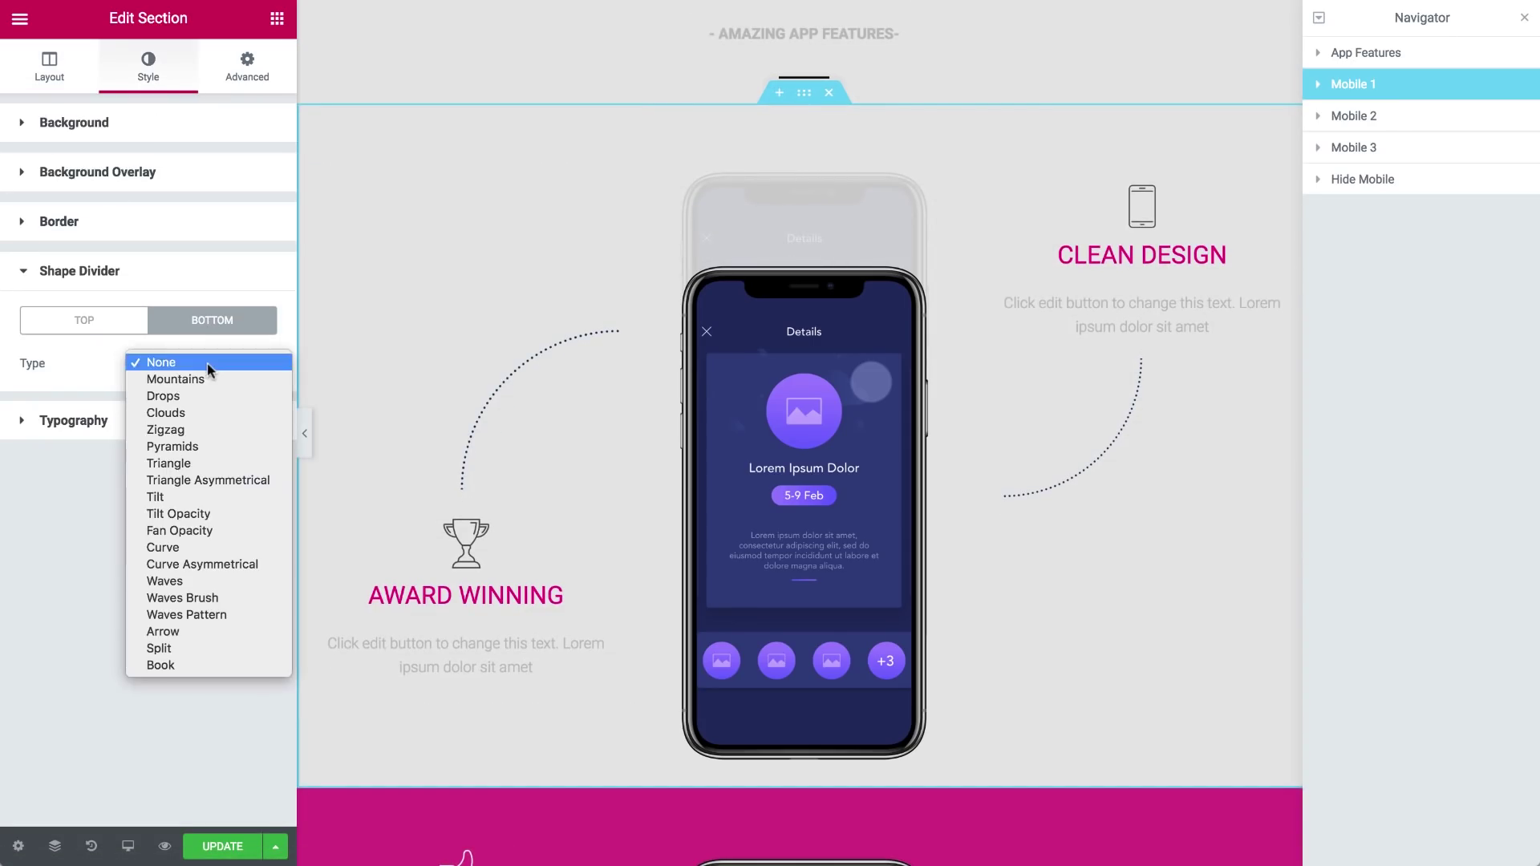
{"action": "left_click", "coordinate": [181, 497]}
- Color the Mobile 1 section's bottom divider magenta, set its height to 80, and flip it
{"action": "left_click", "coordinate": [258, 406]}
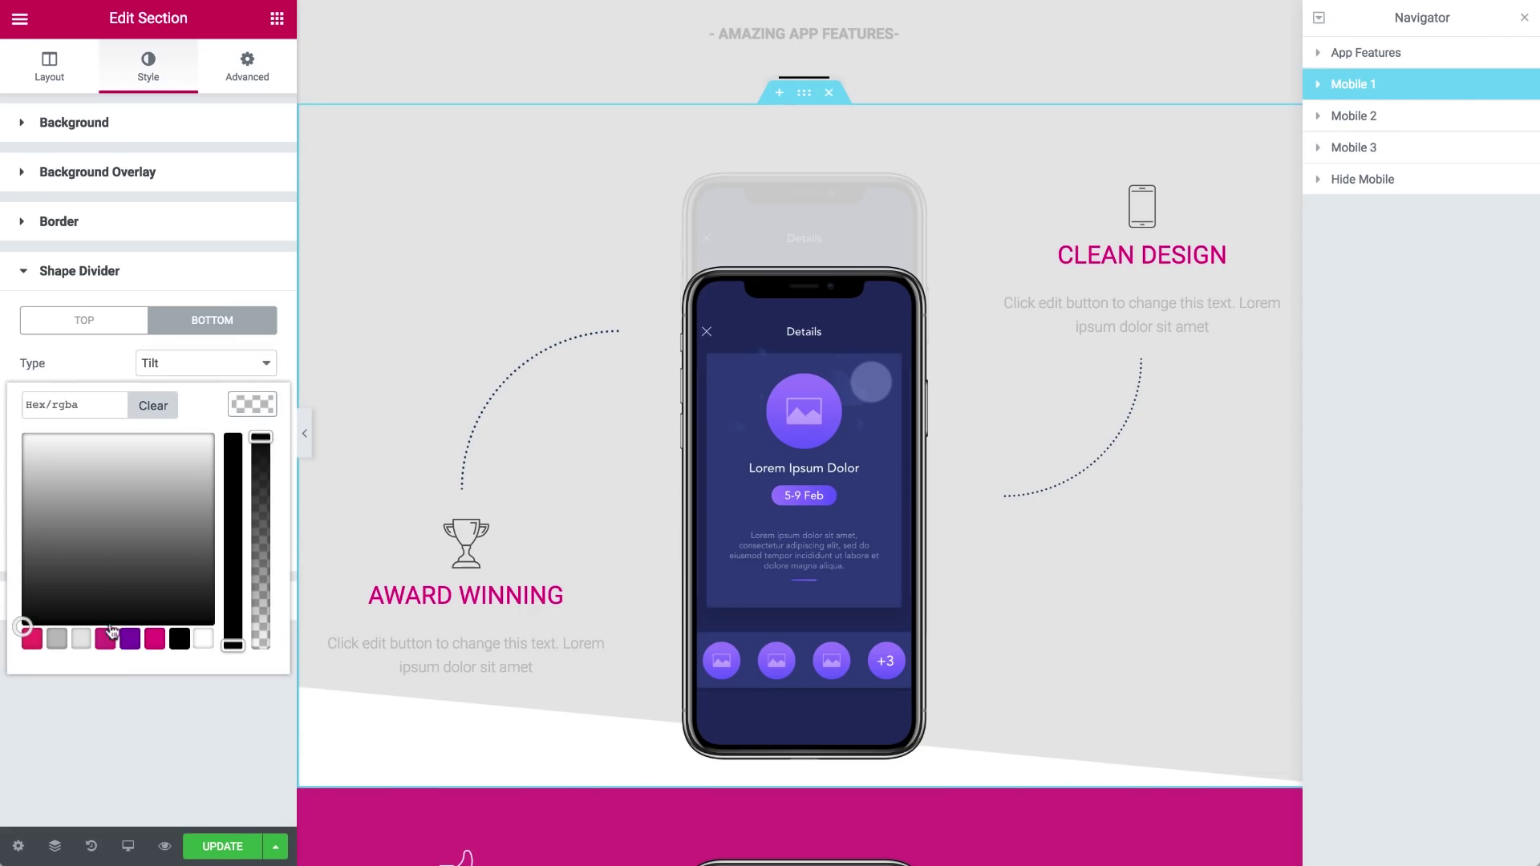
{"action": "left_click", "coordinate": [105, 642]}
{"action": "left_click", "coordinate": [255, 403]}
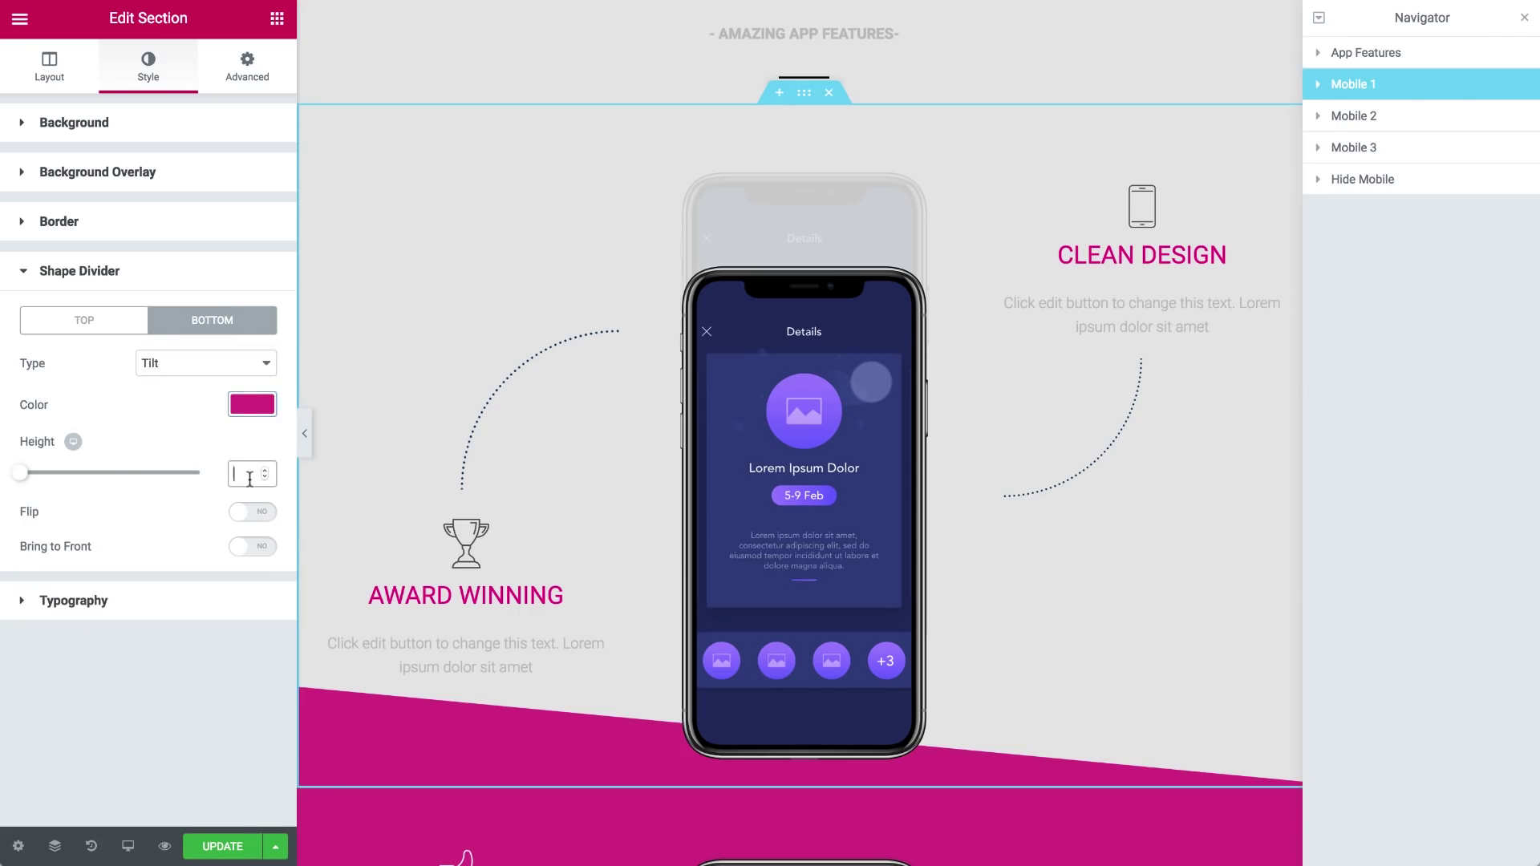
{"action": "type", "text": "80"}
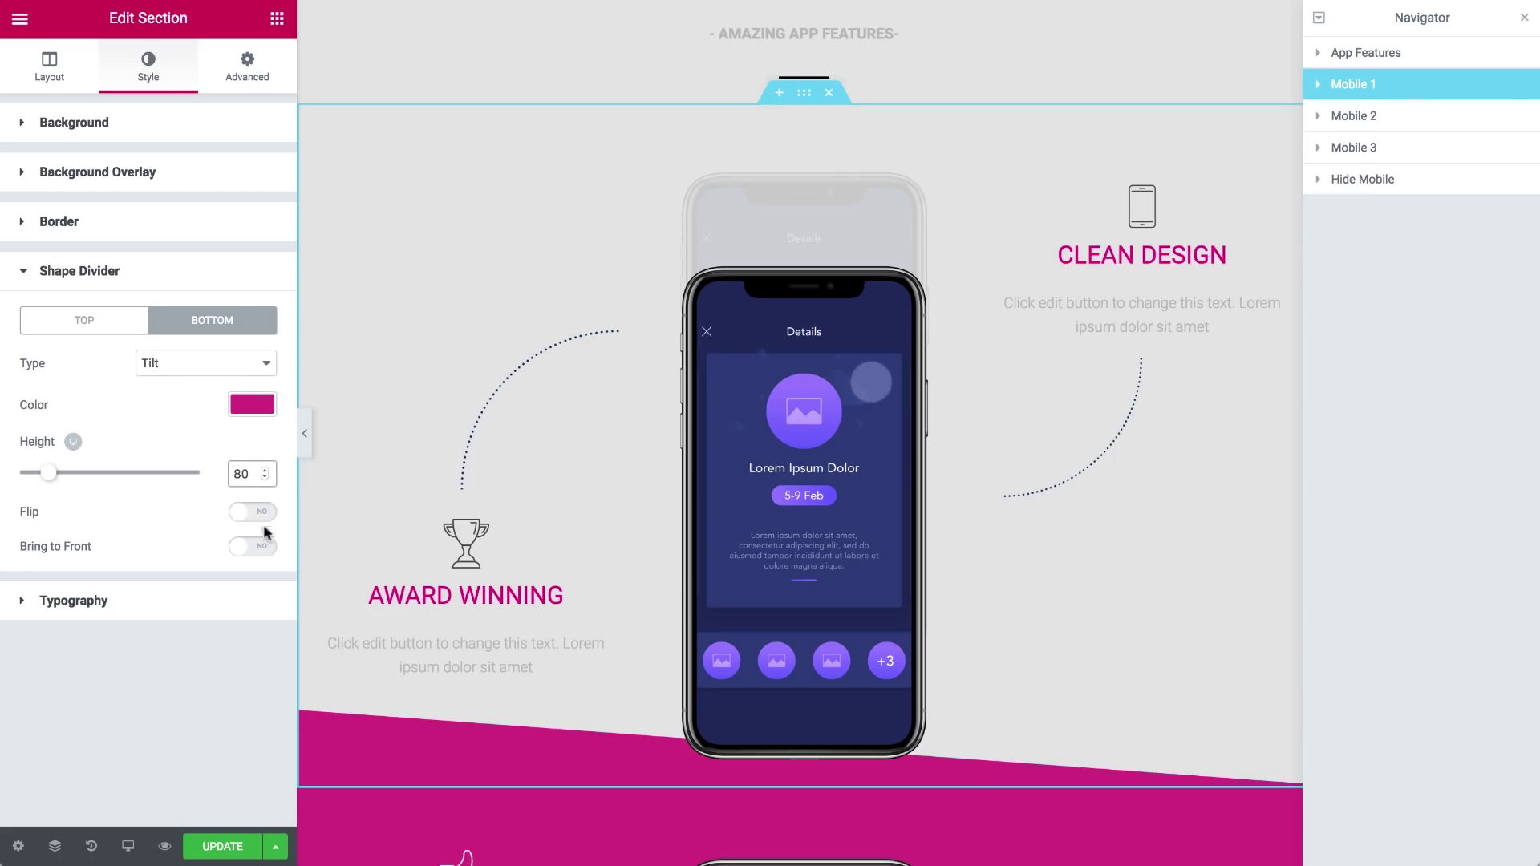
{"action": "left_click", "coordinate": [257, 513]}
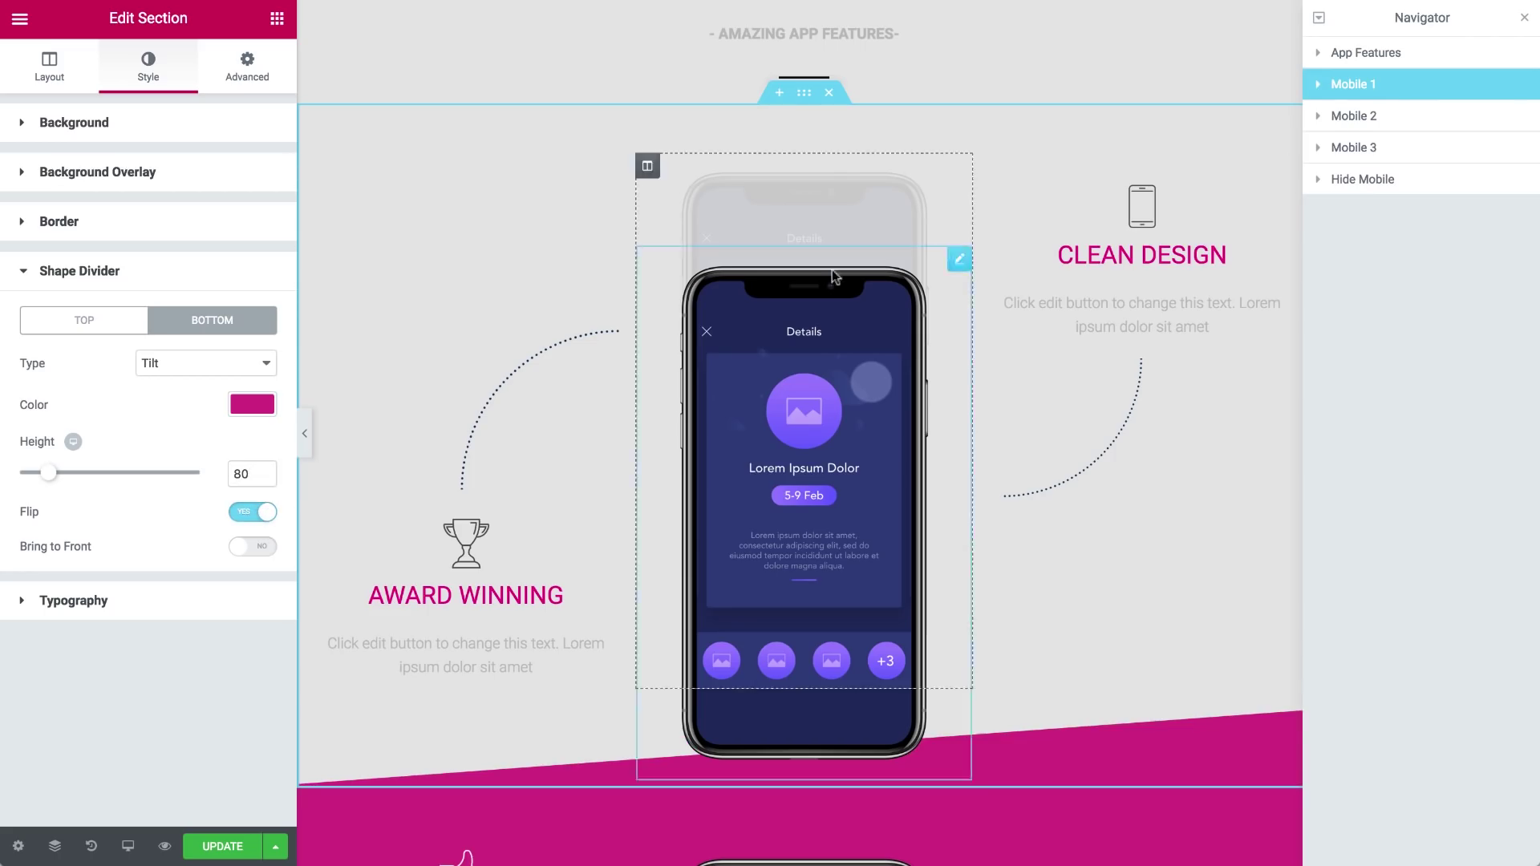
- Set the Mobile 1 section's bottom padding to 150 px
{"action": "left_click", "coordinate": [248, 74]}
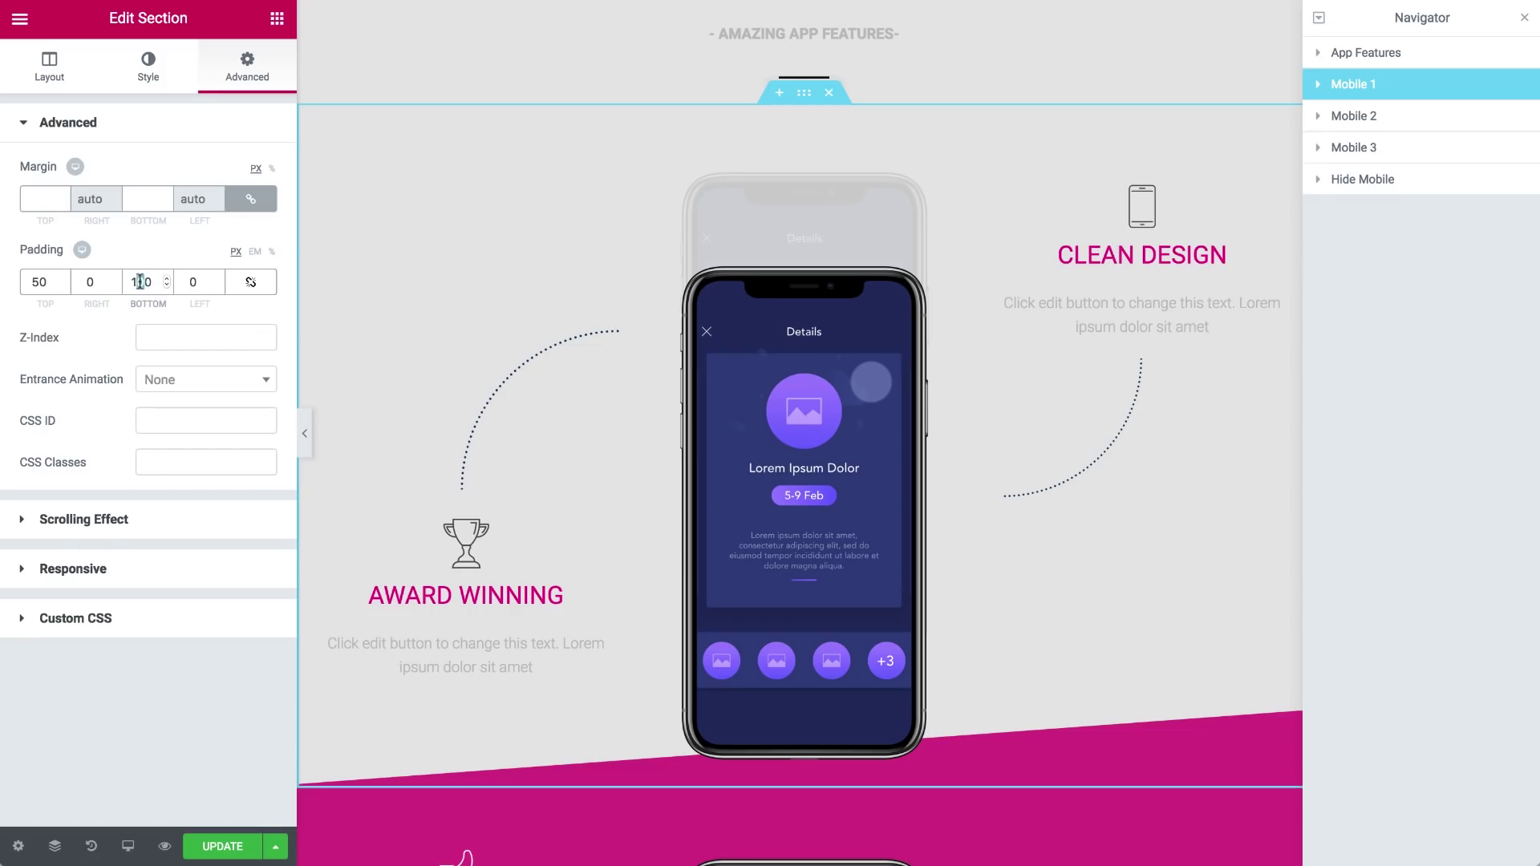
{"action": "scroll", "coordinate": [982, 348], "scroll_direction": "down", "scroll_amount": 1}
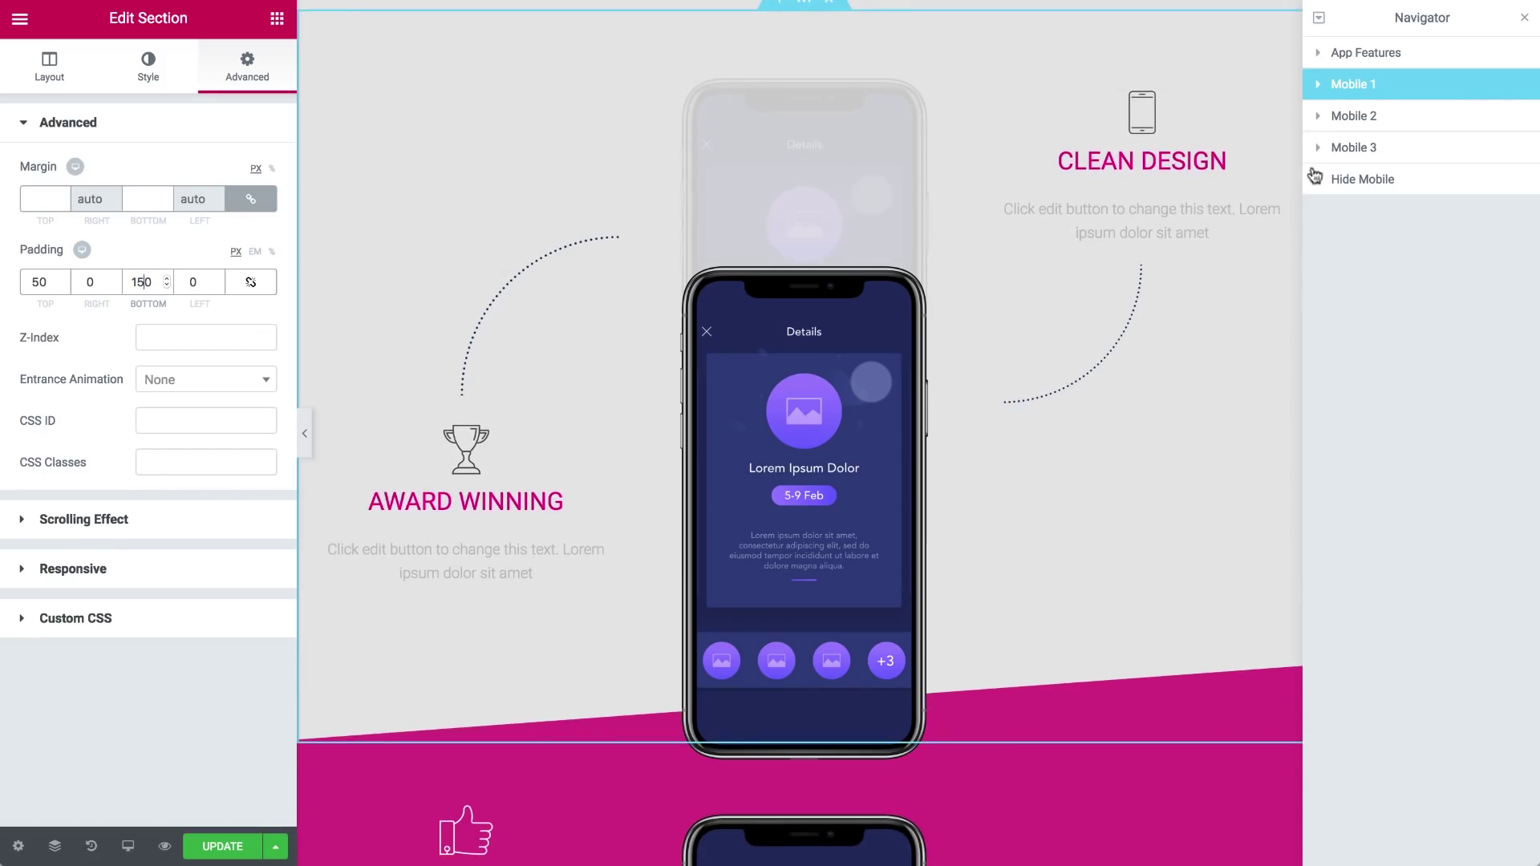
- Add a top shape divider of type Tilt to the Mobile 3 section
{"action": "left_click", "coordinate": [1384, 157]}
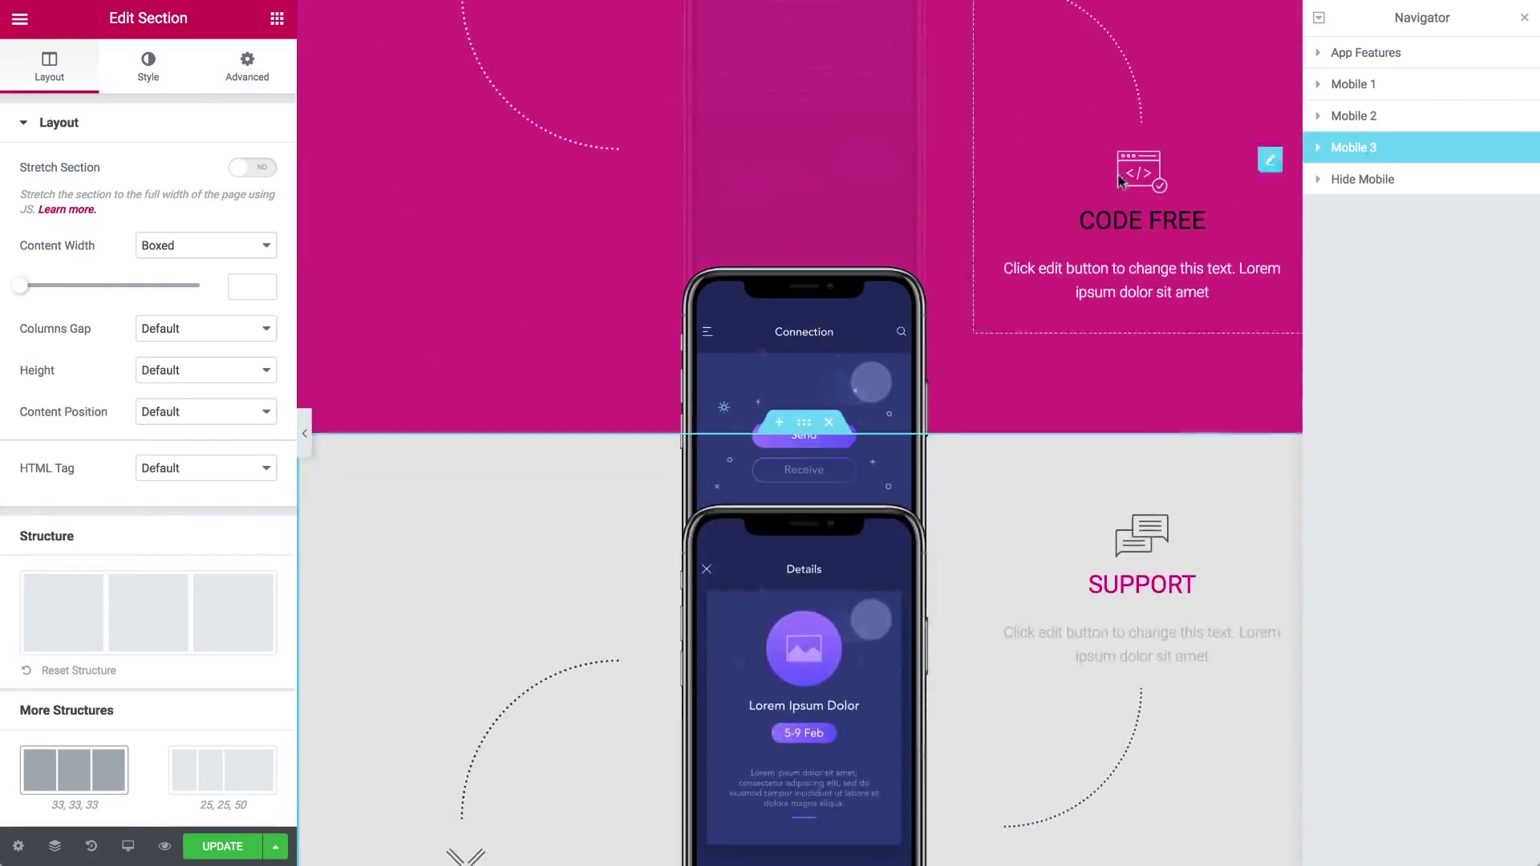
{"action": "left_click", "coordinate": [163, 83]}
{"action": "left_click", "coordinate": [180, 598]}
{"action": "left_click", "coordinate": [188, 363]}
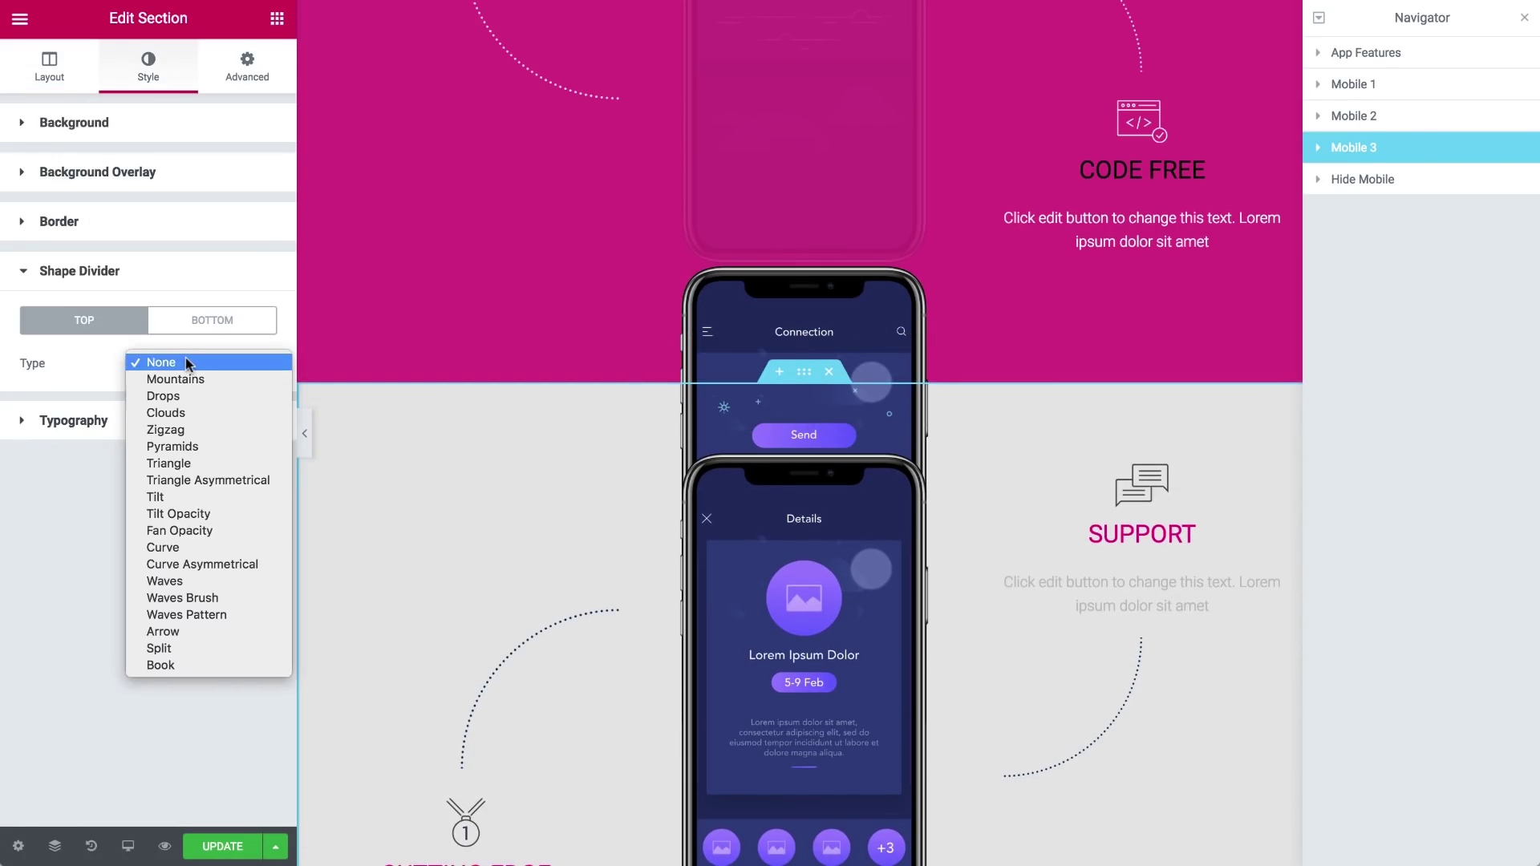
{"action": "left_click", "coordinate": [180, 497]}
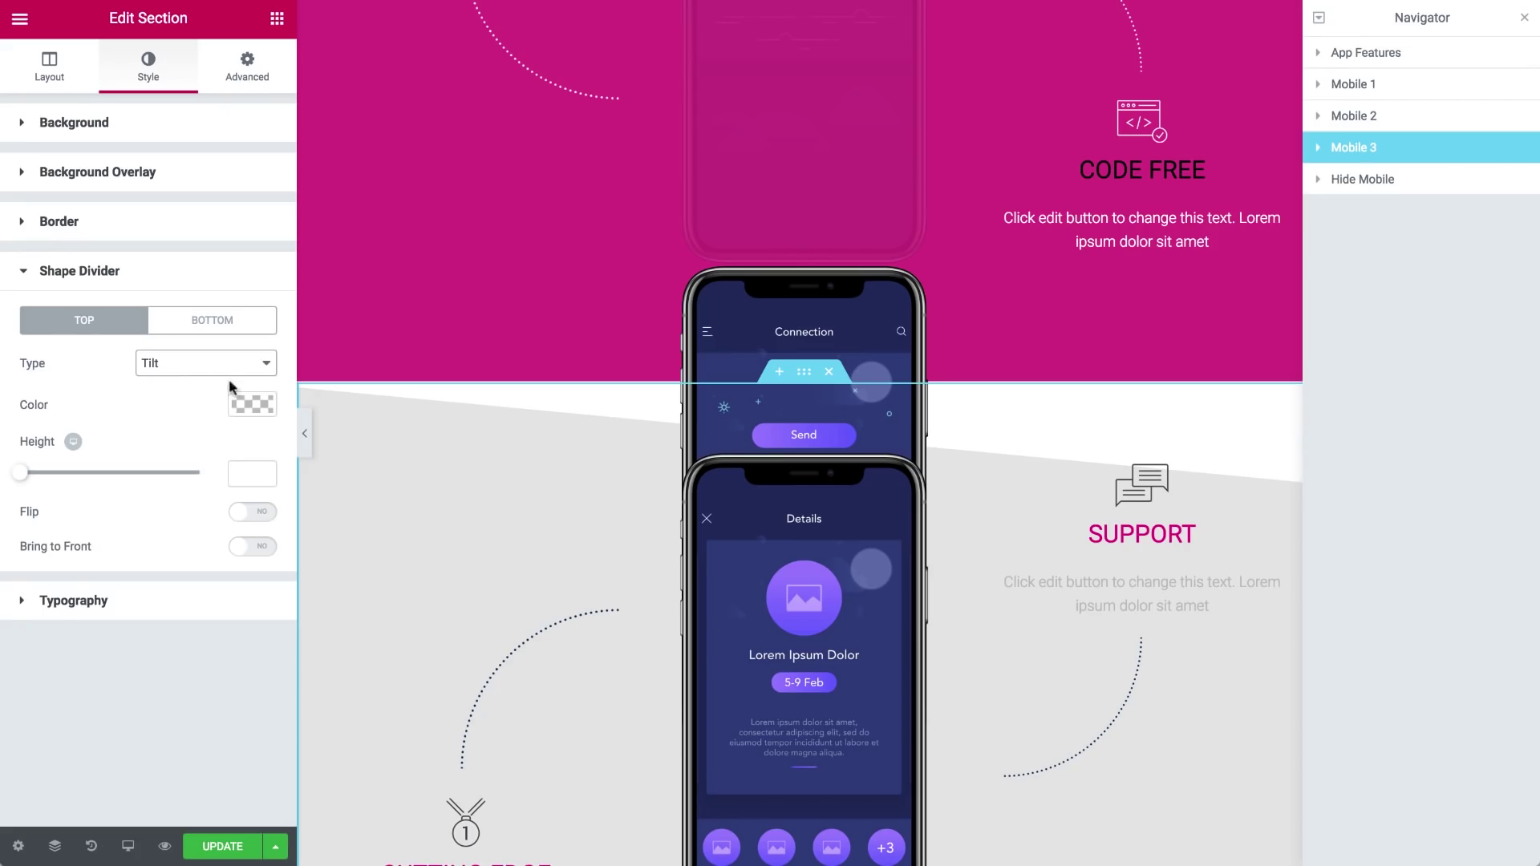
- Color the Mobile 3 section's top divider magenta and set its height to 80
{"action": "left_click", "coordinate": [246, 405]}
{"action": "left_click", "coordinate": [105, 639]}
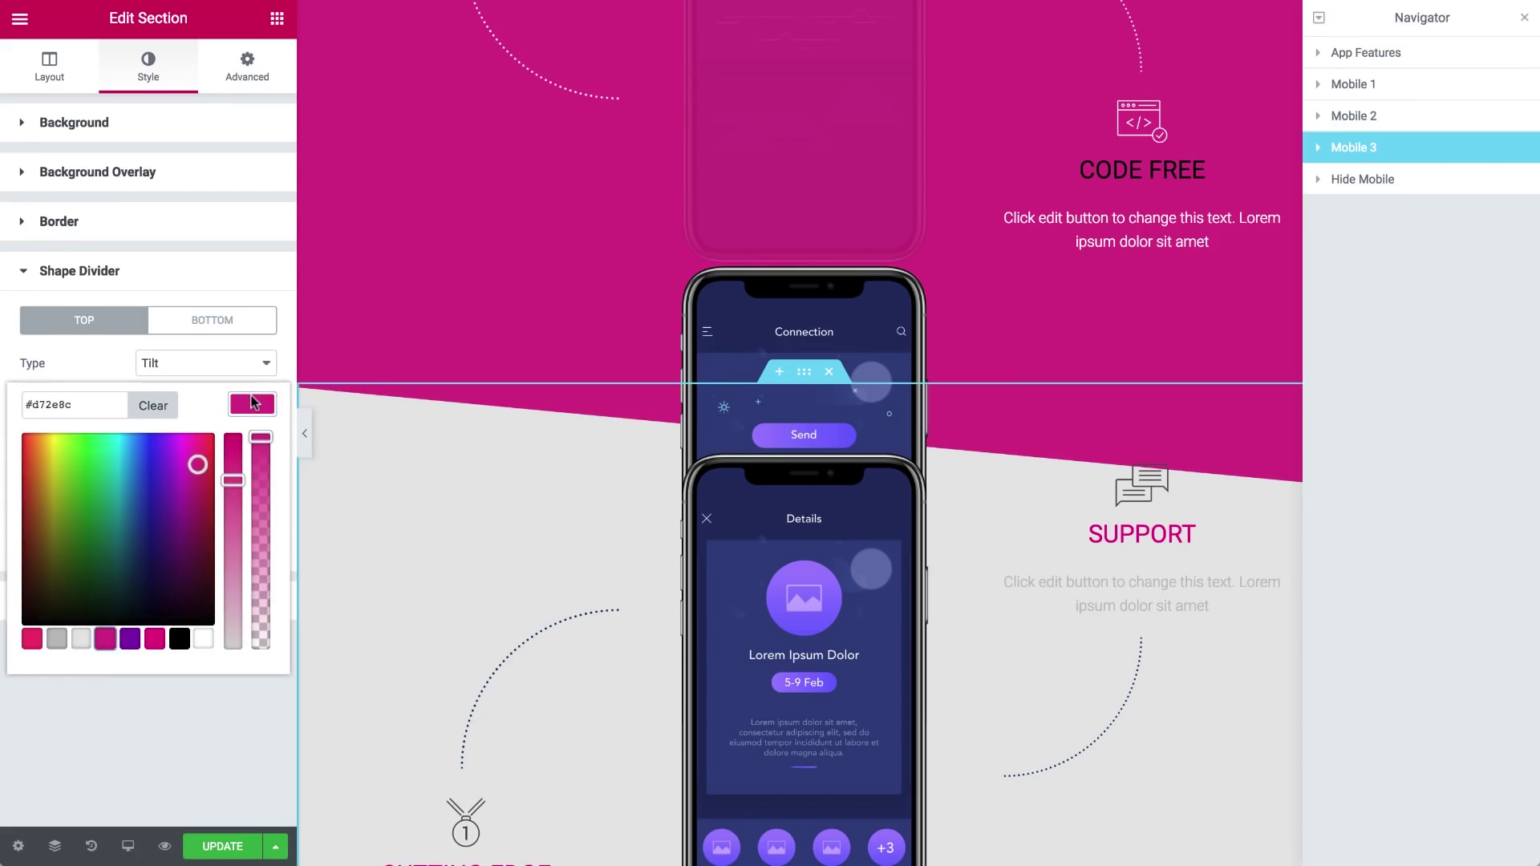
{"action": "left_click", "coordinate": [252, 403]}
{"action": "type", "text": "80"}
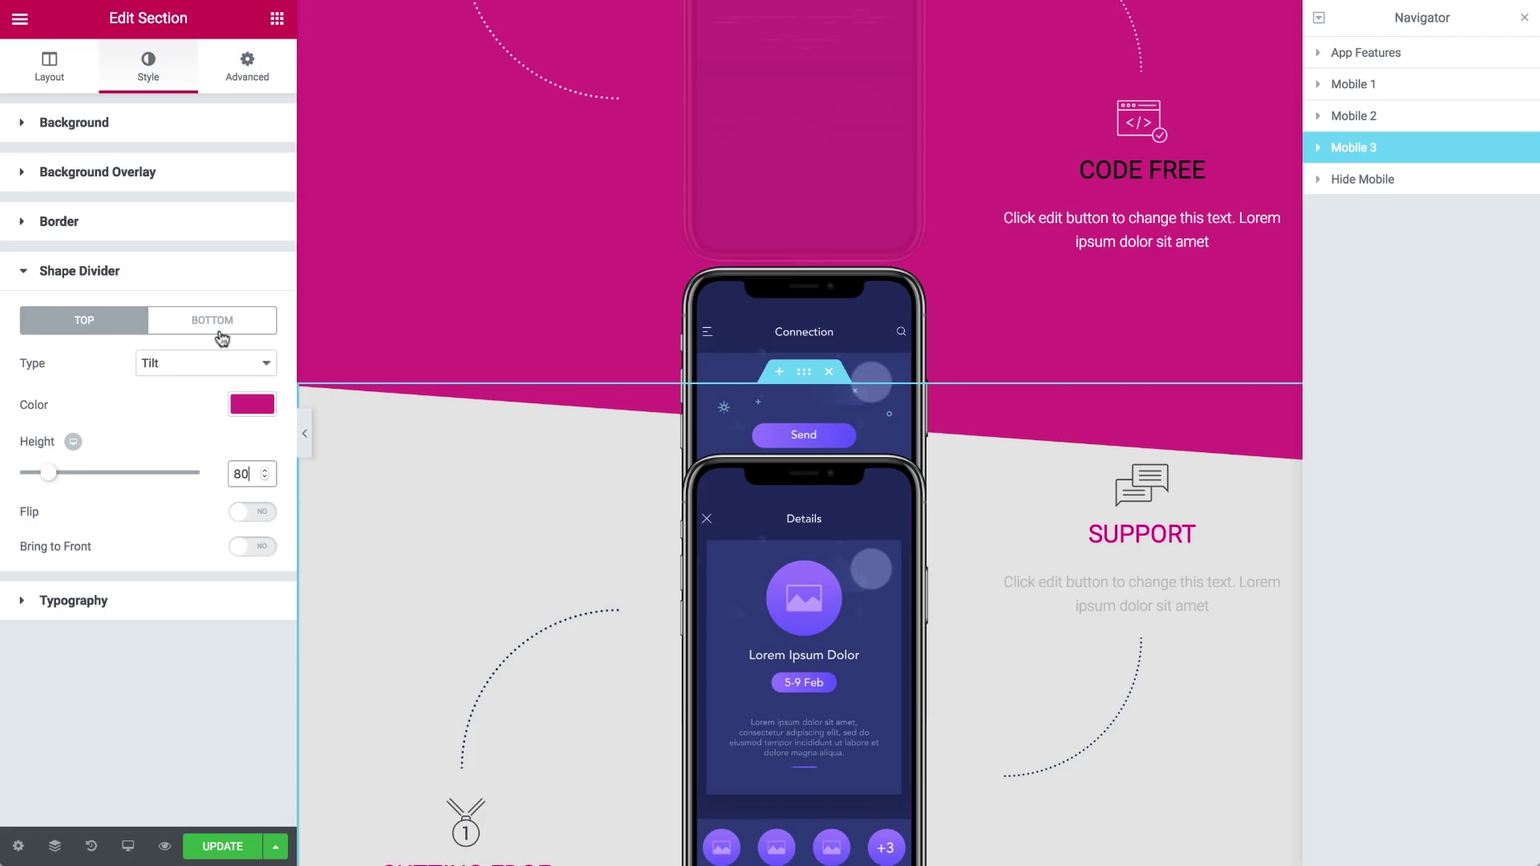
- Set the Mobile 3 section's top padding to 100 px
{"action": "left_click", "coordinate": [245, 80]}
{"action": "double_click", "coordinate": [34, 289]}
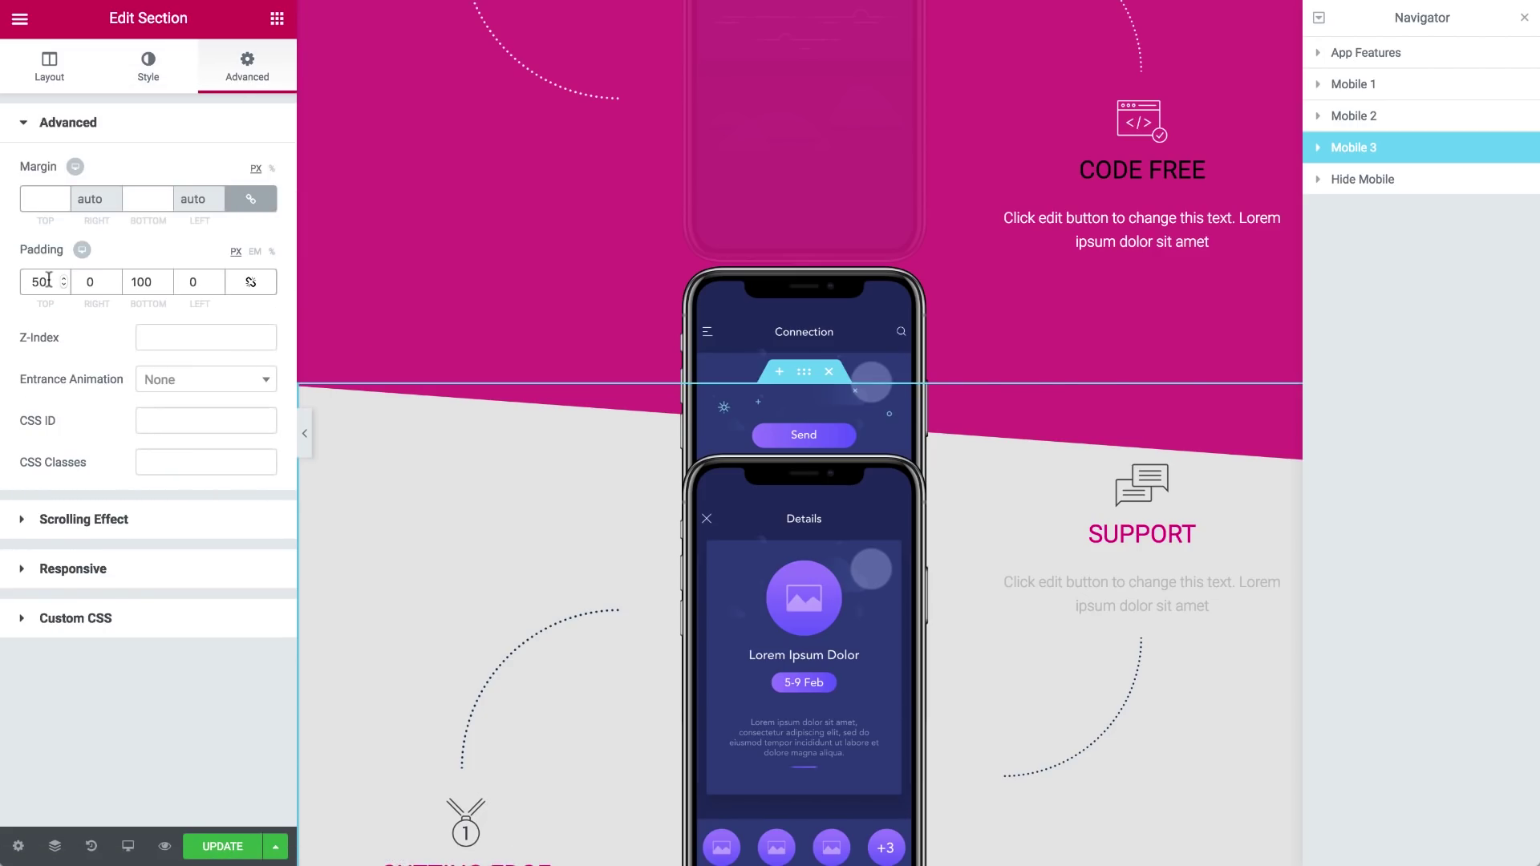
{"action": "type", "text": "100"}
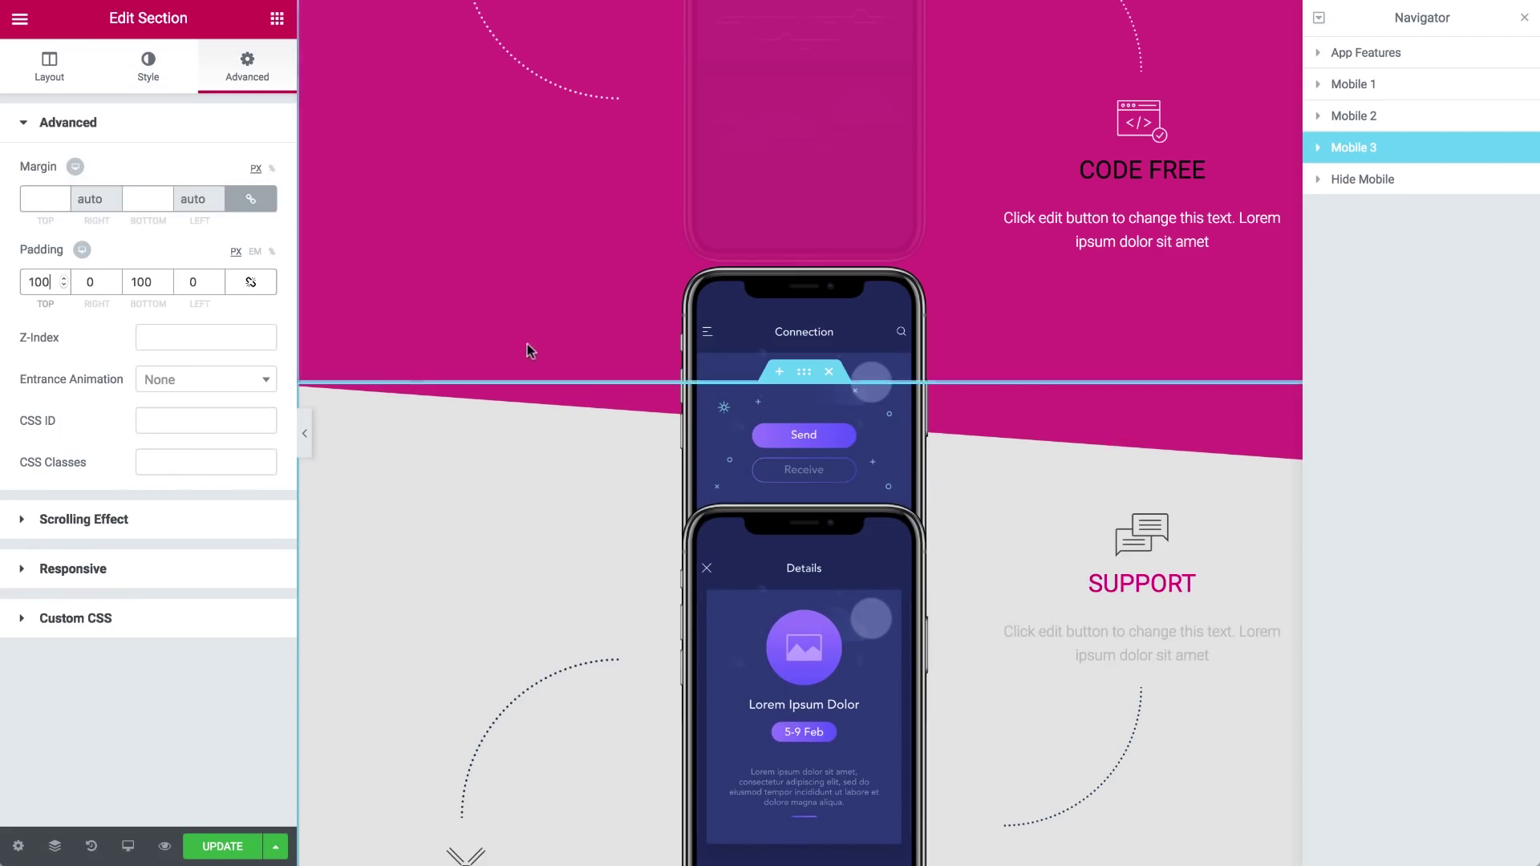
- Examine the tilted dividers and sticky phones on the full page from the App Features heading down to Cutting Edge and back
{"action": "scroll", "coordinate": [530, 345], "scroll_direction": "down", "scroll_amount": 5}
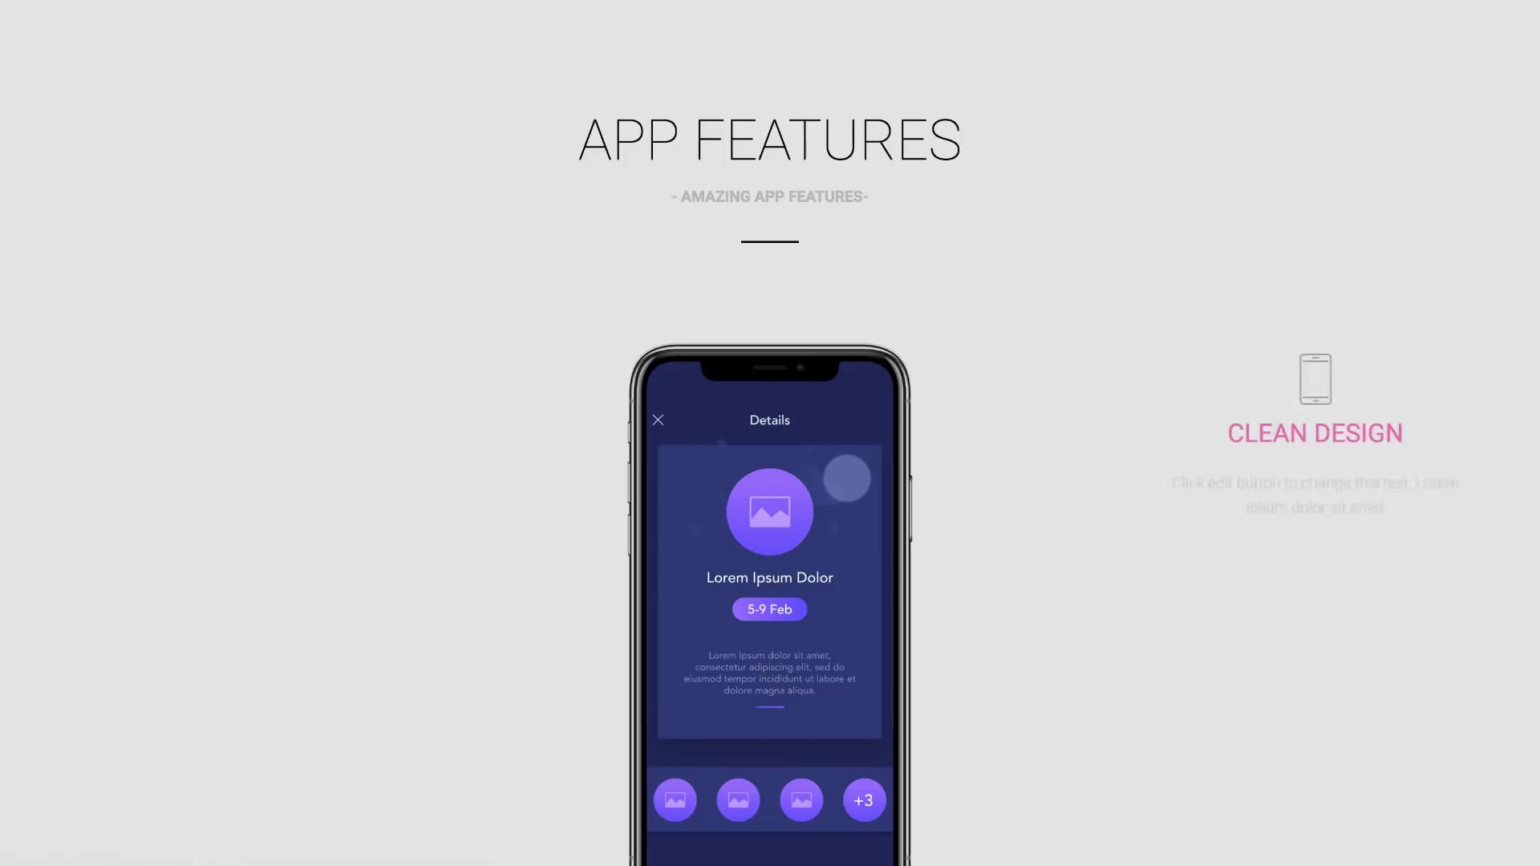
{"action": "scroll", "coordinate": [770, 433], "scroll_direction": "down", "scroll_amount": 2}
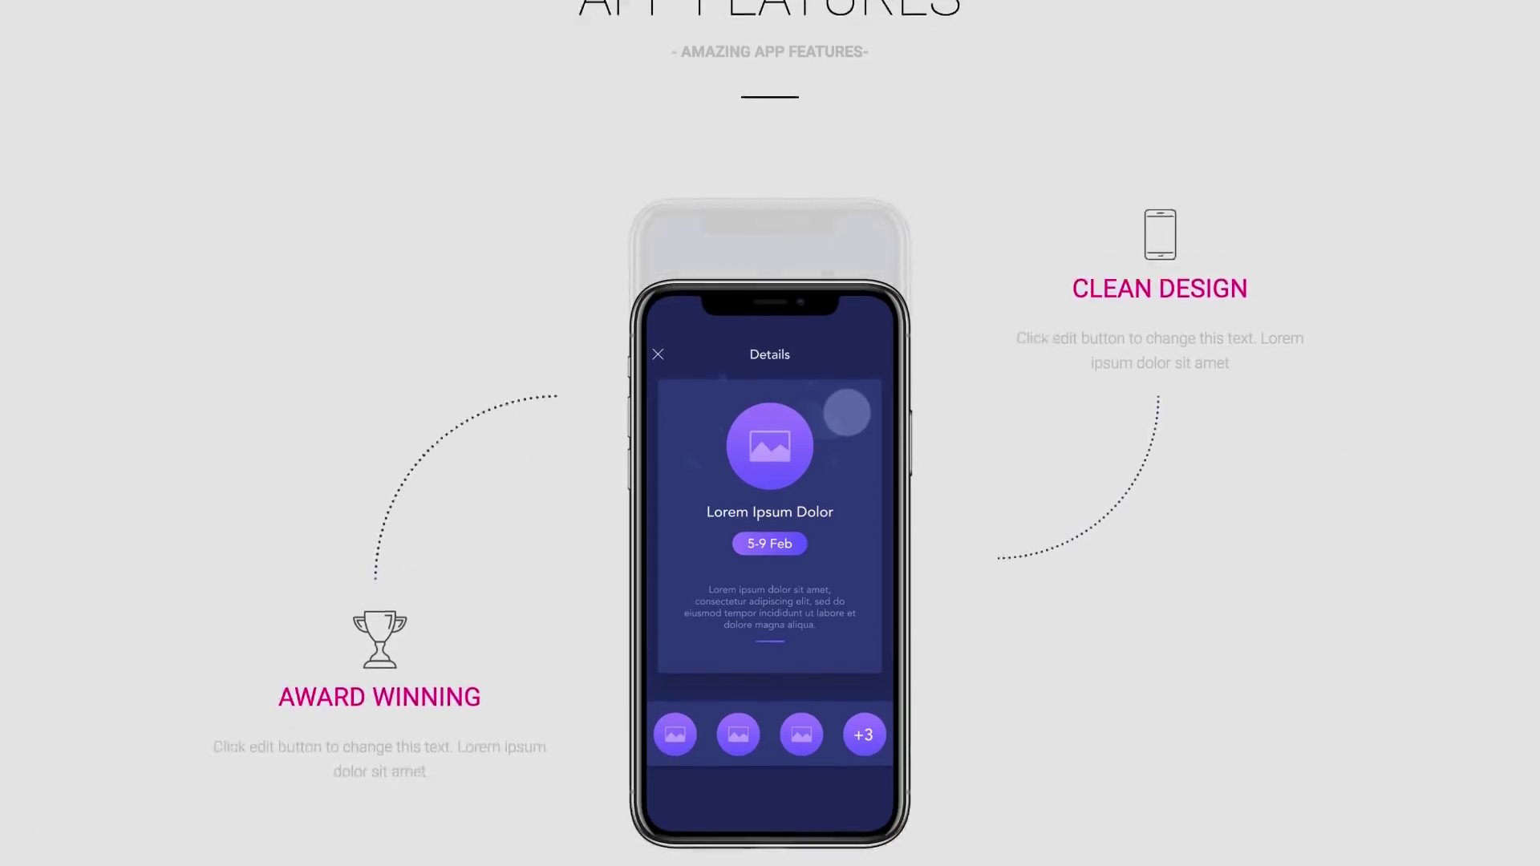
{"action": "scroll", "coordinate": [770, 433], "scroll_direction": "down", "scroll_amount": 7}
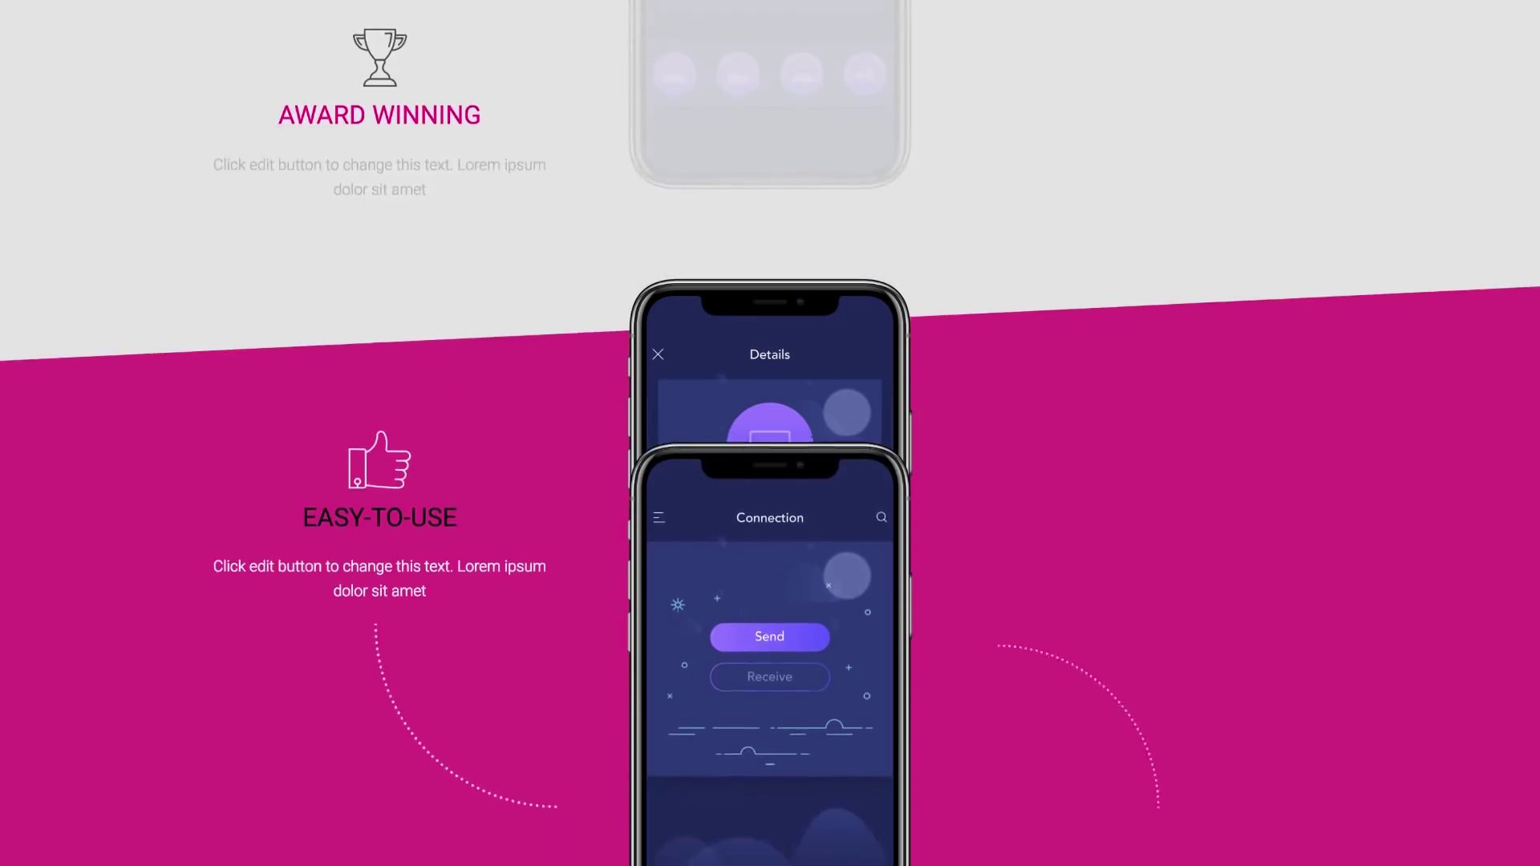
{"action": "scroll", "coordinate": [770, 433], "scroll_direction": "down", "scroll_amount": 7}
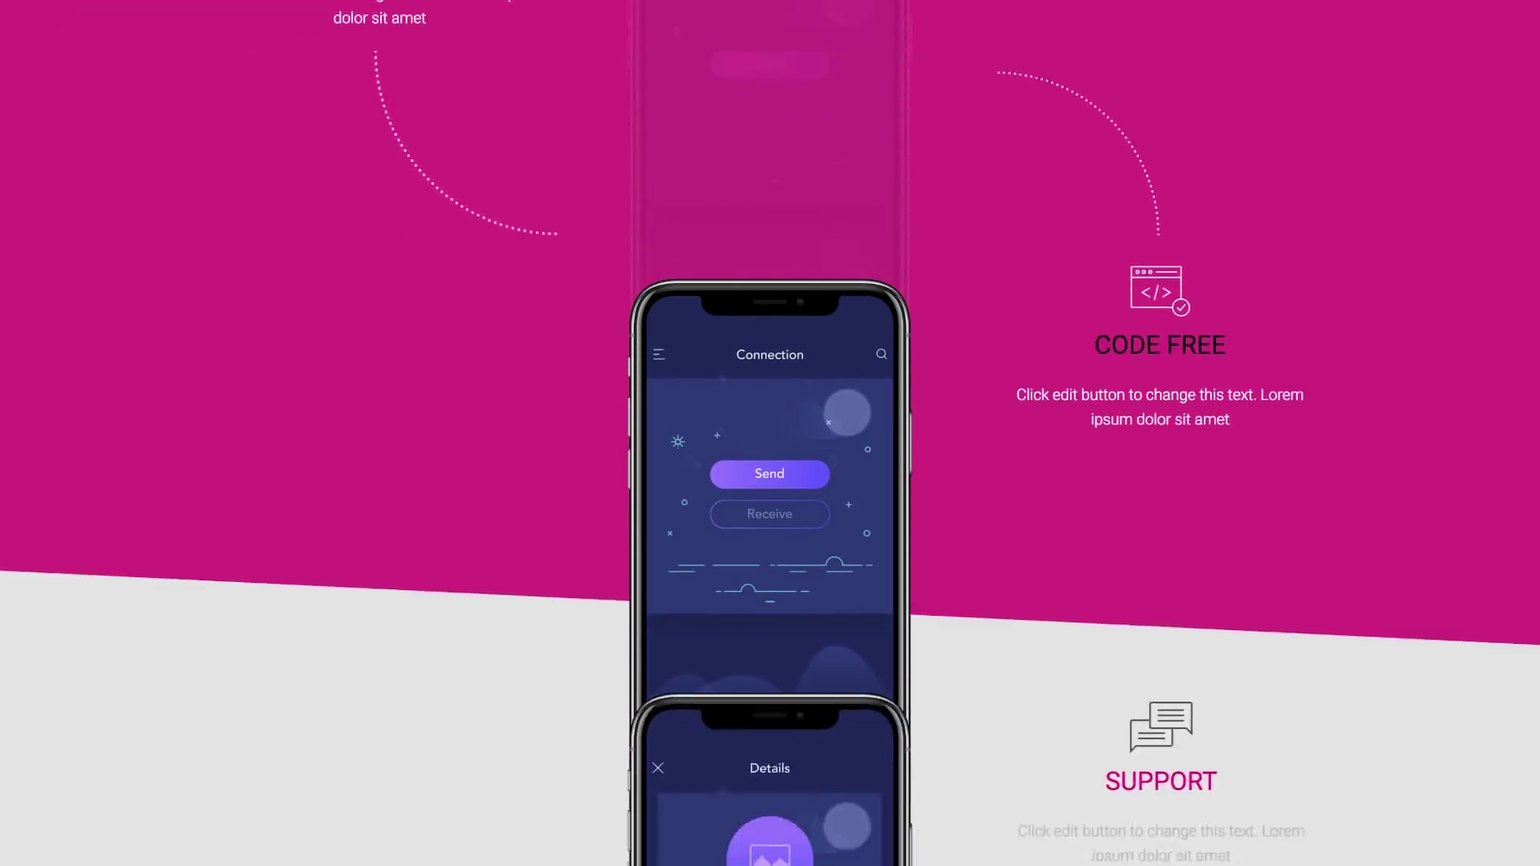
{"action": "scroll", "coordinate": [770, 433], "scroll_direction": "down", "scroll_amount": 7}
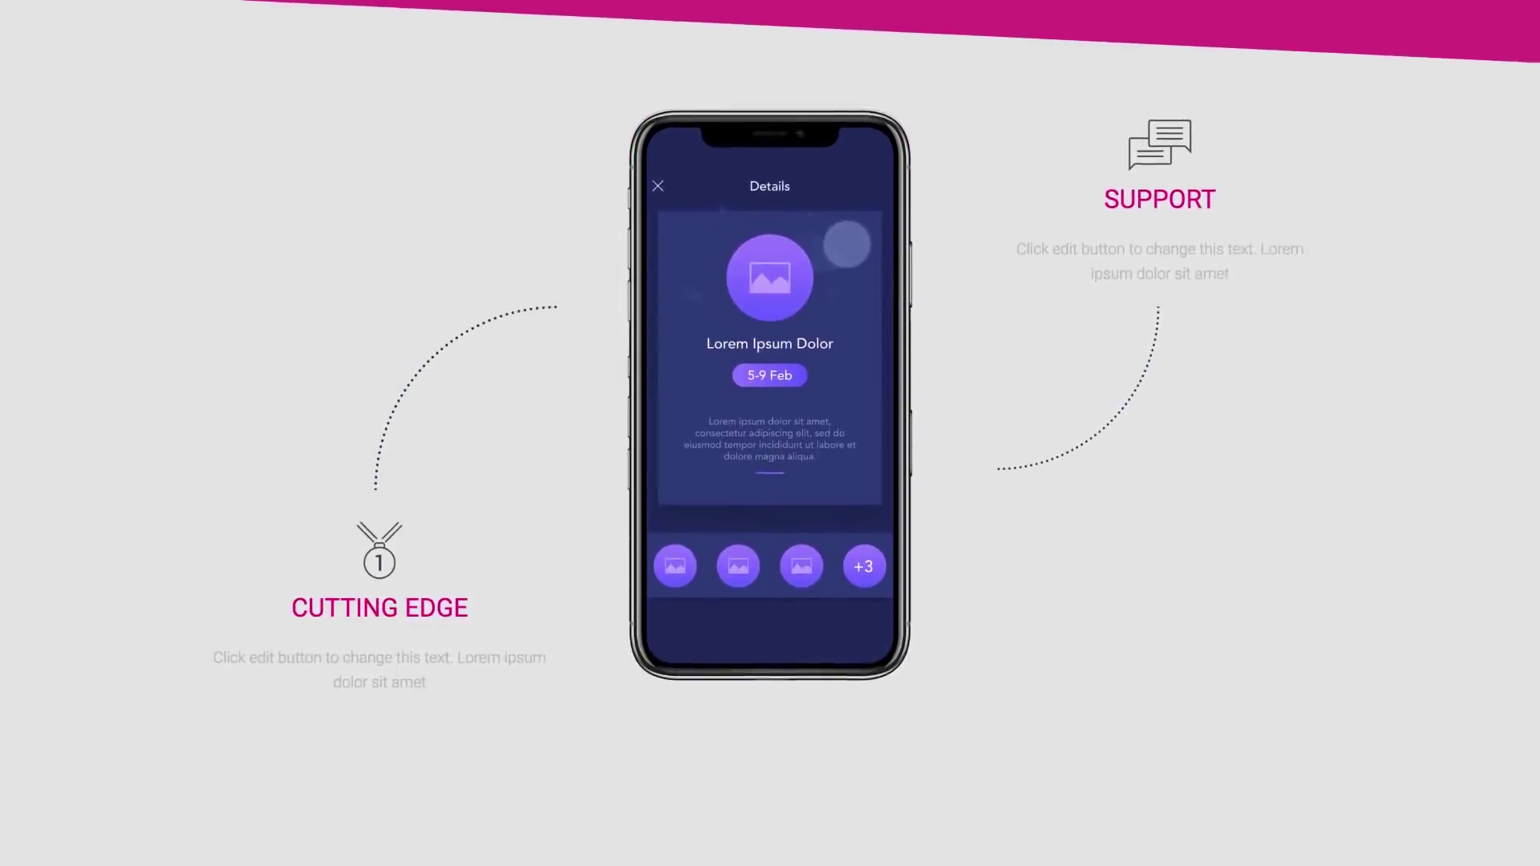
{"action": "scroll", "coordinate": [770, 433], "scroll_direction": "up", "scroll_amount": 5}
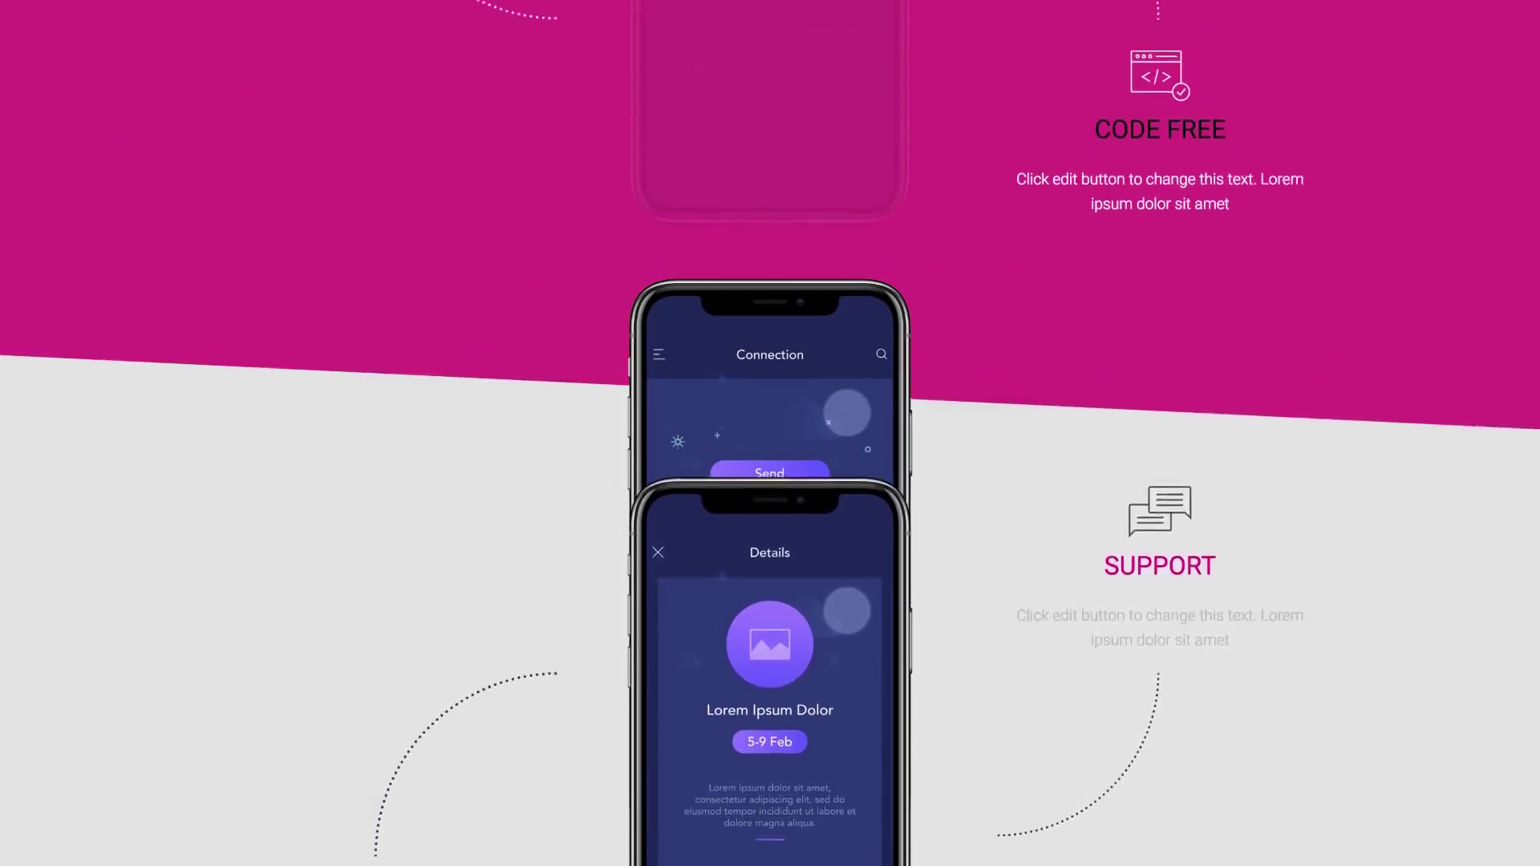
{"action": "scroll", "coordinate": [770, 433], "scroll_direction": "up", "scroll_amount": 11}
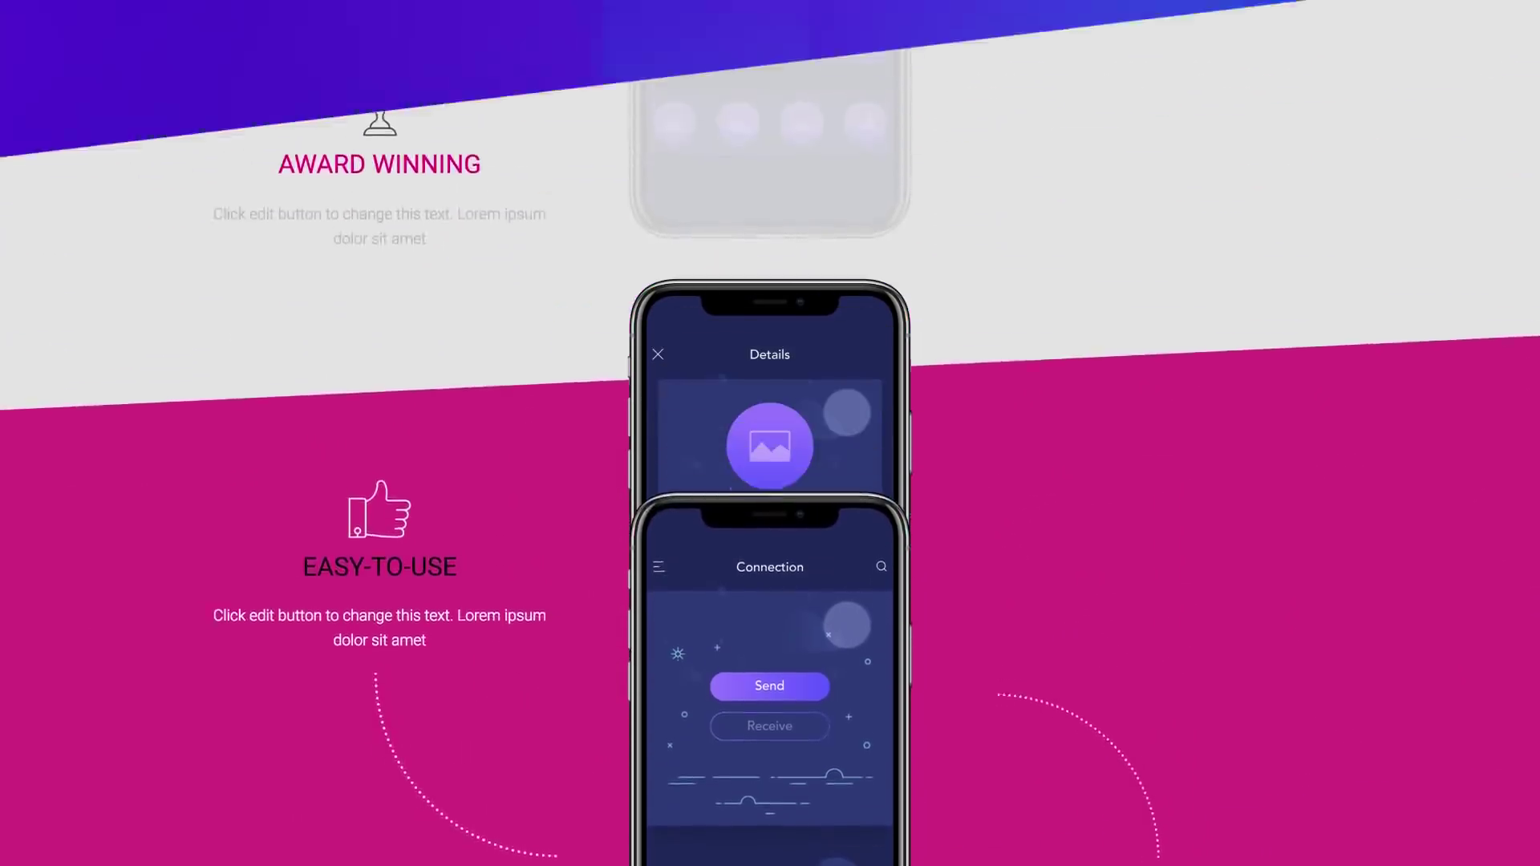